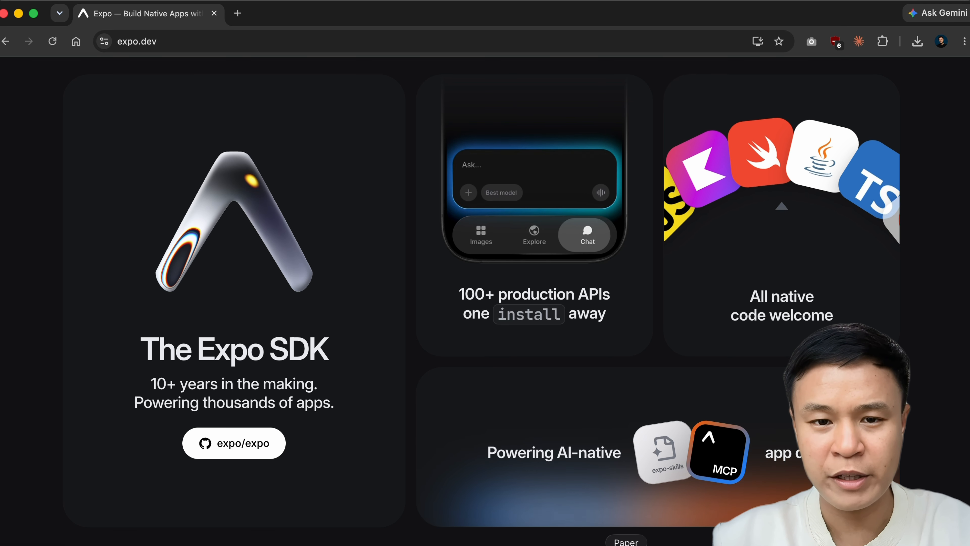
# - Switch to Paper and insert a Liquid Metal shader on the 01 Logo page
pyautogui.click(626, 544)
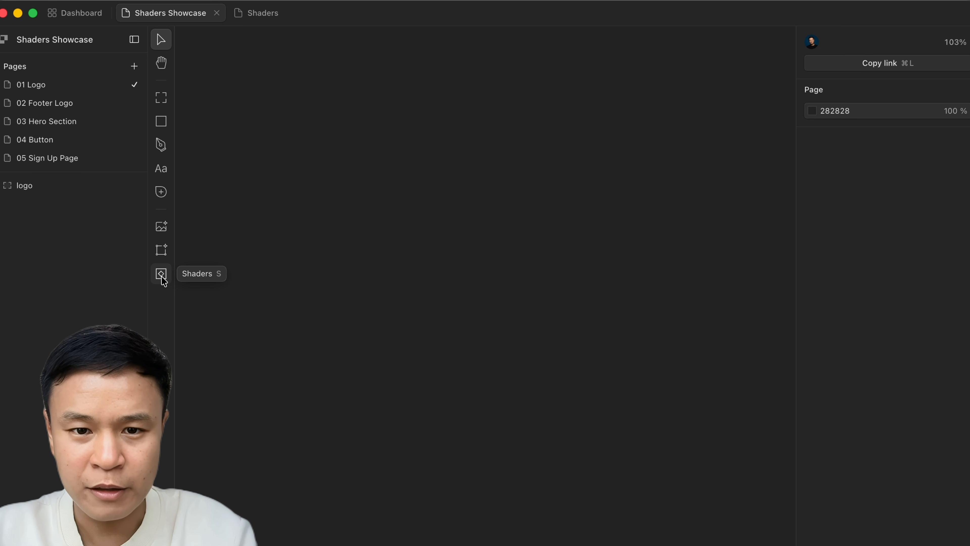
pyautogui.click(163, 279)
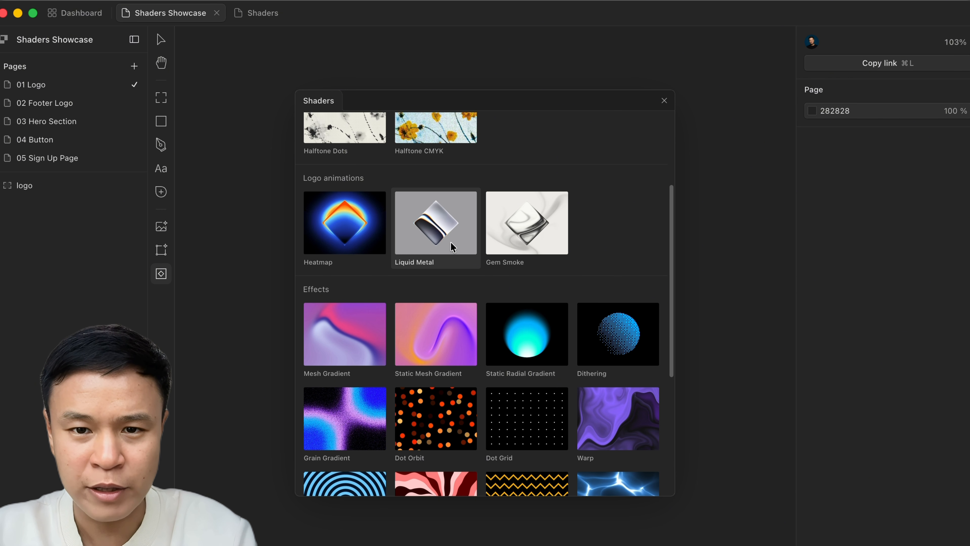
pyautogui.click(451, 251)
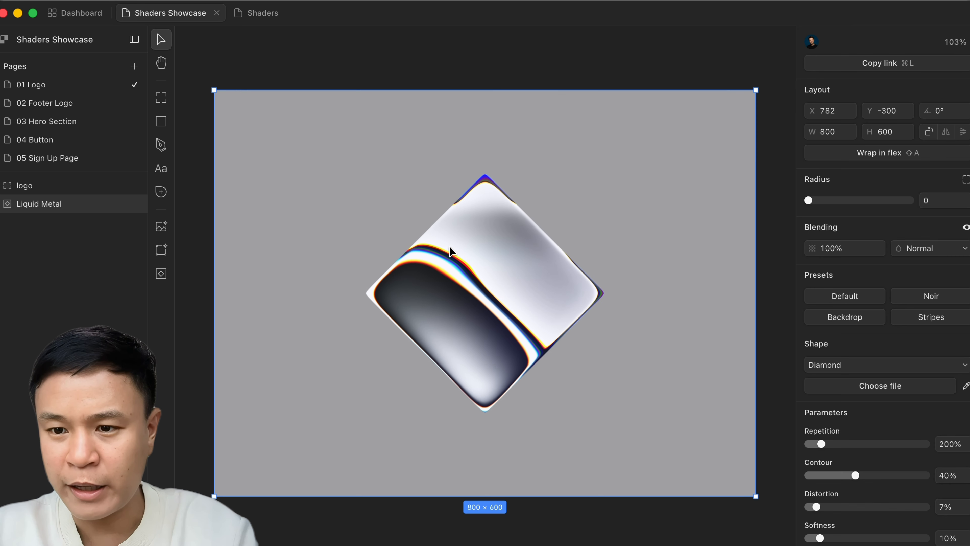
# - Replace the Liquid Metal shader's diamond shape with expo.svg from the public folder
pyautogui.click(915, 390)
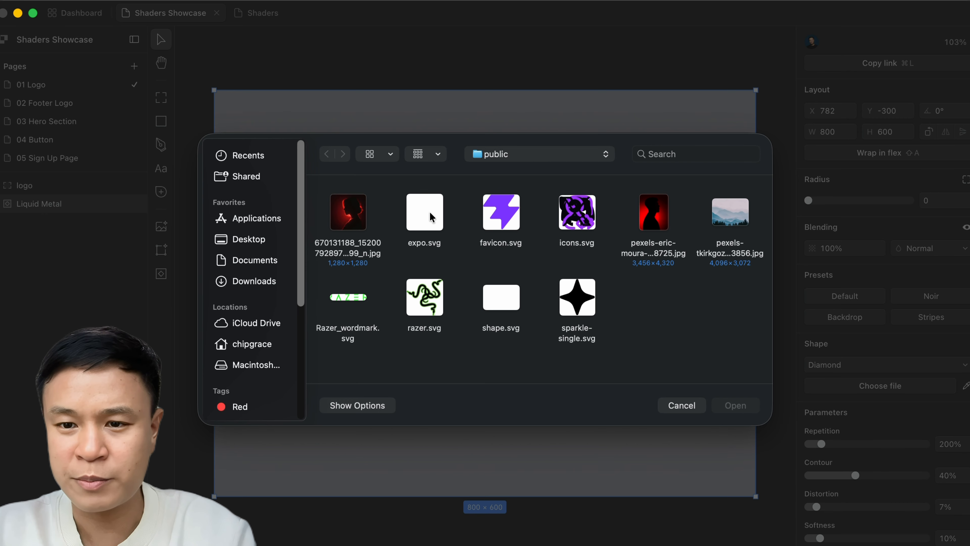
pyautogui.click(430, 212)
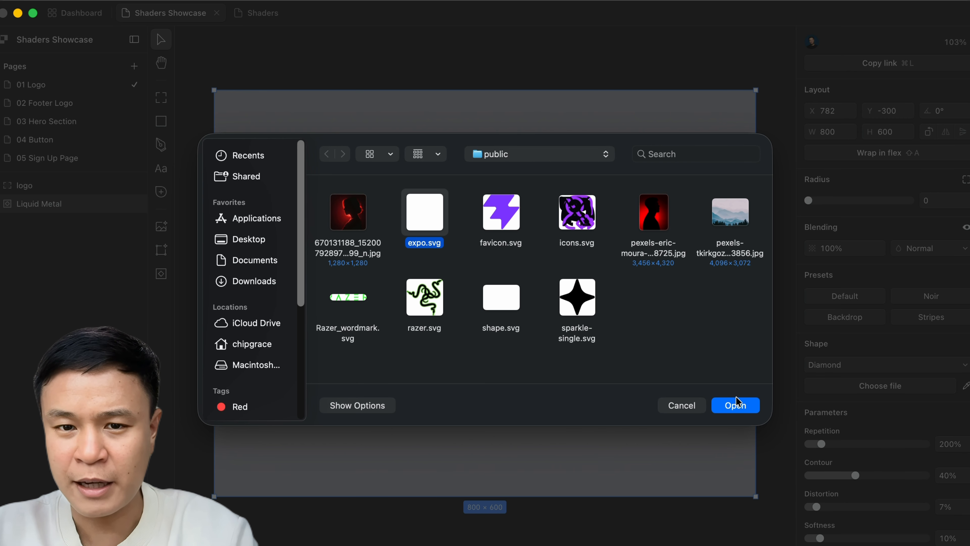
pyautogui.click(735, 404)
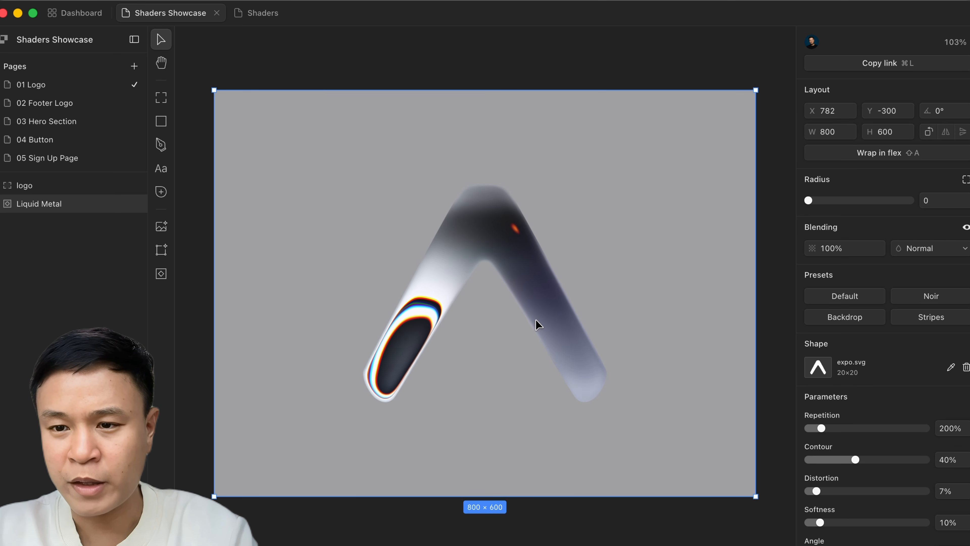
# - Try a Repetition of 386% on the Liquid Metal shader and undo it
pyautogui.scroll(-5, 867, 342)
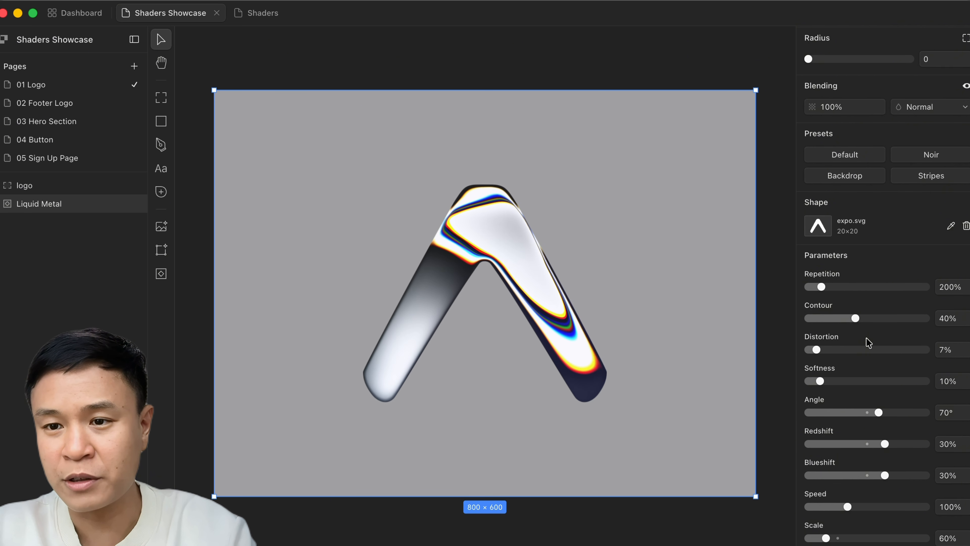
pyautogui.scroll(-2, 867, 342)
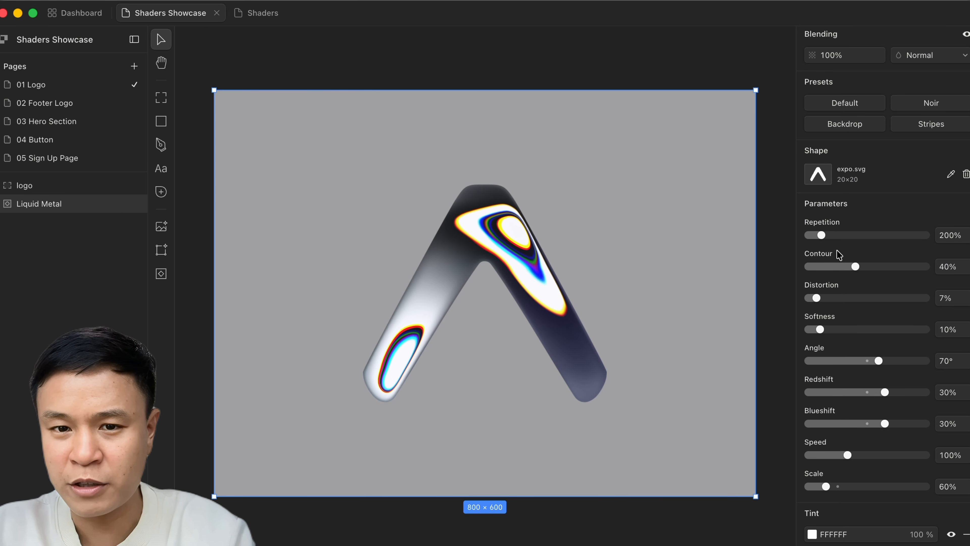
pyautogui.moveTo(822, 234); pyautogui.dragTo(846, 235)
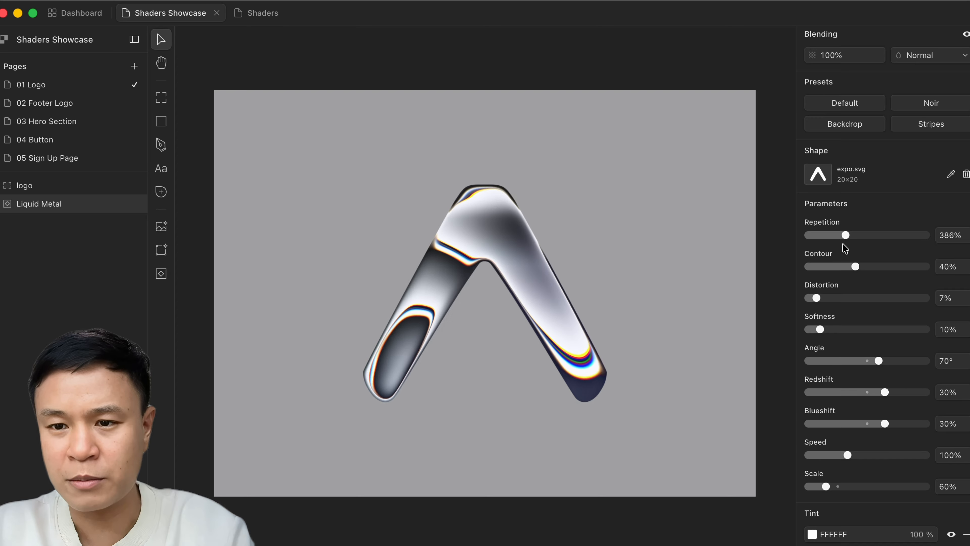
pyautogui.press('super+z')
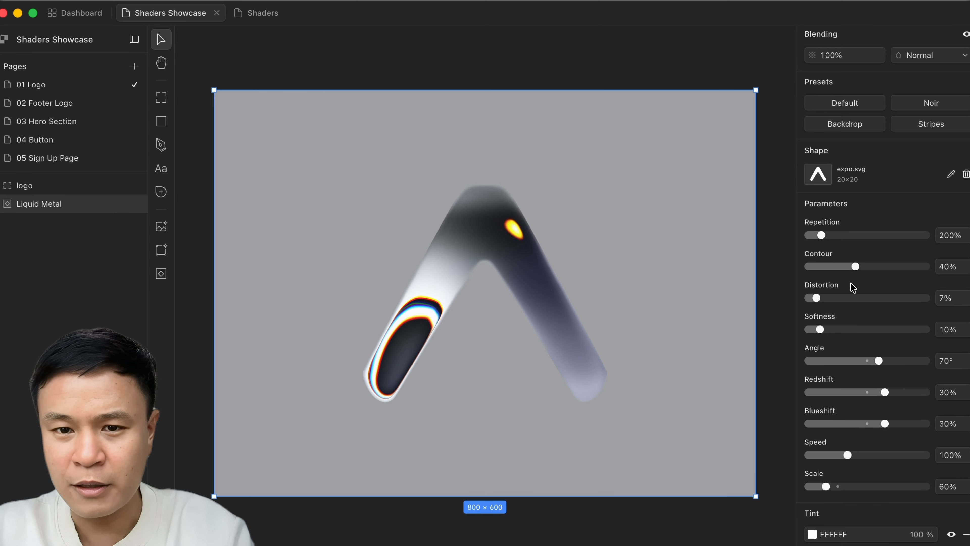
# - Try a Contour of 58% on the shader and set it back to 40%
pyautogui.moveTo(856, 267); pyautogui.dragTo(877, 267)
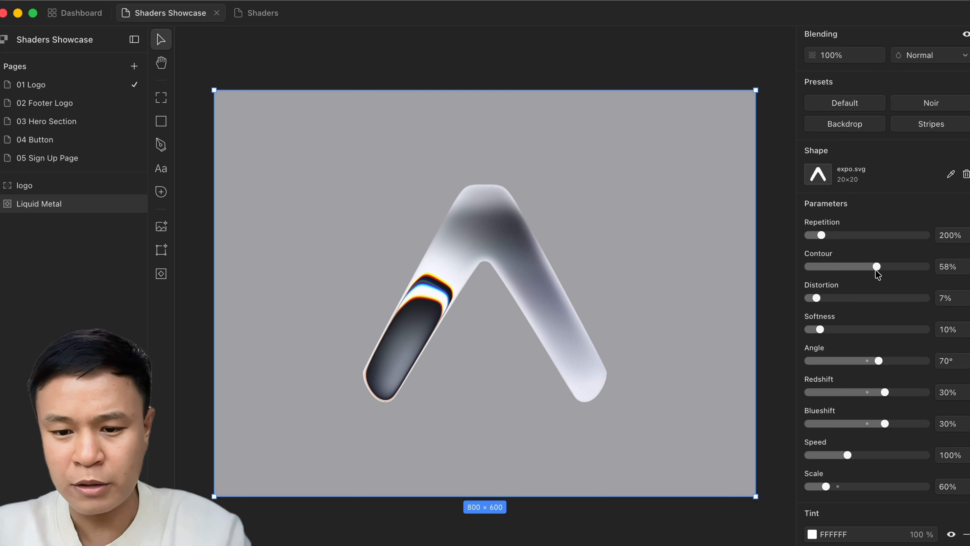
pyautogui.click(951, 268)
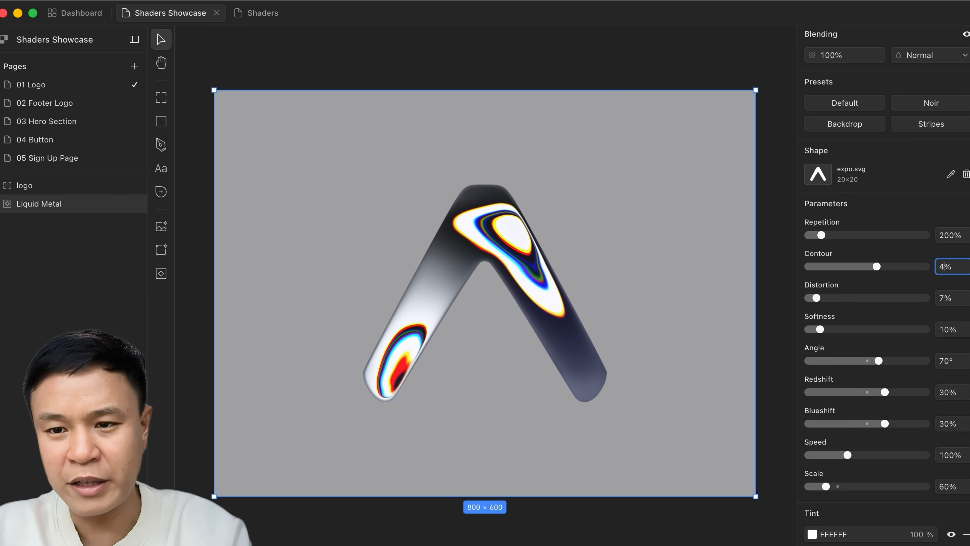
pyautogui.write('40')
pyautogui.press('Return')
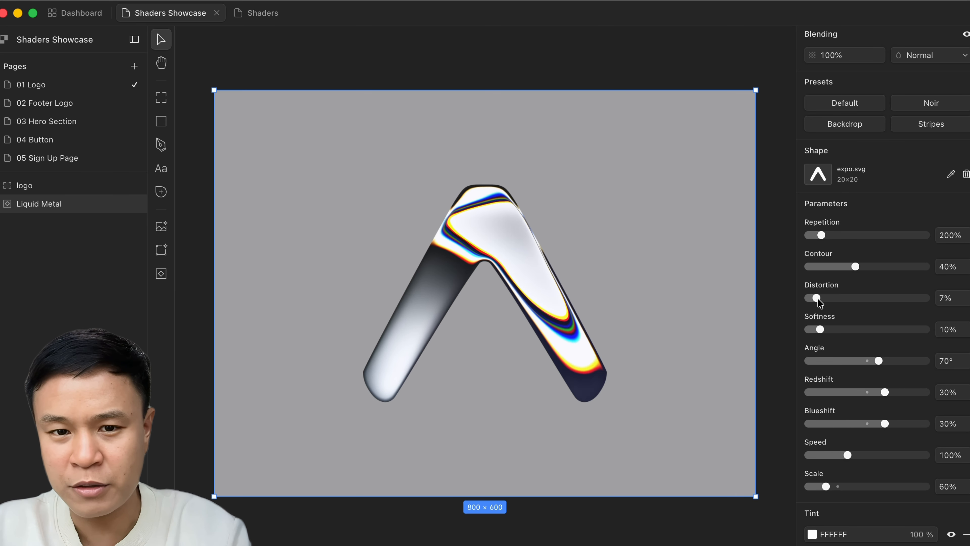
# - Set the shader's Distortion to 25%, and try a Softness of 70% and undo it
pyautogui.moveTo(818, 300); pyautogui.dragTo(929, 300)
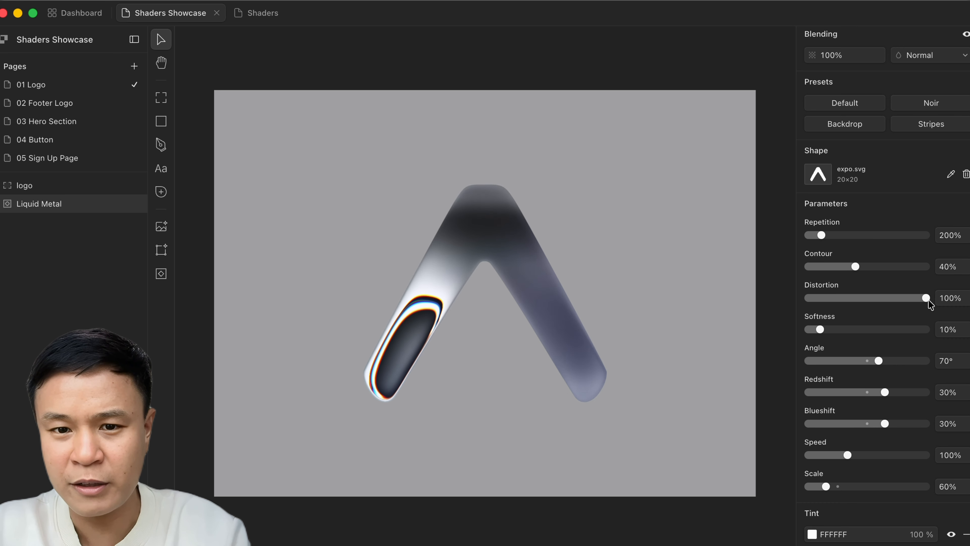
pyautogui.press('super+z')
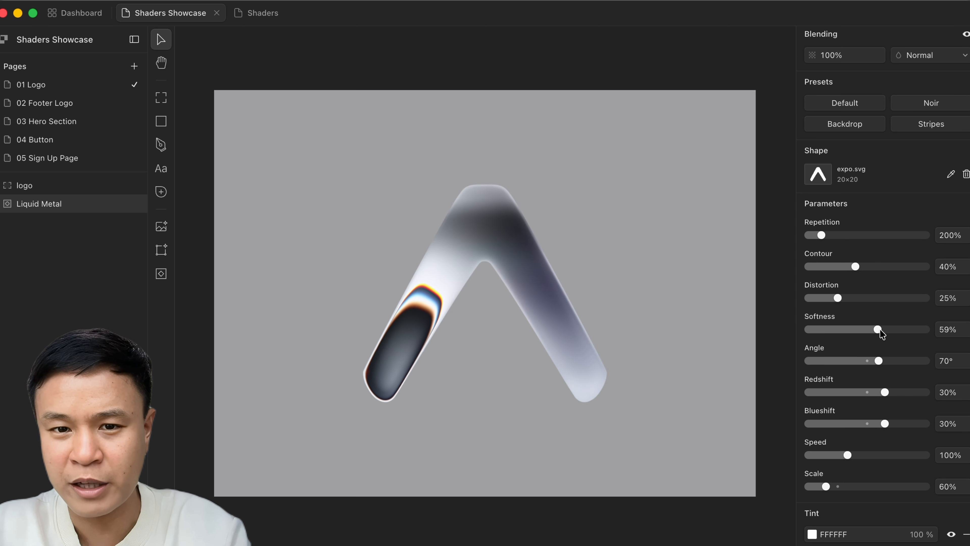
pyautogui.click(891, 330)
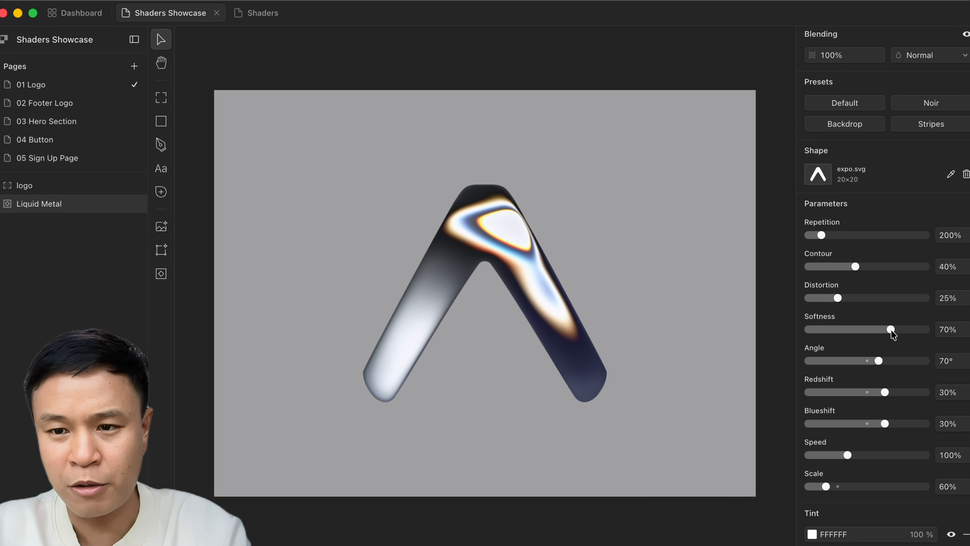
pyautogui.press('super+z')
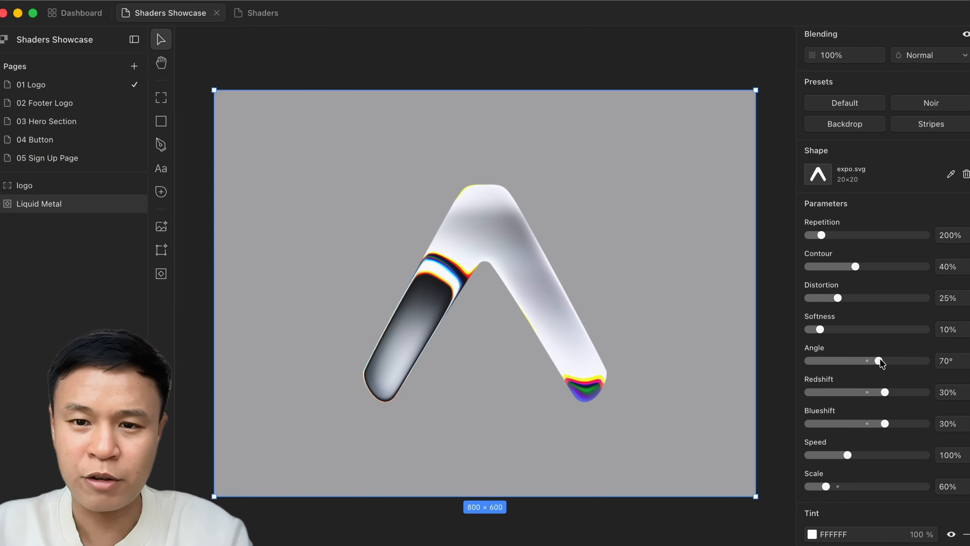
# - Try a larger Angle on the Liquid Metal shader and undo the change
pyautogui.moveTo(880, 360); pyautogui.dragTo(895, 360)
pyautogui.press('super+z')
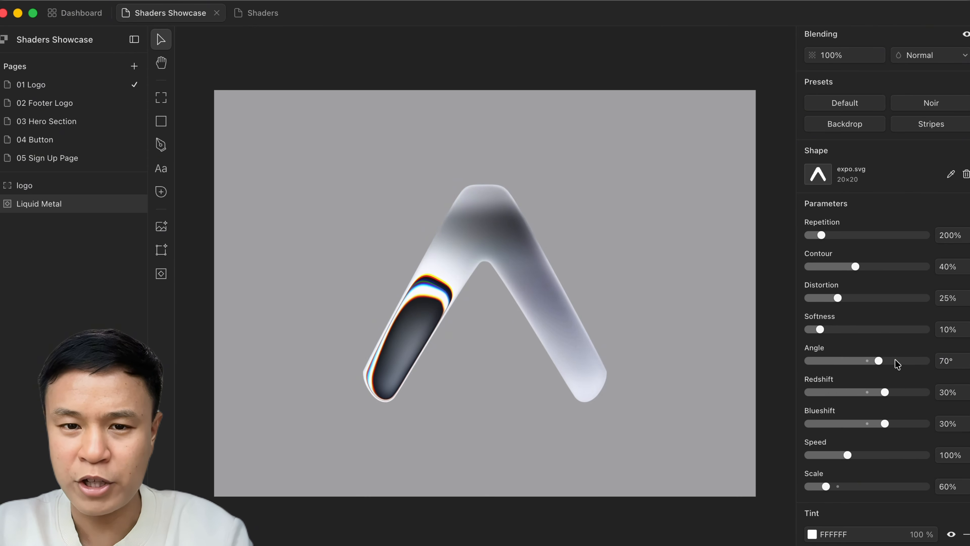
pyautogui.press('super+z')
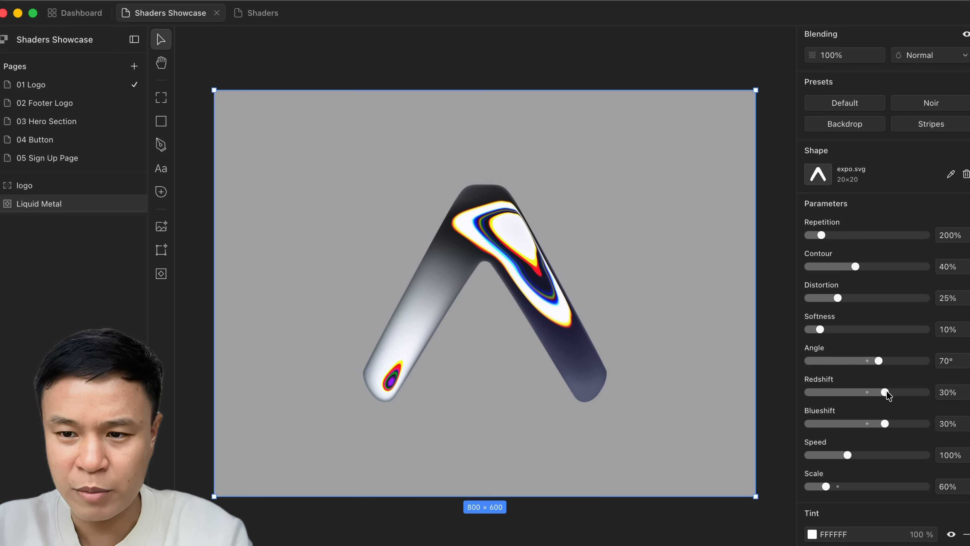
# - Set the shader's Redshift to 24% and try out the Blueshift, Speed and Scale settings
pyautogui.moveTo(886, 392); pyautogui.dragTo(883, 393)
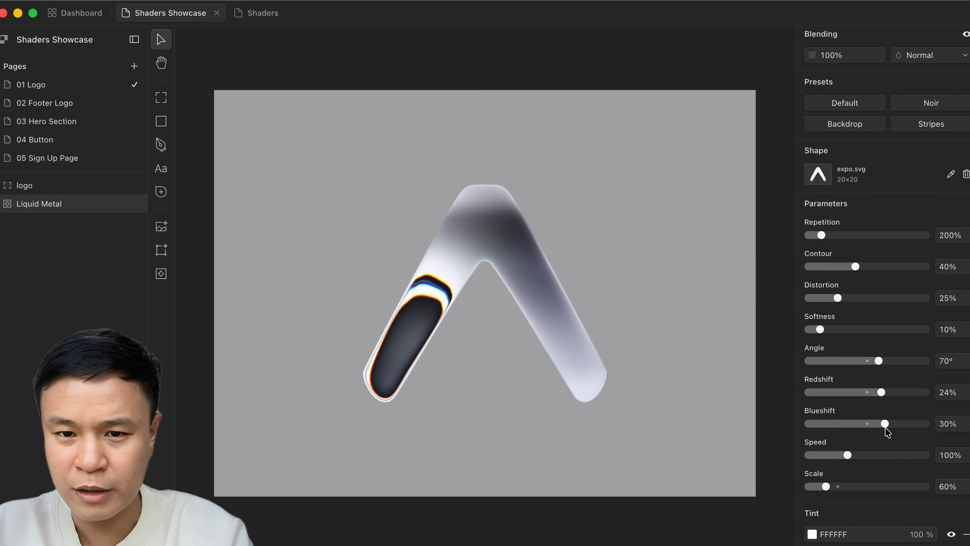
pyautogui.moveTo(885, 428); pyautogui.dragTo(894, 429)
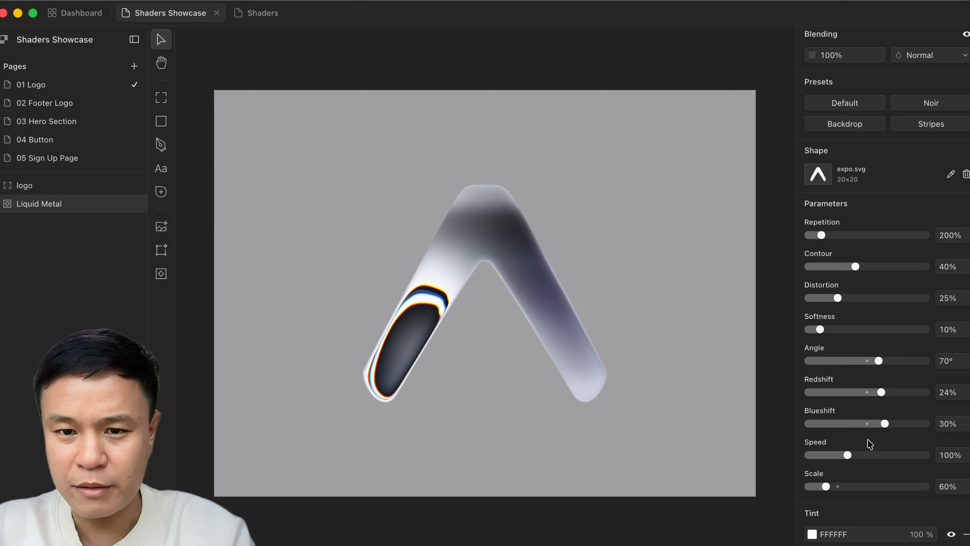
pyautogui.scroll(-3, 870, 444)
pyautogui.moveTo(847, 400)
pyautogui.mouseDown()
pyautogui.moveTo(904, 399)
pyautogui.moveTo(849, 401)
pyautogui.mouseUp()
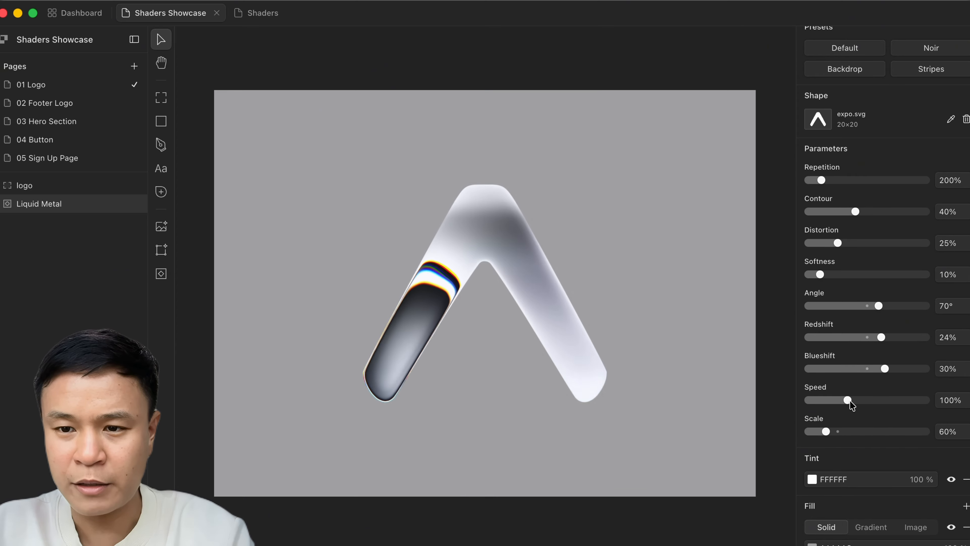
pyautogui.scroll(-7, 849, 401)
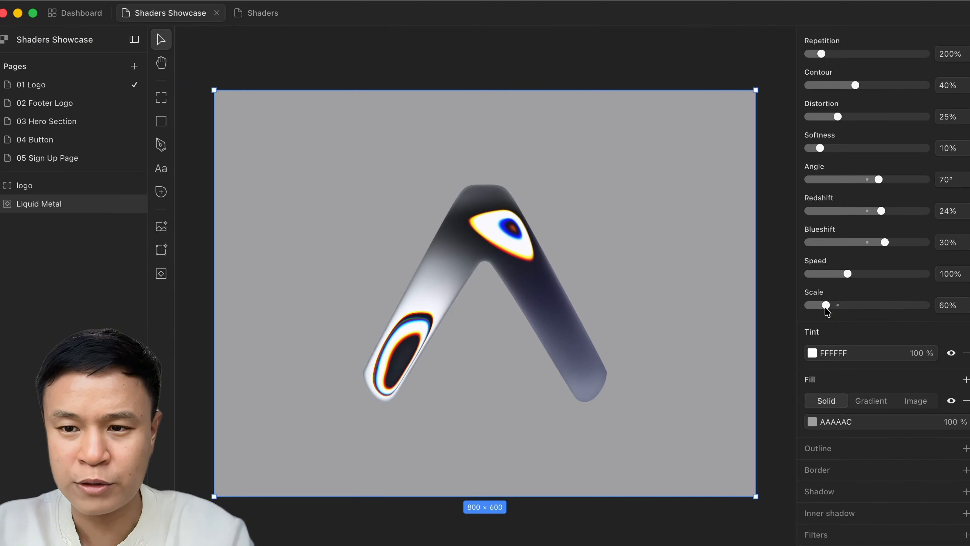
pyautogui.moveTo(826, 305)
pyautogui.mouseDown()
pyautogui.moveTo(844, 306)
pyautogui.moveTo(826, 306)
pyautogui.mouseUp()
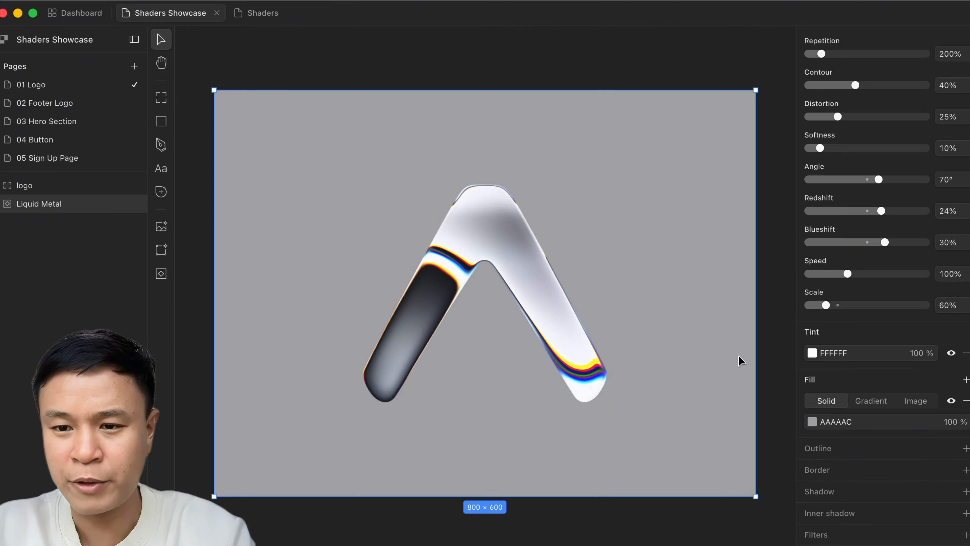
# - Remove the shader's AAAAAC solid fill and scale the shader down to about 475 × 356
pyautogui.click(965, 404)
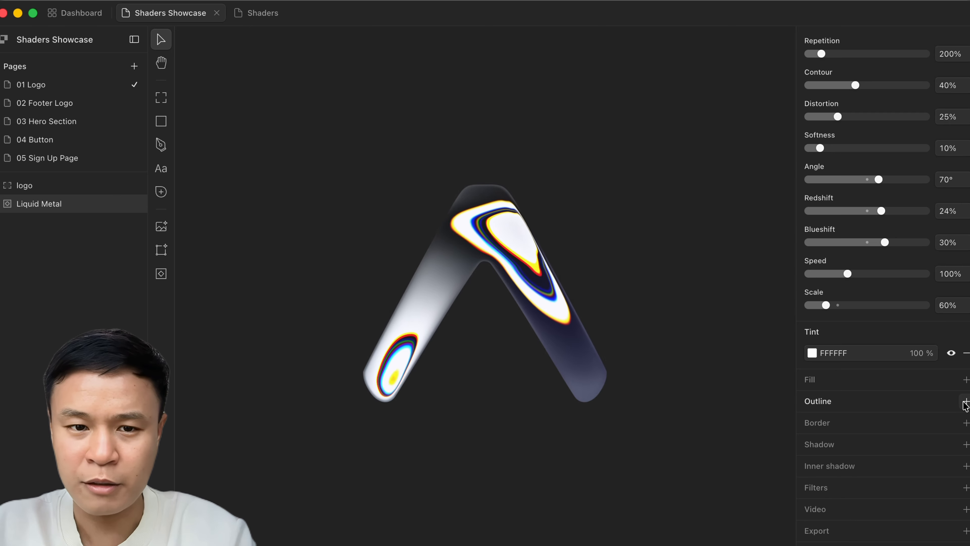
pyautogui.scroll(-5, 679, 312)
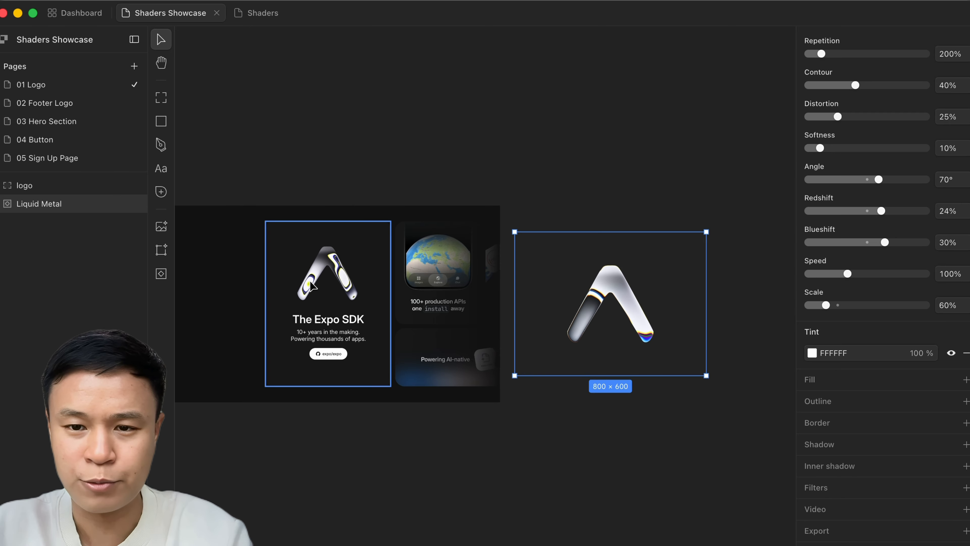
pyautogui.scroll(2, 539, 304)
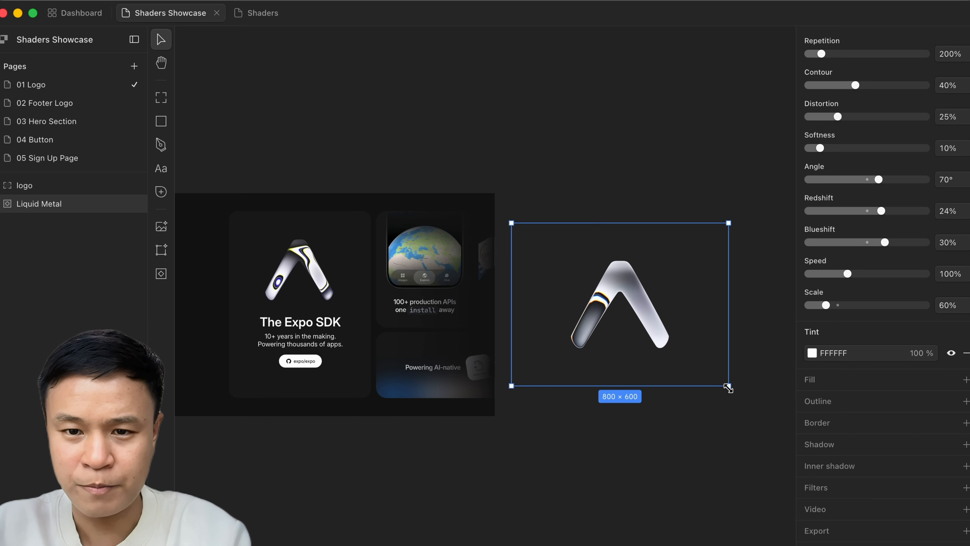
pyautogui.moveTo(727, 387); pyautogui.dragTo(622, 319)
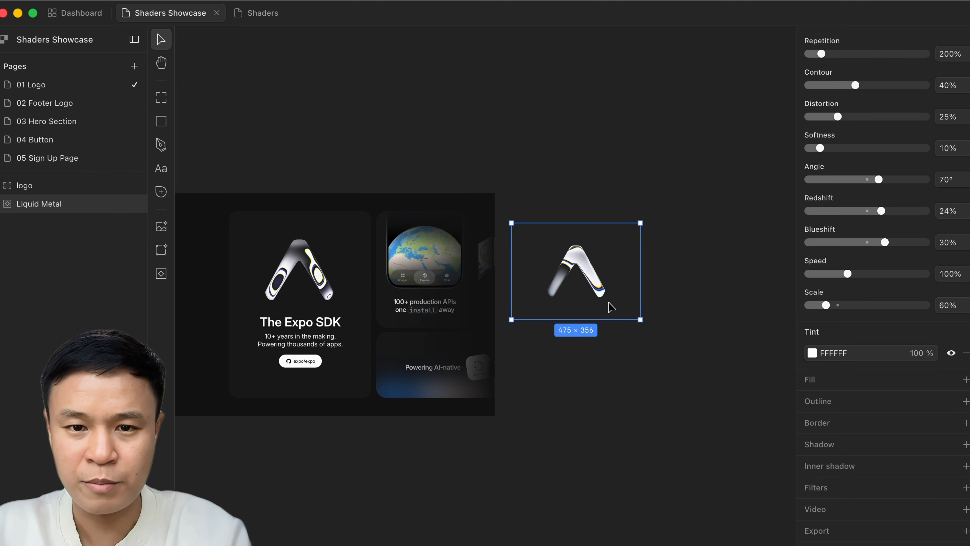
# - Cut the scaled shader and paste it into the Expo SDK card frame alongside the existing Liquid Metal logo
pyautogui.press('Delete')
pyautogui.hotkey('shift', '1')
pyautogui.click(448, 264)
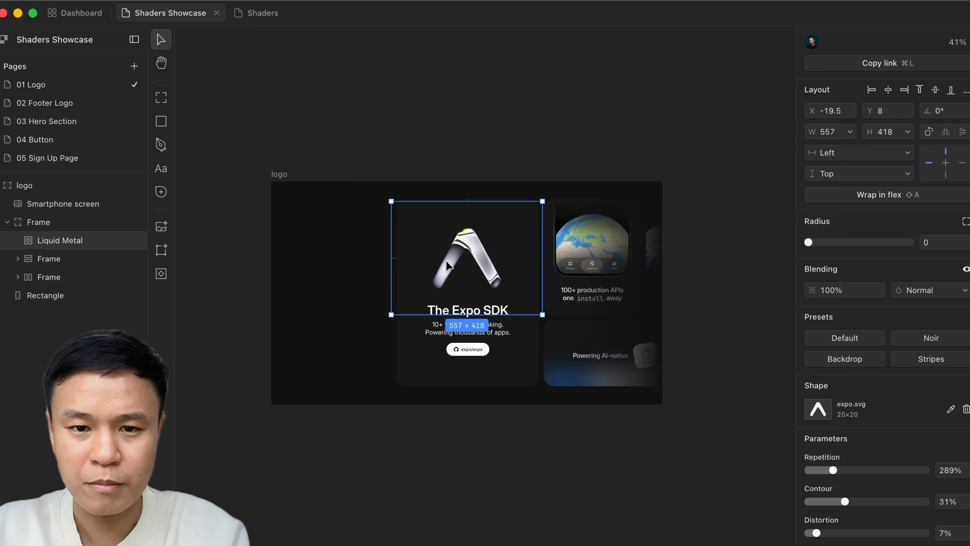
pyautogui.press('super+z')
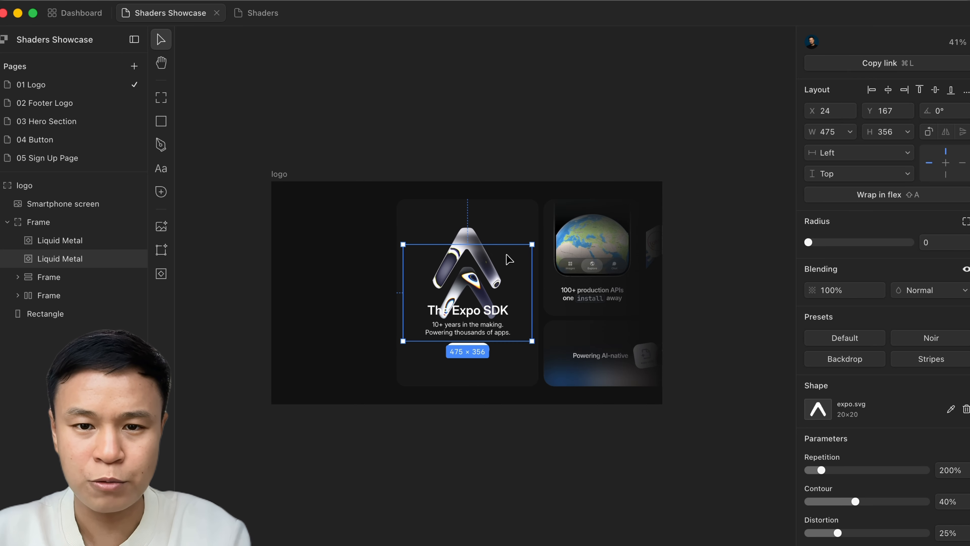
# - Move the pasted shader up to about Y 57 so it lies over the card's existing logo
pyautogui.hotkey('shift', 'Up')
pyautogui.hotkey('shift', 'Up')
pyautogui.hotkey('shift', 'Up')
pyautogui.hotkey('shift', 'Up')
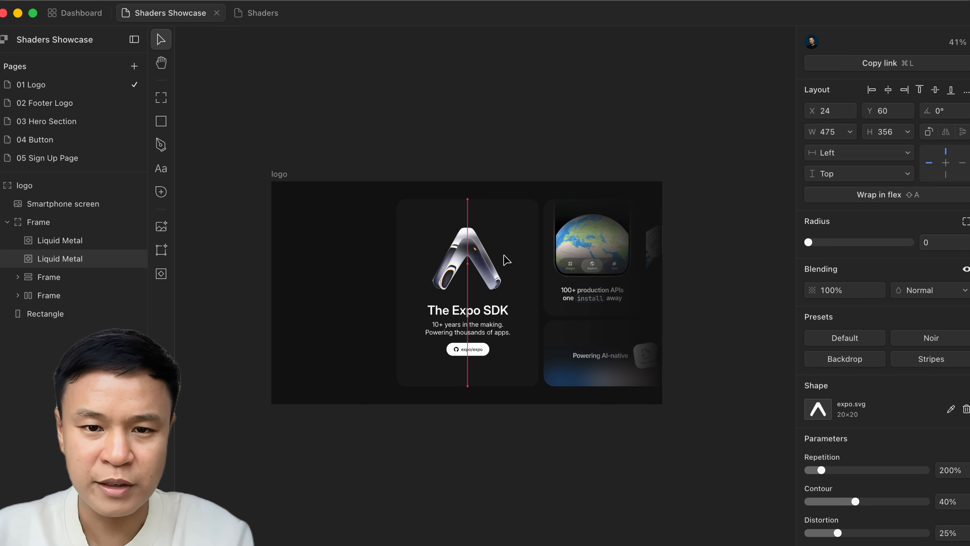
# - Enlarge the pasted shader to about 557 × 418 at X -20.5, Y 8.5 to cover the card's existing logo
pyautogui.scroll(5, 506, 260)
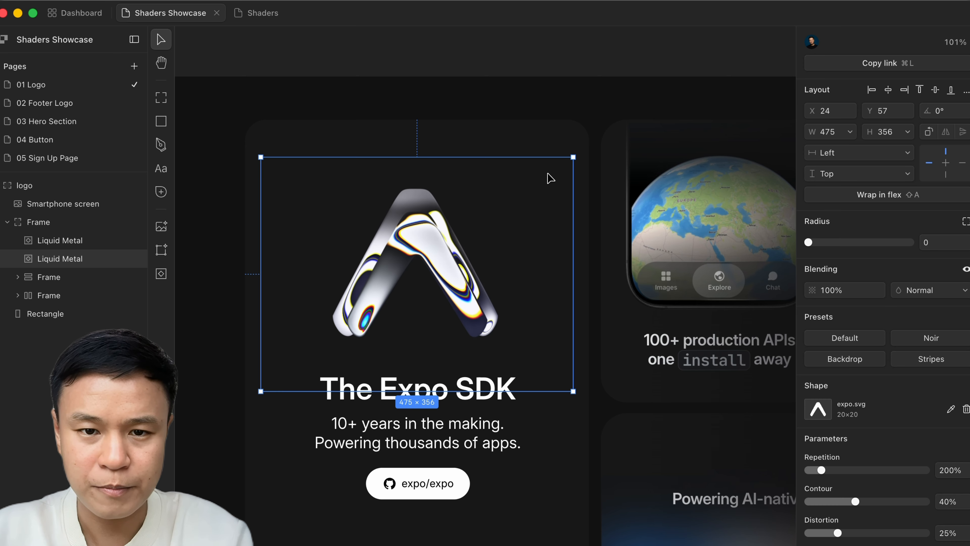
pyautogui.moveTo(571, 158); pyautogui.dragTo(611, 129)
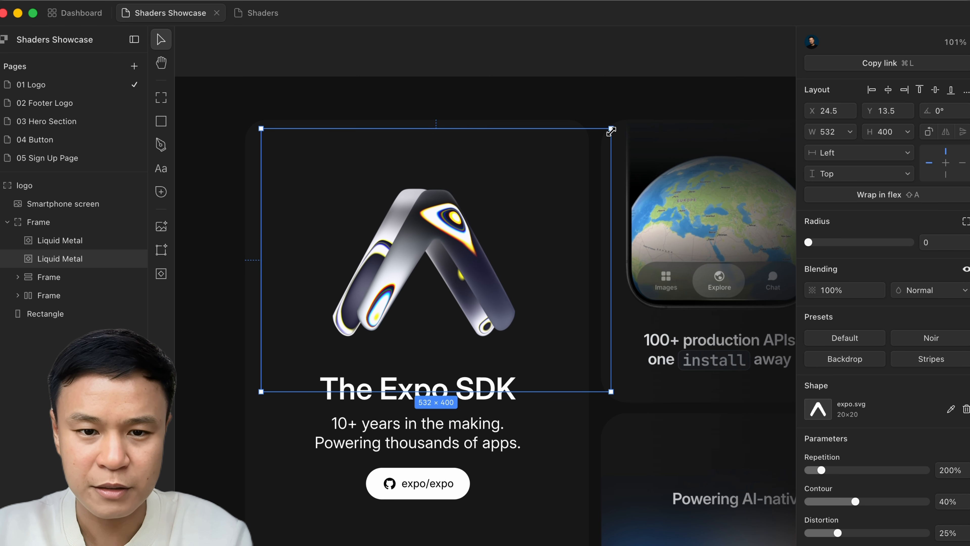
pyautogui.moveTo(266, 389); pyautogui.dragTo(236, 400)
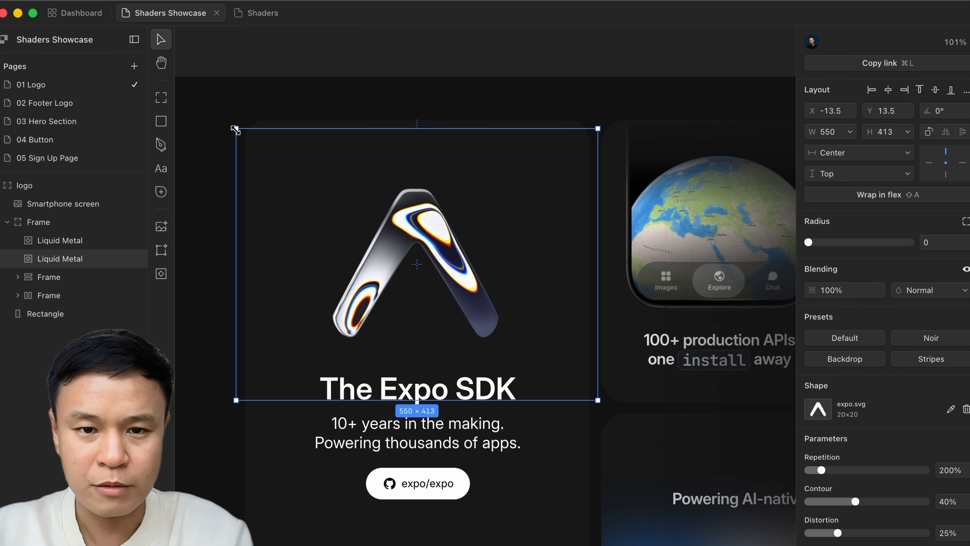
pyautogui.moveTo(235, 128); pyautogui.dragTo(232, 125)
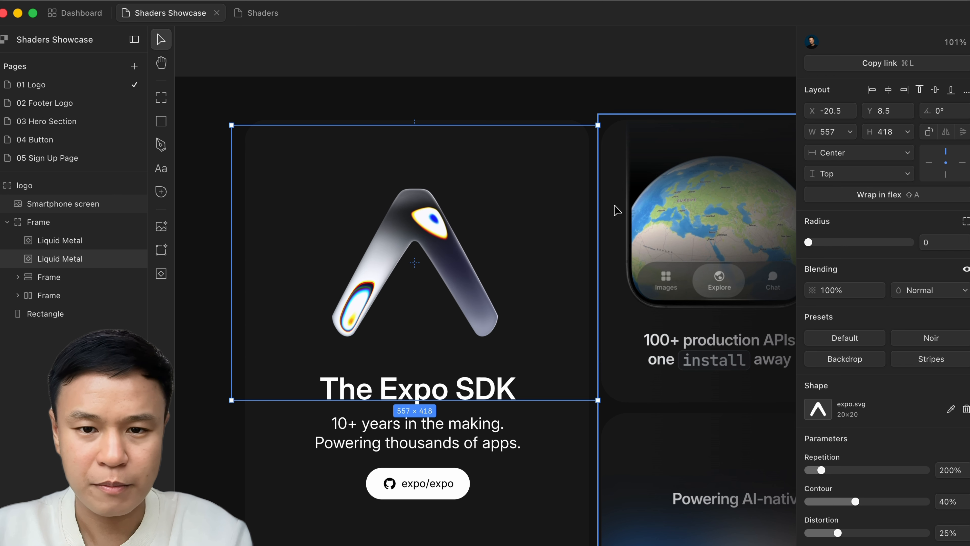
# - Delete the Expo SDK card's original Liquid Metal shader at X -19.5, Y 8, keeping only the pasted one
pyautogui.click(98, 245)
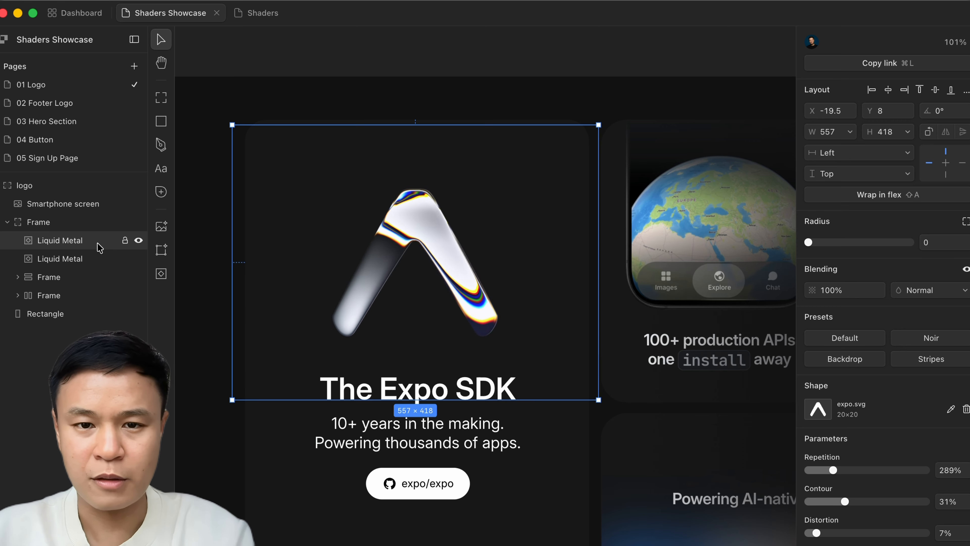
pyautogui.press('BackSpace')
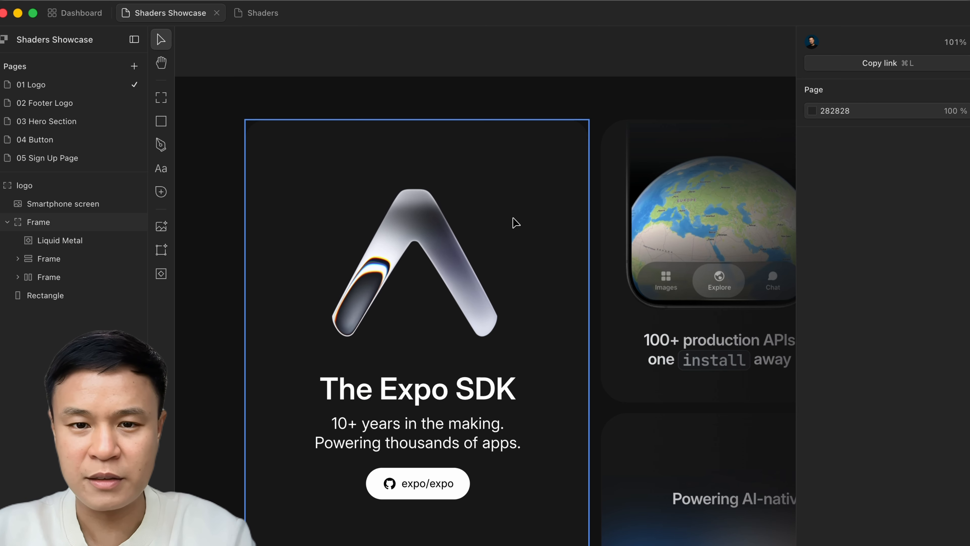
pyautogui.press('super+minus')
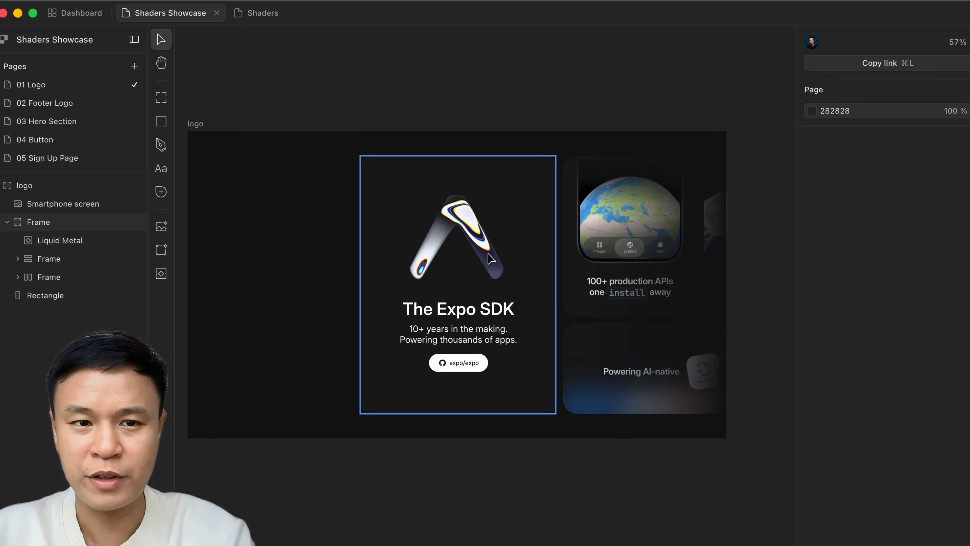
pyautogui.scroll(2, 382, 168)
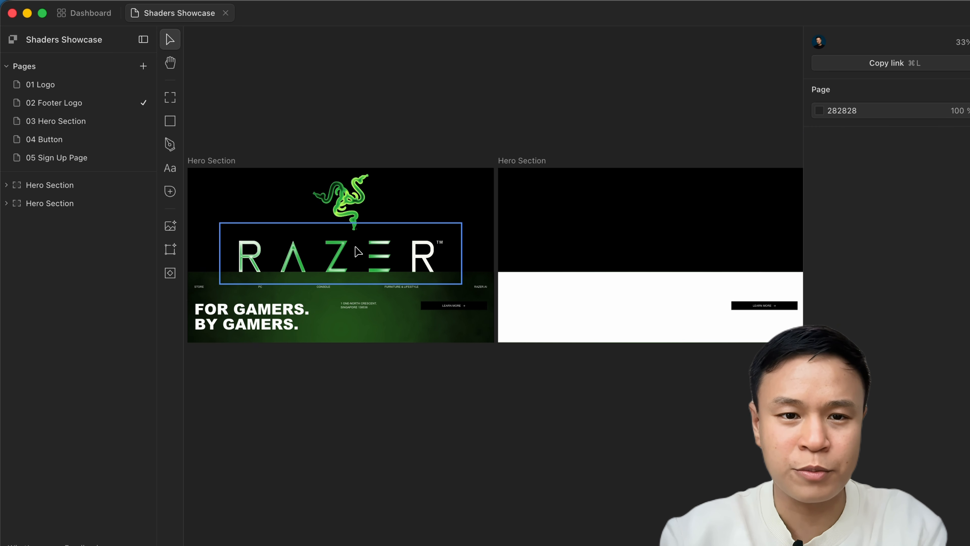
# - Examine the Razer footer design with its animated logo and wordmark, and the empty Hero Section beside it
pyautogui.scroll(5, 350, 216)
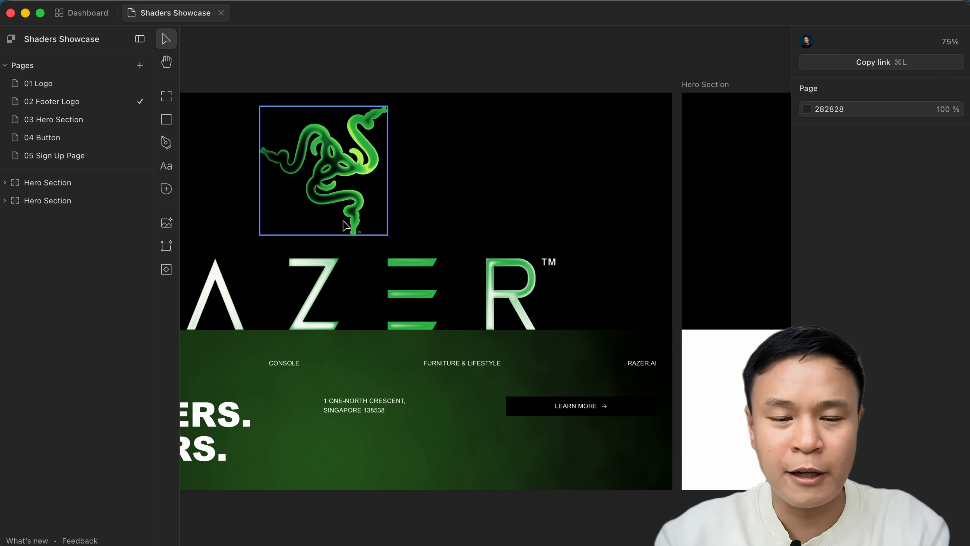
pyautogui.press('super+backslash')
pyautogui.hscroll(-3, 343, 223)
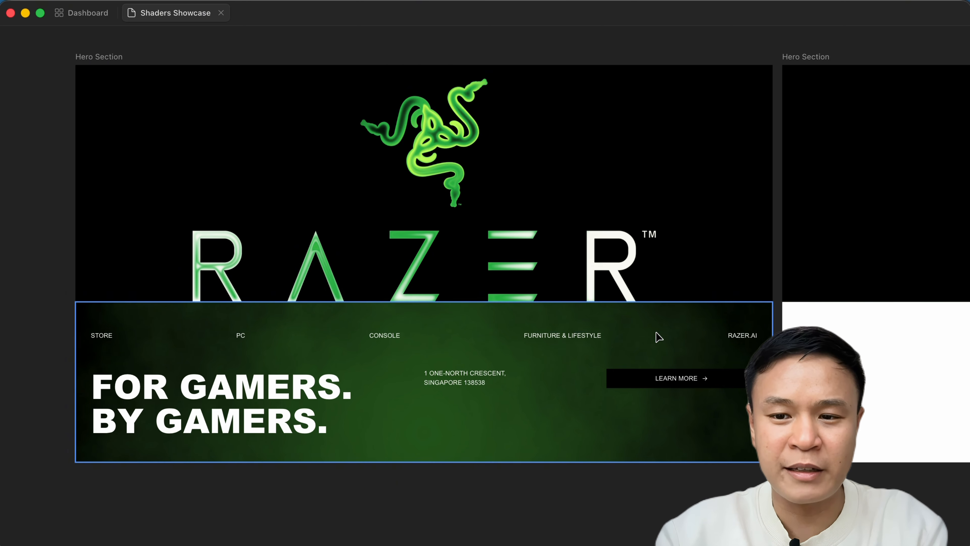
pyautogui.scroll(-5, 658, 325)
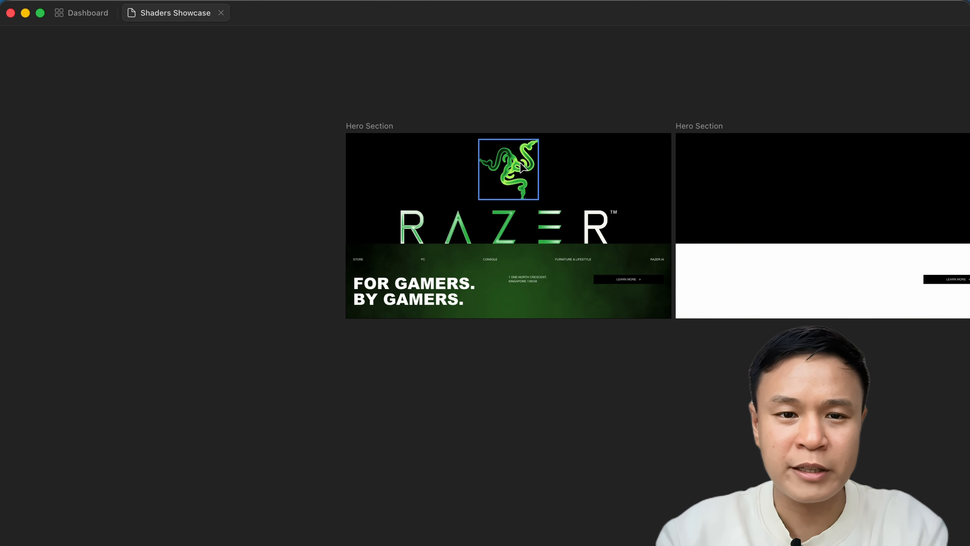
pyautogui.hscroll(5, 523, 168)
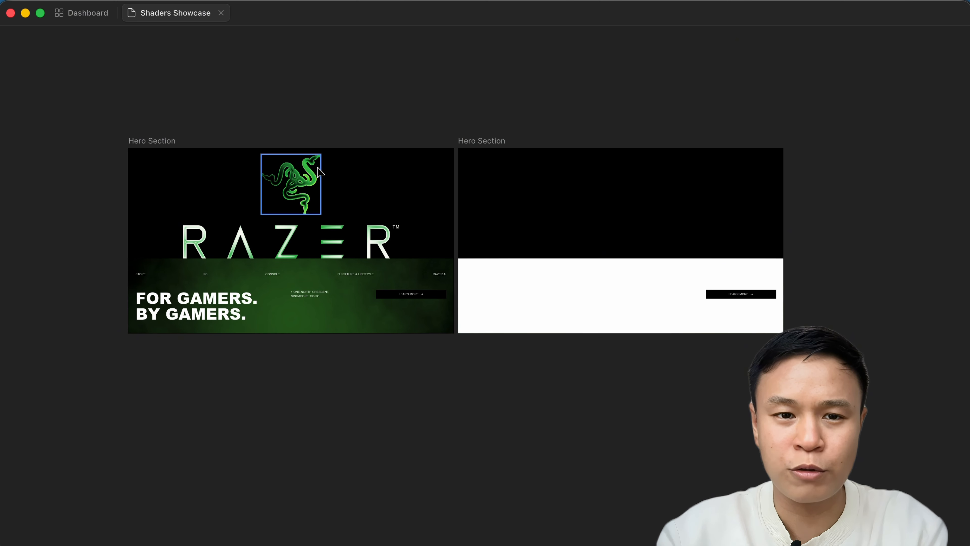
# - Add a Gem Smoke logo animation shader to the 02 Footer Logo page
pyautogui.scroll(3, 316, 174)
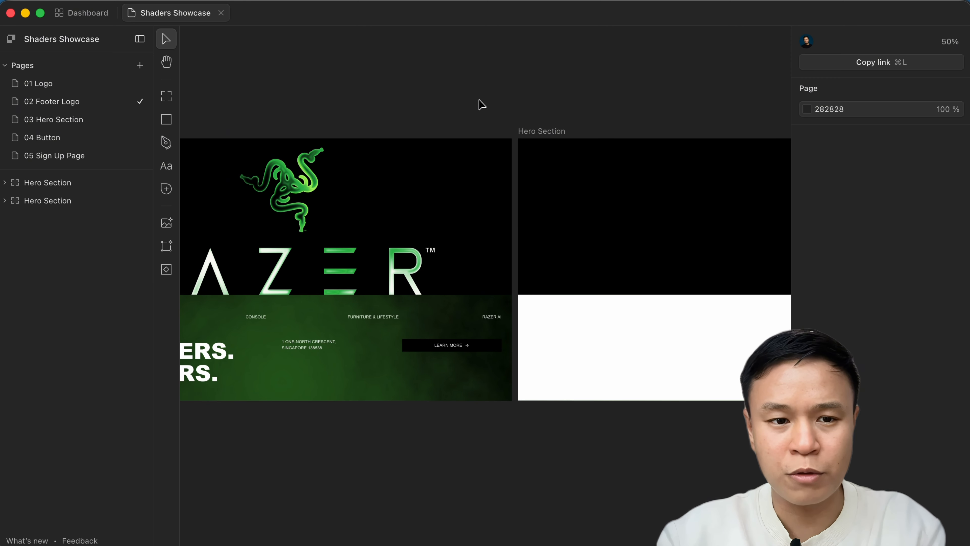
pyautogui.click(167, 270)
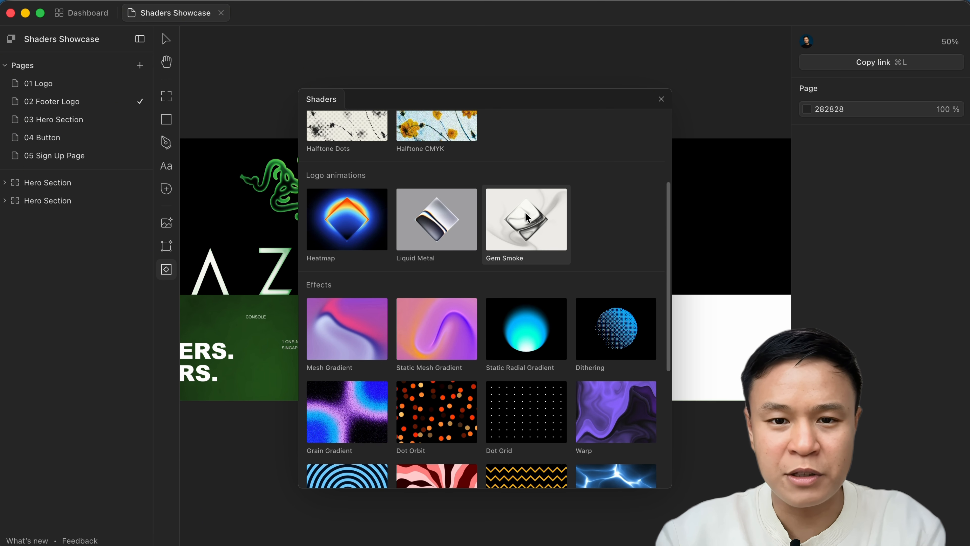
pyautogui.click(534, 229)
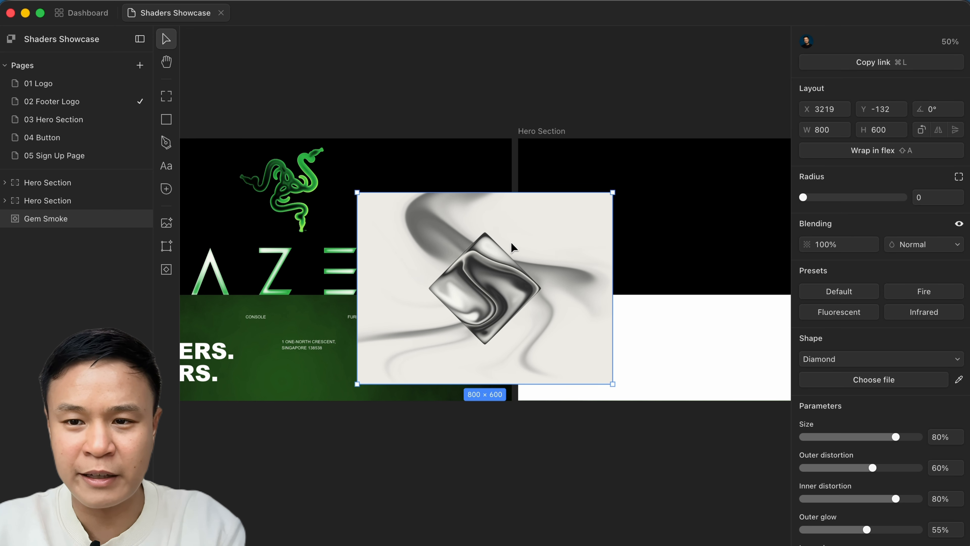
# - Try the Circle and Daisy shapes on the Gem Smoke shader
pyautogui.click(834, 359)
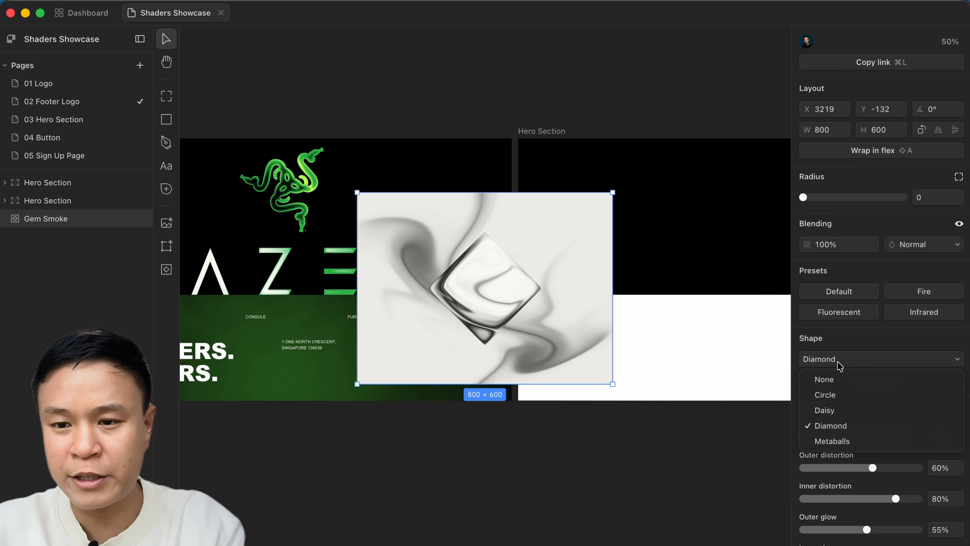
pyautogui.click(844, 395)
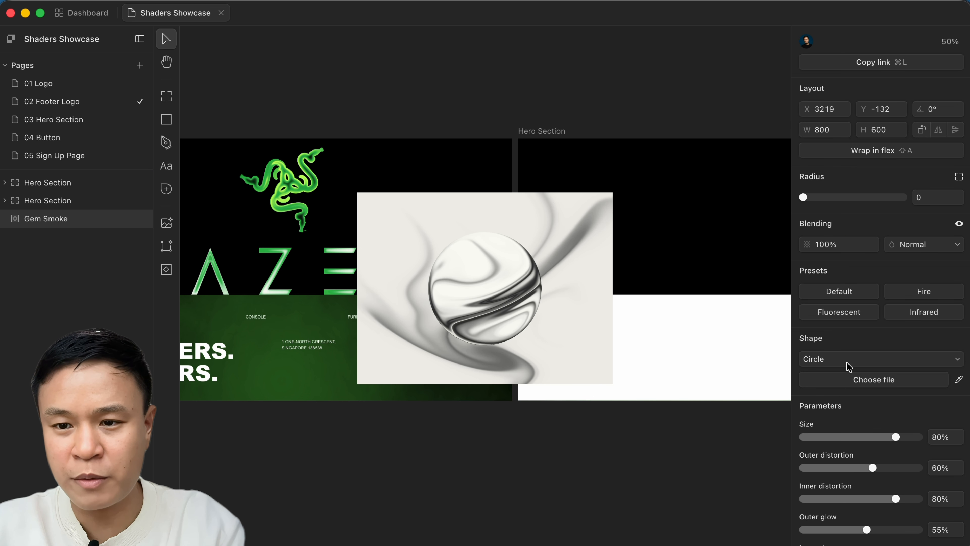
pyautogui.click(845, 361)
pyautogui.click(832, 410)
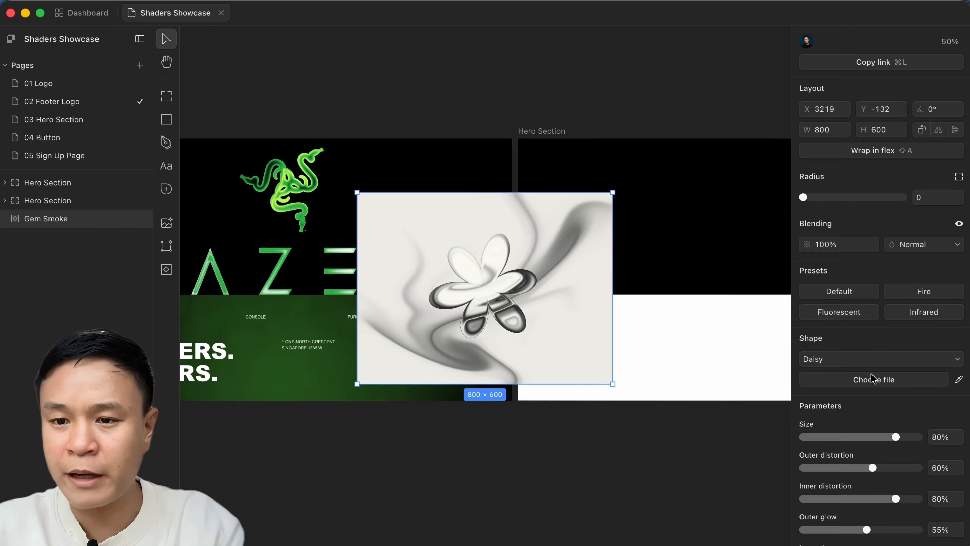
# - Load razer.svg from the public folder as the Gem Smoke shader's shape
pyautogui.click(870, 384)
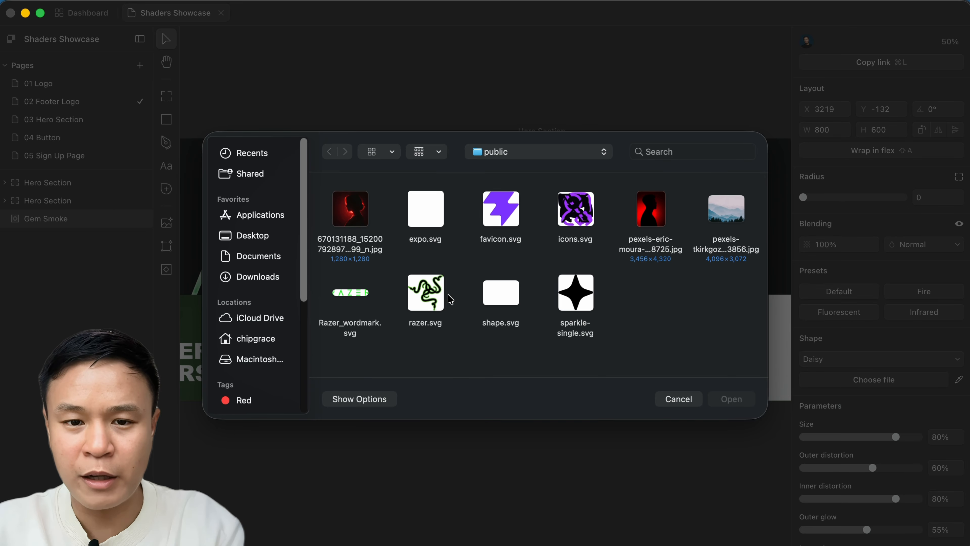
pyautogui.click(434, 301)
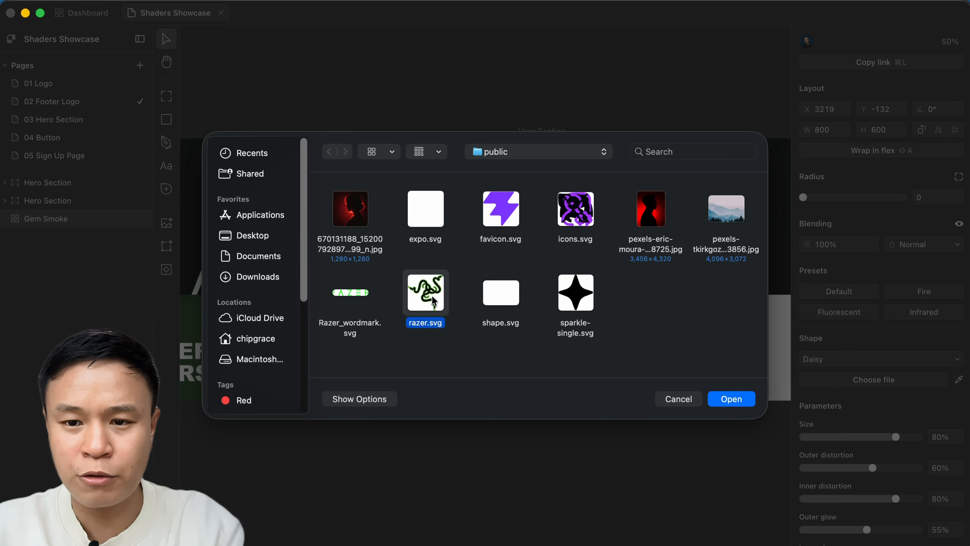
pyautogui.click(731, 399)
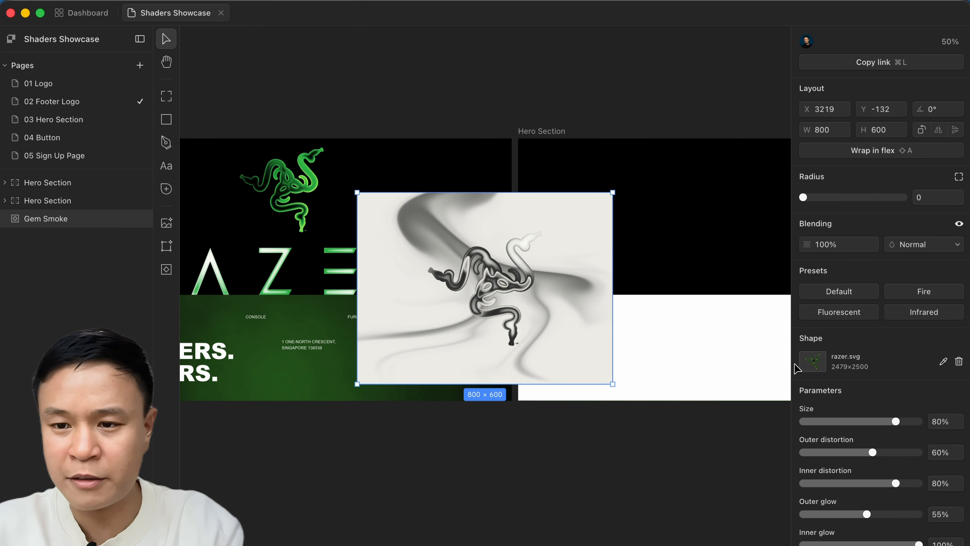
pyautogui.scroll(-2, 916, 381)
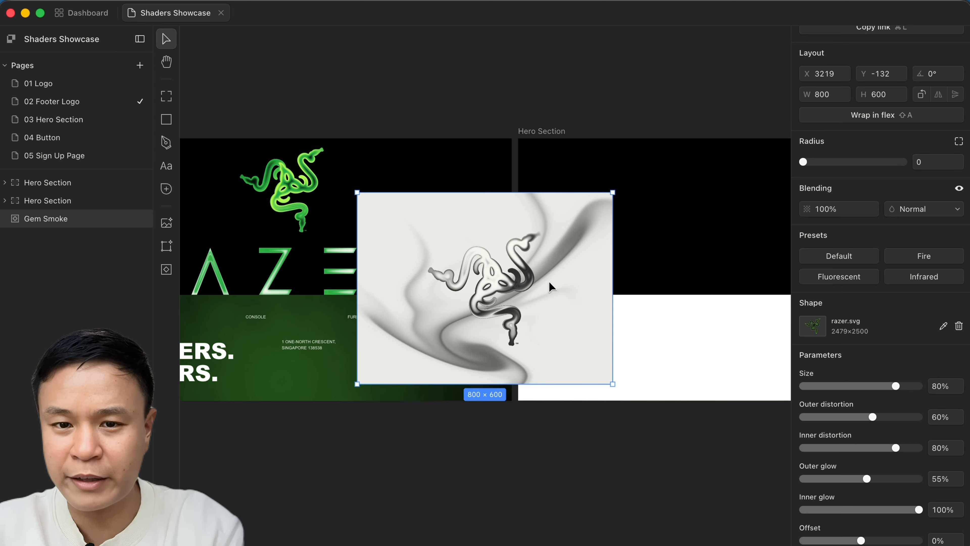
# - Move the Gem Smoke shader off the designs onto the empty canvas above the second Hero Section
pyautogui.moveTo(548, 280); pyautogui.dragTo(723, 126)
pyautogui.scroll(5, 724, 127)
pyautogui.hscroll(5, 665, 169)
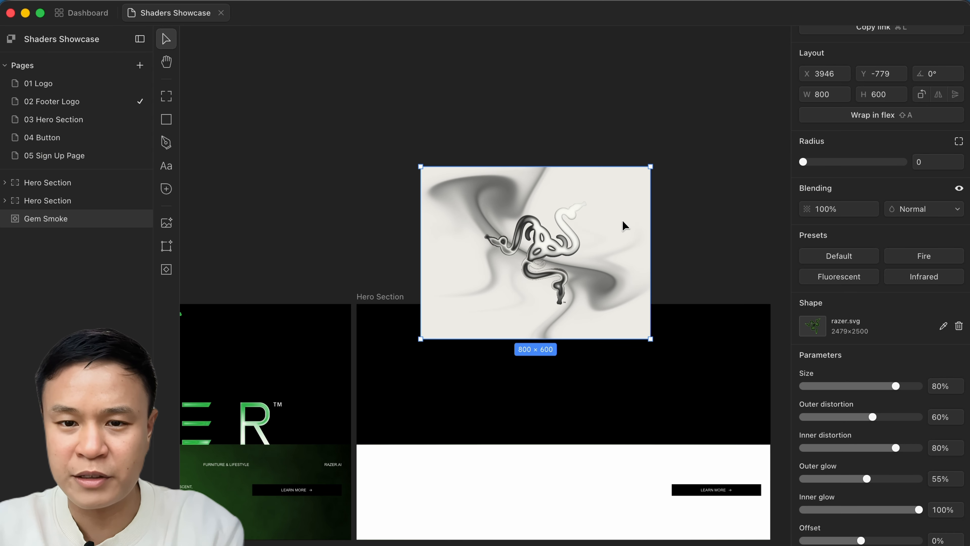
pyautogui.moveTo(621, 224); pyautogui.dragTo(634, 160)
pyautogui.scroll(-2, 665, 200)
pyautogui.hscroll(2, 665, 200)
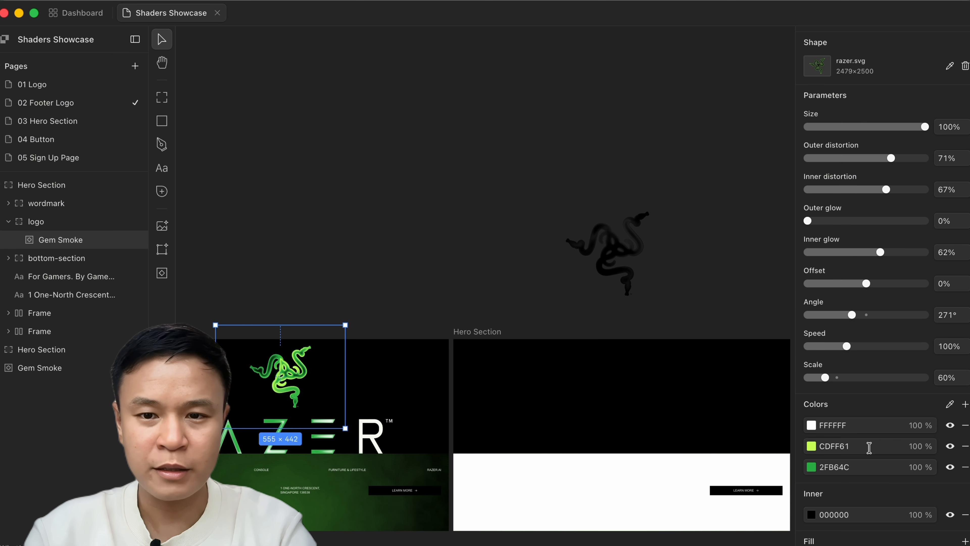
# - Copy the CDFF61 color from the reference logo's shader and set the new Gem Smoke shader's first color to FFFFFF
pyautogui.click(868, 446)
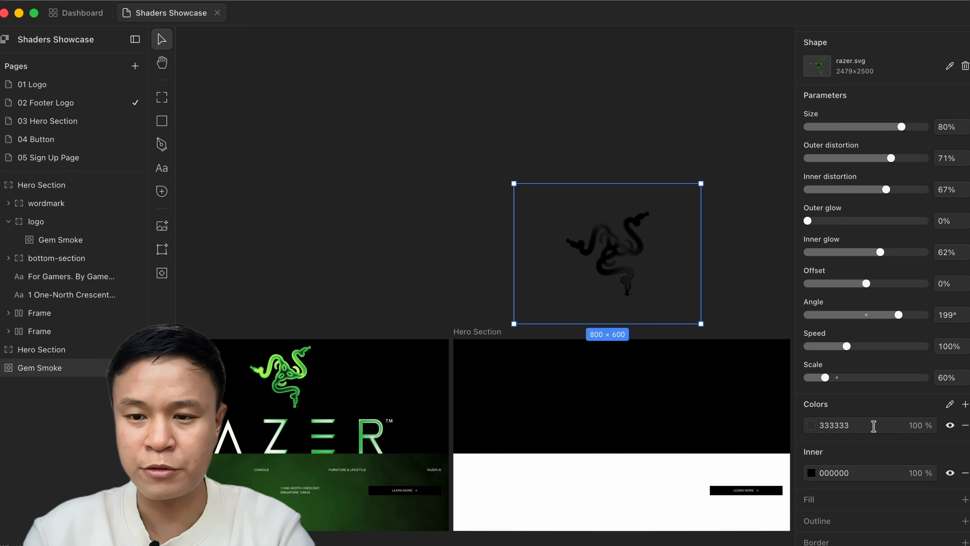
pyautogui.moveTo(873, 425); pyautogui.dragTo(829, 426)
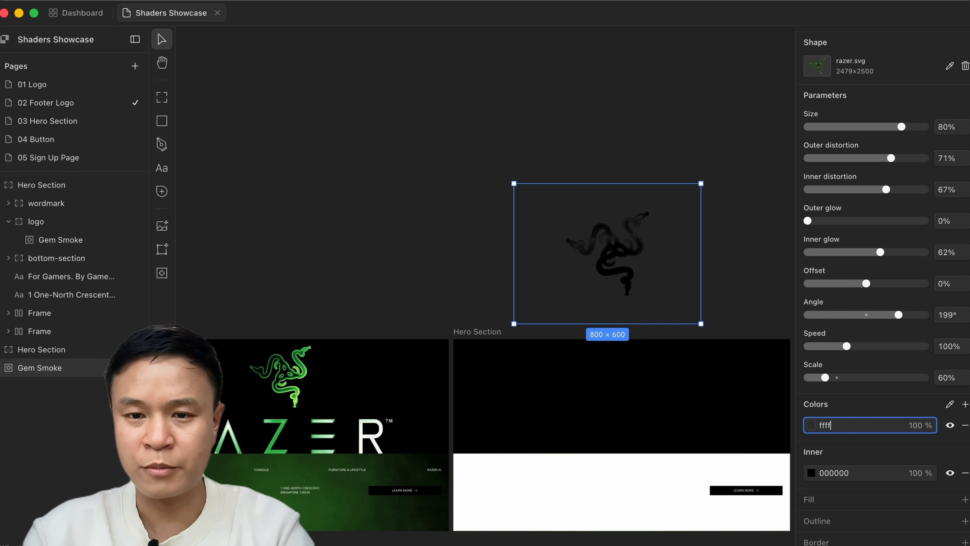
pyautogui.write('ffffff')
pyautogui.press('Return')
# - Add a second color to the new Gem Smoke shader and set it to CDFF61
pyautogui.click(964, 404)
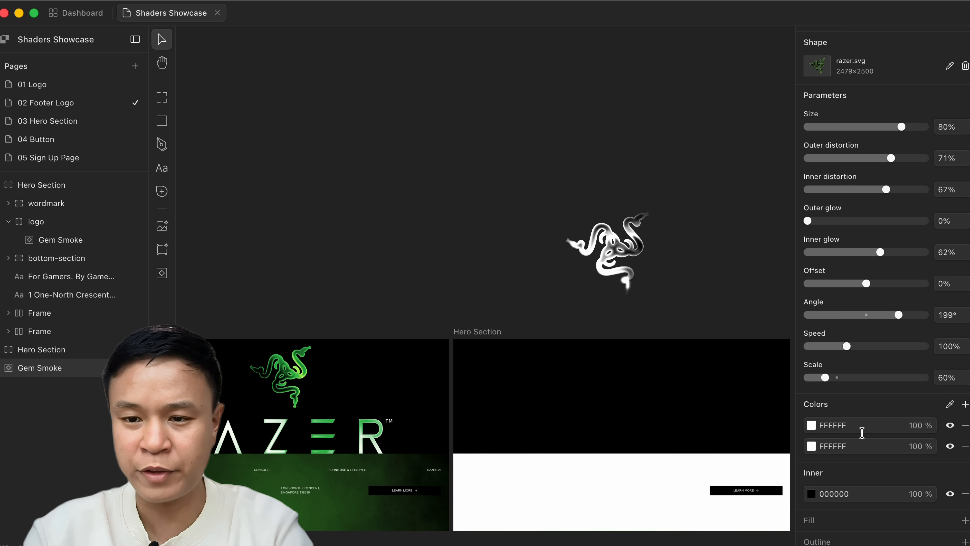
pyautogui.click(857, 446)
pyautogui.write('#CDFF61')
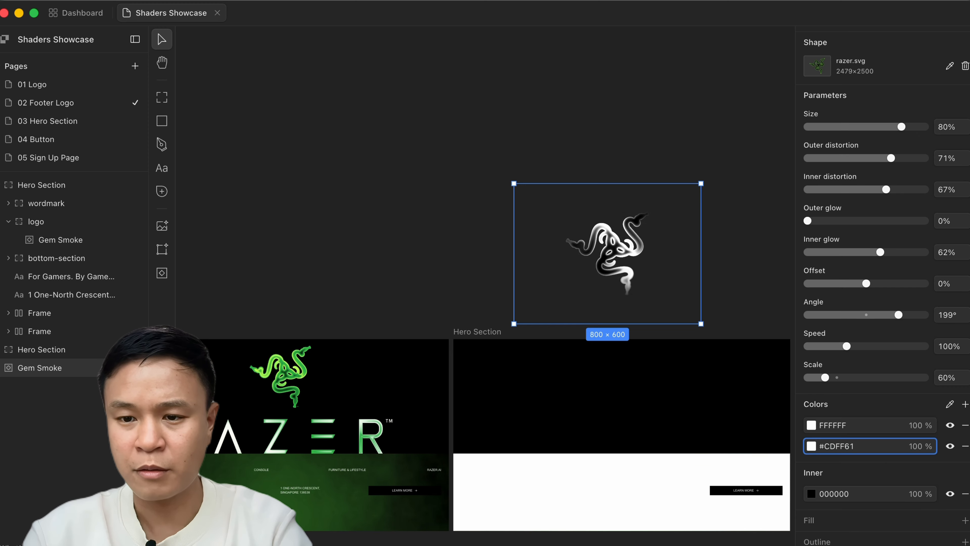
pyautogui.press('Return')
# - Copy the green 2FB64C from the reference logo and add it to the new shader as a color between FFFFFF and CDFF61
pyautogui.click(311, 368)
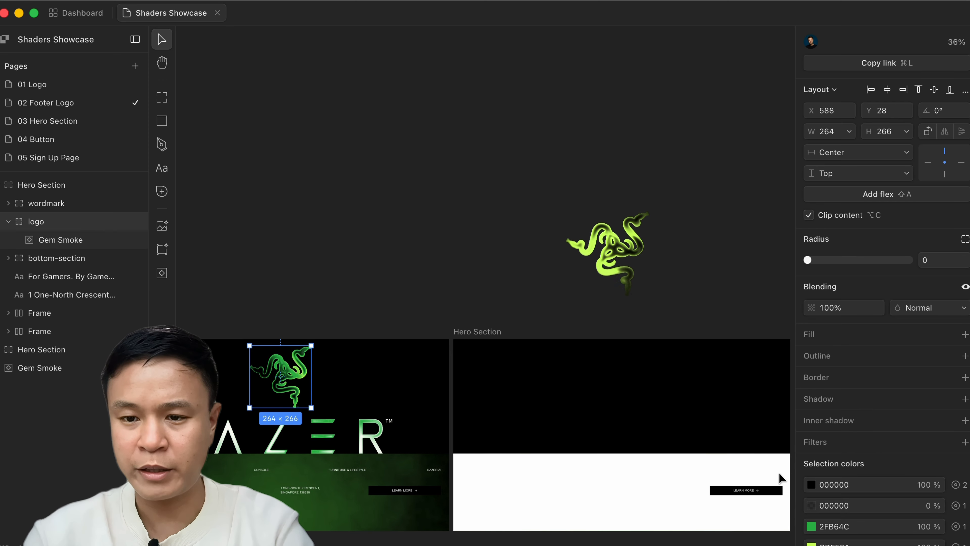
pyautogui.click(611, 252)
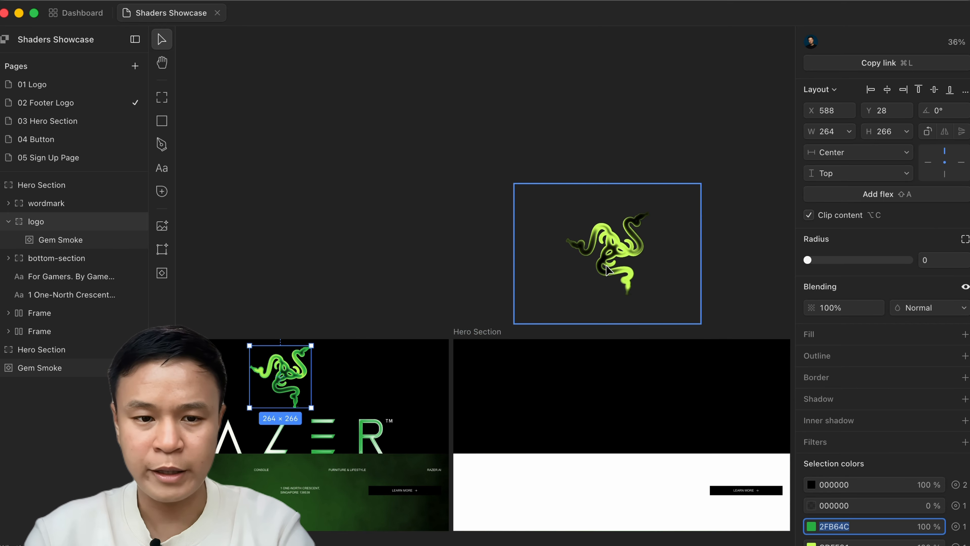
pyautogui.scroll(-15, 901, 427)
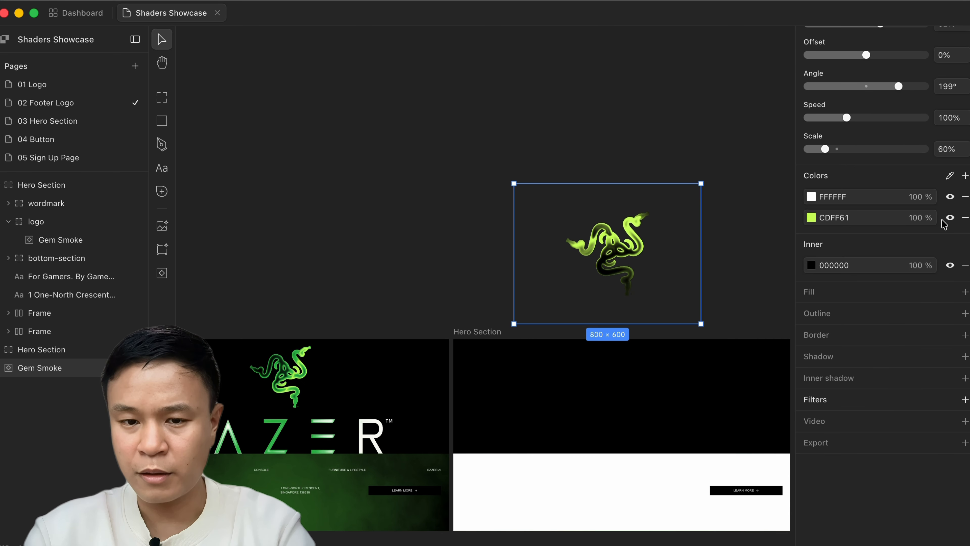
pyautogui.click(965, 176)
pyautogui.click(874, 239)
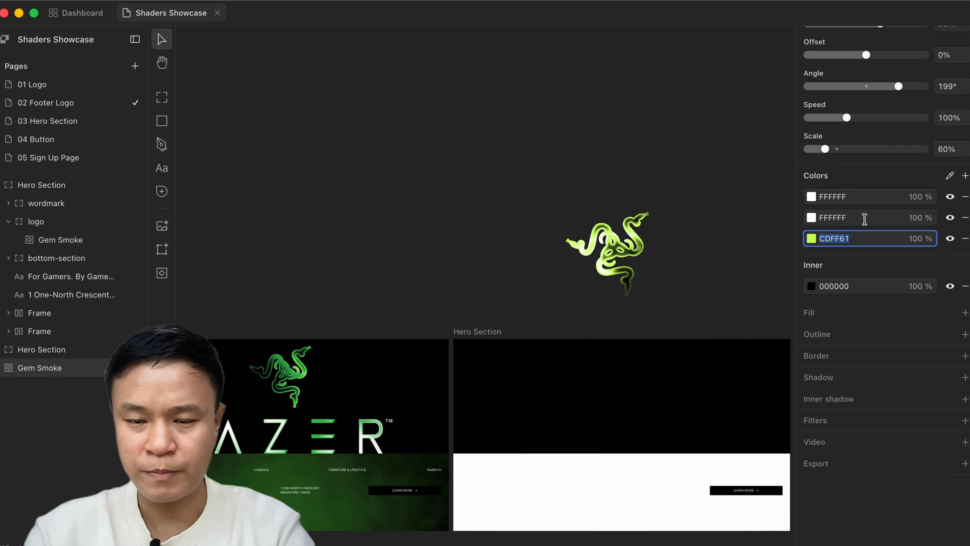
pyautogui.click(966, 218)
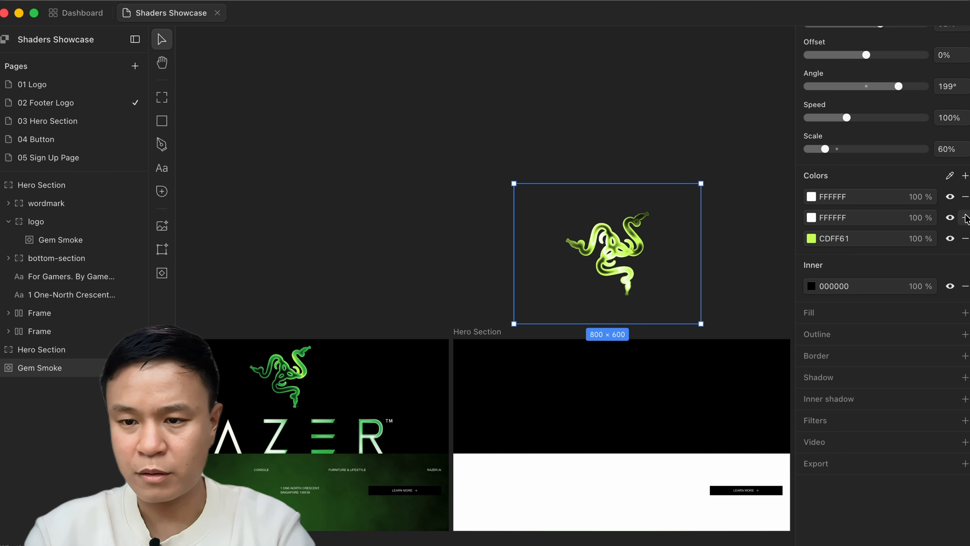
pyautogui.click(966, 176)
pyautogui.click(878, 217)
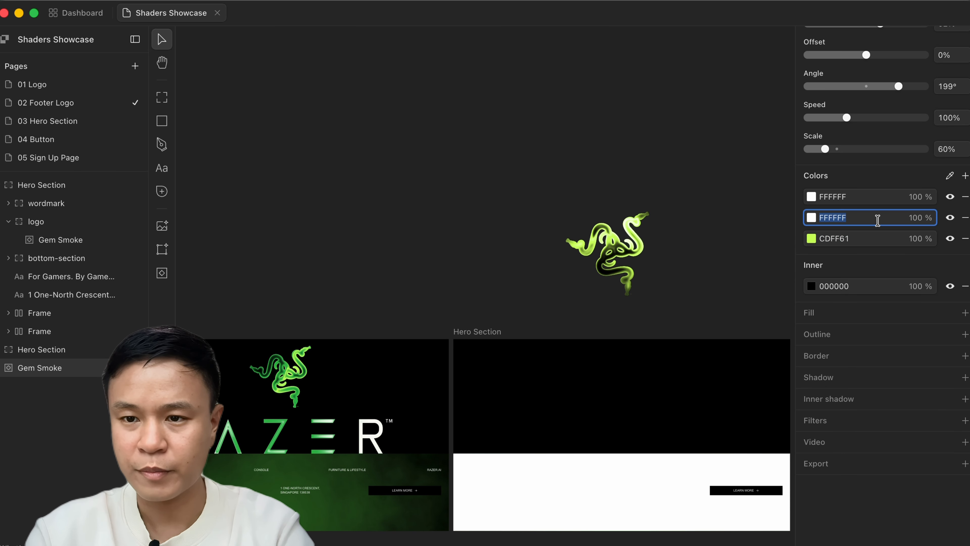
pyautogui.write('#2FB64C')
pyautogui.press('Return')
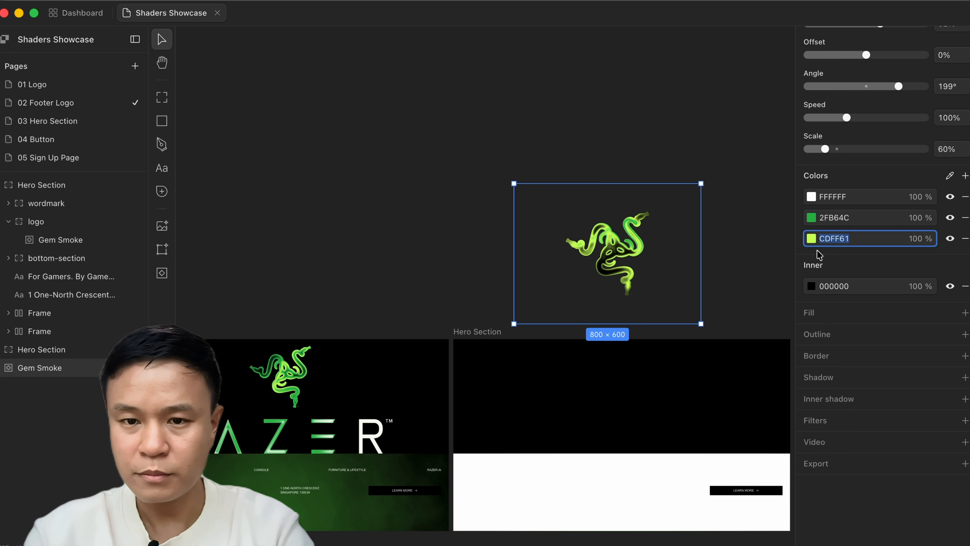
# - Reorder the shader's greens so the second color is CDFF61 and the third is 2FB64C
pyautogui.click(813, 240)
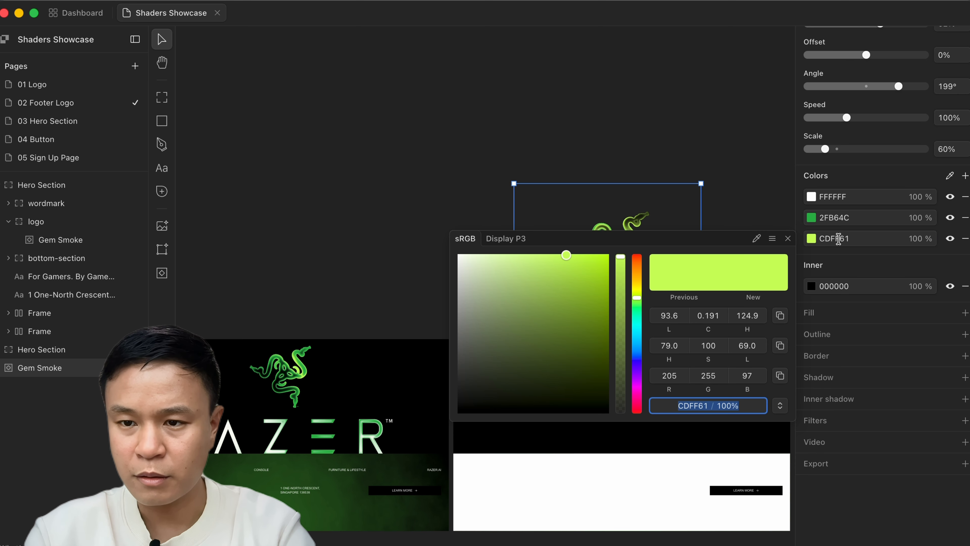
pyautogui.click(838, 239)
pyautogui.click(844, 217)
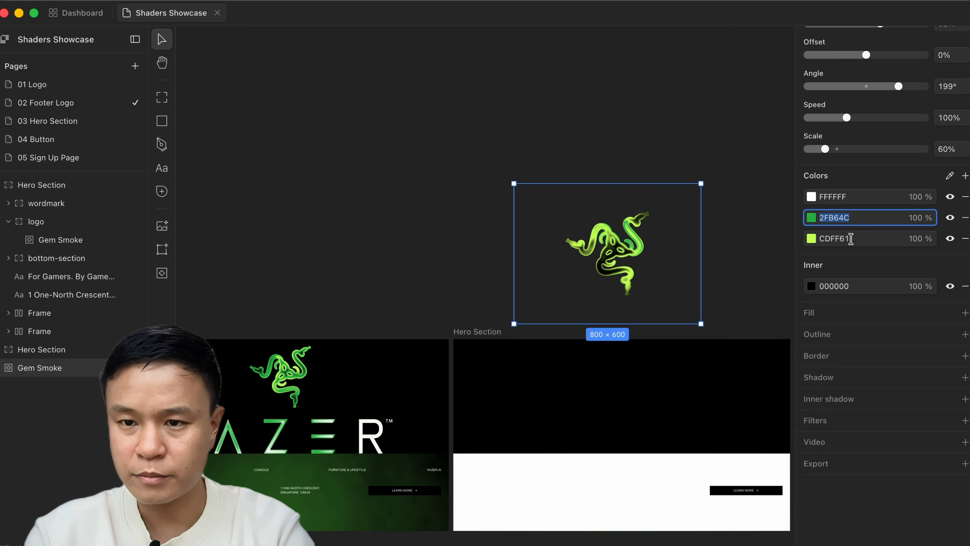
pyautogui.click(850, 239)
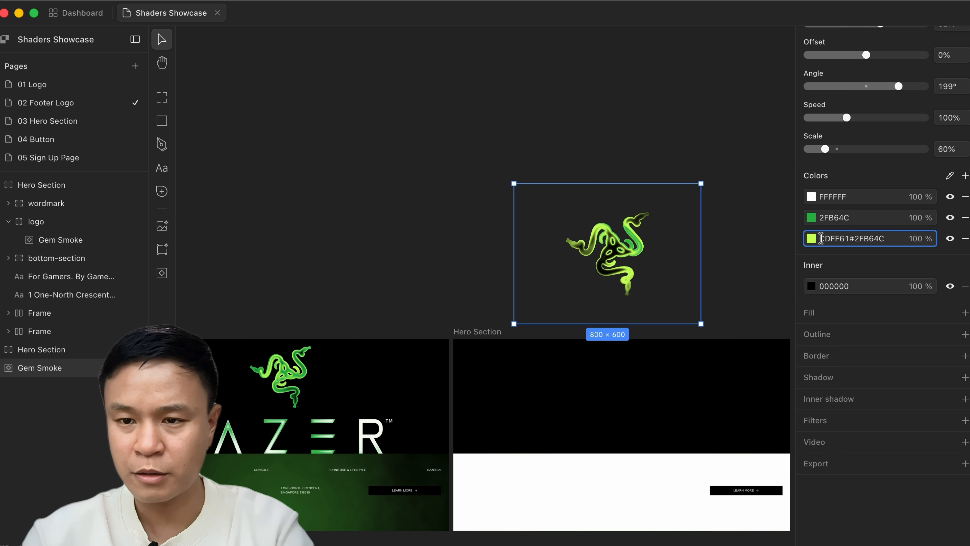
pyautogui.click(843, 218)
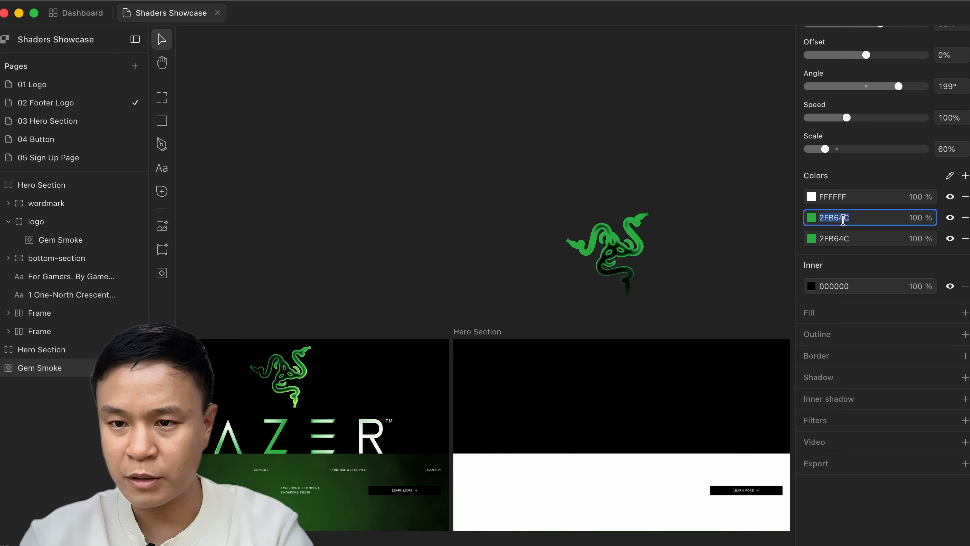
pyautogui.press('Return')
pyautogui.click(642, 225)
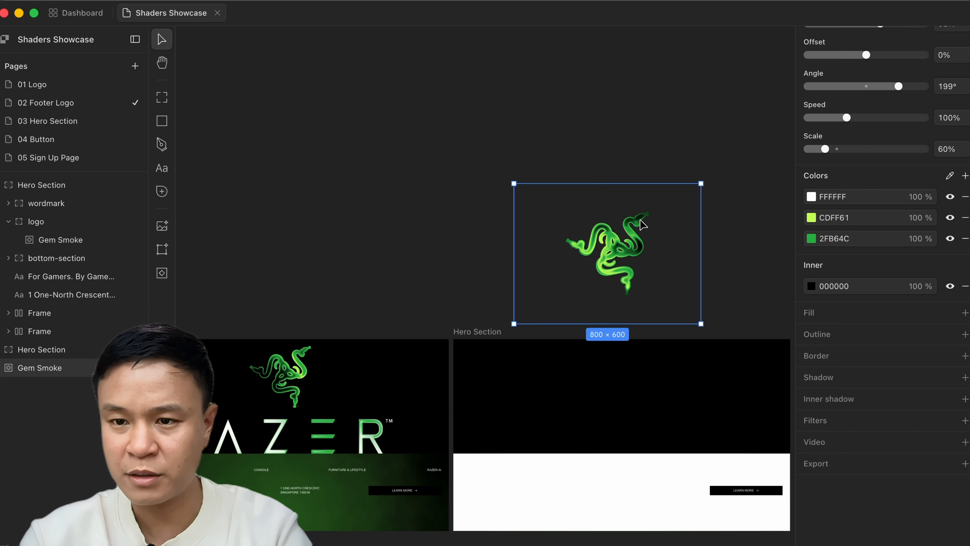
pyautogui.click(686, 165)
pyautogui.click(625, 223)
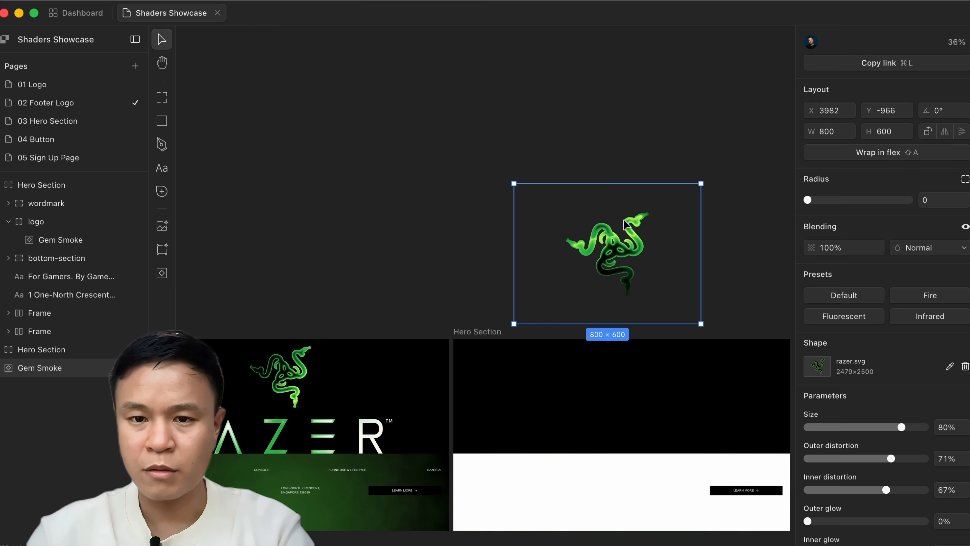
# - Set the Gem Smoke shader's angle to 36° and its offset to -52%
pyautogui.scroll(-10, 891, 380)
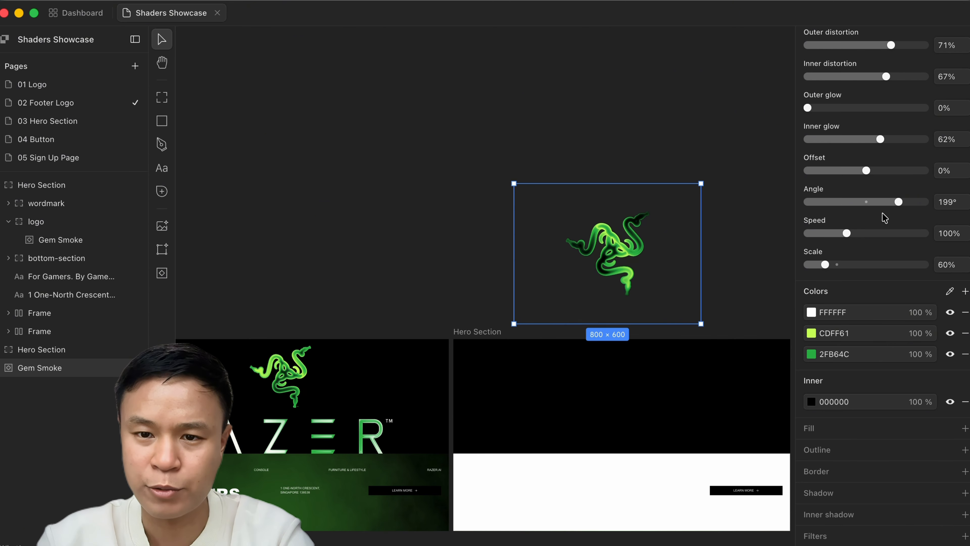
pyautogui.moveTo(900, 205); pyautogui.dragTo(890, 201)
pyautogui.scroll(5, 663, 288)
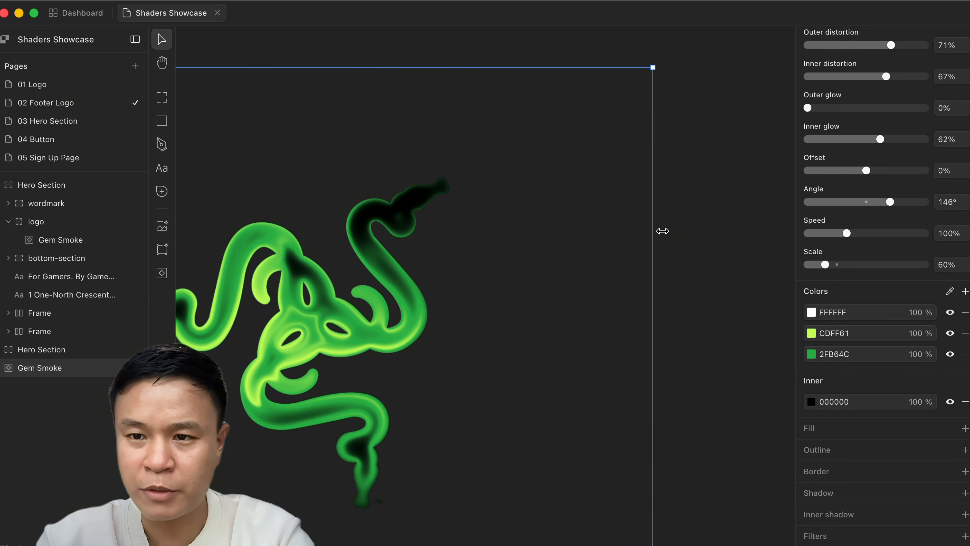
pyautogui.moveTo(890, 202)
pyautogui.mouseDown()
pyautogui.moveTo(863, 202)
pyautogui.moveTo(872, 202)
pyautogui.mouseUp()
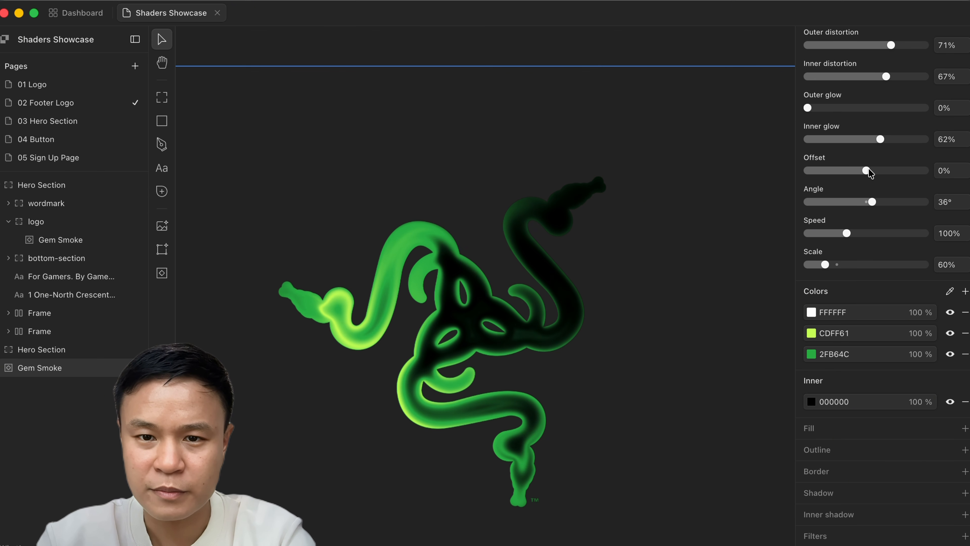
pyautogui.moveTo(868, 169); pyautogui.dragTo(840, 177)
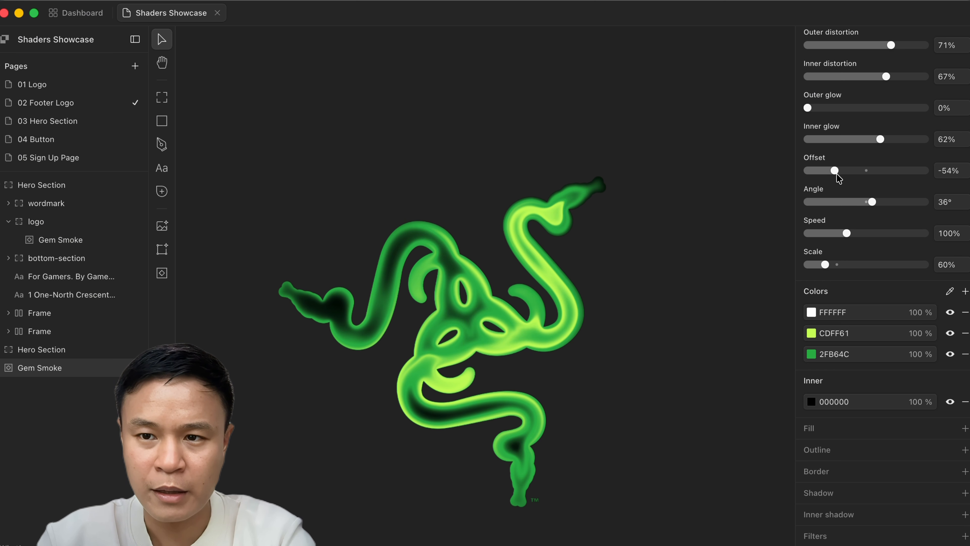
pyautogui.moveTo(837, 177); pyautogui.dragTo(840, 178)
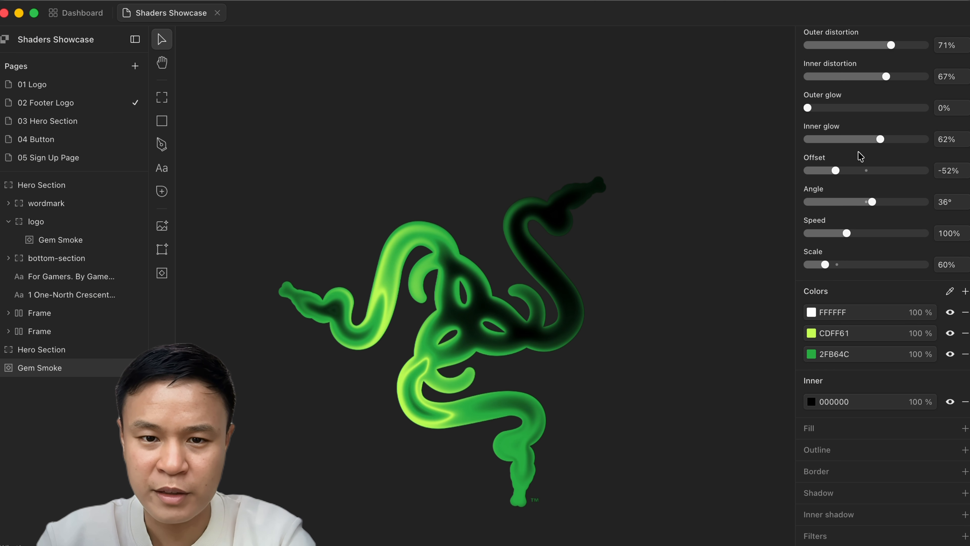
# - Set the shader's inner glow to 65% and its inner distortion to 52%
pyautogui.moveTo(883, 135)
pyautogui.mouseDown()
pyautogui.moveTo(898, 135)
pyautogui.moveTo(886, 136)
pyautogui.mouseUp()
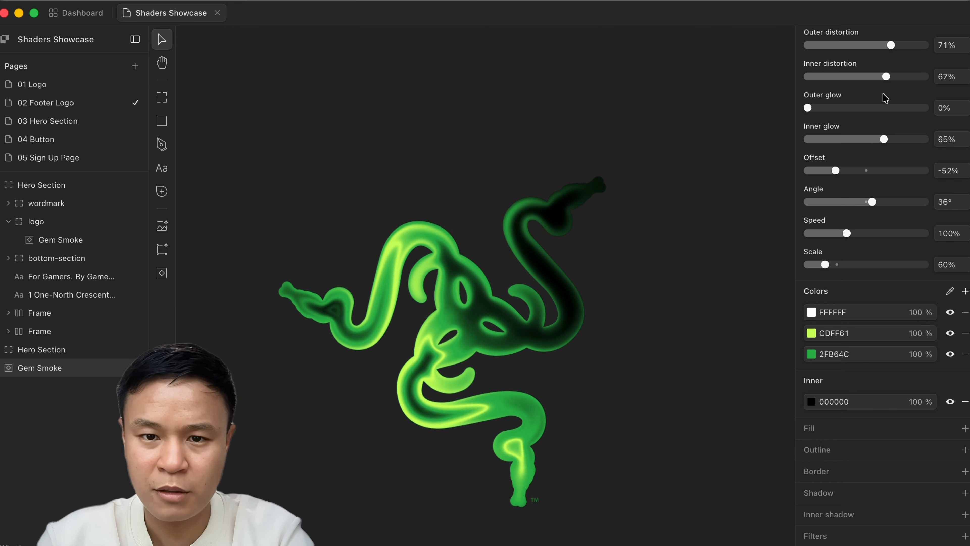
pyautogui.moveTo(885, 77); pyautogui.dragTo(873, 79)
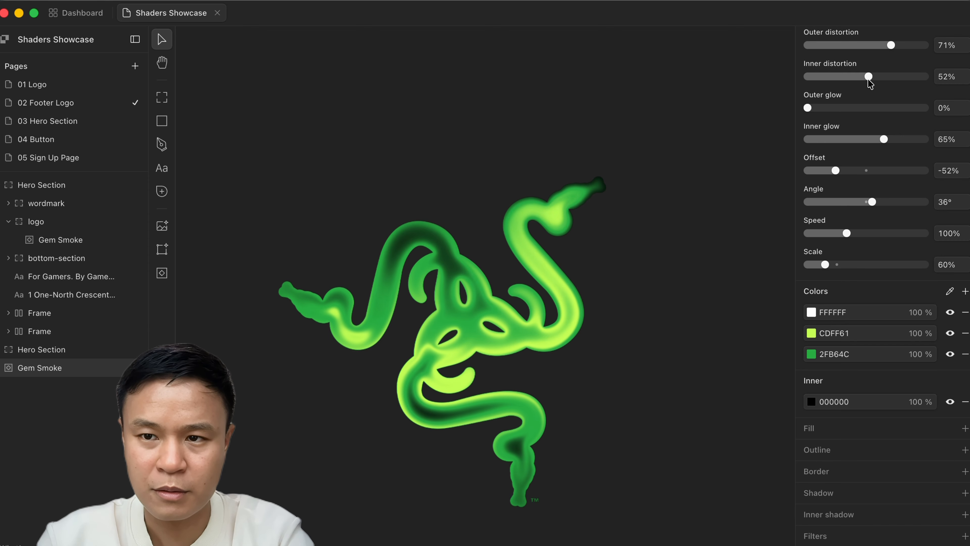
pyautogui.moveTo(868, 79)
pyautogui.mouseDown()
pyautogui.moveTo(858, 76)
pyautogui.moveTo(868, 76)
pyautogui.mouseUp()
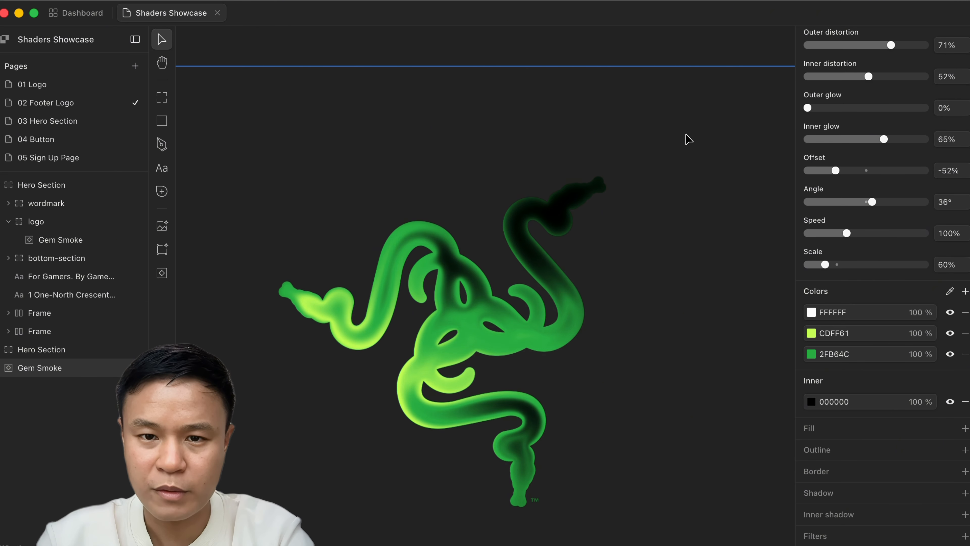
# - Wrap the Gem Smoke shader in a frame that clips its content, with the shader's constraints set to Center horizontally and vertically
pyautogui.scroll(-5, 686, 139)
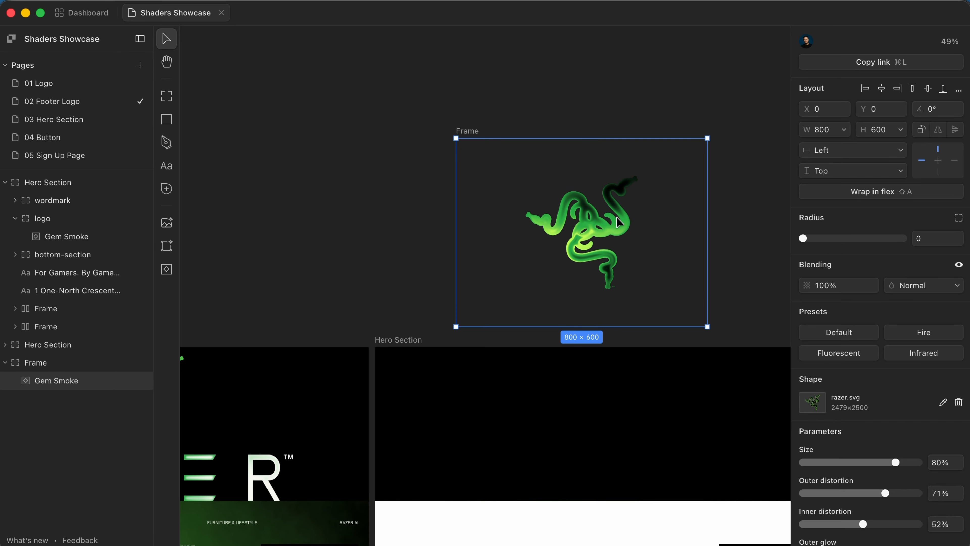
pyautogui.rightClick(619, 221)
pyautogui.click(53, 366)
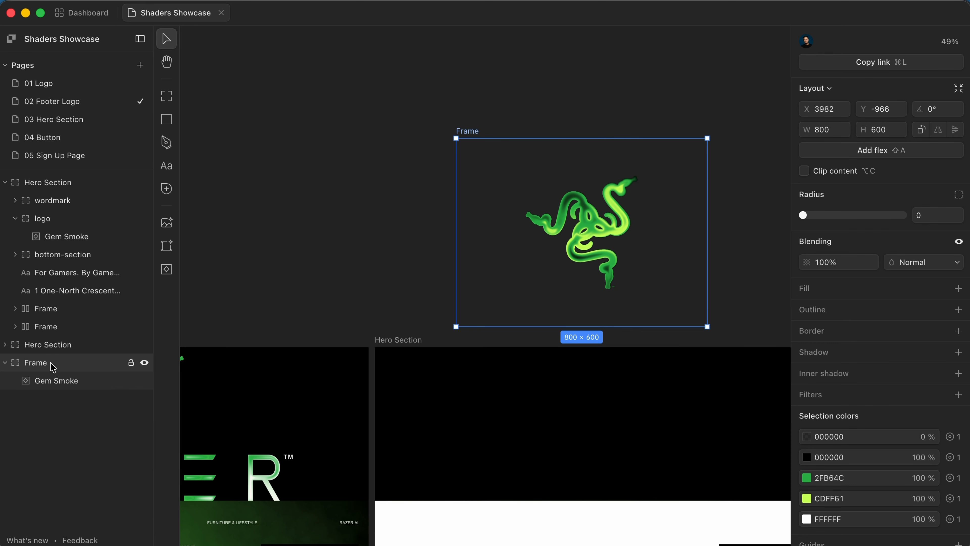
pyautogui.click(864, 172)
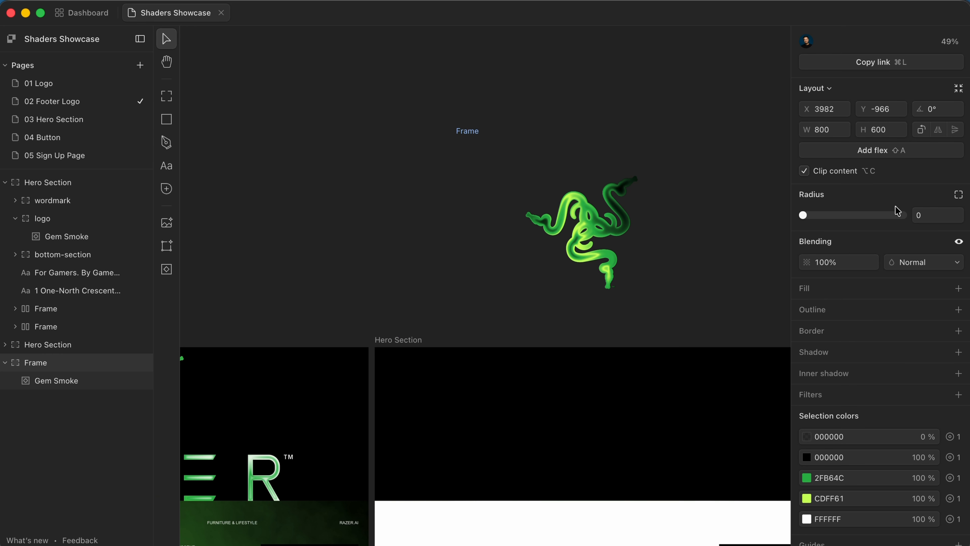
pyautogui.click(55, 381)
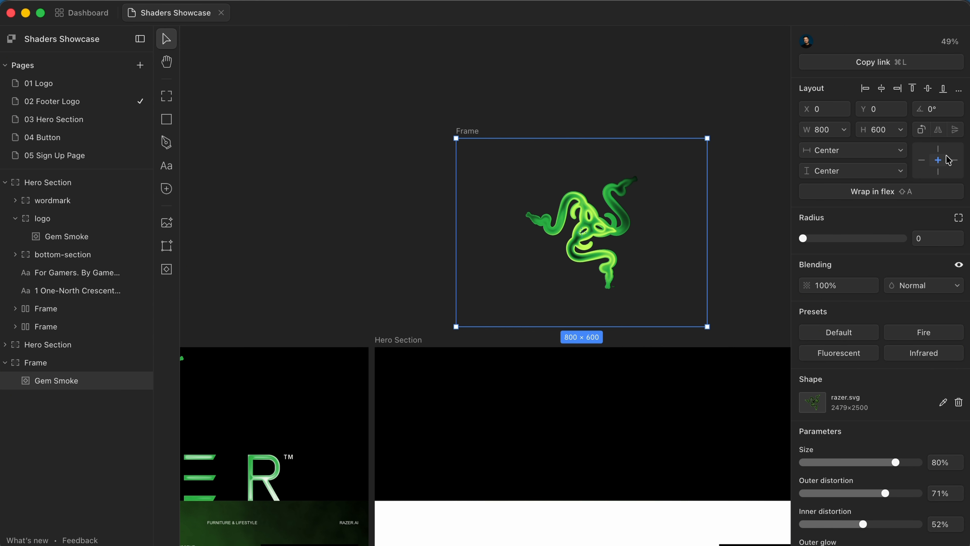
# - Crop the clipping frame tightly around the Razer logo to about 363 × 366, keeping the shader itself at its full size
pyautogui.moveTo(540, 138); pyautogui.dragTo(540, 161)
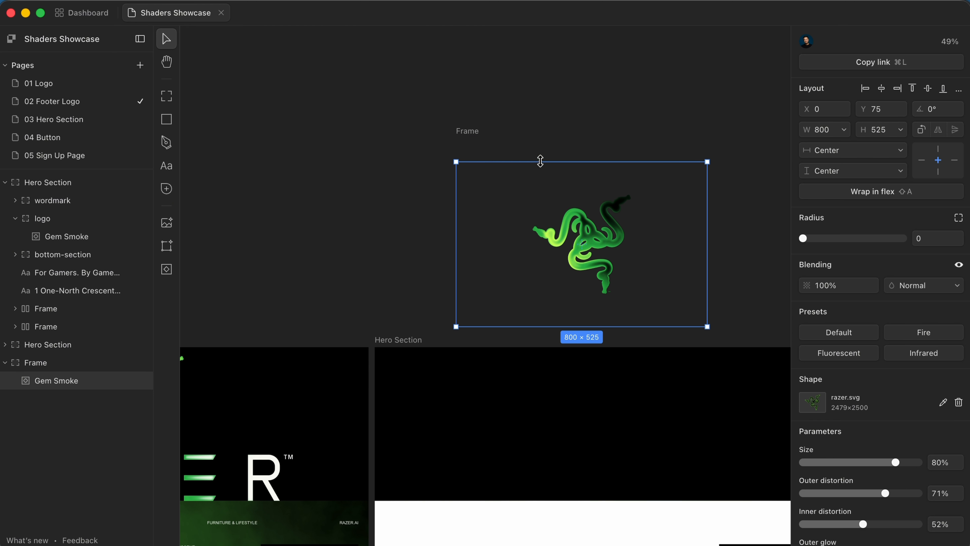
pyautogui.press('super+z')
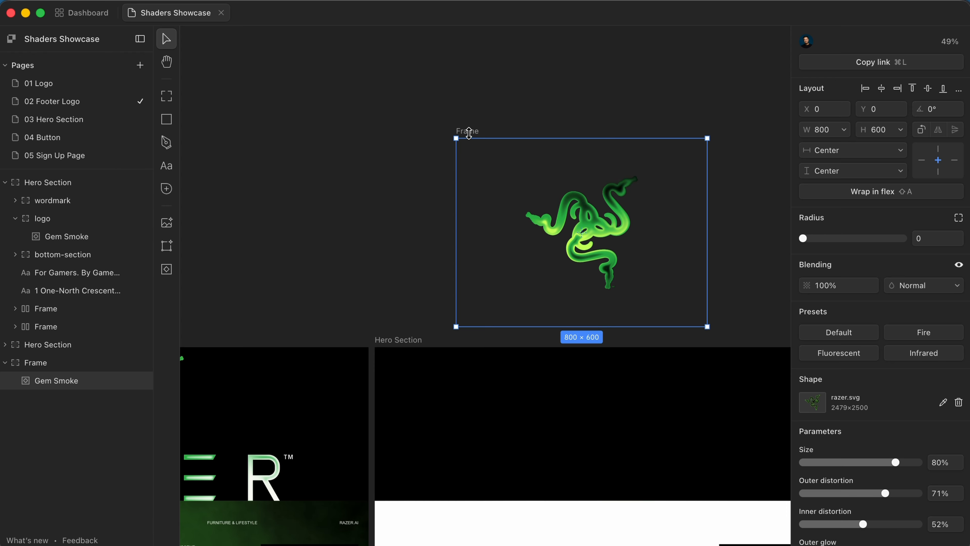
pyautogui.click(54, 363)
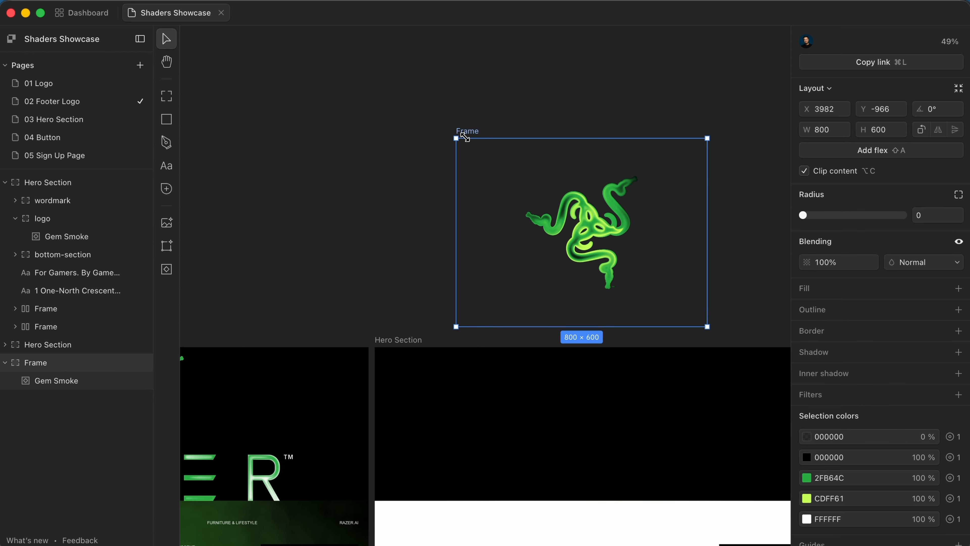
pyautogui.moveTo(467, 144); pyautogui.dragTo(467, 172)
pyautogui.scroll(5, 716, 199)
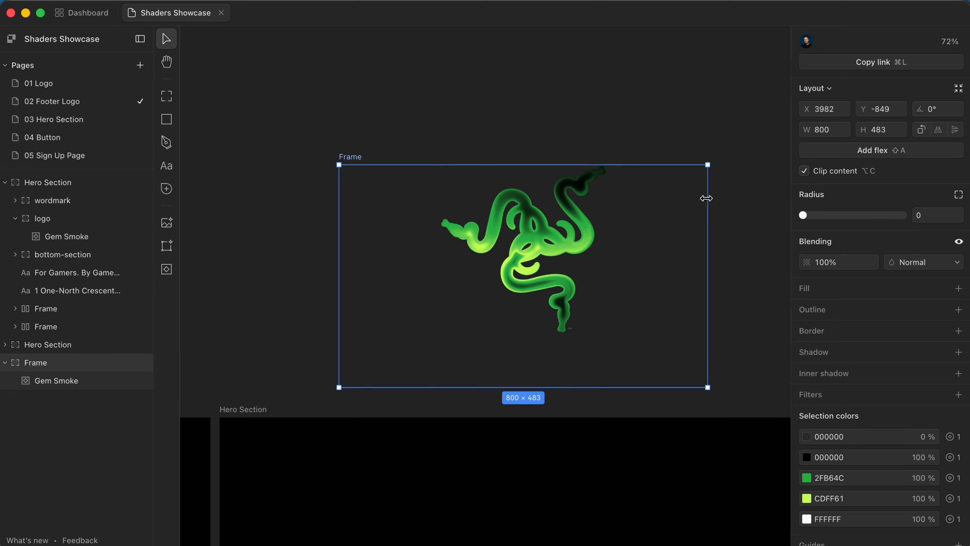
pyautogui.moveTo(455, 495); pyautogui.dragTo(449, 410)
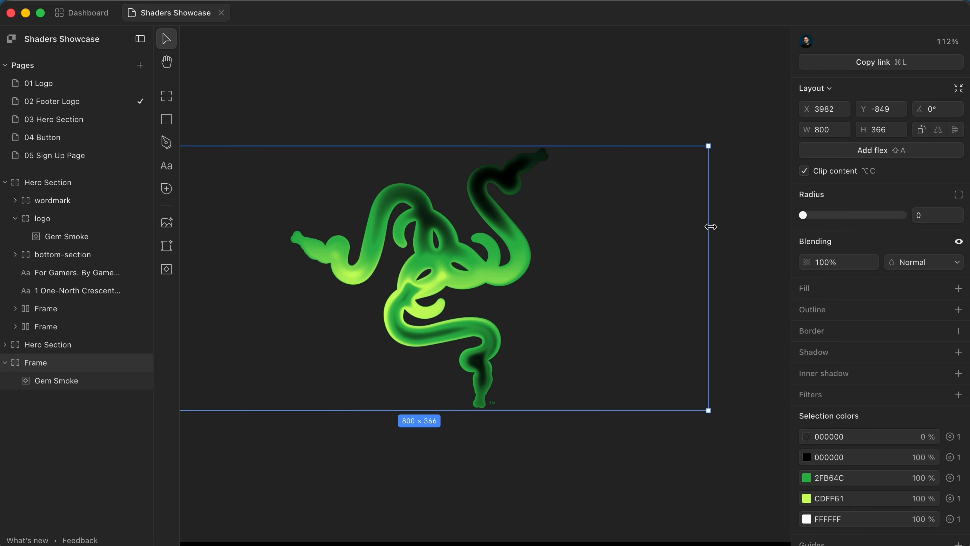
pyautogui.moveTo(707, 223); pyautogui.dragTo(550, 230)
pyautogui.hscroll(-5, 485, 229)
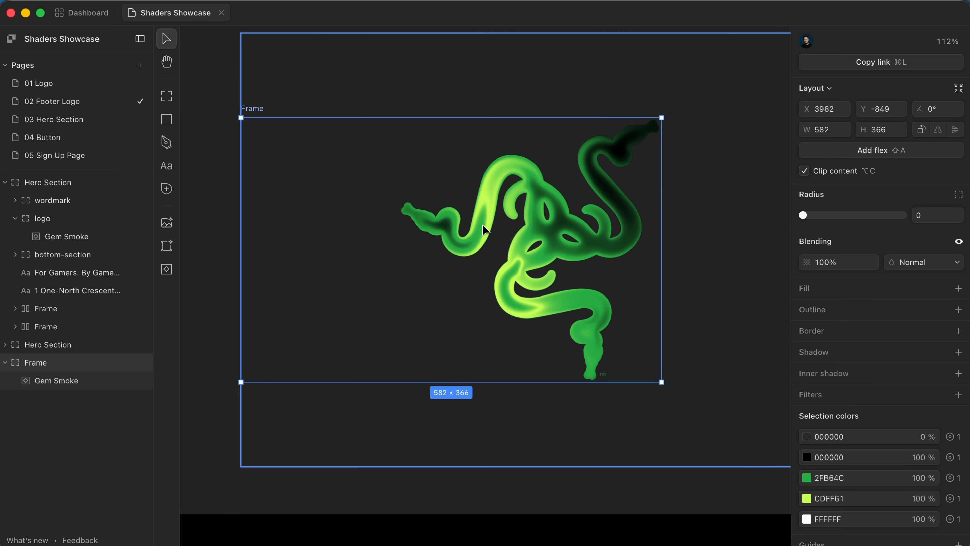
pyautogui.moveTo(274, 241); pyautogui.dragTo(430, 236)
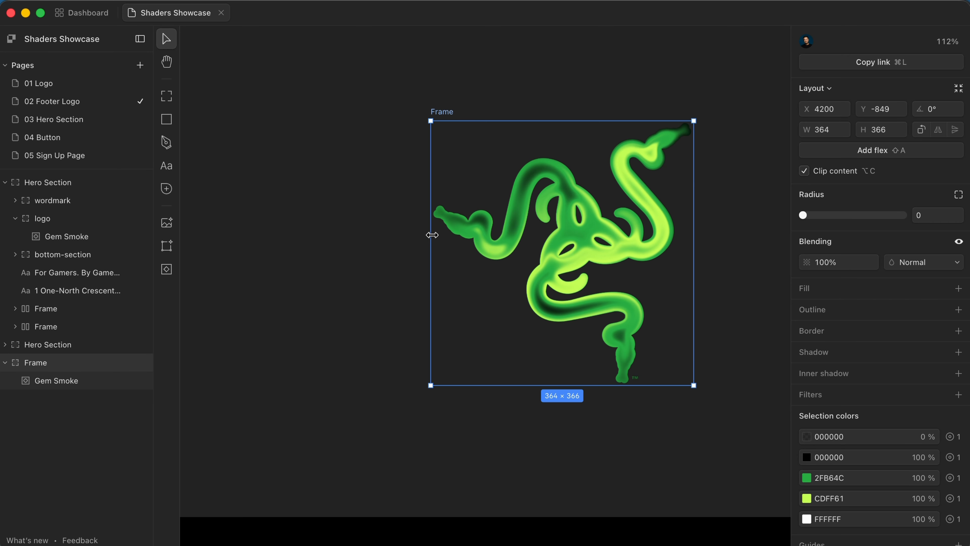
pyautogui.click(660, 92)
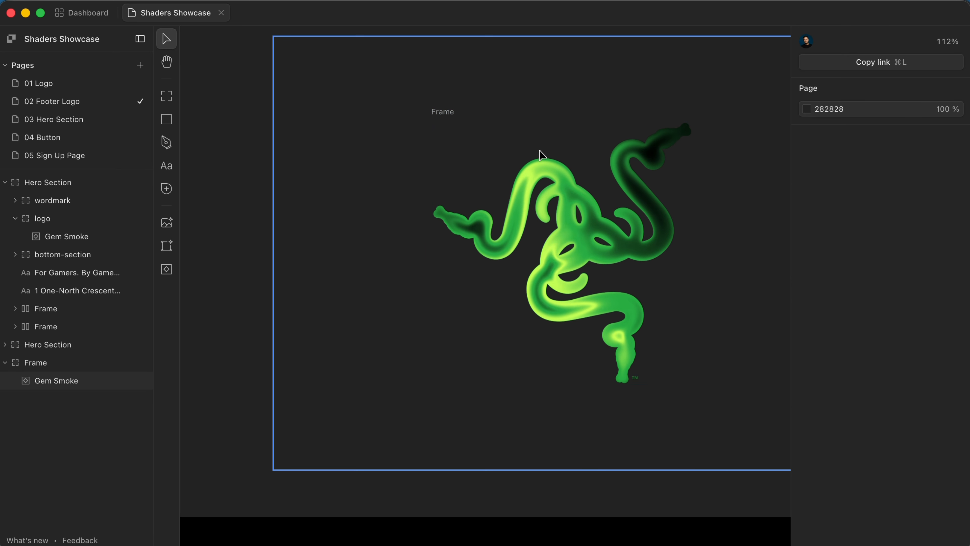
# - Rename the cropped frame around the new shader as logo
pyautogui.click(441, 111)
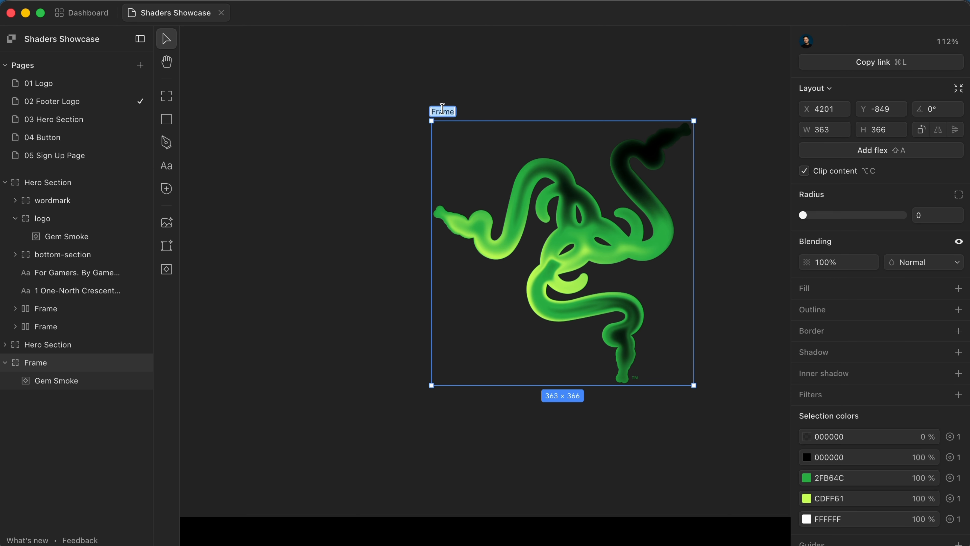
pyautogui.write('log')
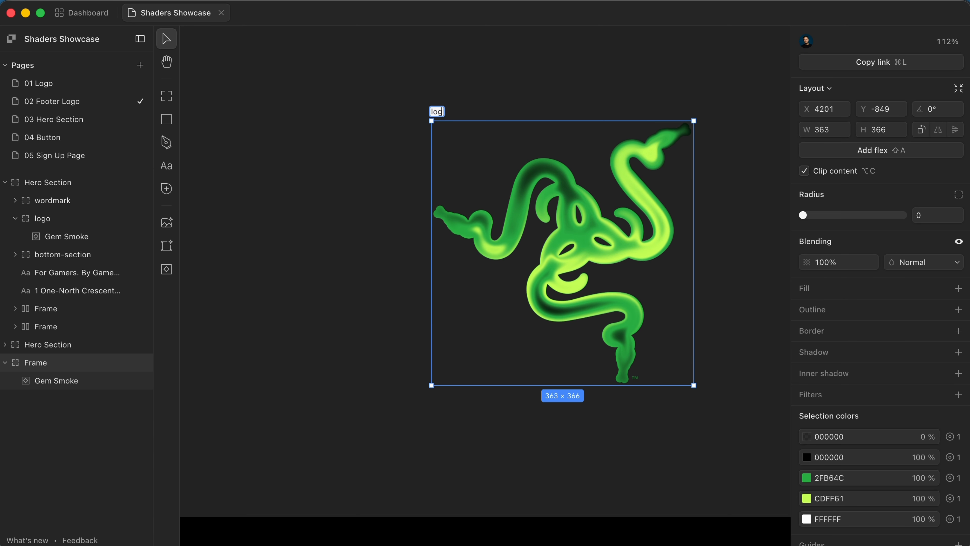
pyautogui.write('o')
pyautogui.press('Return')
# - Check the size of the reference logo frame in the first Hero Section
pyautogui.scroll(-10, 488, 97)
pyautogui.scroll(3, 539, 78)
pyautogui.hscroll(-5, 539, 78)
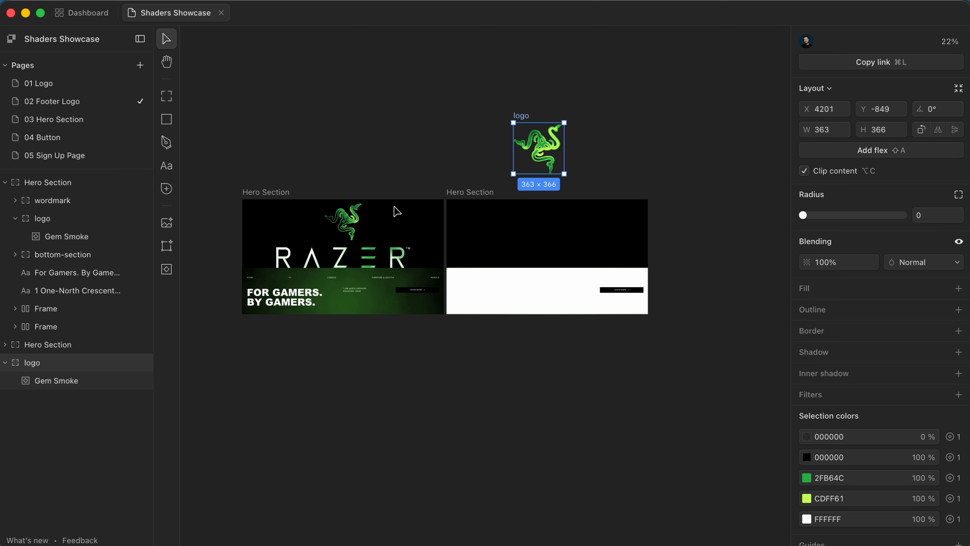
pyautogui.click(354, 222)
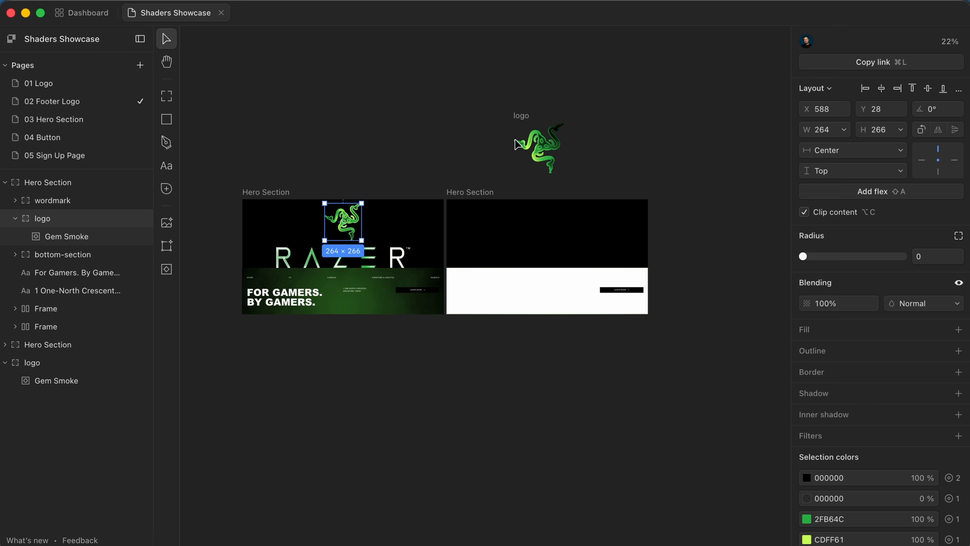
# - Try to shrink the new logo frame to about 275 × 277 by resizing it from its corner
pyautogui.click(526, 119)
pyautogui.scroll(10, 561, 152)
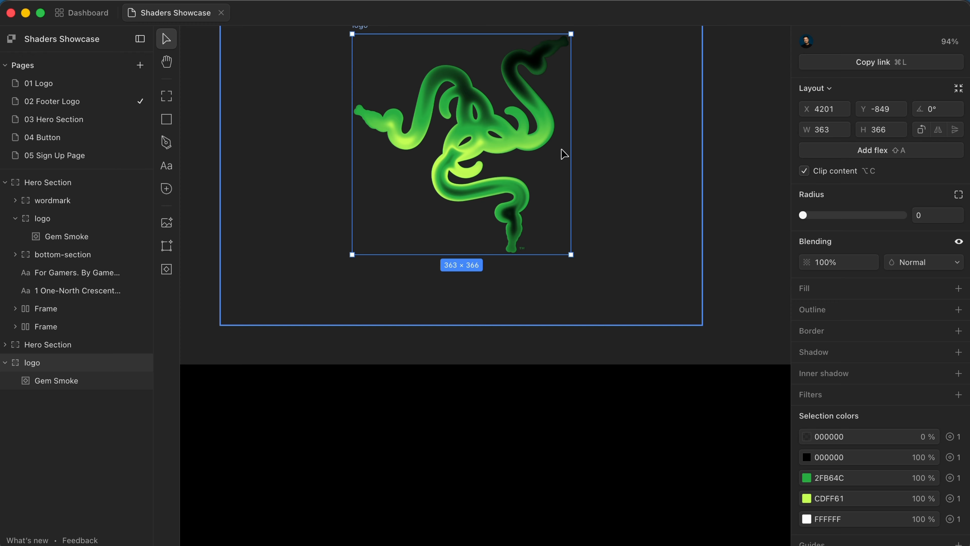
pyautogui.moveTo(567, 266); pyautogui.dragTo(511, 204)
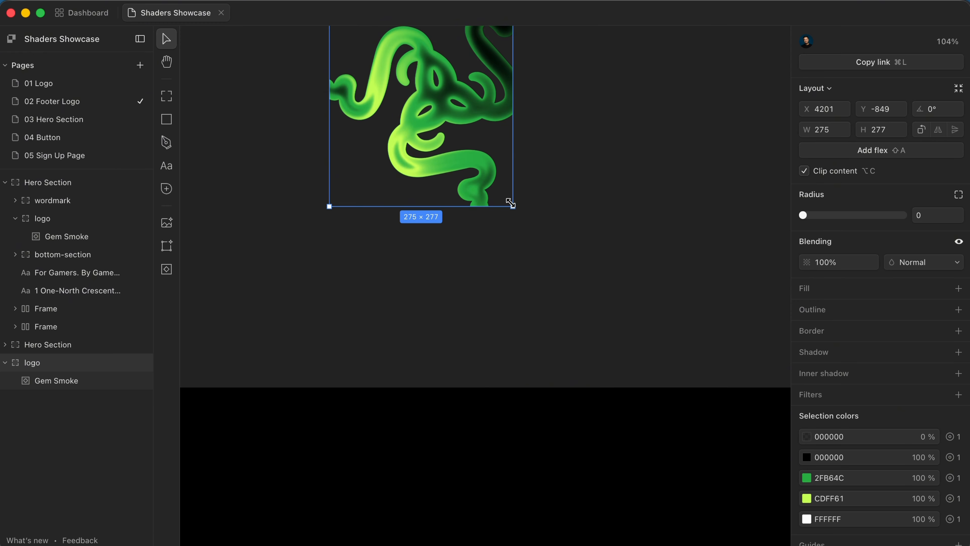
pyautogui.scroll(5, 511, 208)
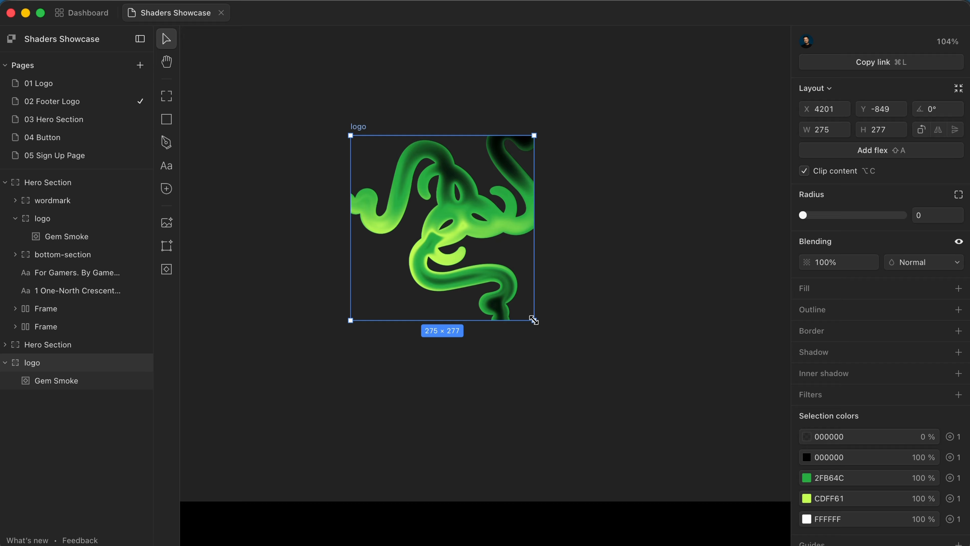
pyautogui.press('super+z')
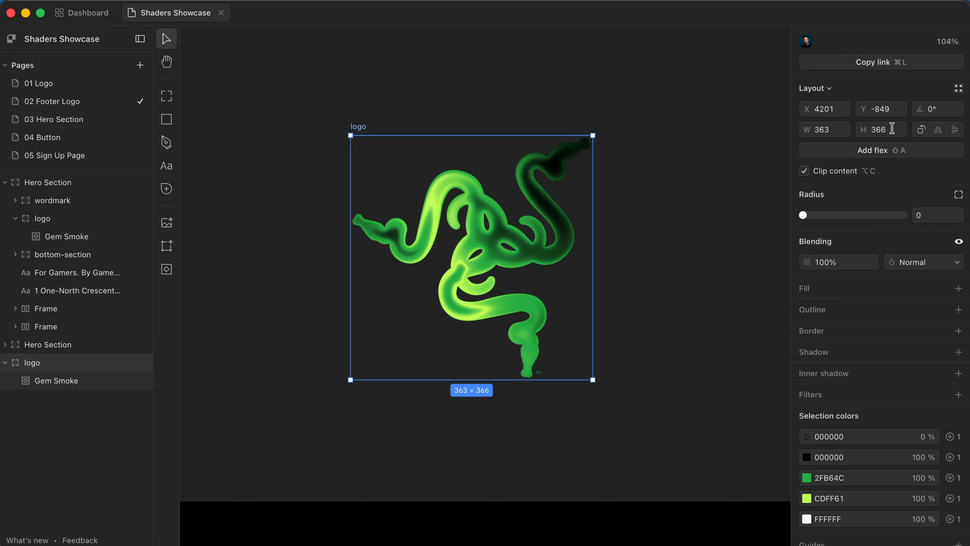
# - Try to set the new logo frame's height to 264, undo it, and reselect the frame
pyautogui.click(885, 129)
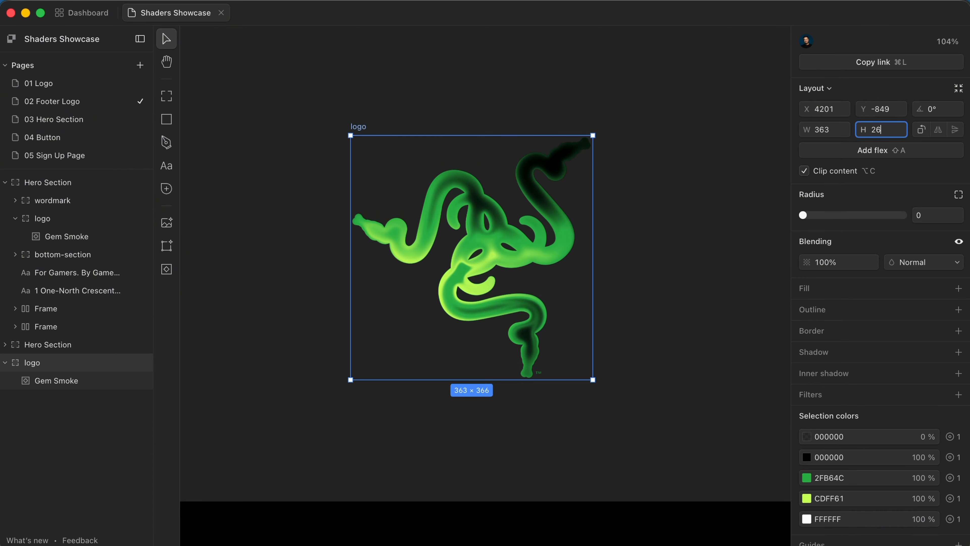
pyautogui.press('Return')
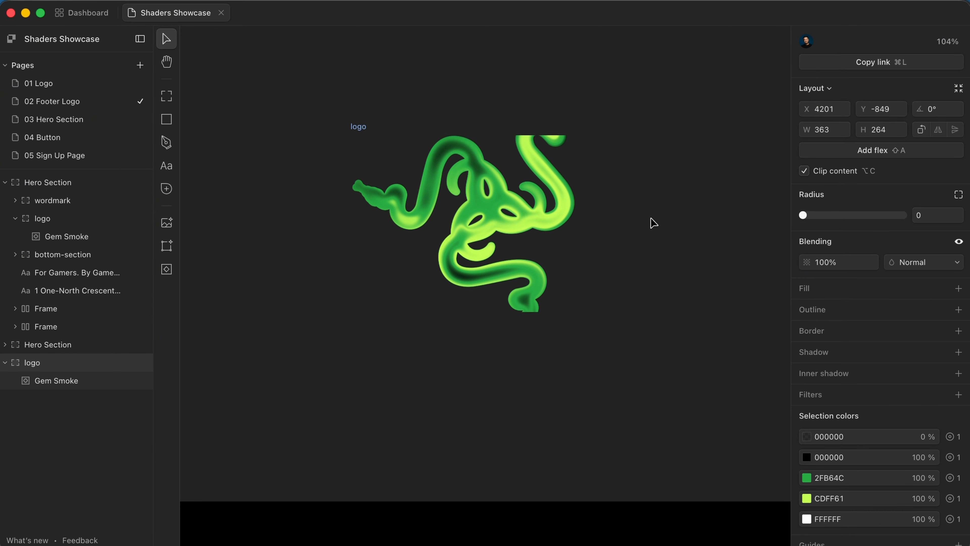
pyautogui.press('super+z')
pyautogui.click(68, 381)
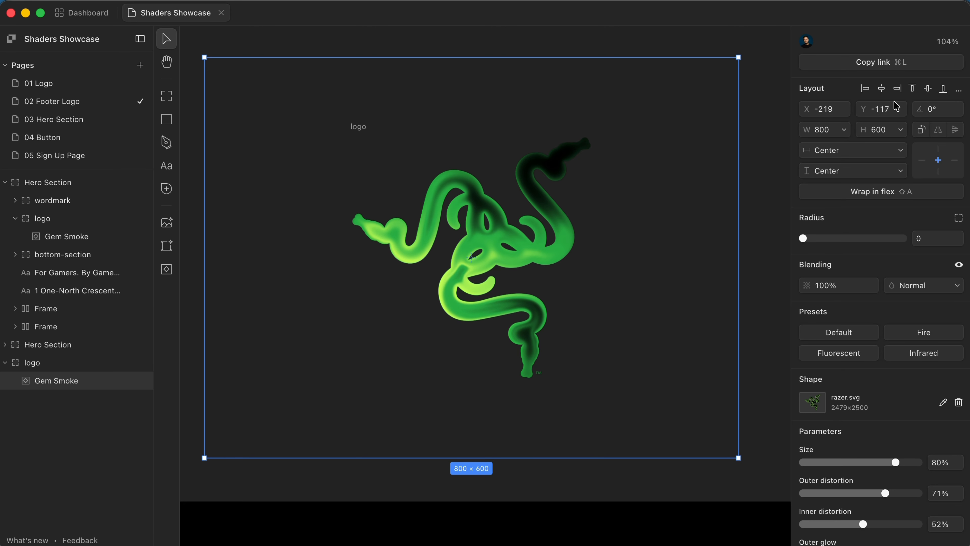
pyautogui.click(360, 127)
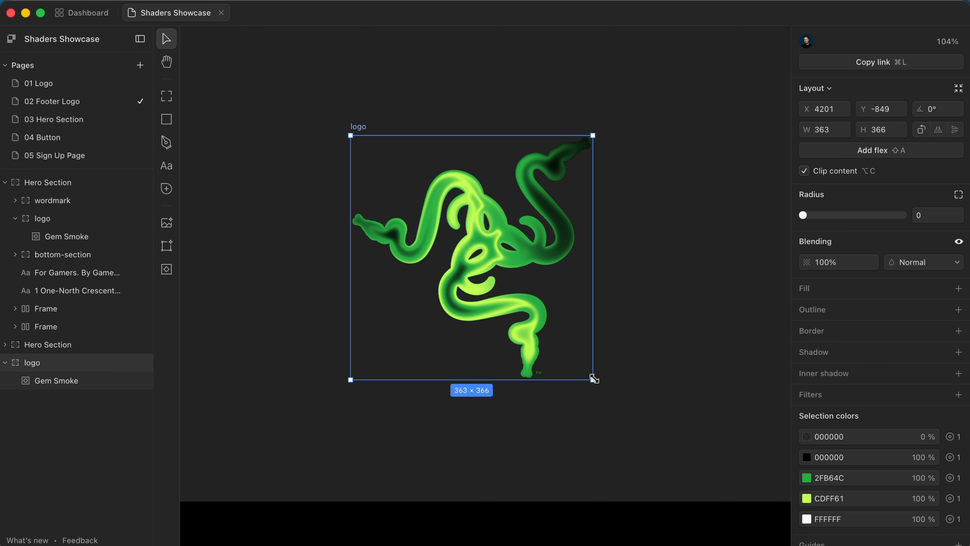
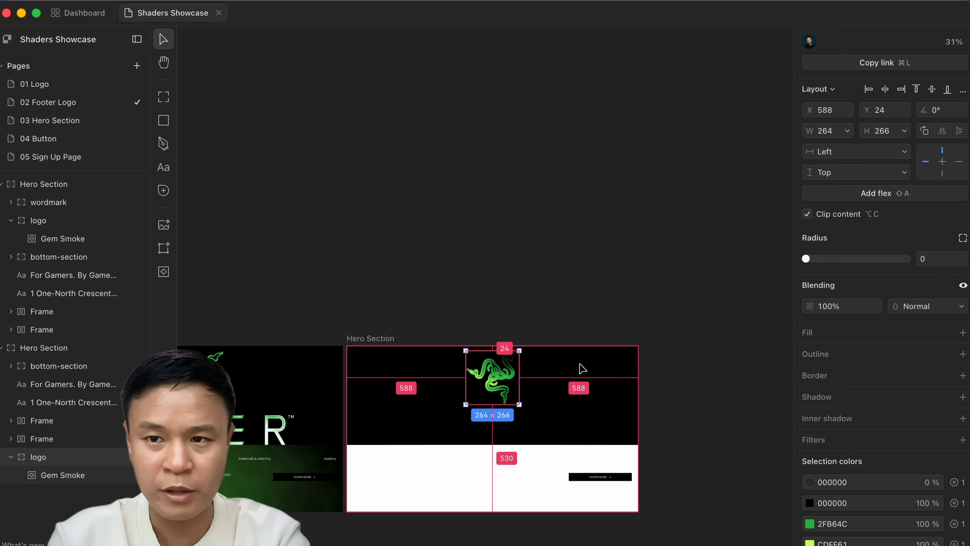
# - Insert an 800 × 600 Gem Smoke shader on the empty canvas above the second Hero Section
pyautogui.scroll(-3, 582, 369)
pyautogui.click(610, 238)
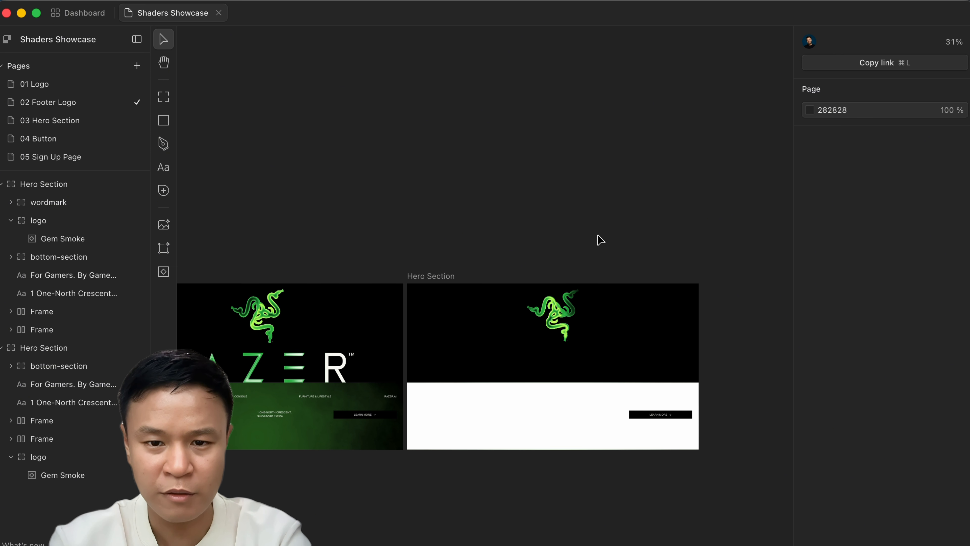
pyautogui.hscroll(-3, 600, 240)
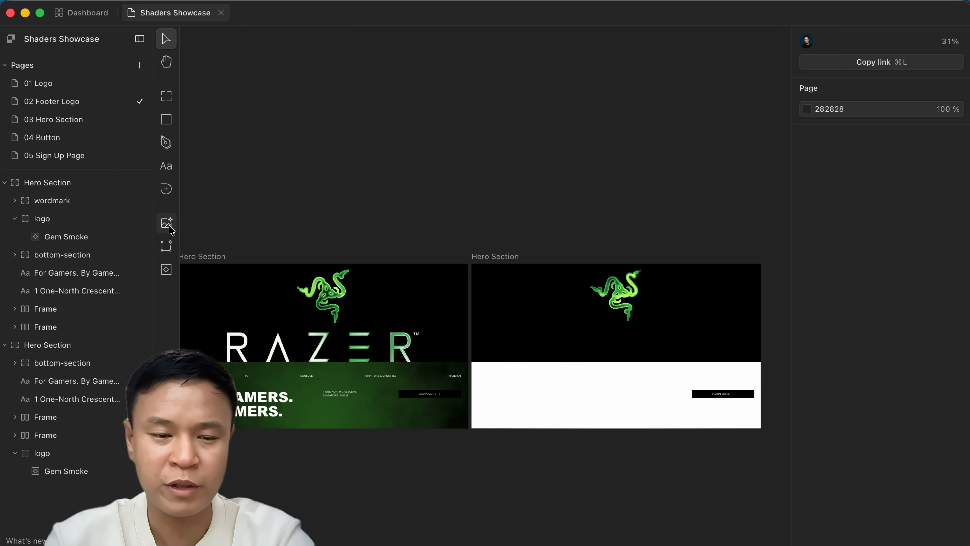
pyautogui.click(166, 269)
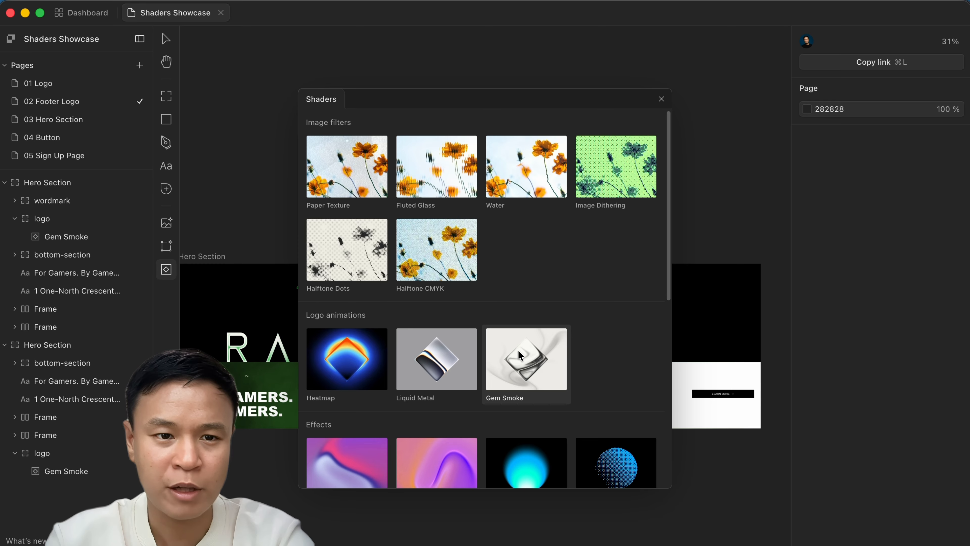
pyautogui.click(518, 351)
pyautogui.moveTo(524, 312); pyautogui.dragTo(546, 179)
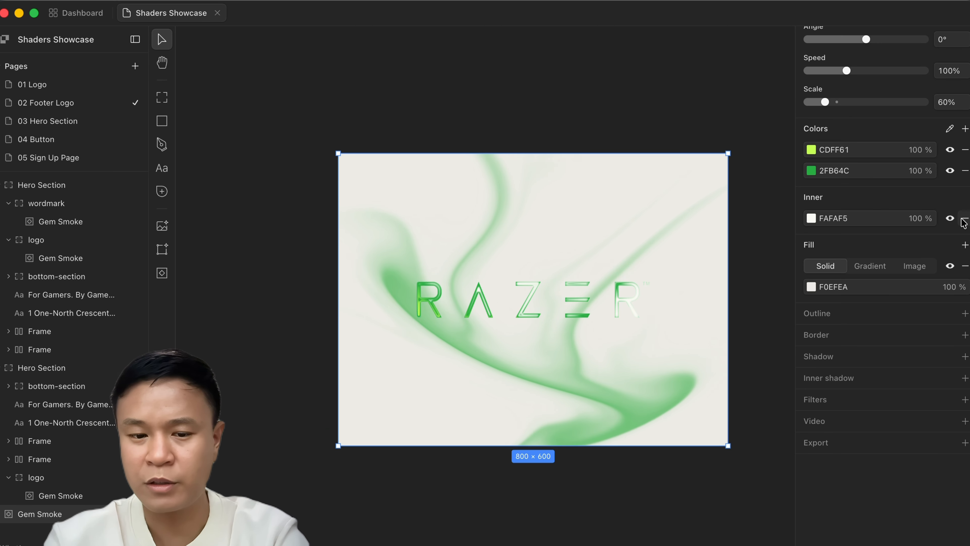
# - Remove the new wordmark shader's solid fill and set its Outer glow to 0%
pyautogui.click(965, 266)
pyautogui.scroll(10, 919, 210)
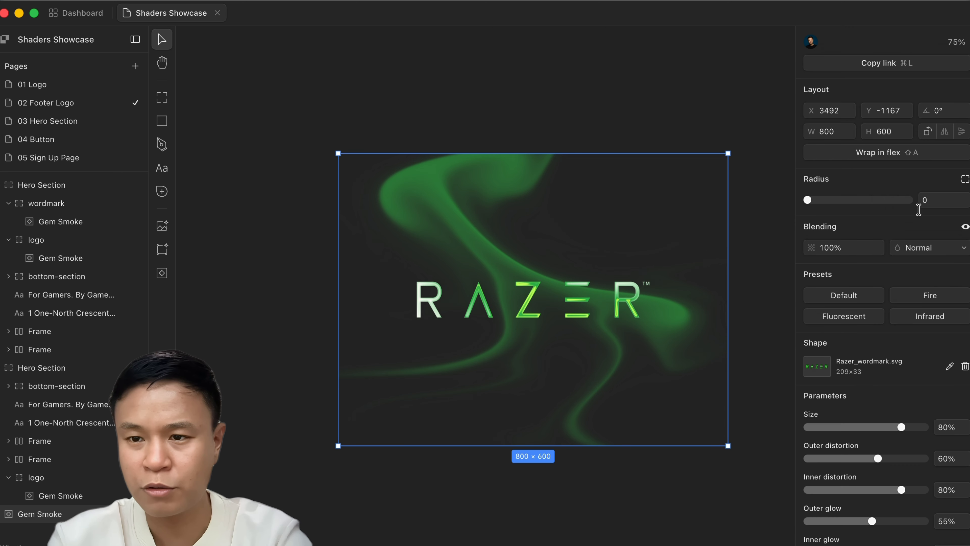
pyautogui.scroll(-5, 909, 216)
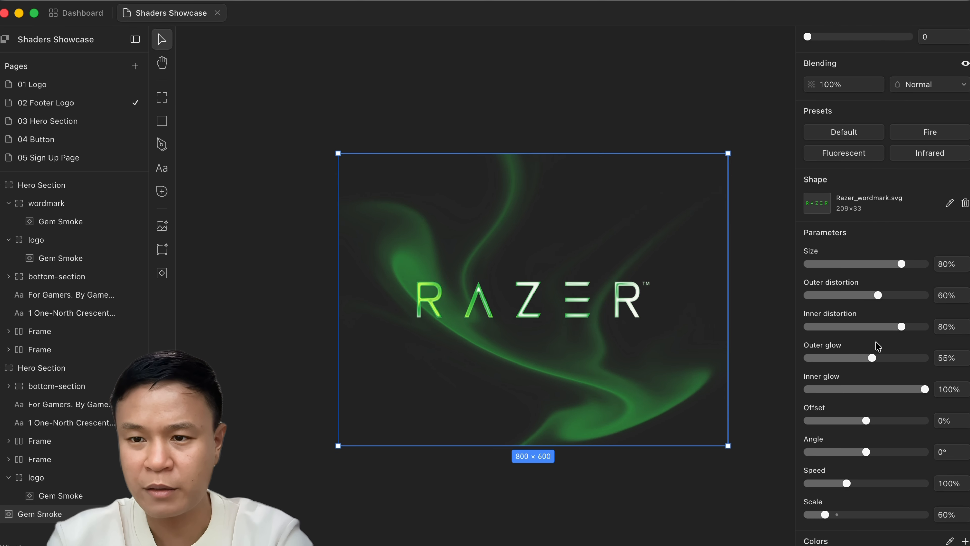
pyautogui.moveTo(871, 357); pyautogui.dragTo(798, 361)
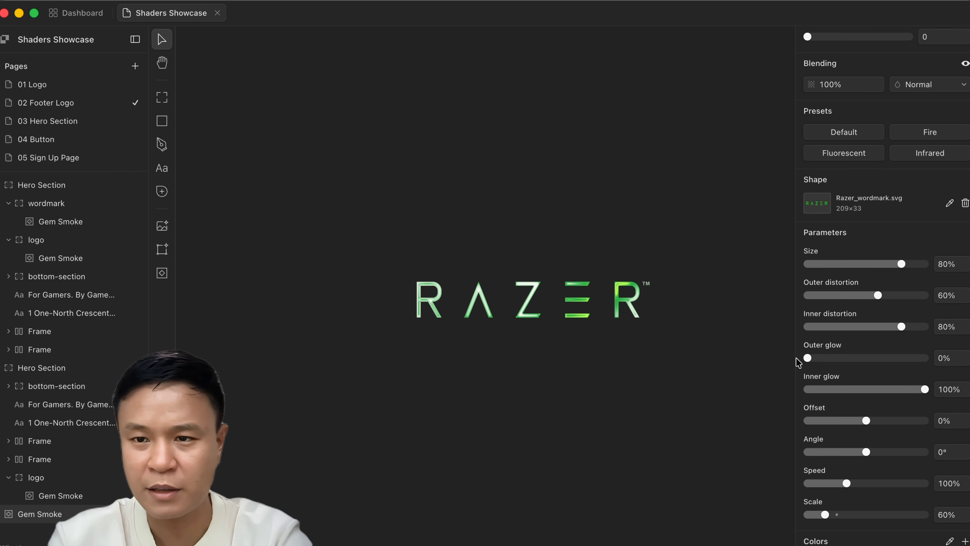
# - Set the new wordmark shader's Outer distortion to 100%, matching the reference wordmark's shader in the first Hero Section
pyautogui.scroll(-5, 634, 195)
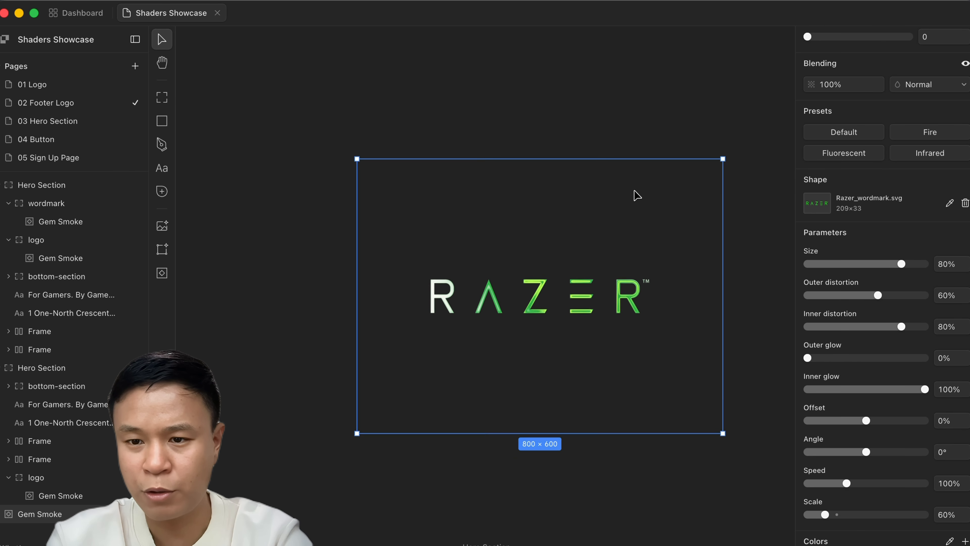
pyautogui.click(630, 131)
pyautogui.click(419, 462)
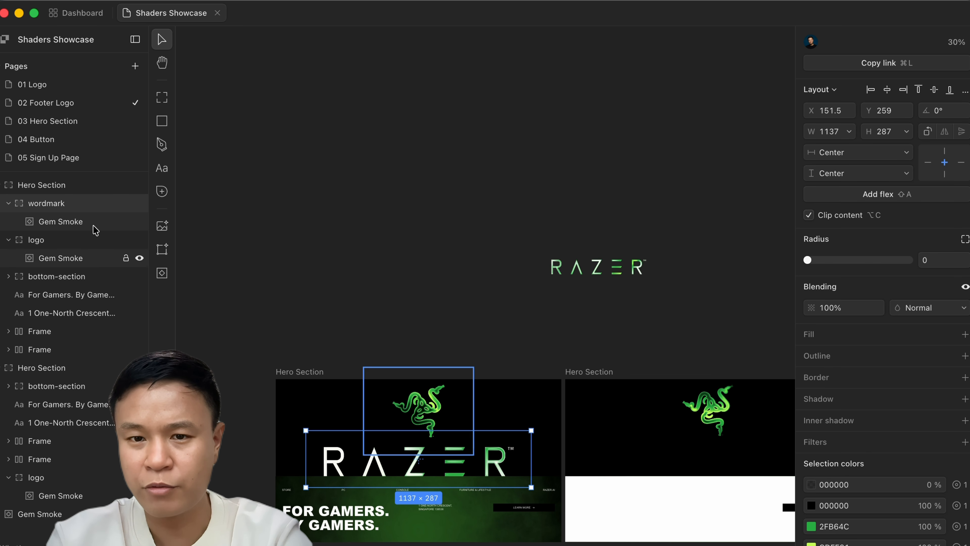
pyautogui.click(138, 221)
pyautogui.scroll(-8, 942, 359)
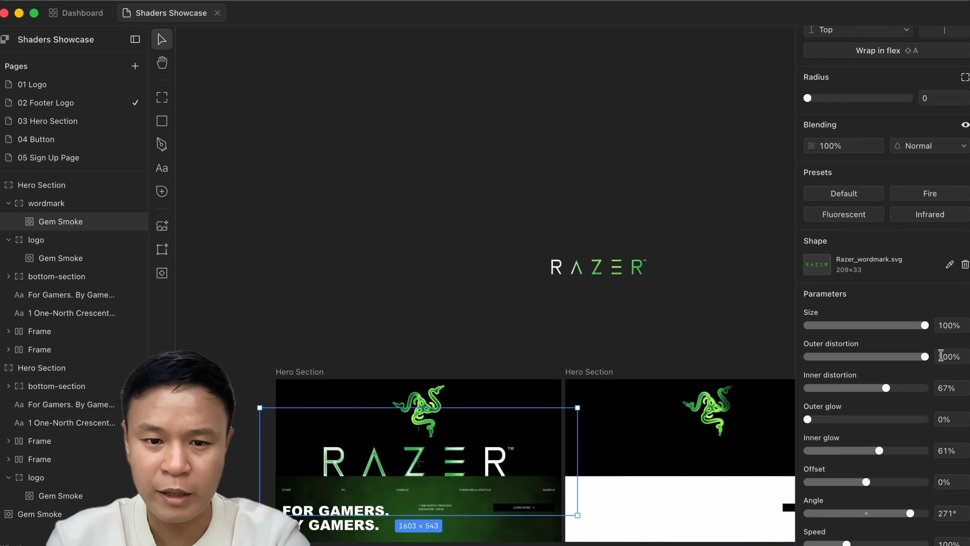
pyautogui.scroll(1, 940, 355)
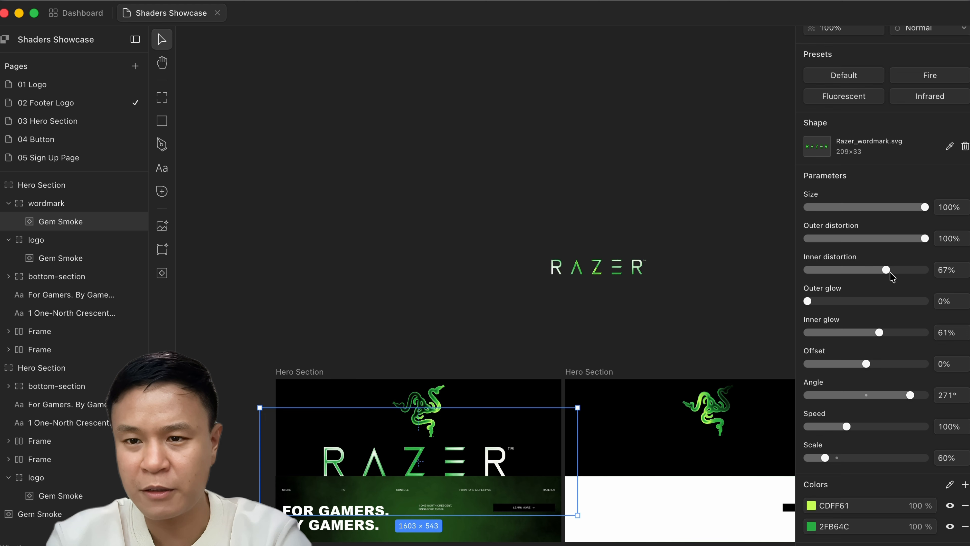
pyautogui.click(627, 267)
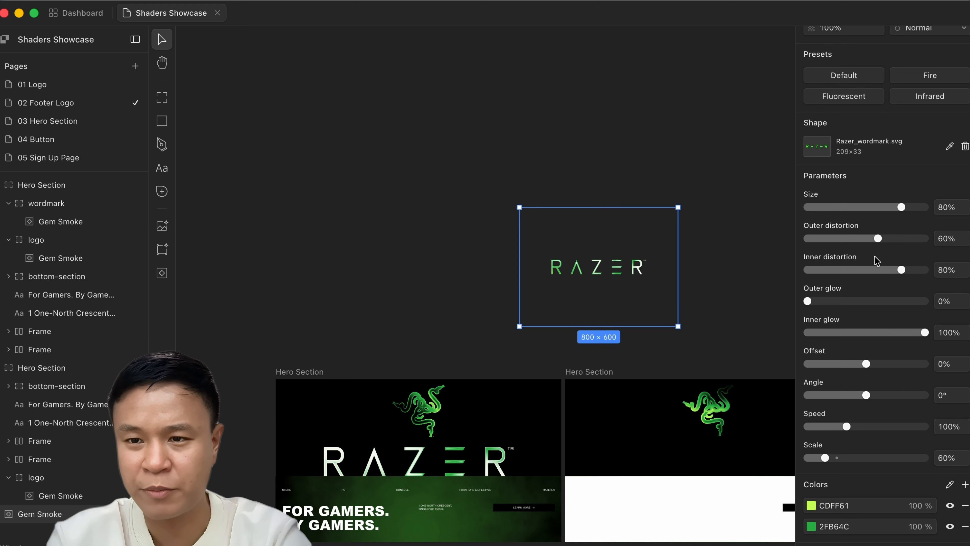
pyautogui.moveTo(878, 238); pyautogui.dragTo(919, 238)
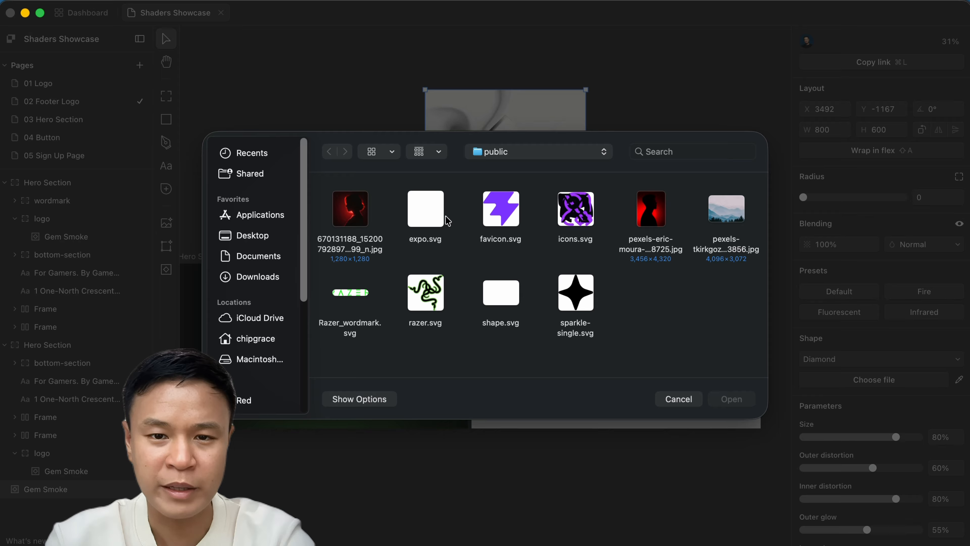
# - Load Razer_wordmark.svg as the shape of the new Gem Smoke shader
pyautogui.click(337, 297)
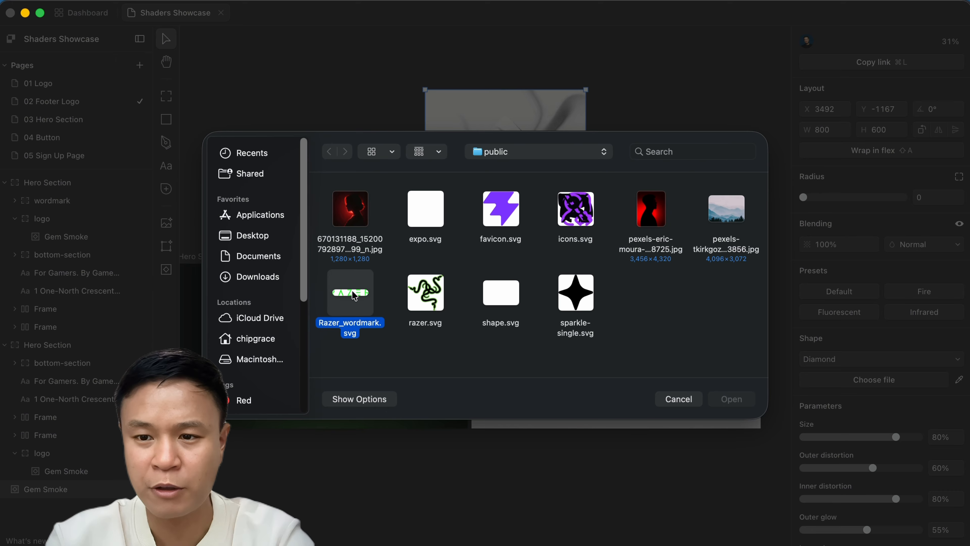
pyautogui.click(731, 399)
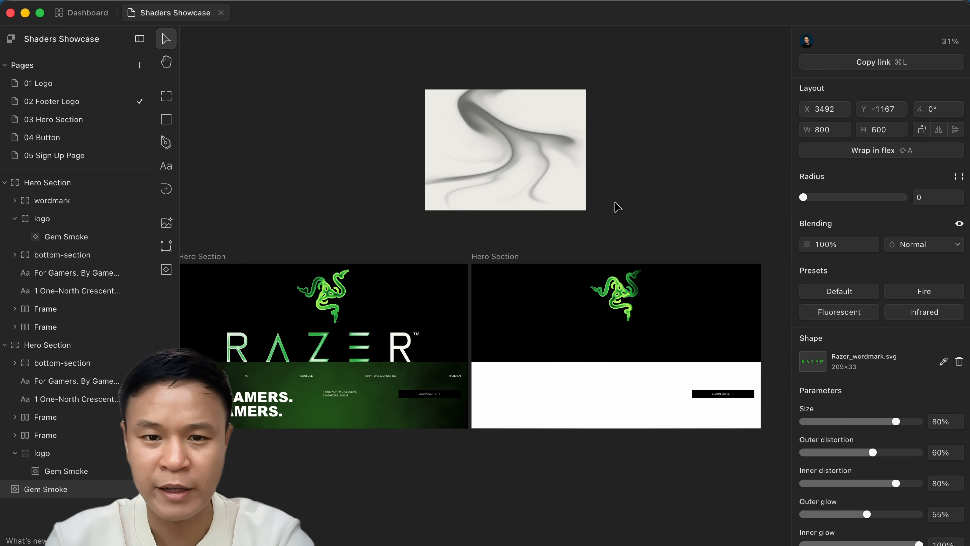
pyautogui.scroll(5, 515, 154)
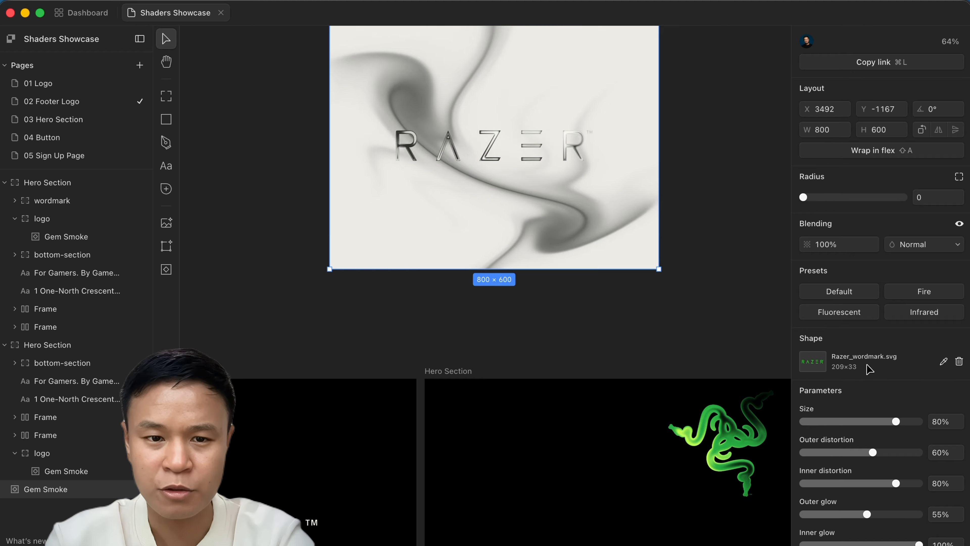
pyautogui.scroll(-12, 937, 371)
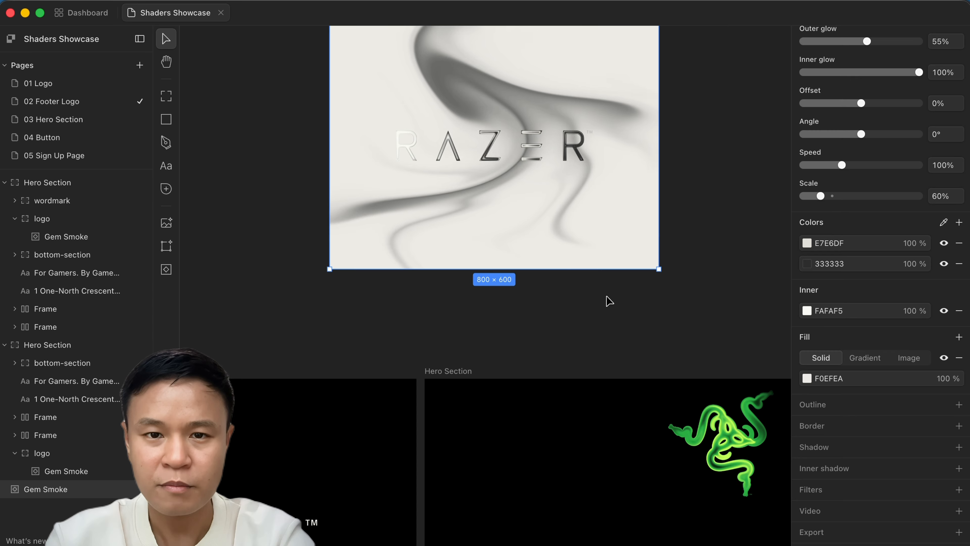
# - Copy color CDFF61 from the reference wordmark's Gem Smoke shader and paste it as the new shader's first color
pyautogui.scroll(-5, 611, 318)
pyautogui.click(443, 397)
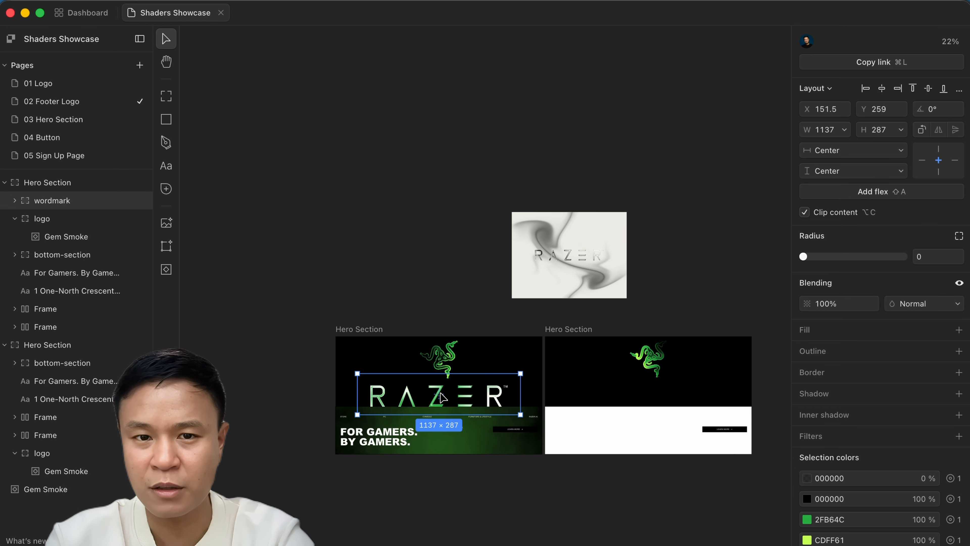
pyautogui.click(15, 200)
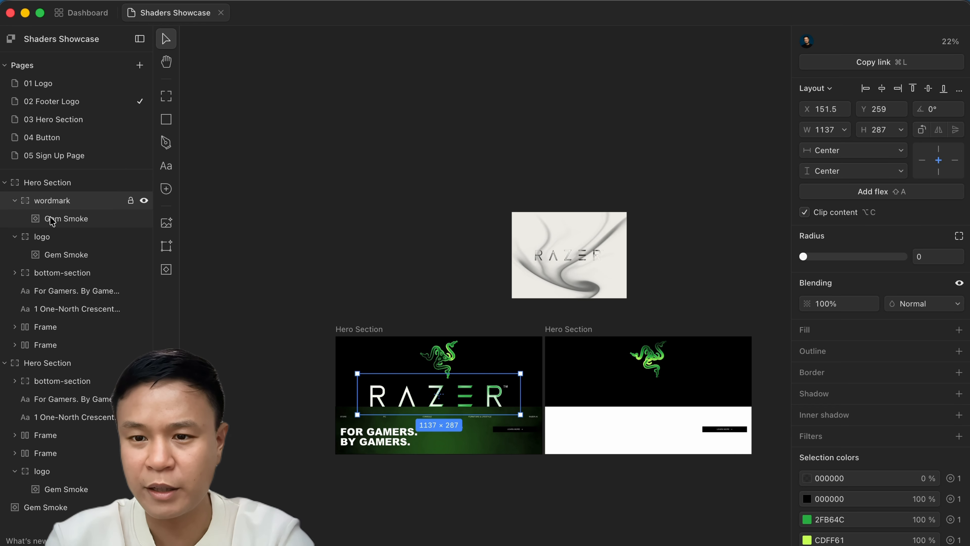
pyautogui.click(57, 219)
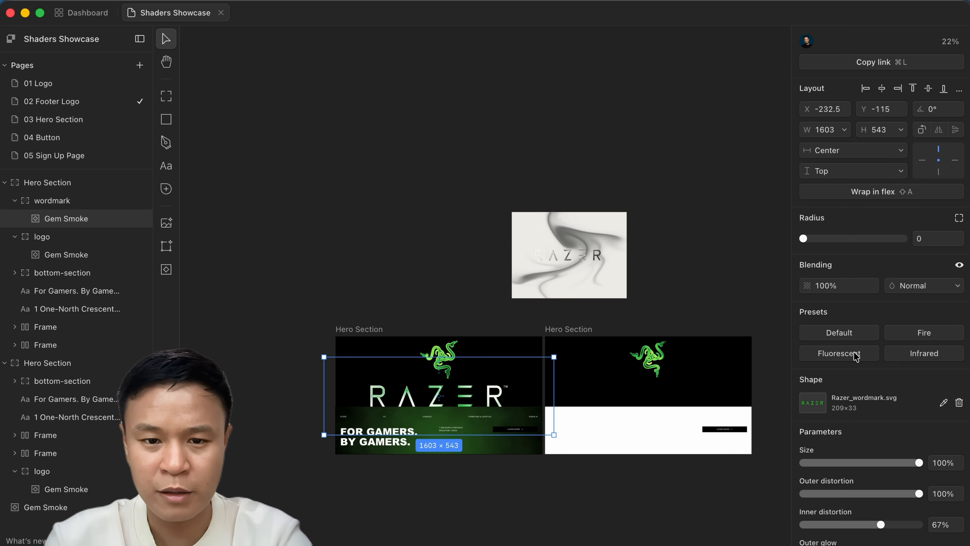
pyautogui.scroll(-10, 855, 359)
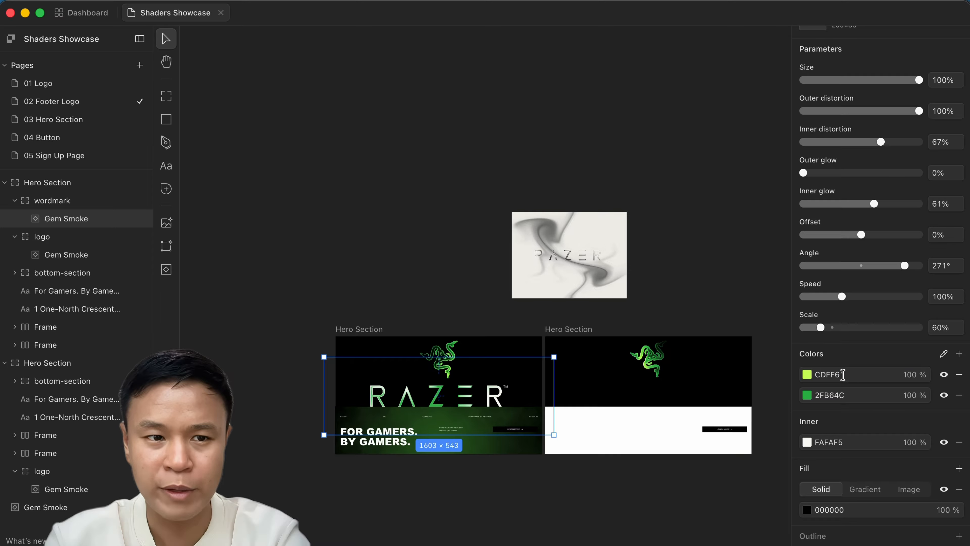
pyautogui.click(852, 374)
pyautogui.hotkey('ctrl', 'c')
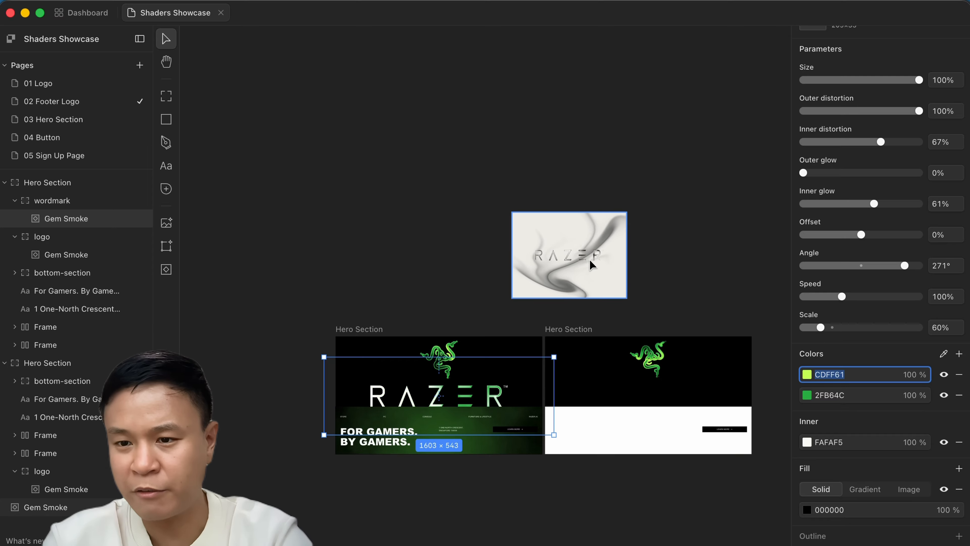
pyautogui.click(570, 255)
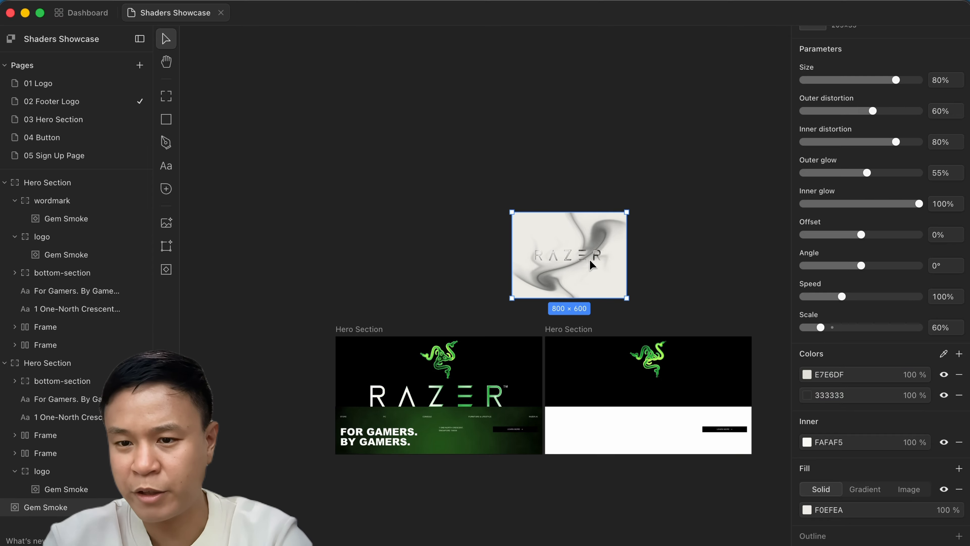
pyautogui.click(806, 373)
pyautogui.hotkey('ctrl', 'v')
pyautogui.press('Return')
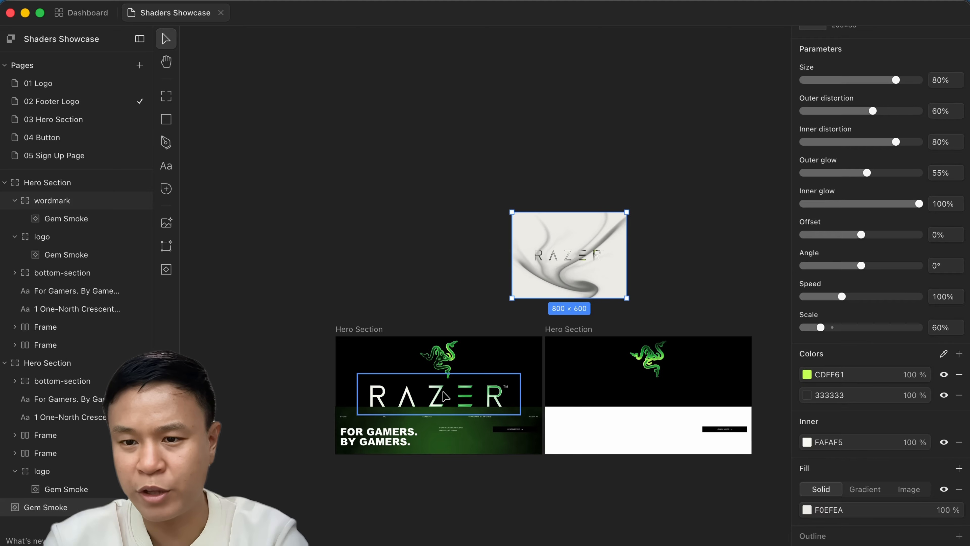
# - Copy green 2FB64C from the reference wordmark to use as the new shader's second color
pyautogui.click(444, 395)
pyautogui.click(846, 521)
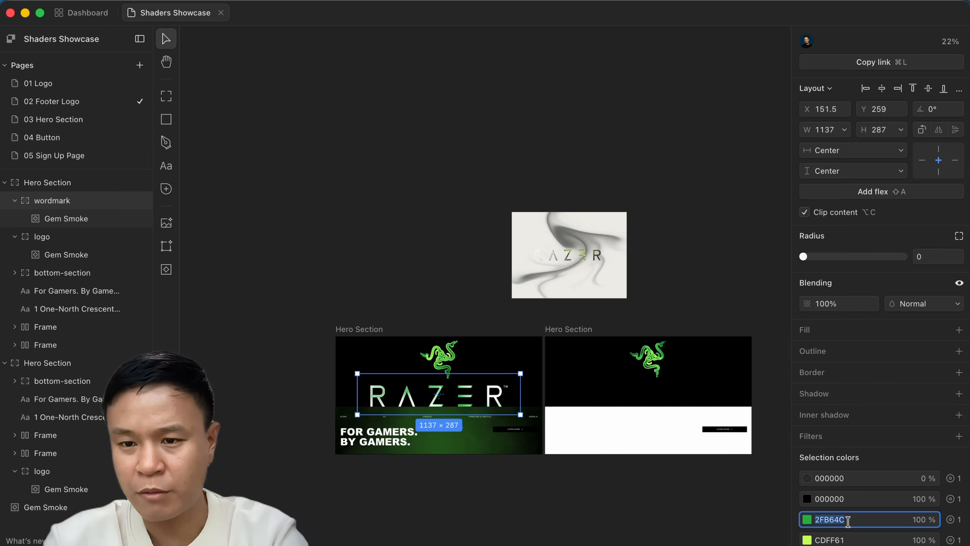
pyautogui.click(588, 260)
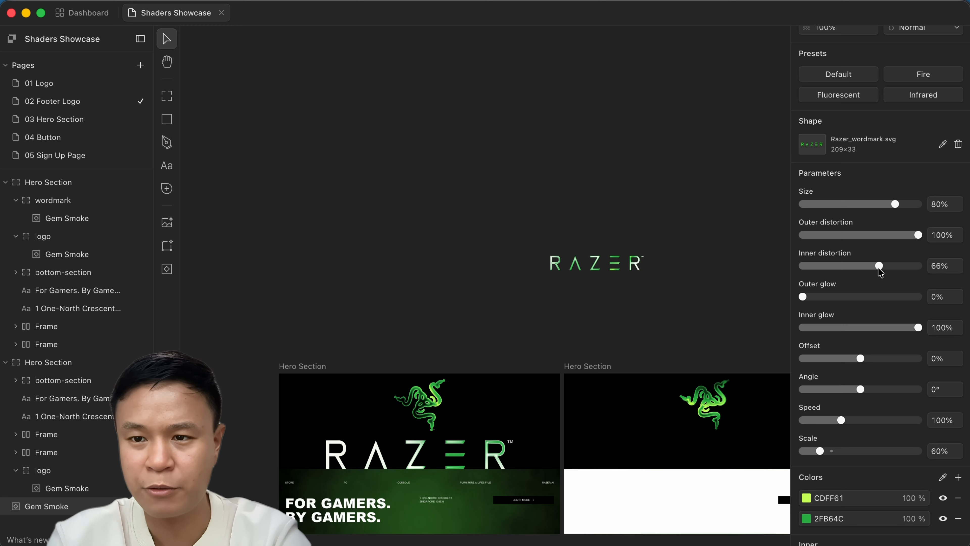
# - Set the new wordmark shader's Inner distortion to 67% and compare its other parameters with the reference wordmark's shader
pyautogui.moveTo(878, 269); pyautogui.dragTo(880, 268)
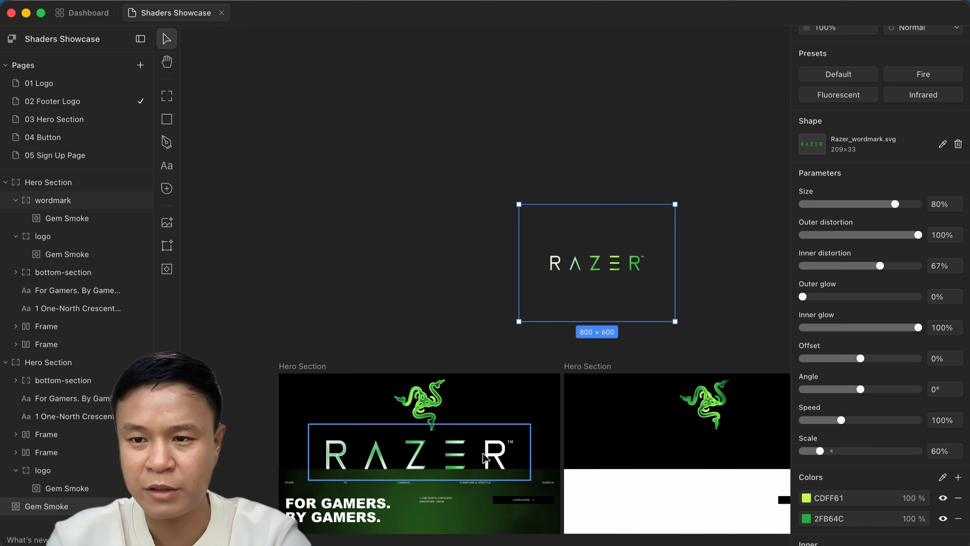
pyautogui.click(458, 455)
pyautogui.click(907, 221)
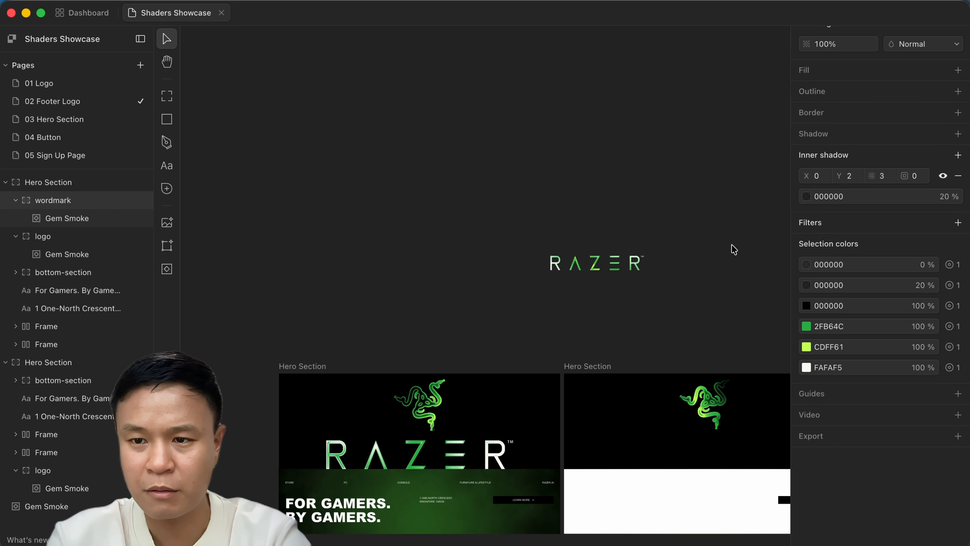
pyautogui.click(98, 227)
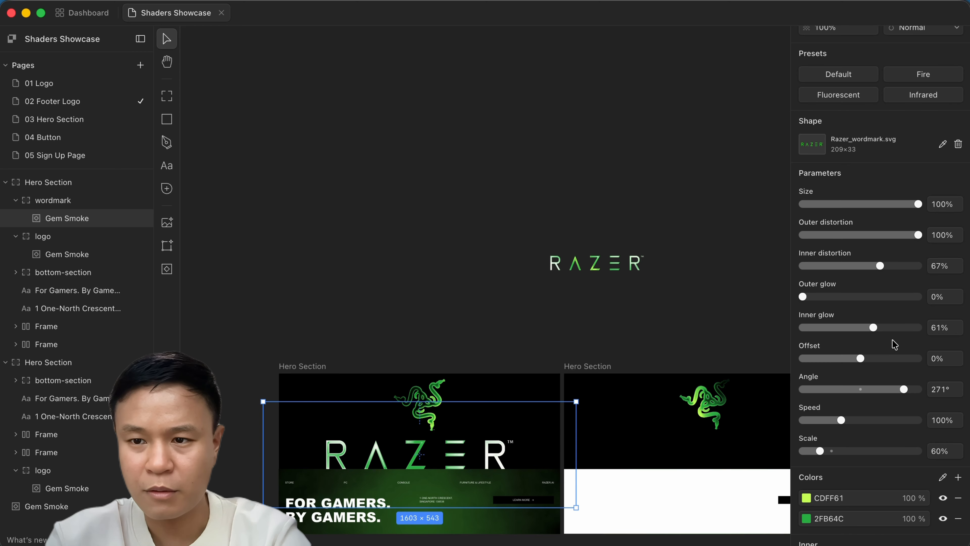
pyautogui.click(621, 269)
pyautogui.scroll(5, 621, 269)
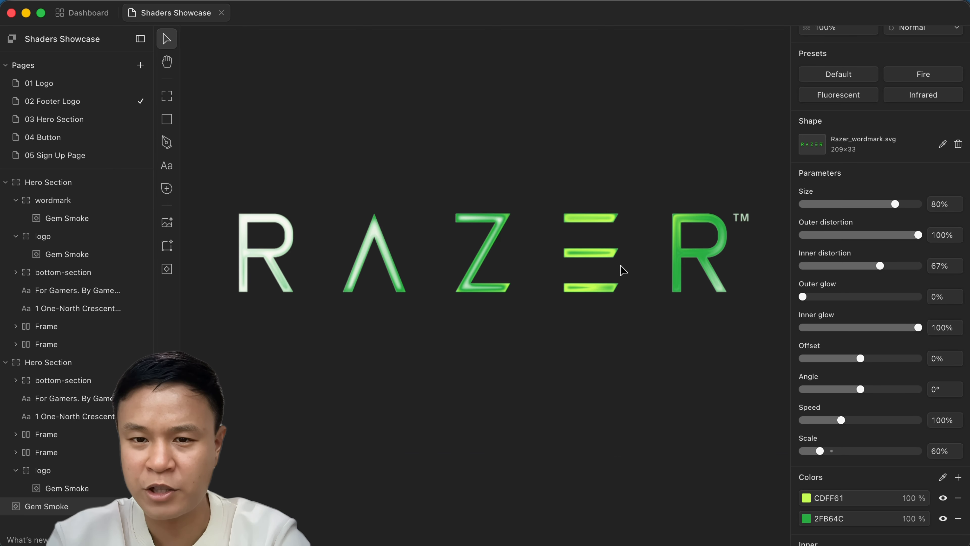
# - Set the new wordmark shader's Inner glow to 83% and its Offset to 26%
pyautogui.scroll(-3, 622, 269)
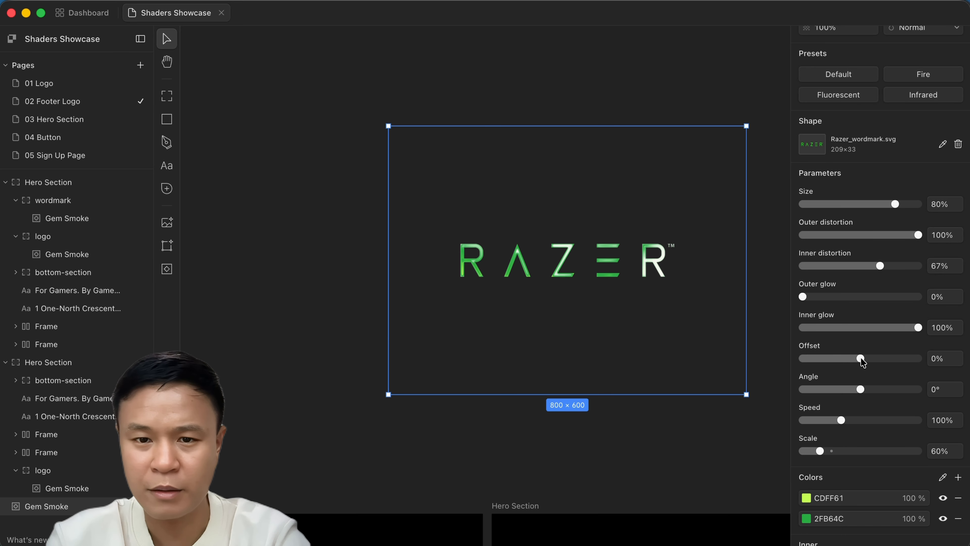
pyautogui.scroll(3, 701, 298)
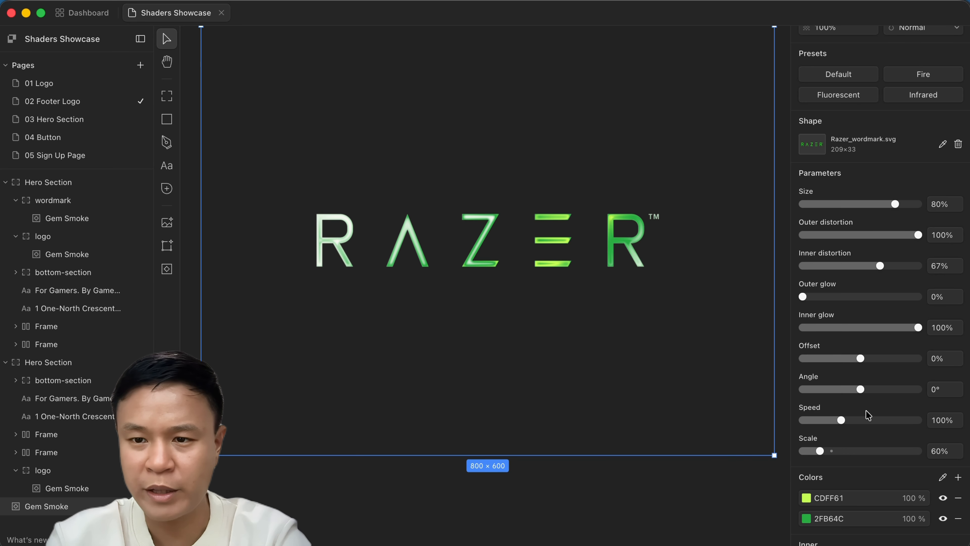
pyautogui.moveTo(861, 389); pyautogui.dragTo(862, 391)
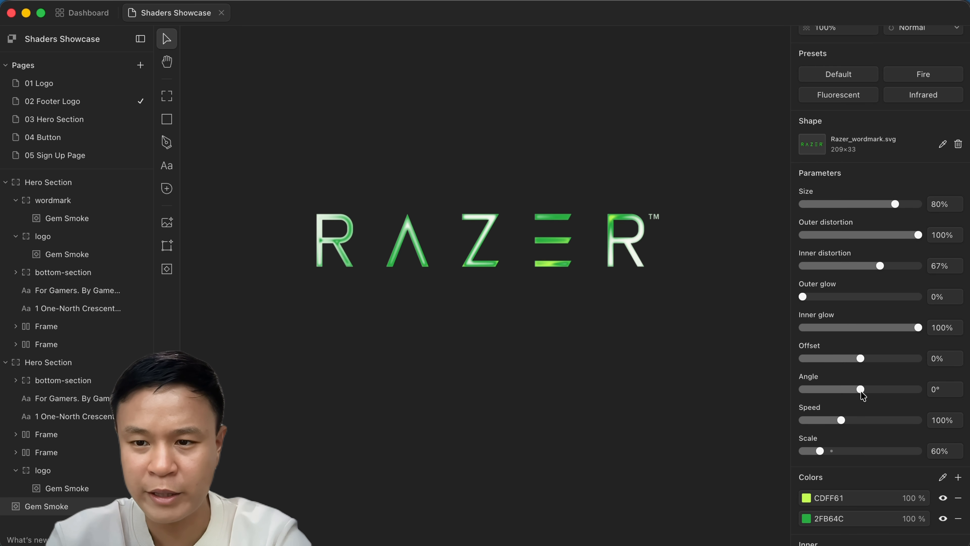
pyautogui.moveTo(918, 327)
pyautogui.mouseDown()
pyautogui.moveTo(873, 325)
pyautogui.moveTo(949, 330)
pyautogui.moveTo(896, 332)
pyautogui.mouseUp()
pyautogui.moveTo(861, 359)
pyautogui.mouseDown()
pyautogui.moveTo(897, 355)
pyautogui.moveTo(875, 358)
pyautogui.mouseUp()
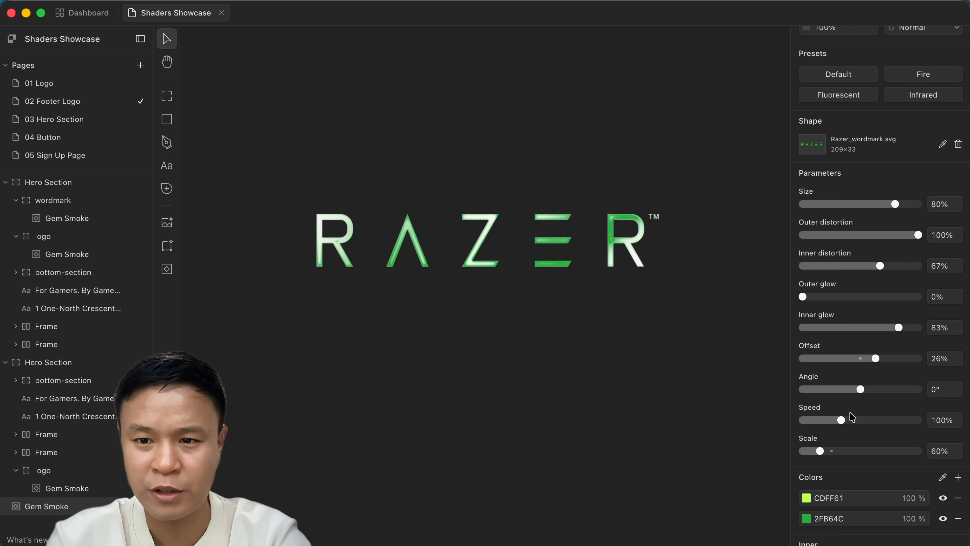
pyautogui.click(822, 451)
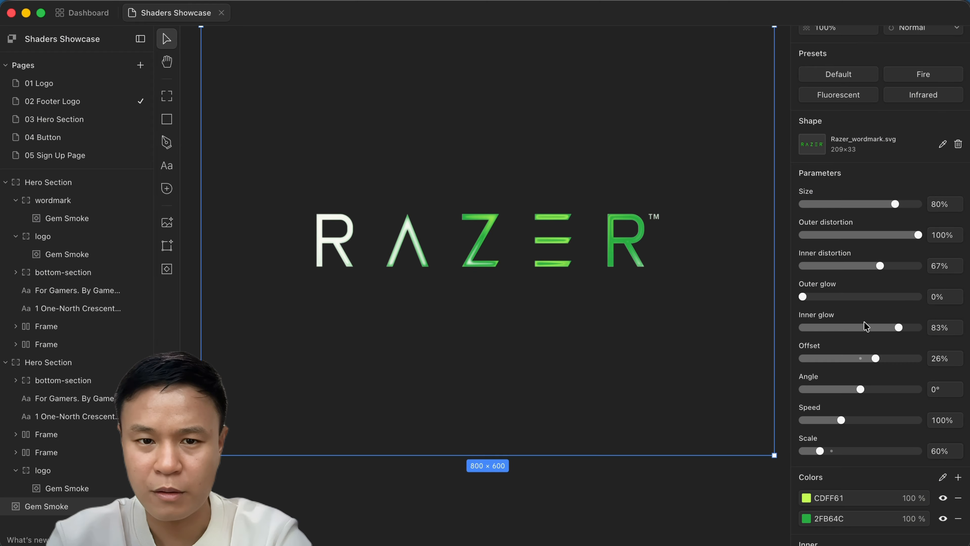
# - Set the wordmark shader's Inner distortion to 66% and its Size to 74%
pyautogui.moveTo(881, 263)
pyautogui.mouseDown()
pyautogui.moveTo(866, 266)
pyautogui.moveTo(881, 267)
pyautogui.mouseUp()
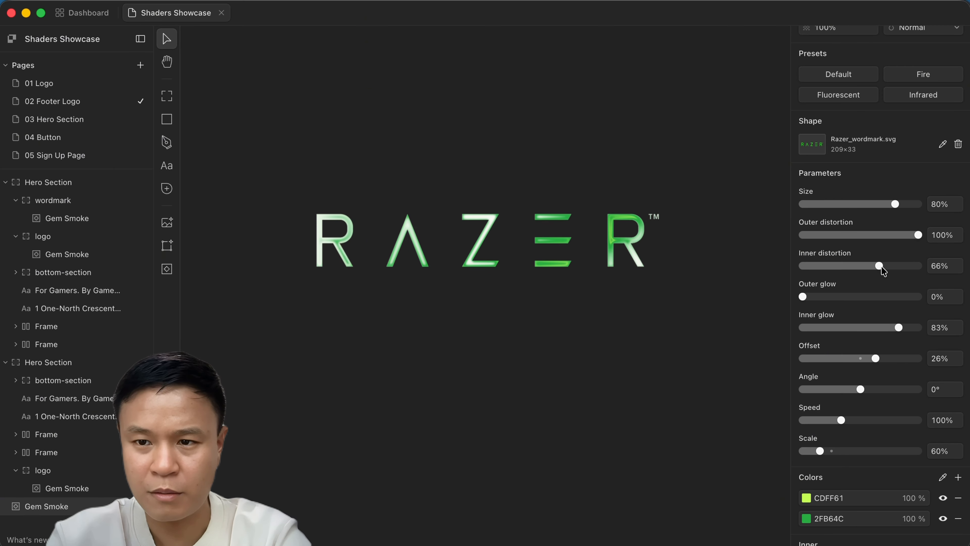
pyautogui.click(896, 202)
pyautogui.moveTo(896, 203)
pyautogui.mouseDown()
pyautogui.moveTo(881, 203)
pyautogui.moveTo(890, 205)
pyautogui.mouseUp()
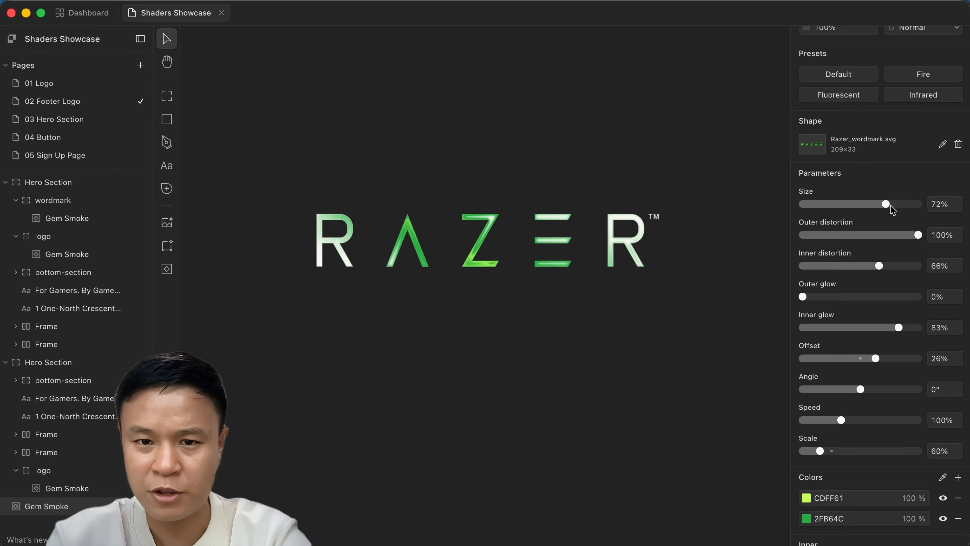
# - Wrap the new Razer wordmark's Gem Smoke shader in a frame
pyautogui.scroll(-5, 658, 199)
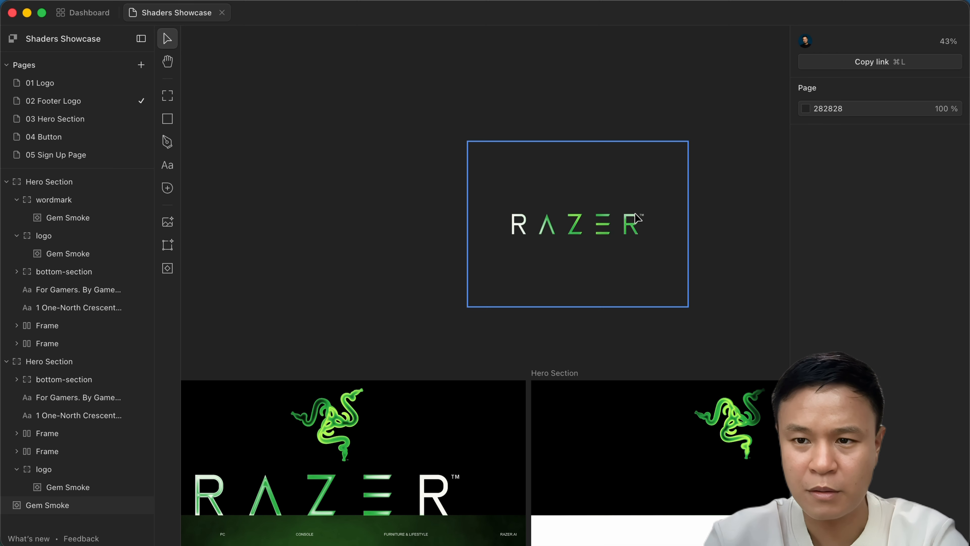
pyautogui.scroll(3, 725, 210)
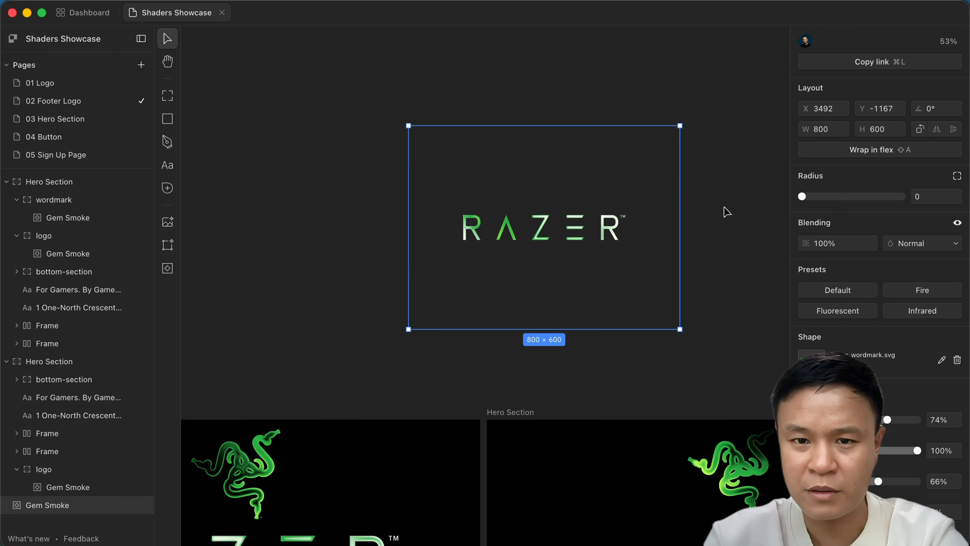
pyautogui.press('Escape')
pyautogui.click(534, 195)
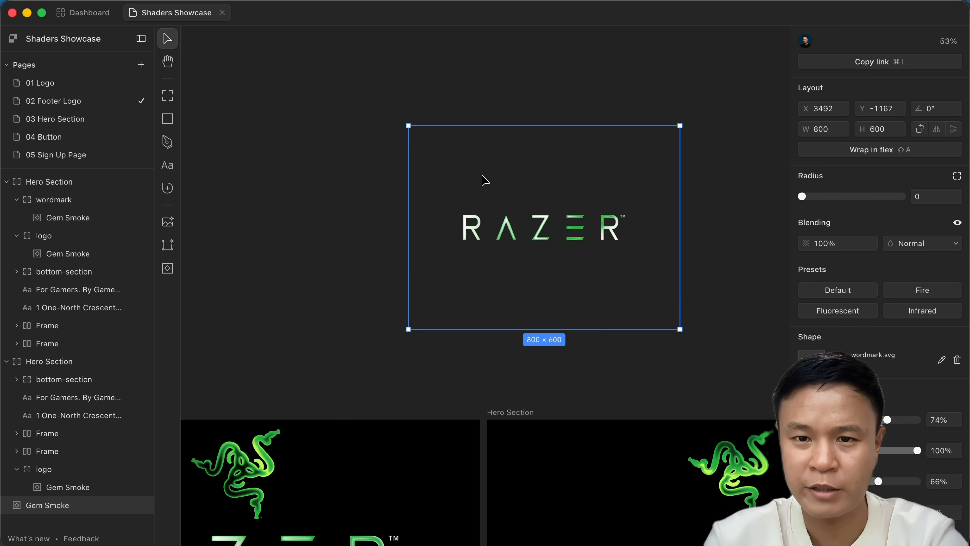
pyautogui.rightClick(499, 214)
pyautogui.click(565, 380)
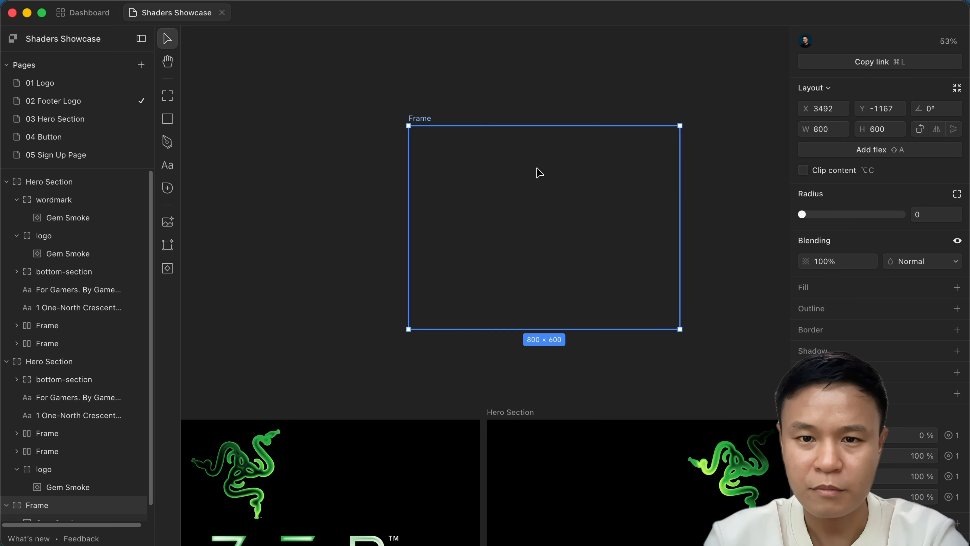
# - Crop the frame to 800 × 124 around the wordmark and clip its content
pyautogui.moveTo(448, 123); pyautogui.dragTo(449, 210)
pyautogui.moveTo(504, 328); pyautogui.dragTo(504, 246)
pyautogui.scroll(-5, 508, 245)
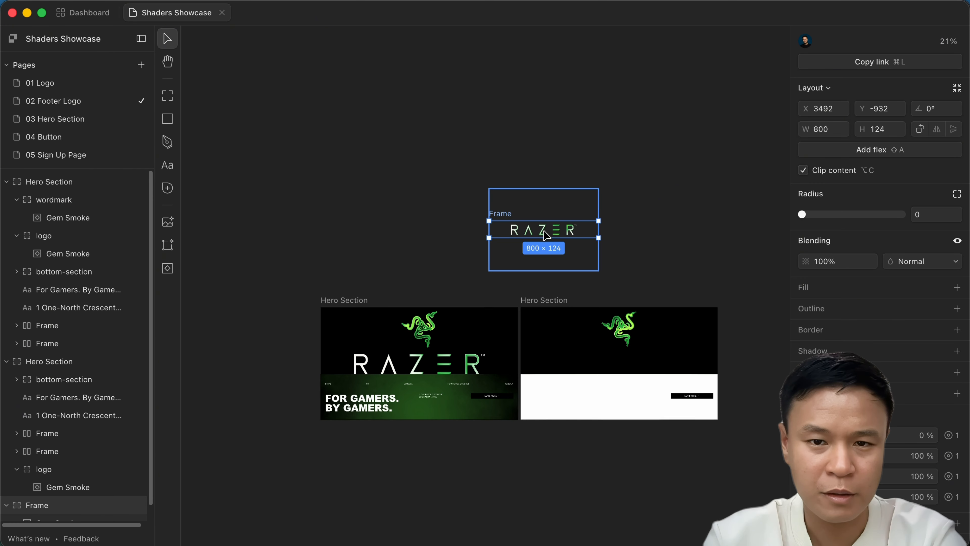
# - Move the wordmark frame into the unfinished Hero Section, below the snake logo and just above the white area
pyautogui.moveTo(537, 210); pyautogui.dragTo(602, 336)
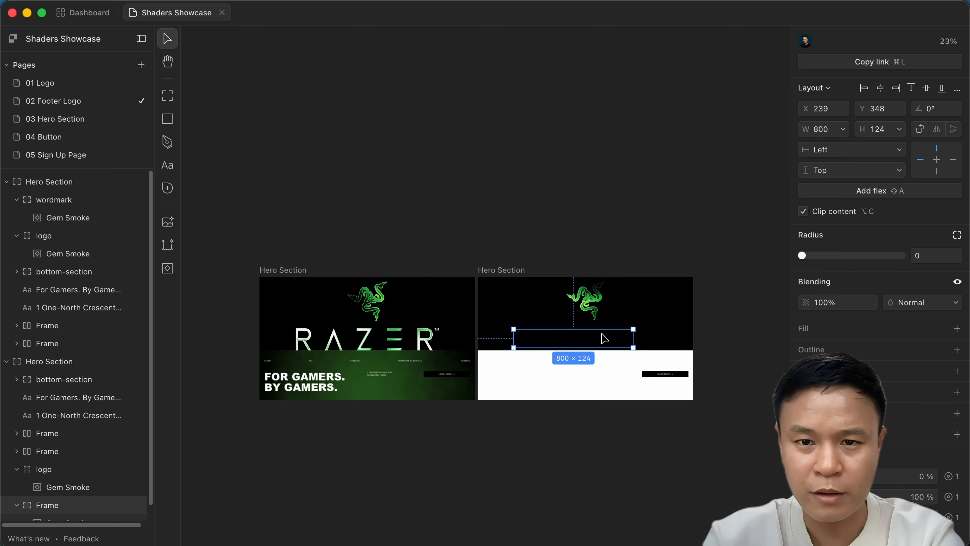
pyautogui.scroll(3, 603, 335)
pyautogui.scroll(-1, 76, 459)
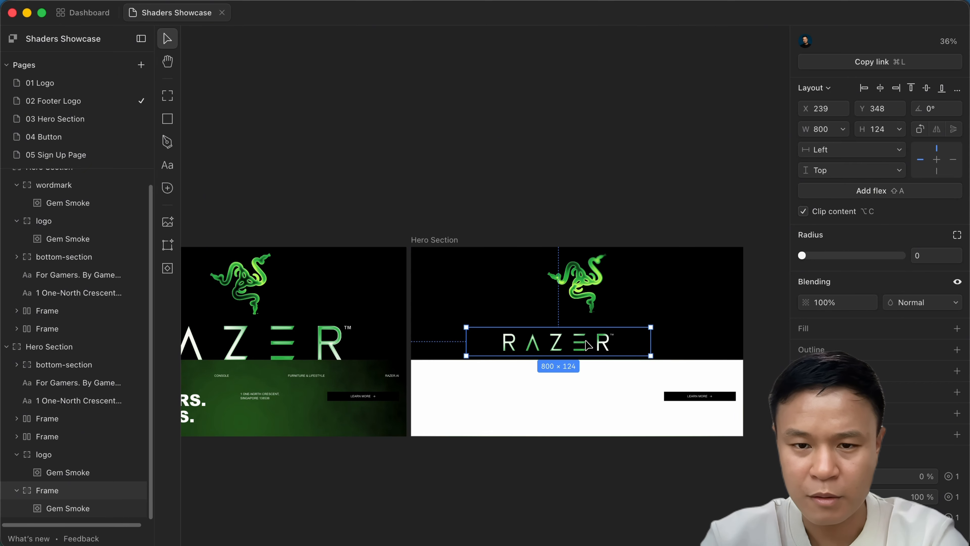
# - Enlarge the wordmark shader inside the frame to 1035 × 776 and turn off the frame's content clipping
pyautogui.click(68, 508)
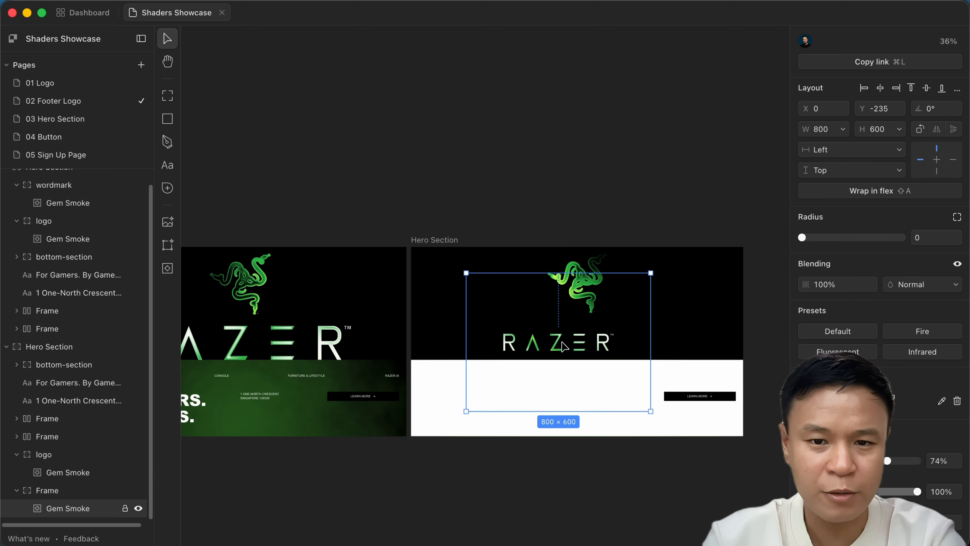
pyautogui.moveTo(655, 272); pyautogui.dragTo(707, 232)
pyautogui.click(69, 492)
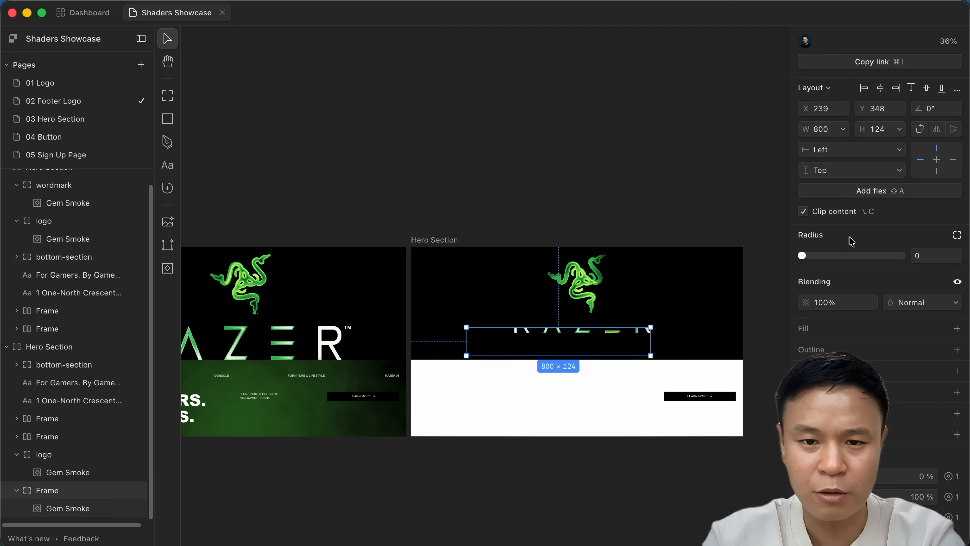
pyautogui.click(803, 211)
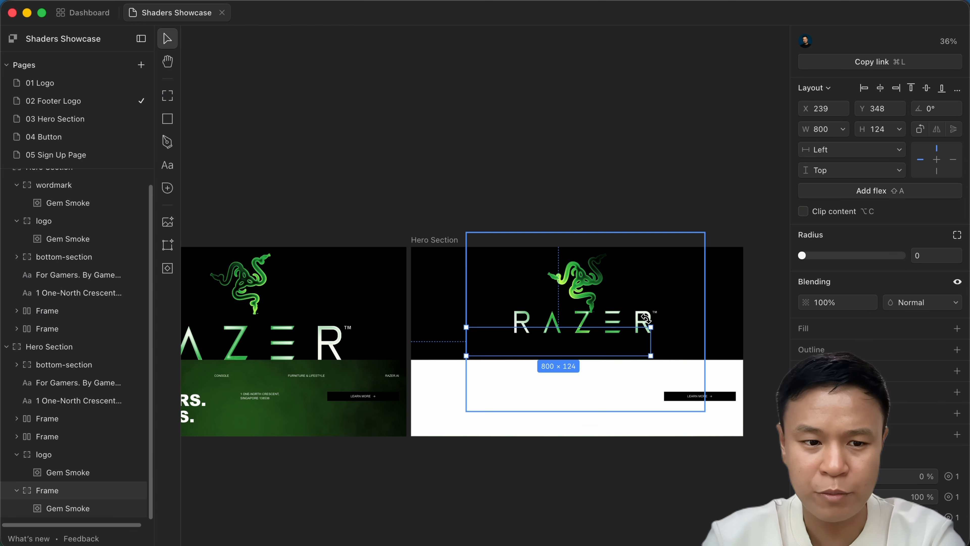
# - Enlarge the wordmark shader to 1332 × 998 and center it horizontally in its frame
pyautogui.click(69, 512)
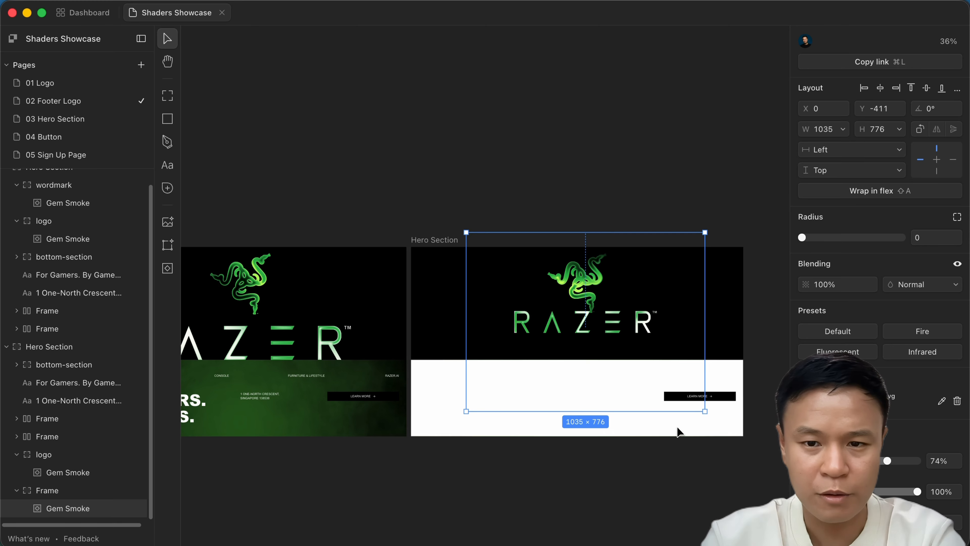
pyautogui.moveTo(705, 411); pyautogui.dragTo(697, 462)
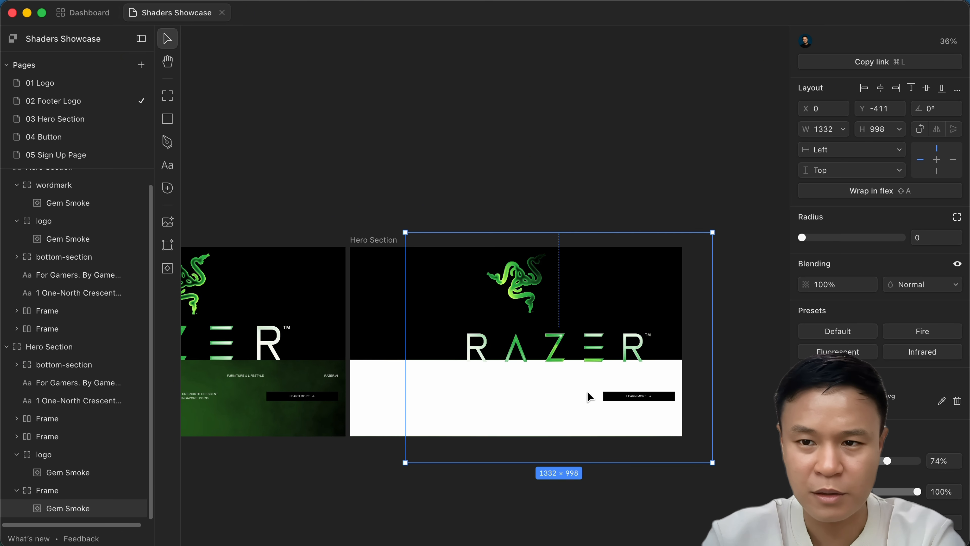
pyautogui.scroll(5, 576, 378)
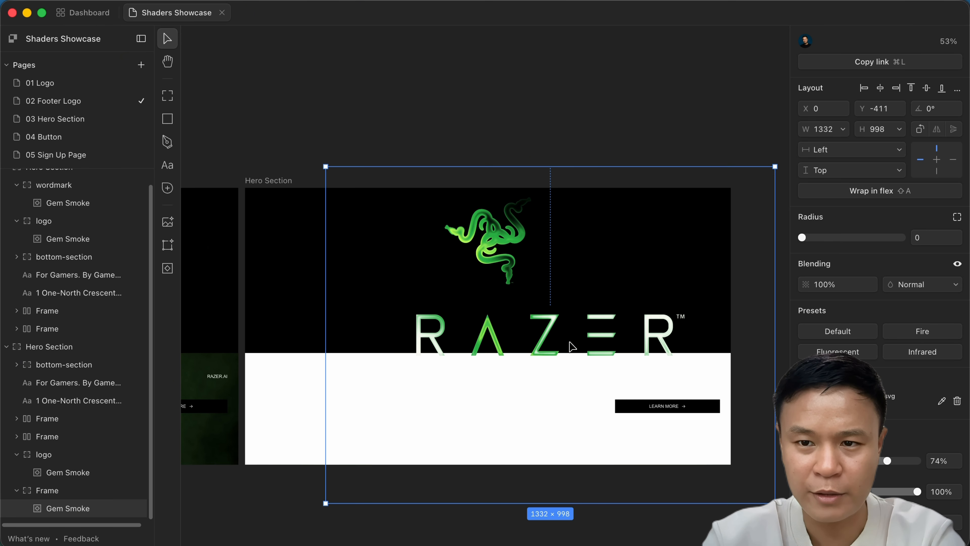
pyautogui.click(879, 88)
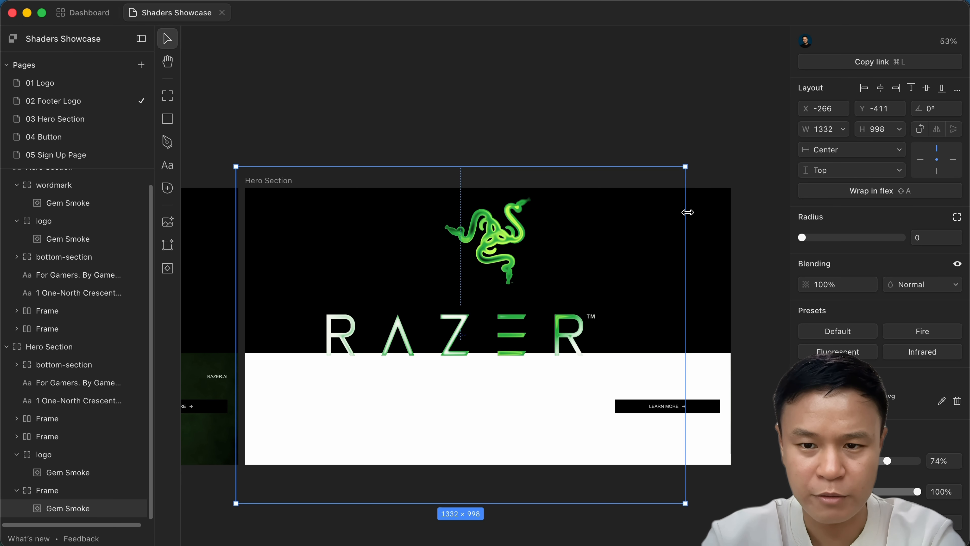
# - Enlarge the wordmark shader to 2348 × 1759 and shift it vertically to Y -1068
pyautogui.press('Up')
pyautogui.press('Up')
pyautogui.press('Up')
pyautogui.press('Up')
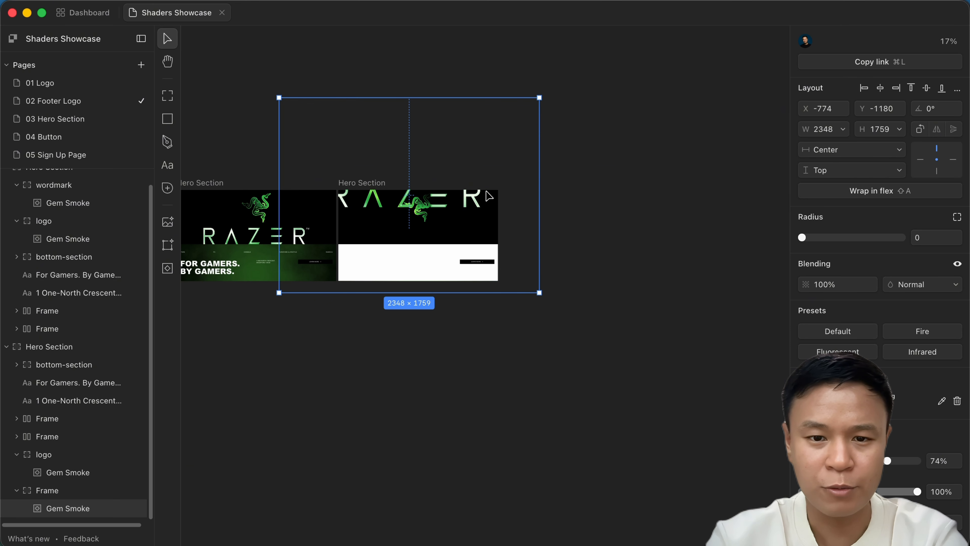
pyautogui.hotkey('shift', 'Down')
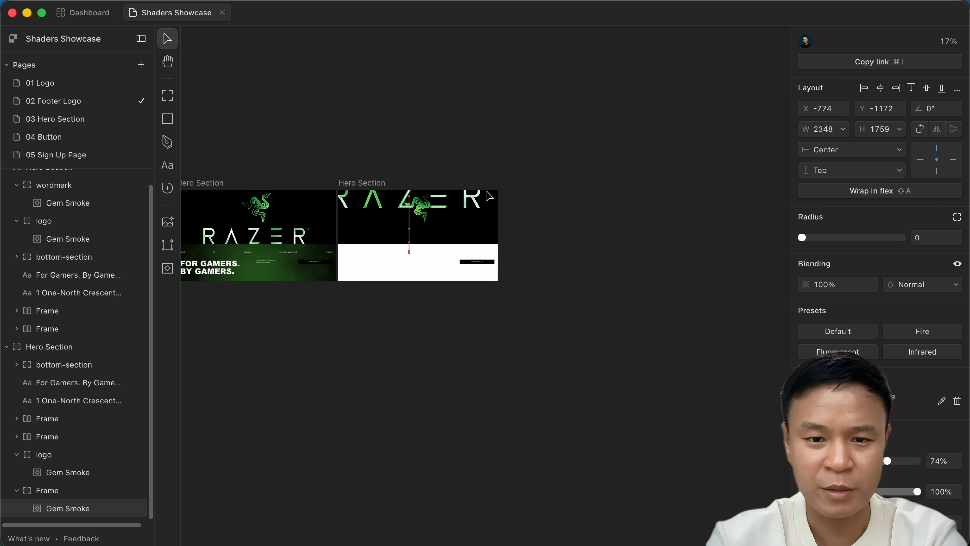
pyautogui.hotkey('shift', 'Down')
pyautogui.hotkey('shift', 'Down')
pyautogui.hotkey('shift', 'Down')
pyautogui.hotkey('shift', 'Down')
pyautogui.hotkey('shift', 'Down')
pyautogui.hotkey('shift', 'Down')
pyautogui.hotkey('shift', 'Down')
pyautogui.hotkey('shift', 'Down')
pyautogui.hotkey('shift', 'Down')
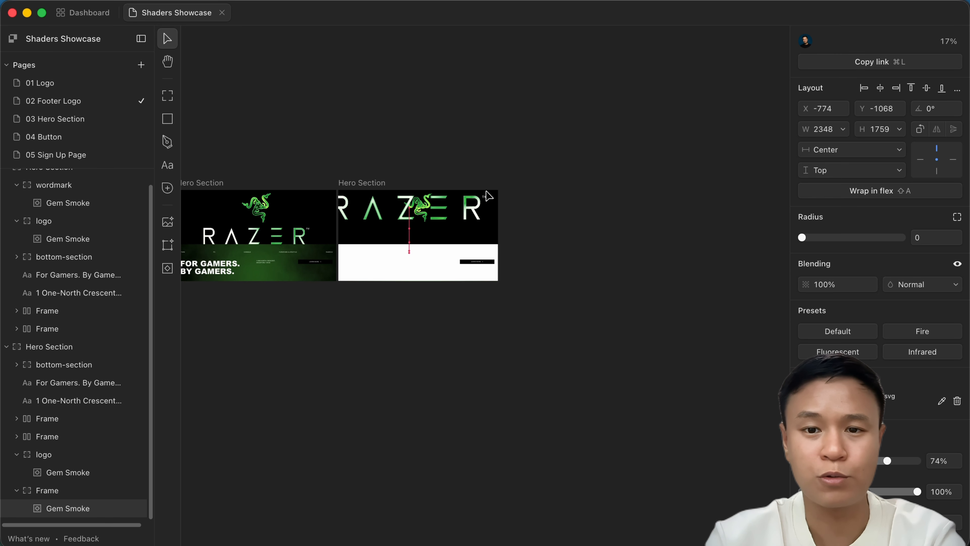
pyautogui.scroll(5, 314, 169)
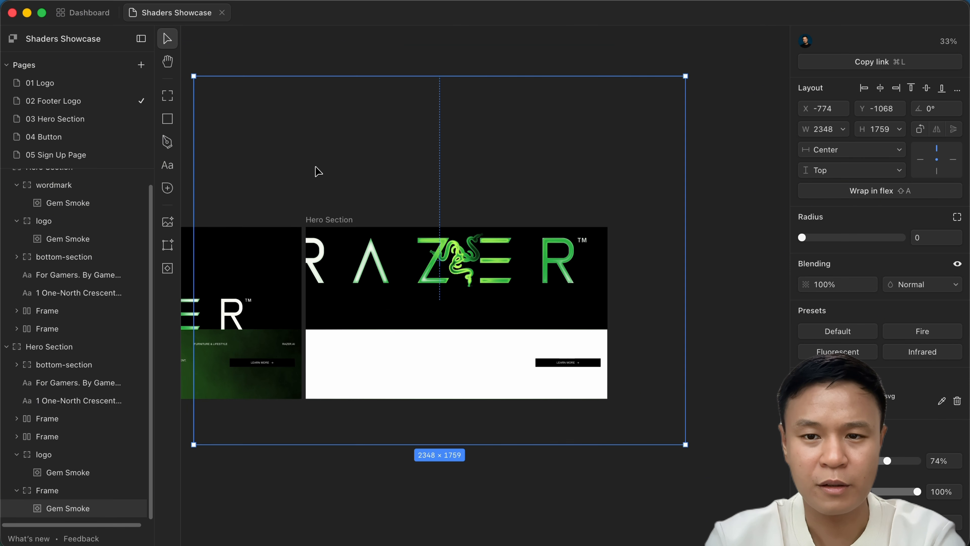
# - Reduce the wordmark shader to 1965 × 1472 and place it at X -510.5, Y -686, with the letters resting on the white section
pyautogui.moveTo(230, 91); pyautogui.dragTo(285, 131)
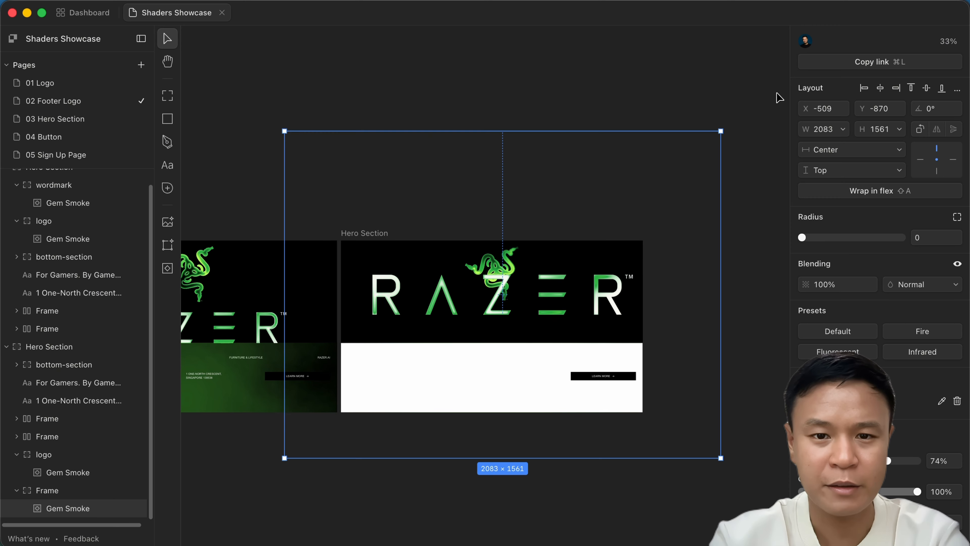
pyautogui.click(882, 89)
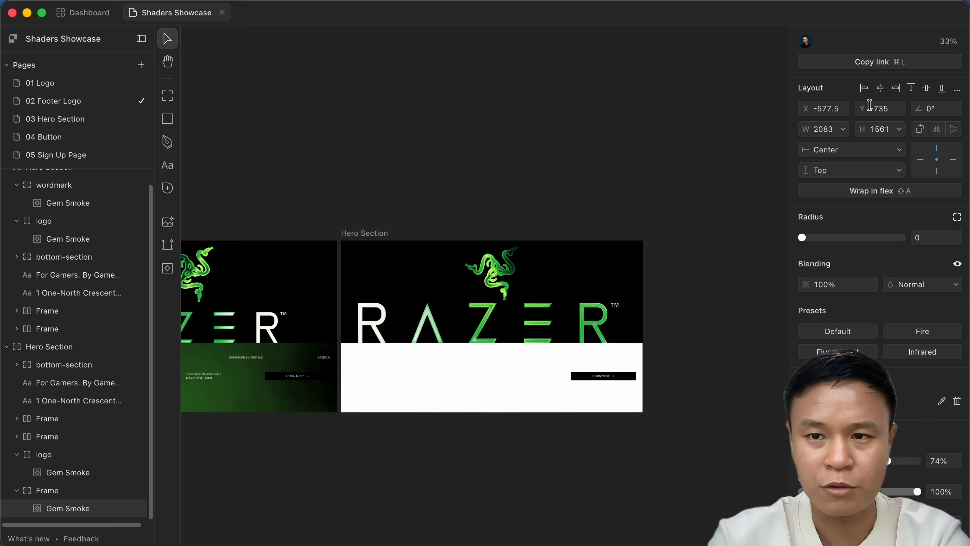
pyautogui.scroll(3, 565, 306)
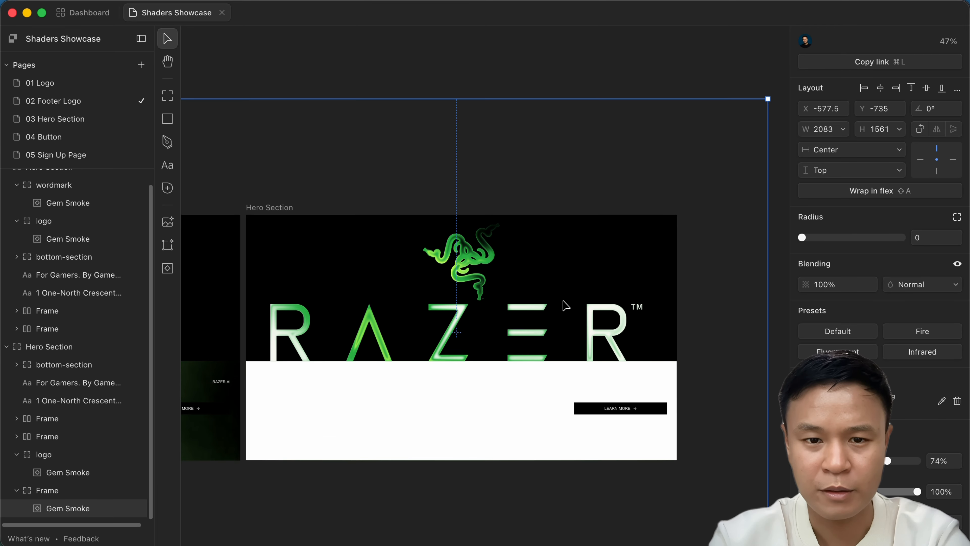
pyautogui.hscroll(-4, 515, 232)
pyautogui.hscroll(1, 252, 119)
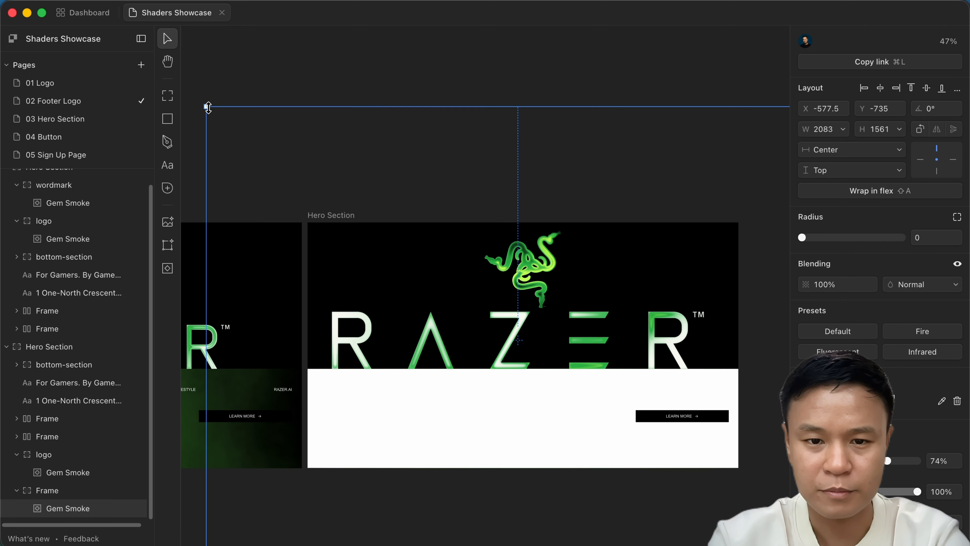
pyautogui.moveTo(206, 107); pyautogui.dragTo(246, 142)
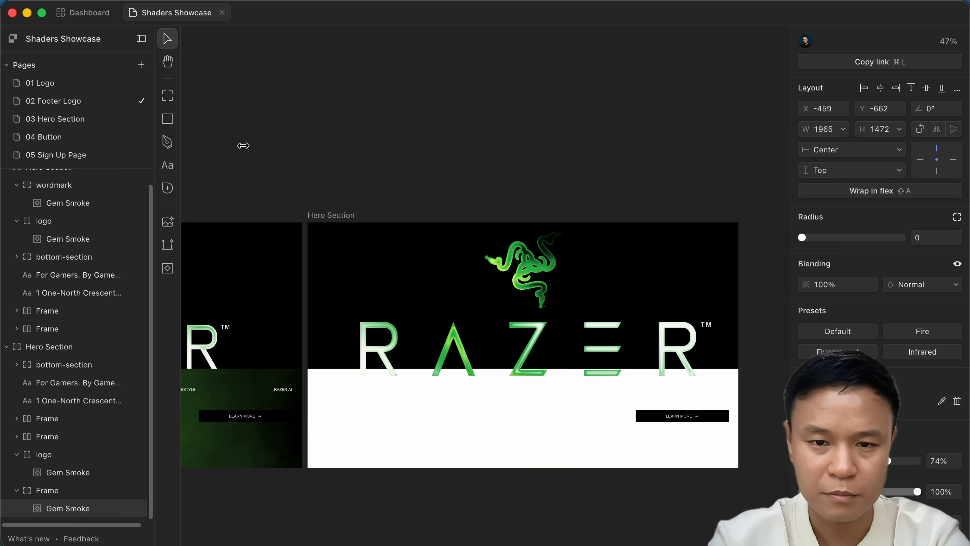
pyautogui.click(885, 90)
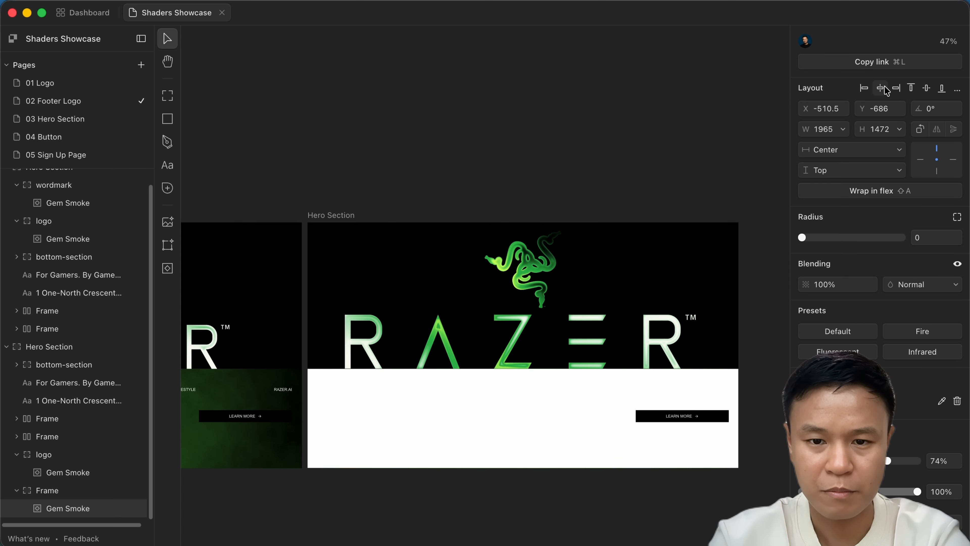
# - Resize the wordmark's frame to 1196 × 199 at X 111 so it encloses all the letters down to the white section
pyautogui.click(40, 490)
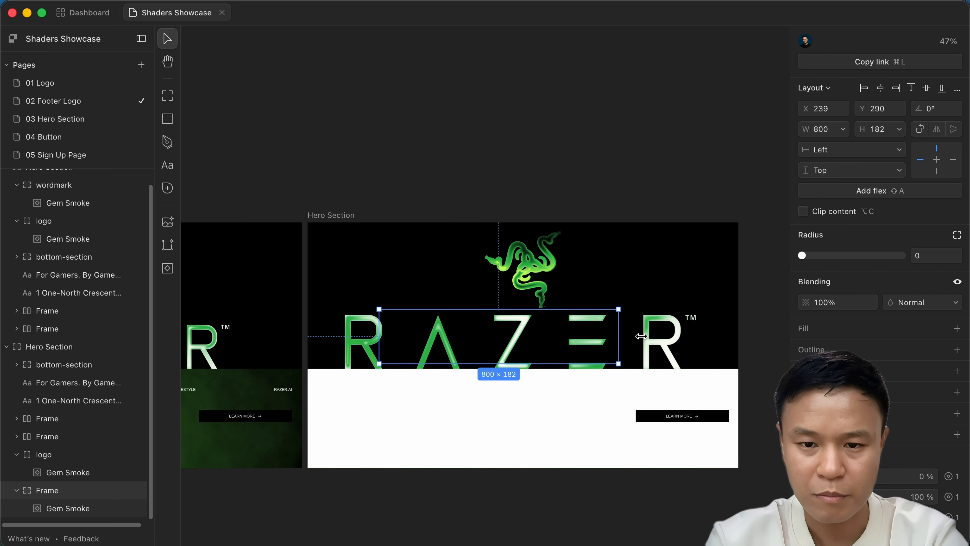
pyautogui.moveTo(681, 335); pyautogui.dragTo(721, 336)
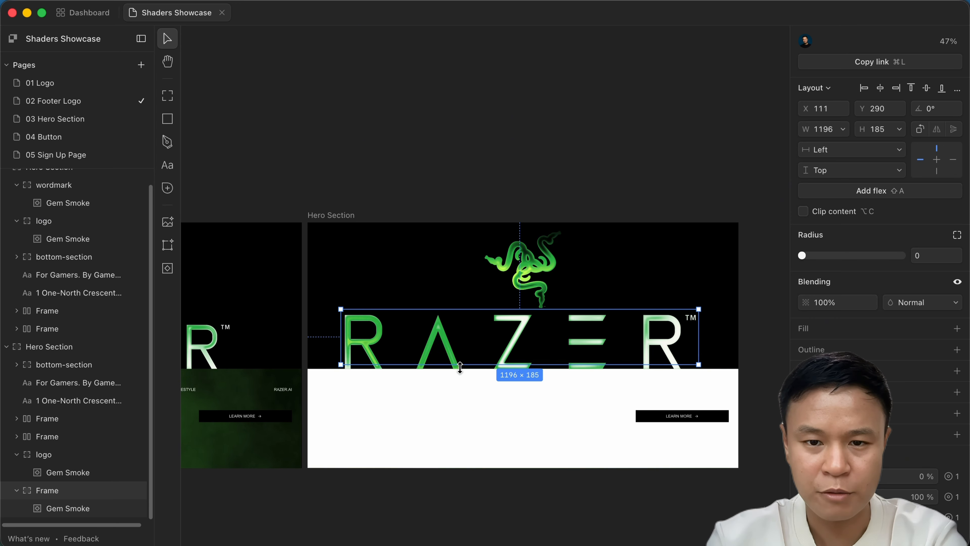
pyautogui.moveTo(460, 368); pyautogui.dragTo(460, 369)
# - Trim both sides of the wordmark's frame to the letter edges, giving it X 124 and a width of 1174
pyautogui.scroll(10, 338, 345)
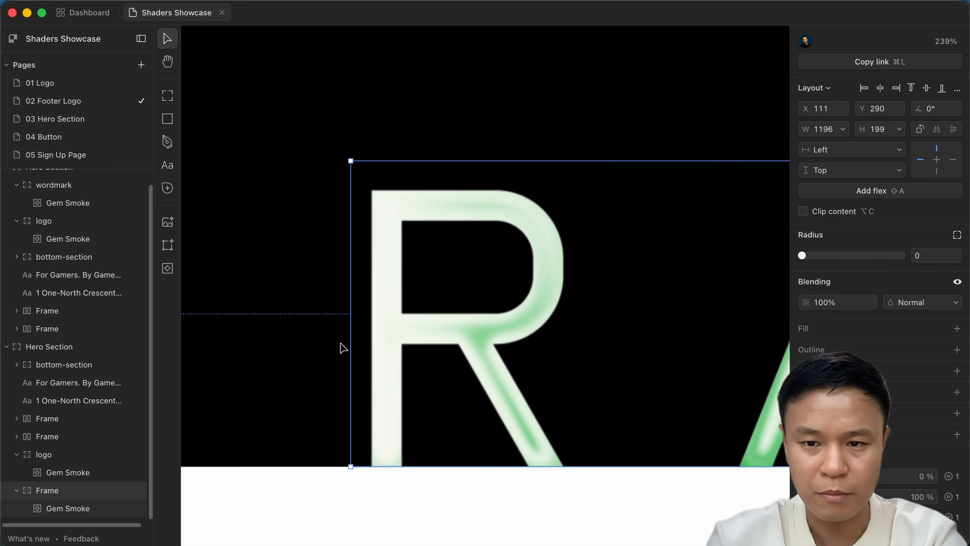
pyautogui.moveTo(355, 336); pyautogui.dragTo(376, 335)
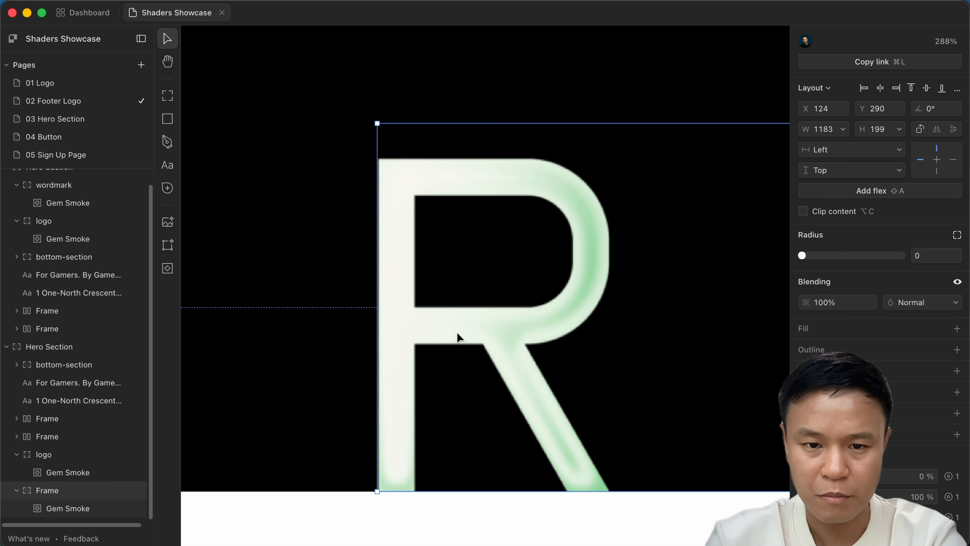
pyautogui.scroll(-8, 456, 338)
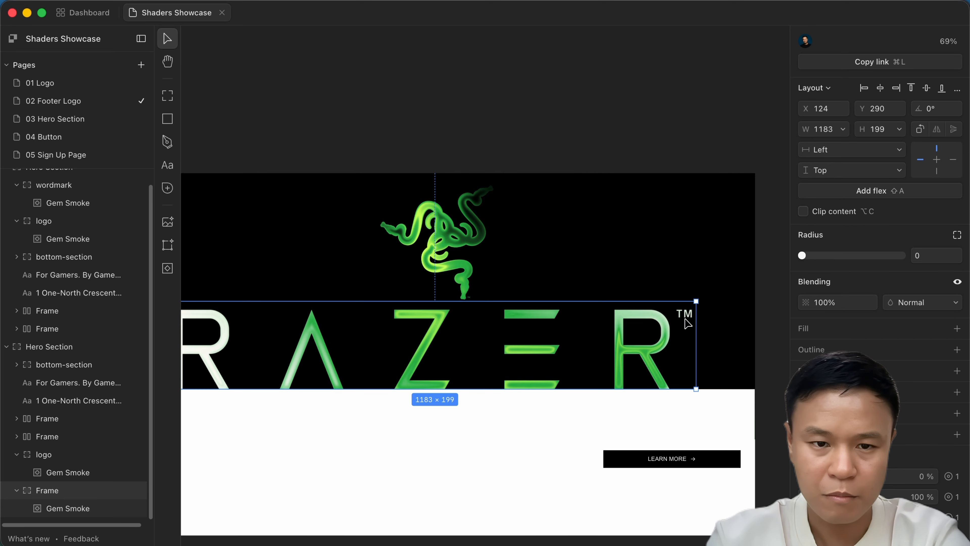
pyautogui.scroll(5, 689, 321)
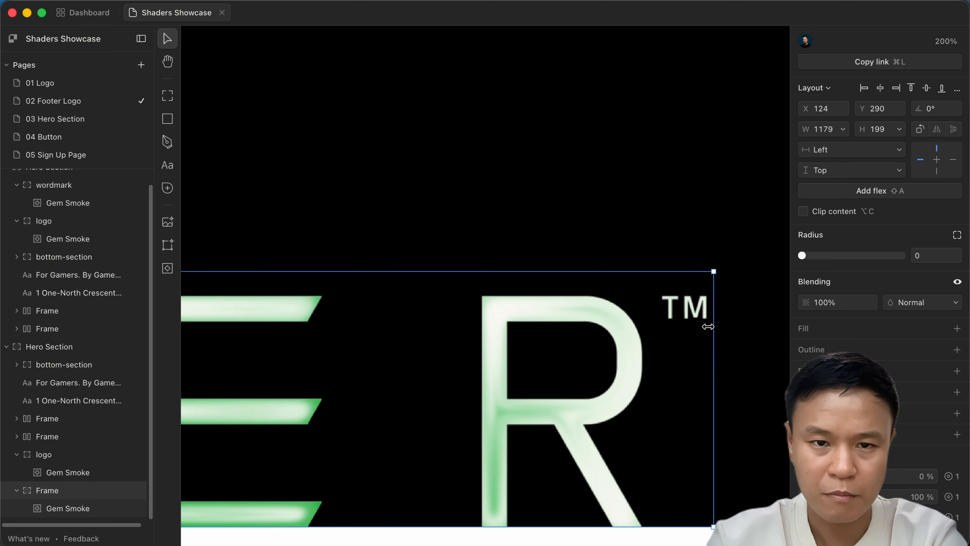
pyautogui.moveTo(717, 325); pyautogui.dragTo(706, 328)
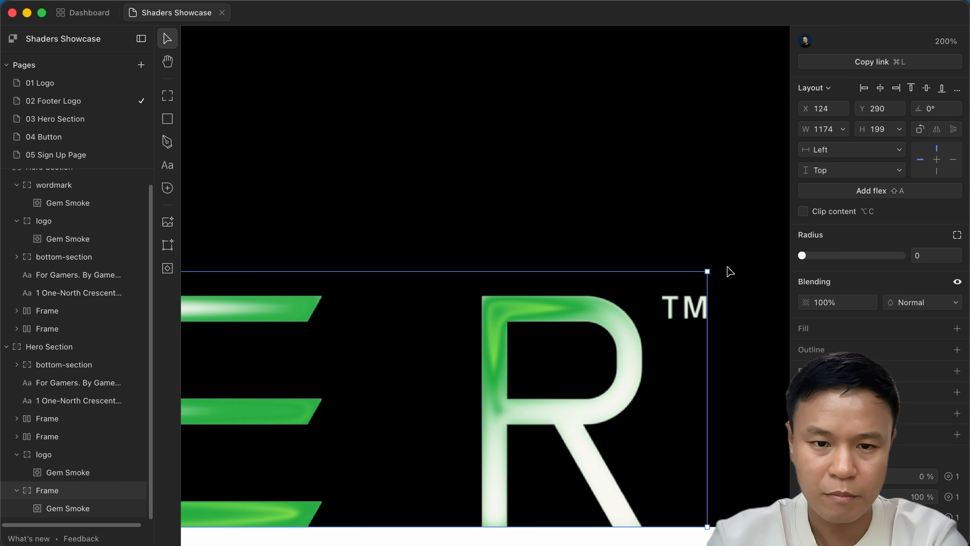
# - Center the wordmark's frame horizontally in the second footer design
pyautogui.scroll(-3, 772, 225)
pyautogui.click(880, 89)
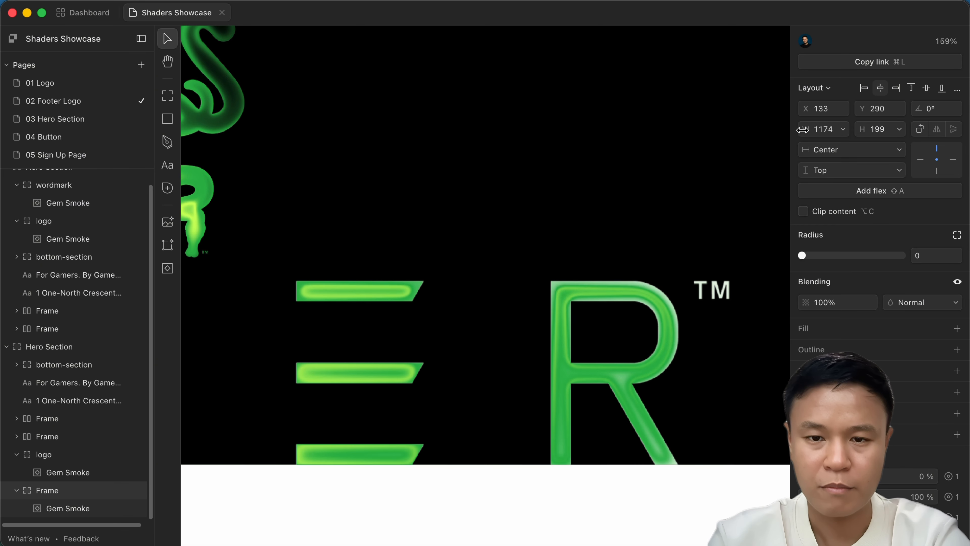
pyautogui.scroll(-5, 535, 219)
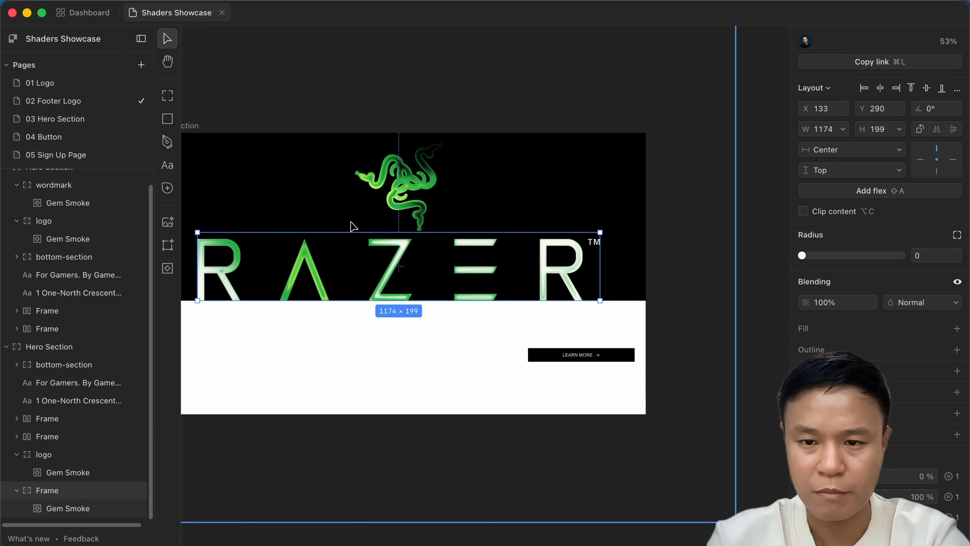
pyautogui.hscroll(-3, 362, 227)
pyautogui.scroll(1, 362, 226)
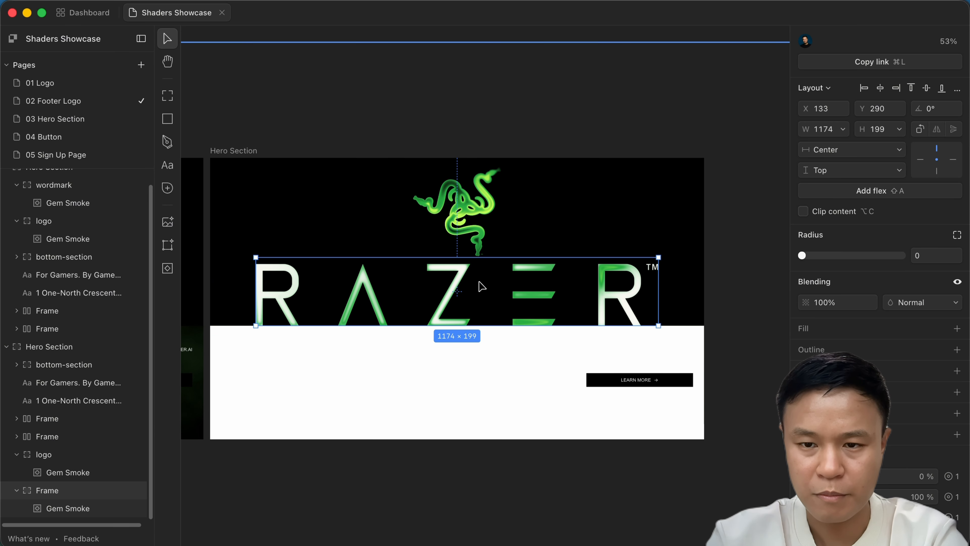
pyautogui.scroll(-5, 474, 219)
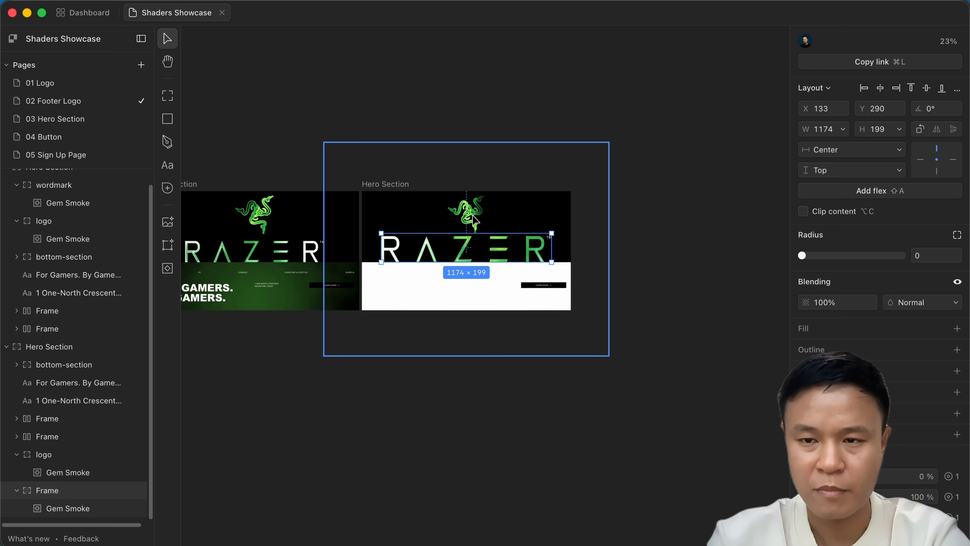
# - Examine the fitted wordmark, its shader bounds and its frame in the second footer design
pyautogui.doubleClick(480, 214)
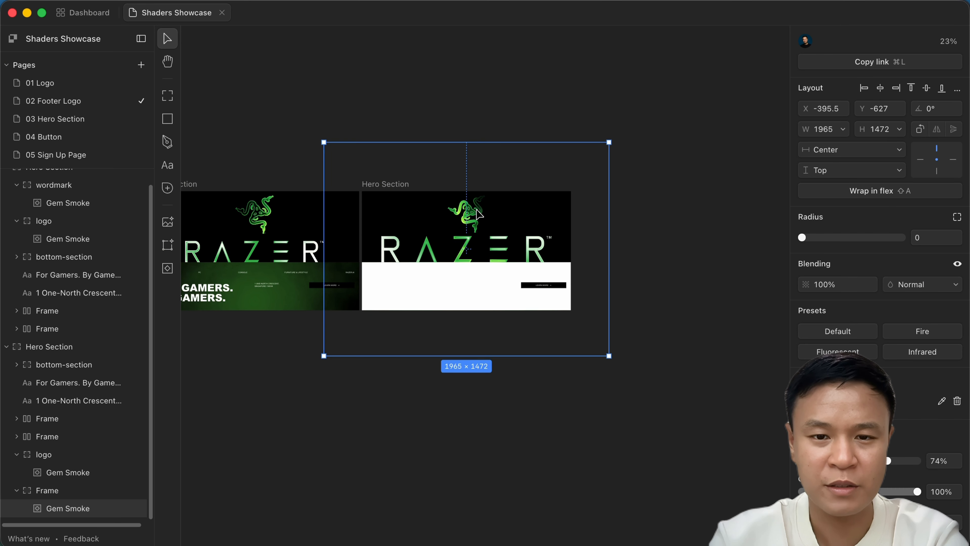
pyautogui.hotkey('shift', '2')
pyautogui.click(468, 147)
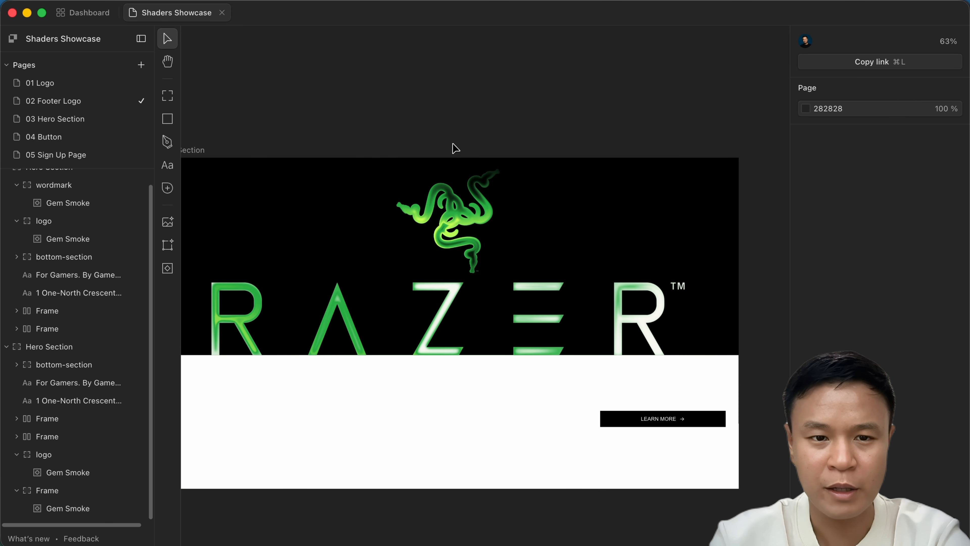
pyautogui.scroll(-4, 338, 219)
pyautogui.scroll(-1, 351, 204)
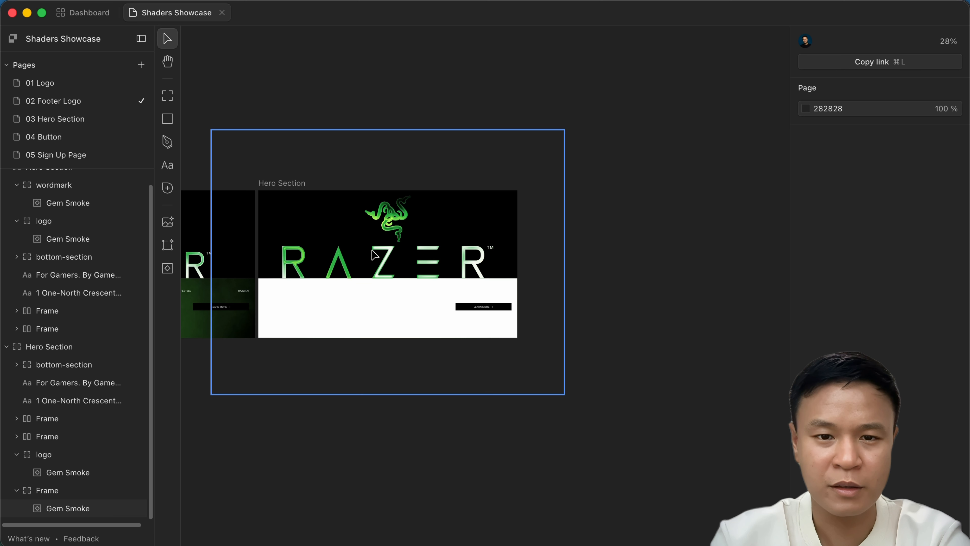
pyautogui.scroll(2, 382, 263)
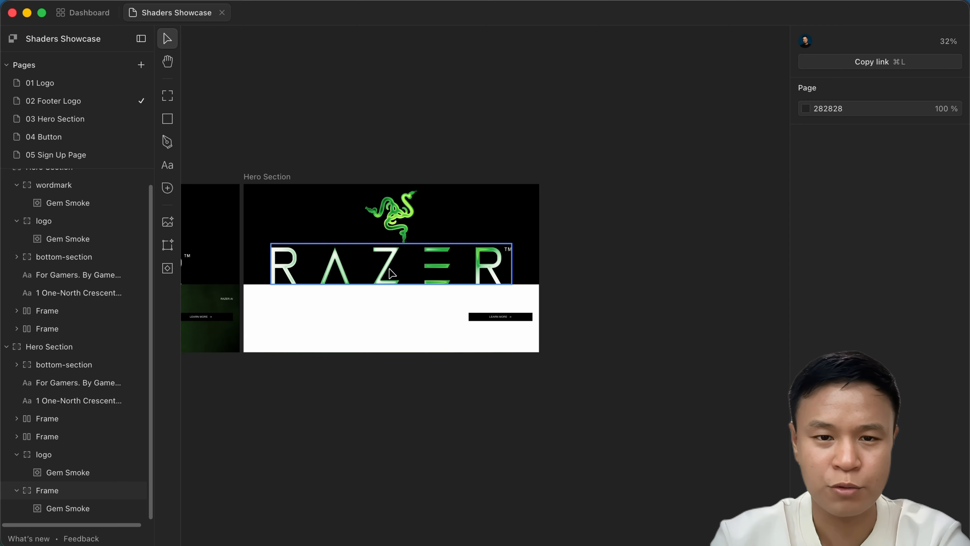
pyautogui.scroll(10, 380, 269)
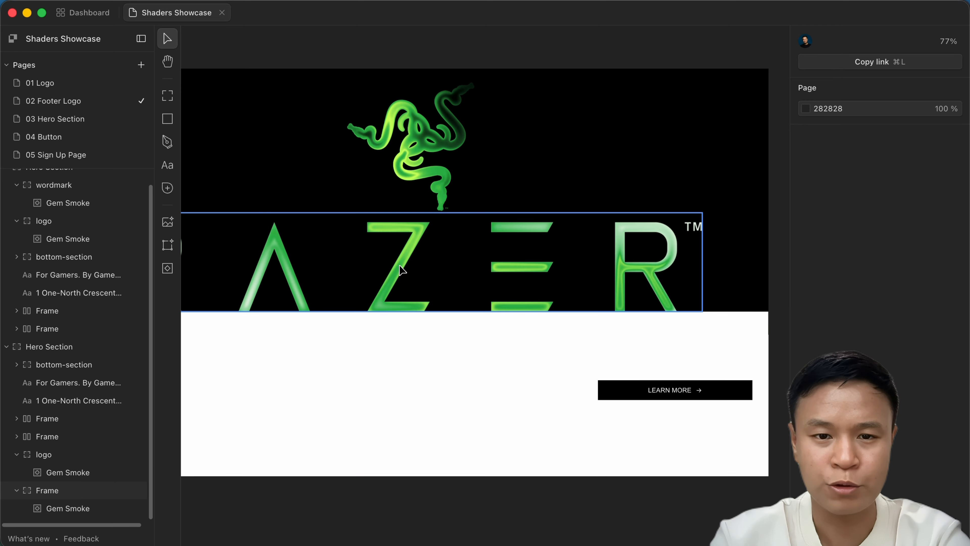
pyautogui.click(393, 298)
pyautogui.scroll(-4, 394, 298)
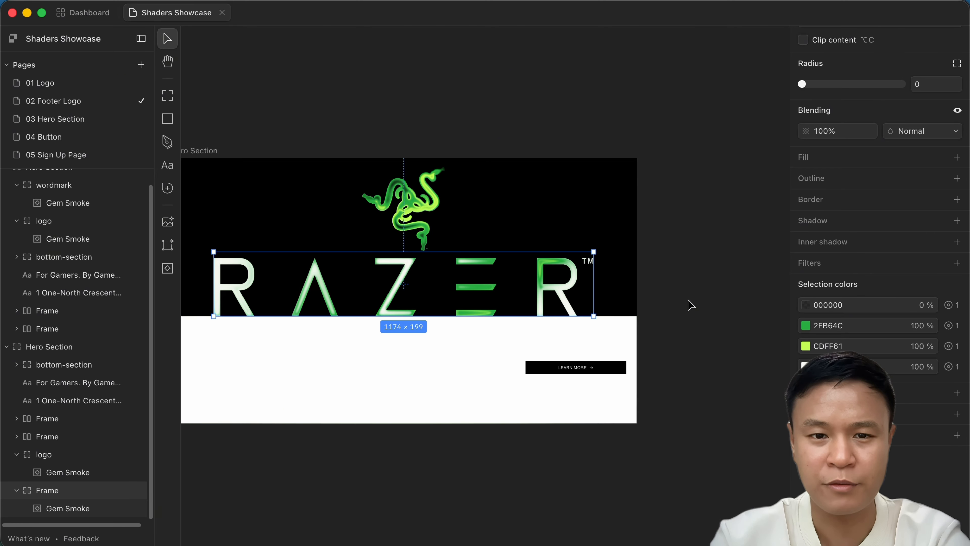
pyautogui.click(689, 305)
pyautogui.click(565, 298)
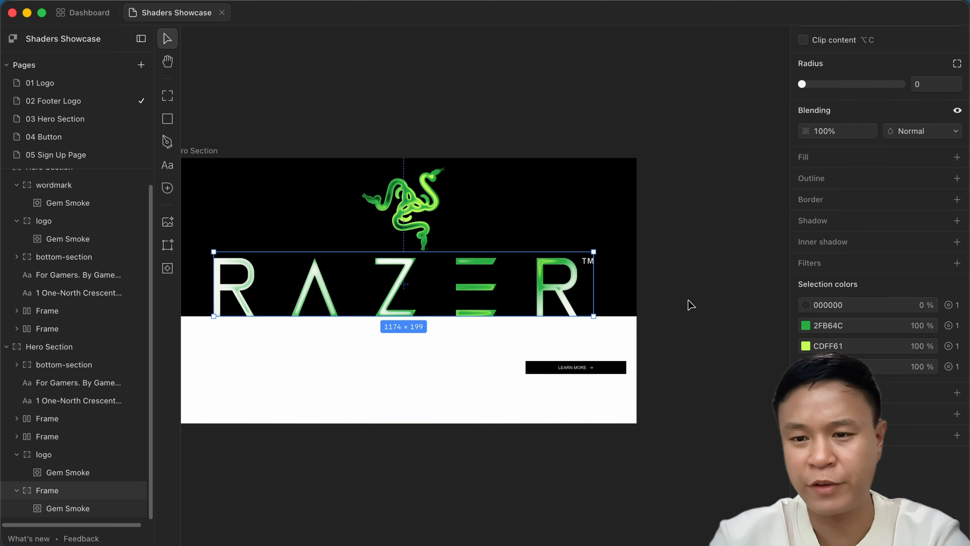
pyautogui.click(691, 298)
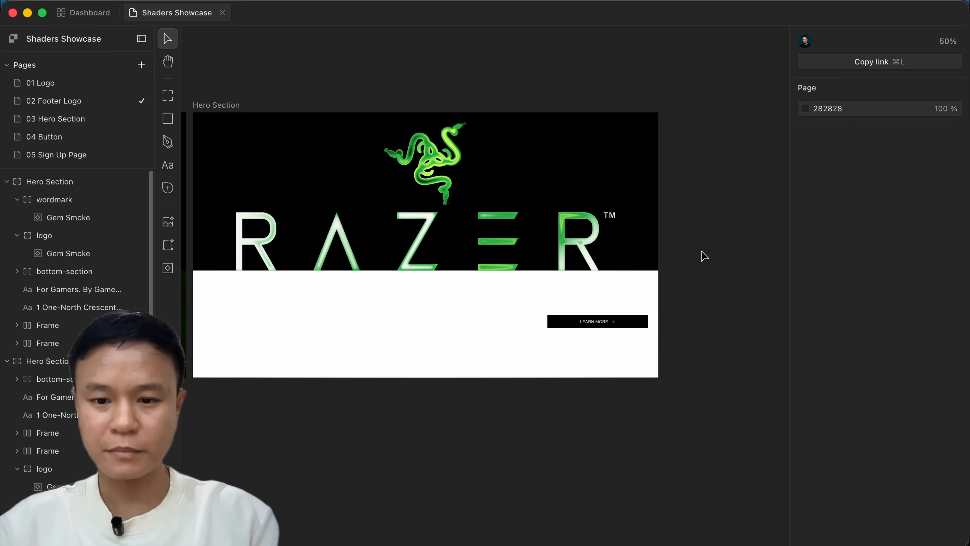
# - Add a Smoke Ring shader from the shader library, starting from the first footer's bottom-section frame
pyautogui.scroll(-1, 709, 335)
pyautogui.scroll(-5, 709, 335)
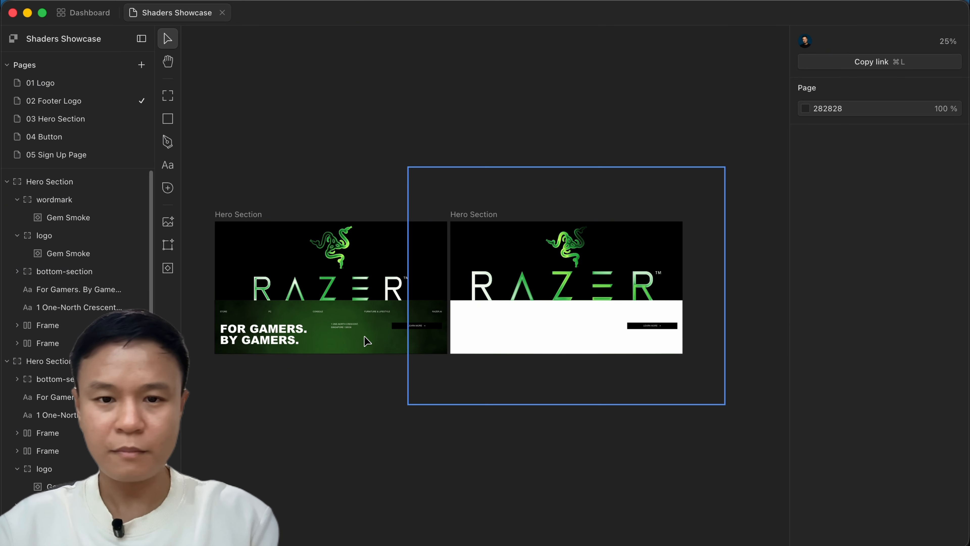
pyautogui.scroll(5, 336, 342)
pyautogui.click(336, 342)
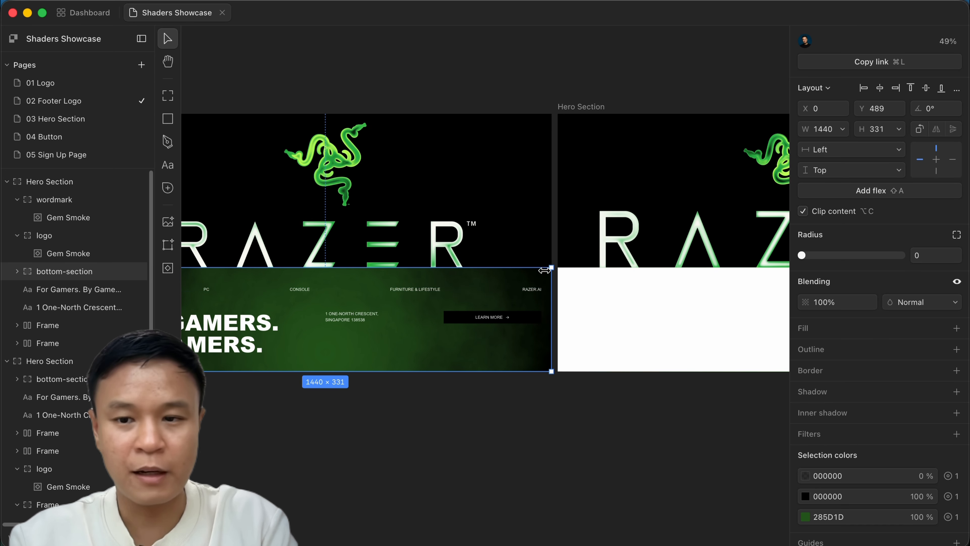
pyautogui.click(168, 270)
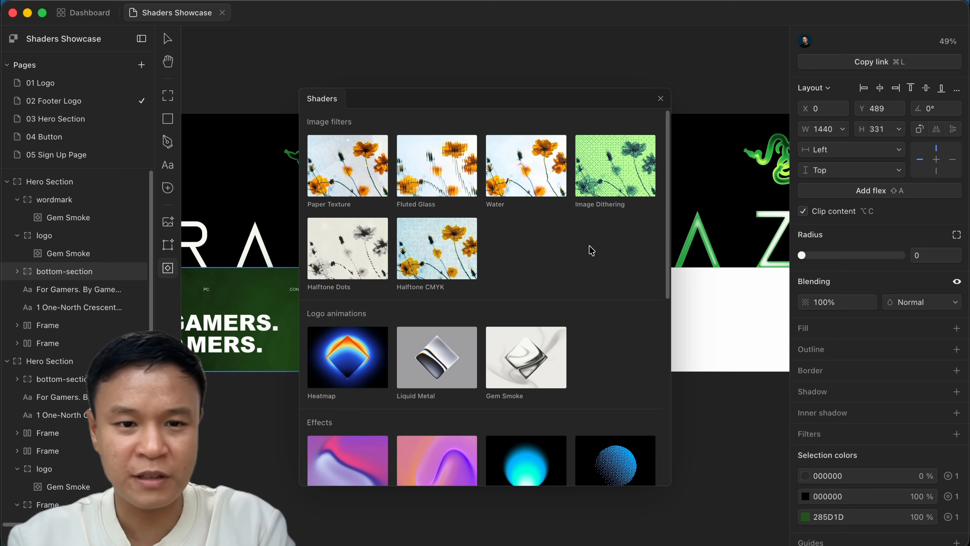
pyautogui.scroll(-10, 592, 250)
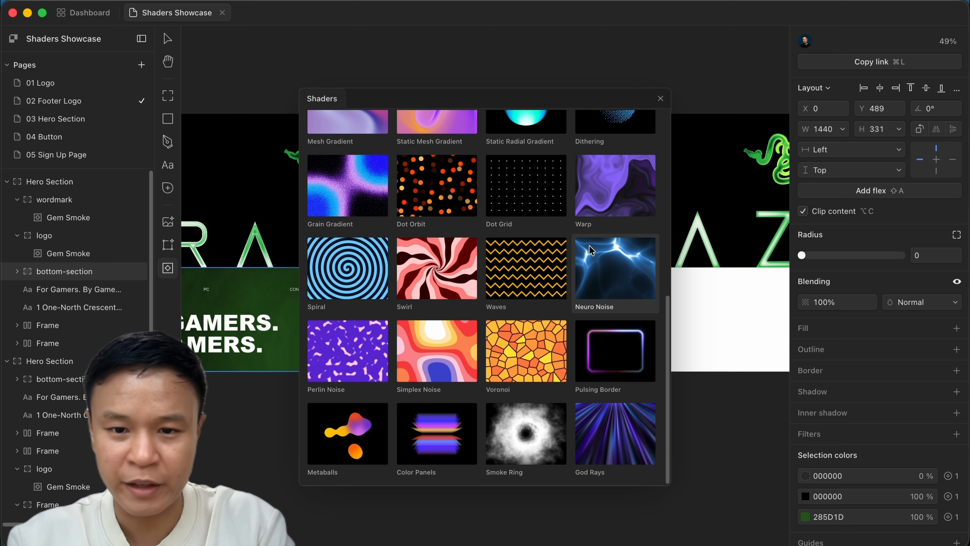
pyautogui.scroll(1, 590, 247)
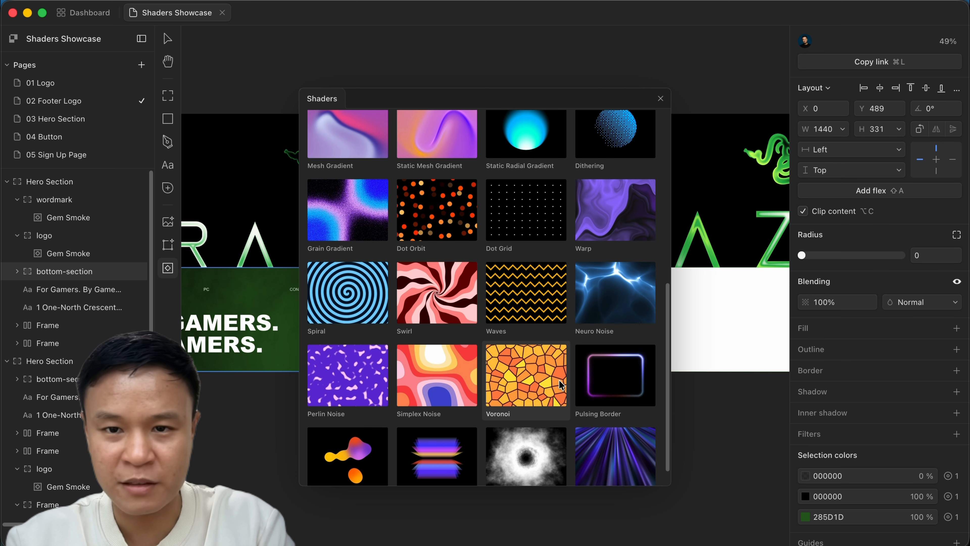
pyautogui.scroll(-1, 559, 380)
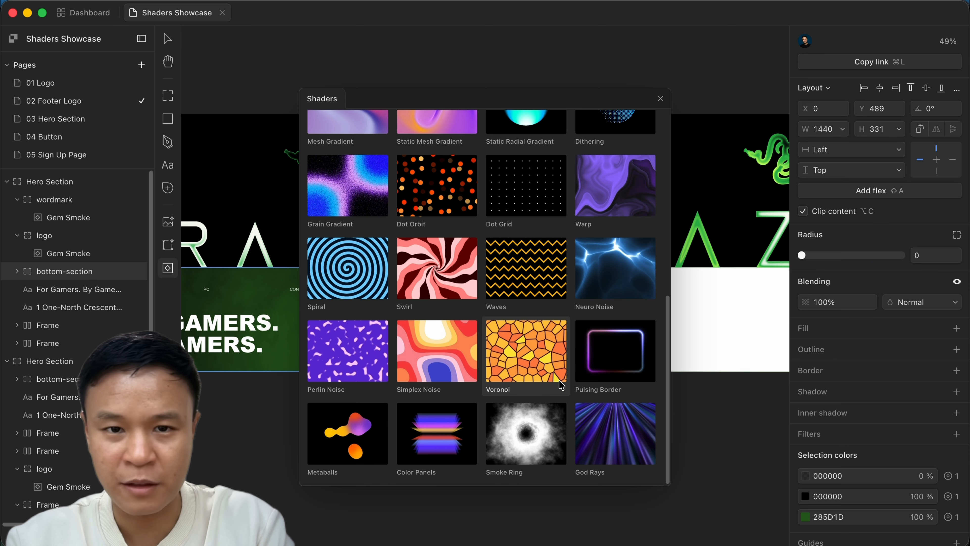
pyautogui.click(534, 435)
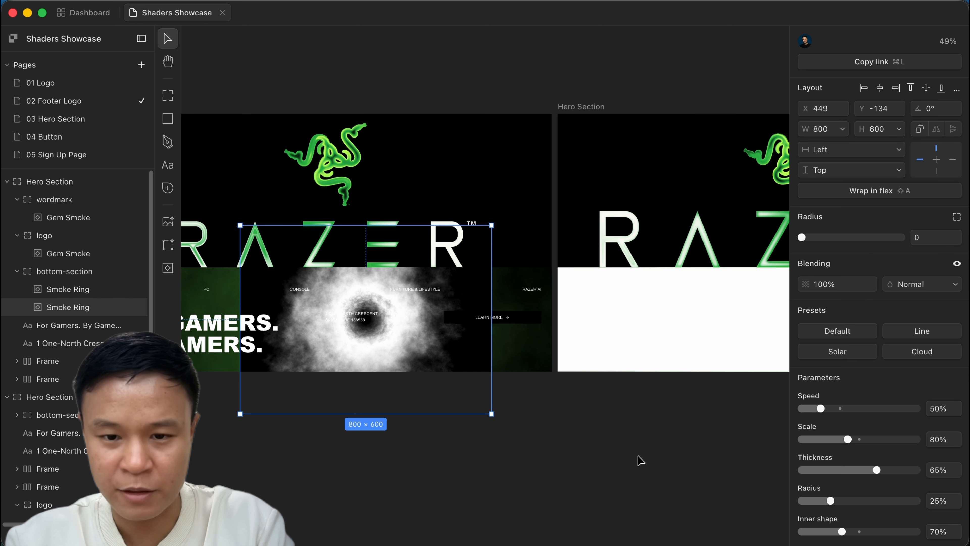
# - Move the new Smoke Ring shader out of the bottom section onto the canvas below the second footer, at X 3786, Y 519
pyautogui.moveTo(405, 317); pyautogui.dragTo(736, 459)
pyautogui.hscroll(5, 693, 445)
pyautogui.scroll(-3, 692, 444)
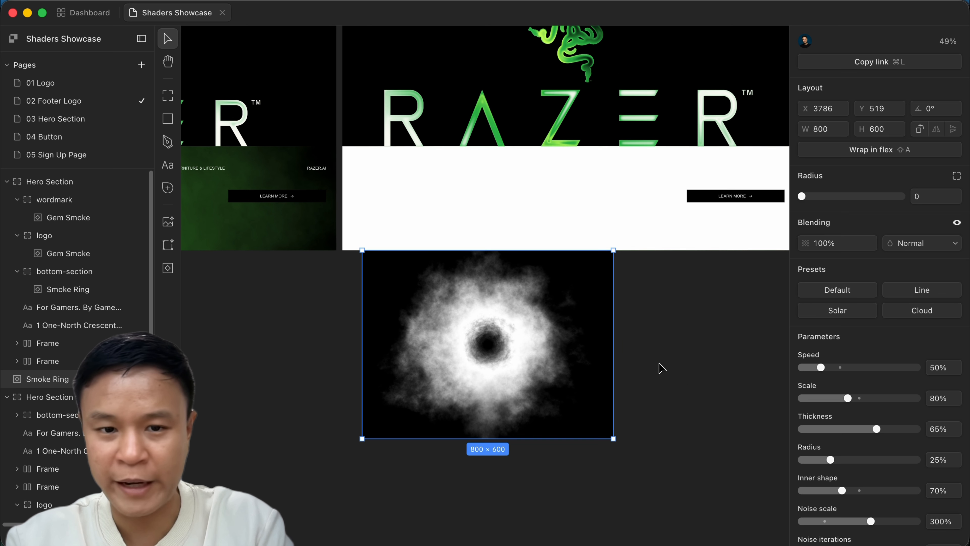
# - Add another solid fill to the new Smoke Ring shader using the green 285D1D from the first footer's bottom section
pyautogui.click(262, 245)
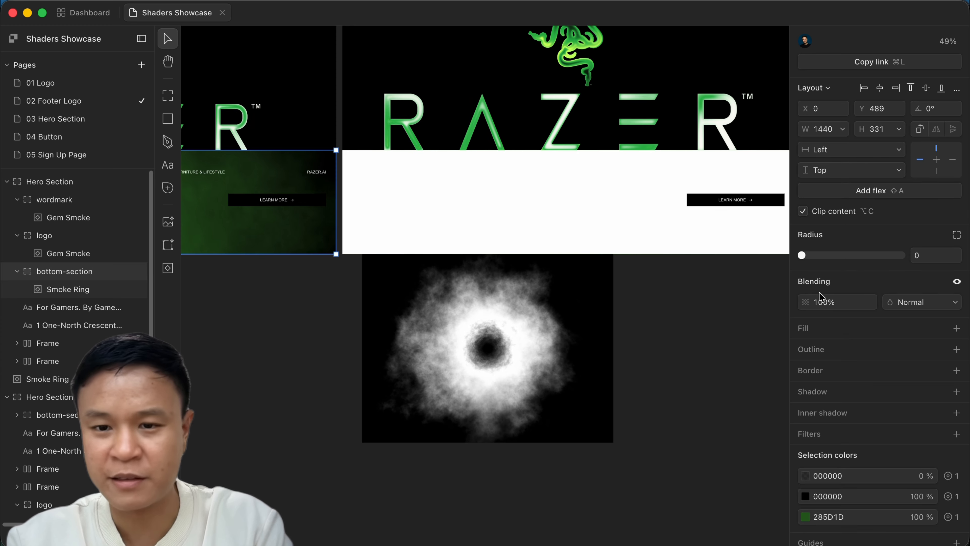
pyautogui.click(853, 516)
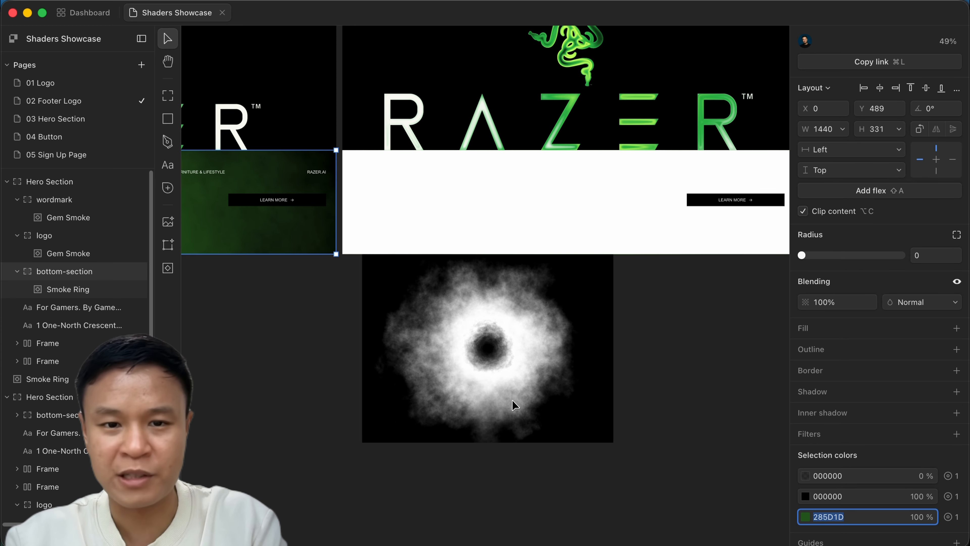
pyautogui.click(515, 373)
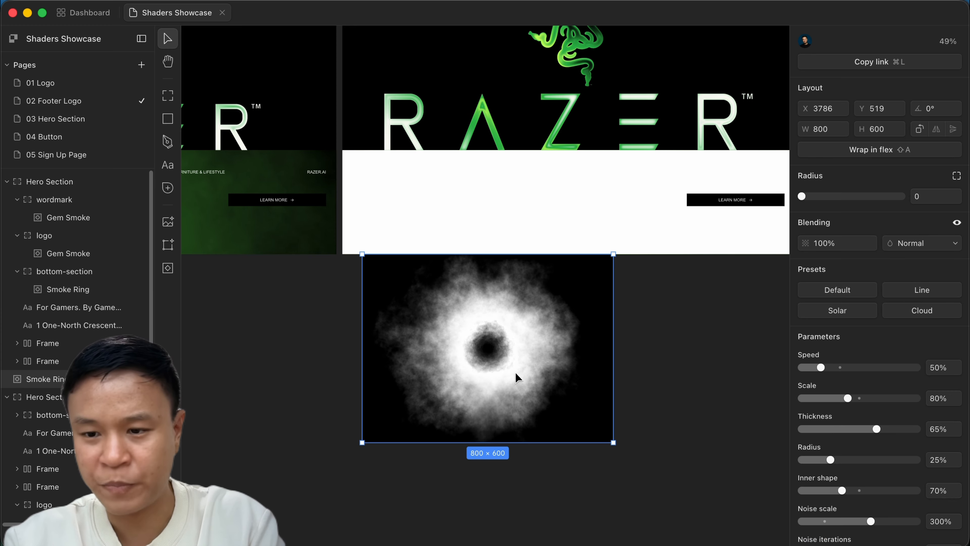
pyautogui.scroll(-10, 869, 422)
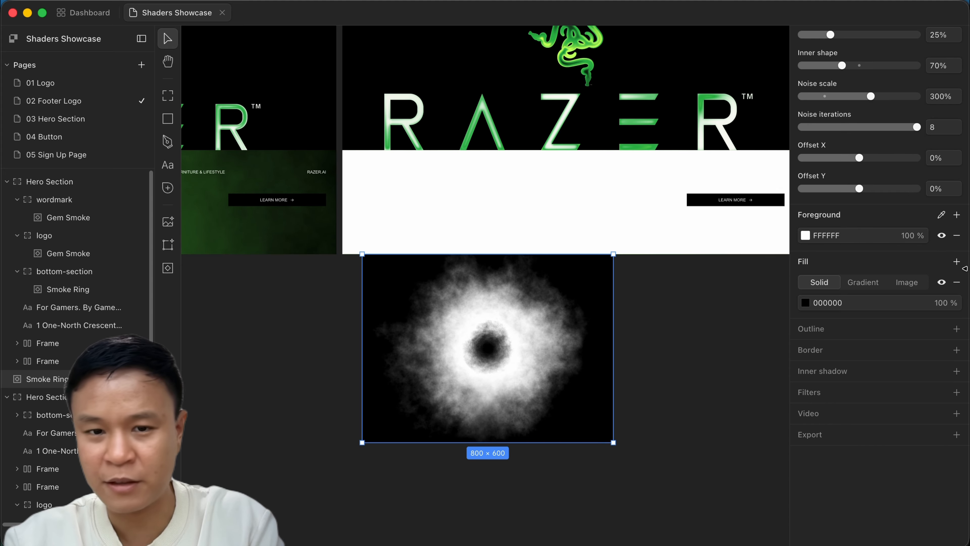
pyautogui.click(957, 262)
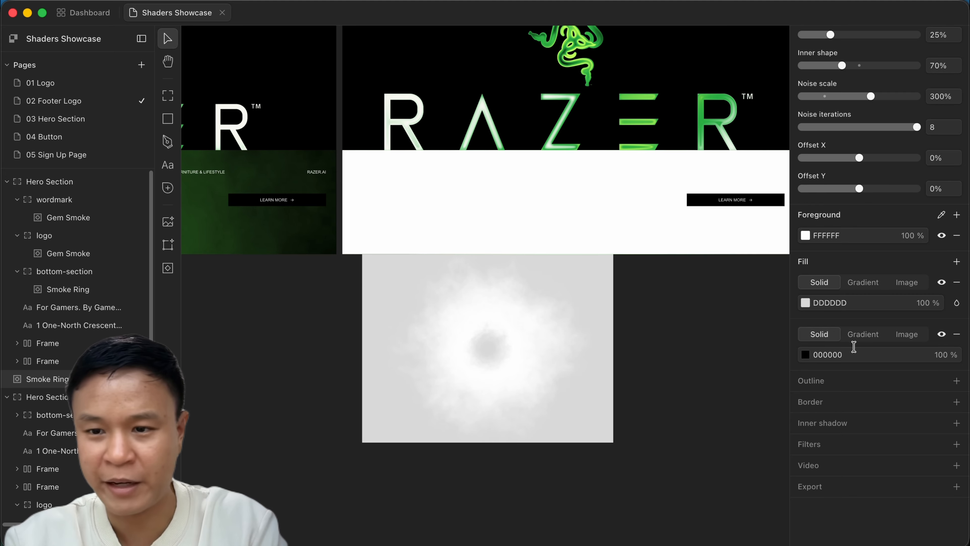
pyautogui.click(956, 283)
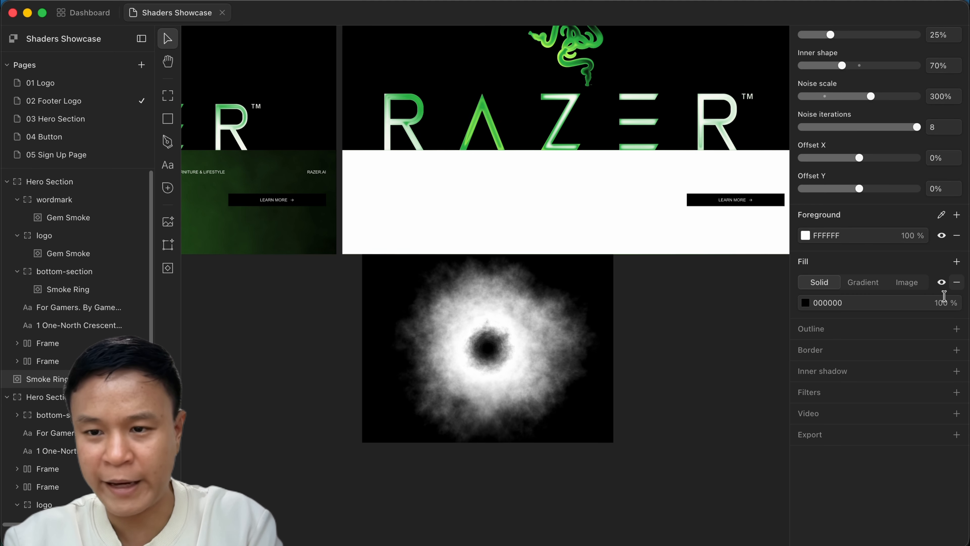
pyautogui.click(956, 262)
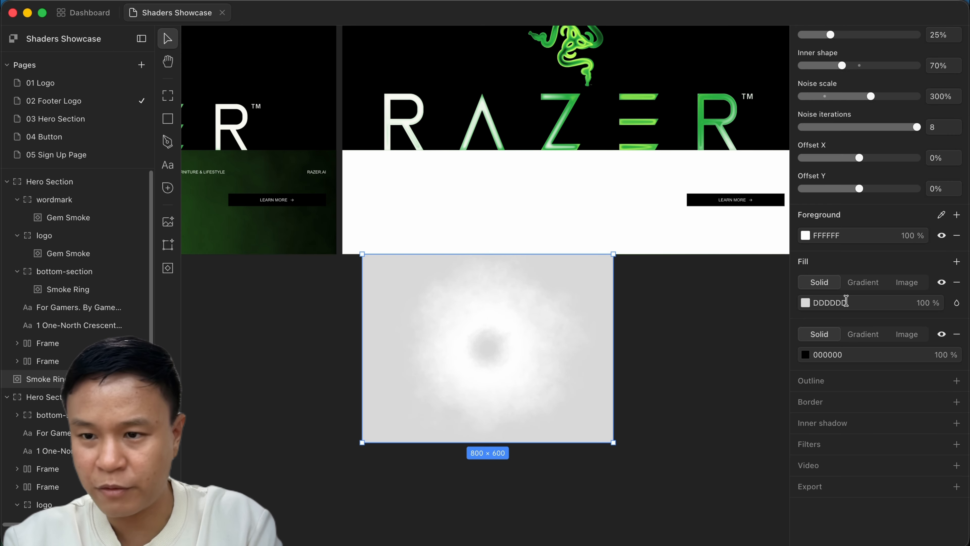
pyautogui.press('Return')
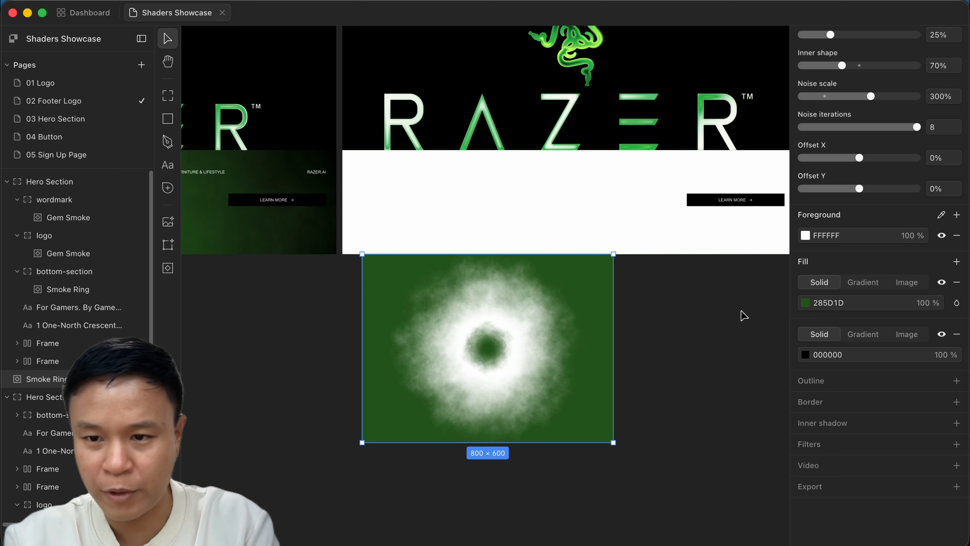
# - Set the new Smoke Ring's foreground color to 000000
pyautogui.click(850, 232)
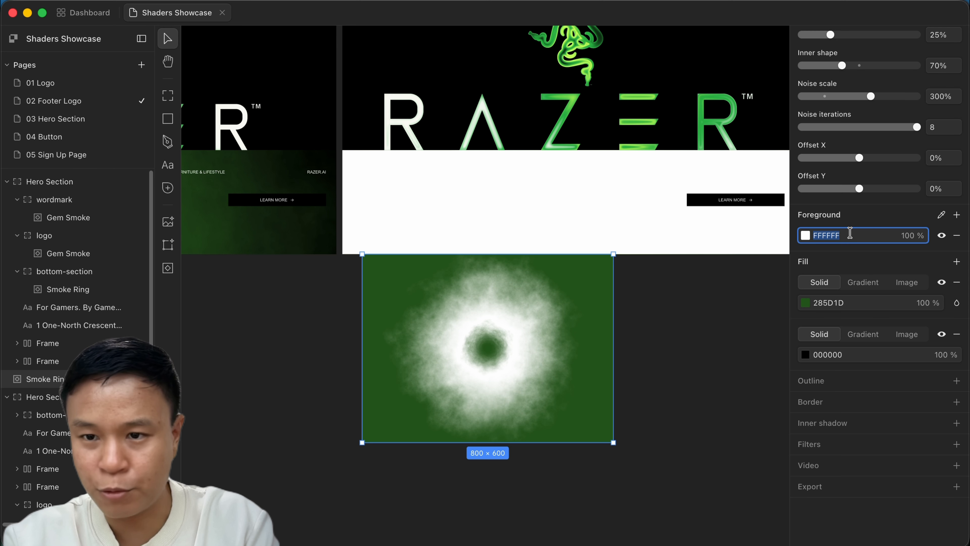
pyautogui.write('000000')
pyautogui.press('Return')
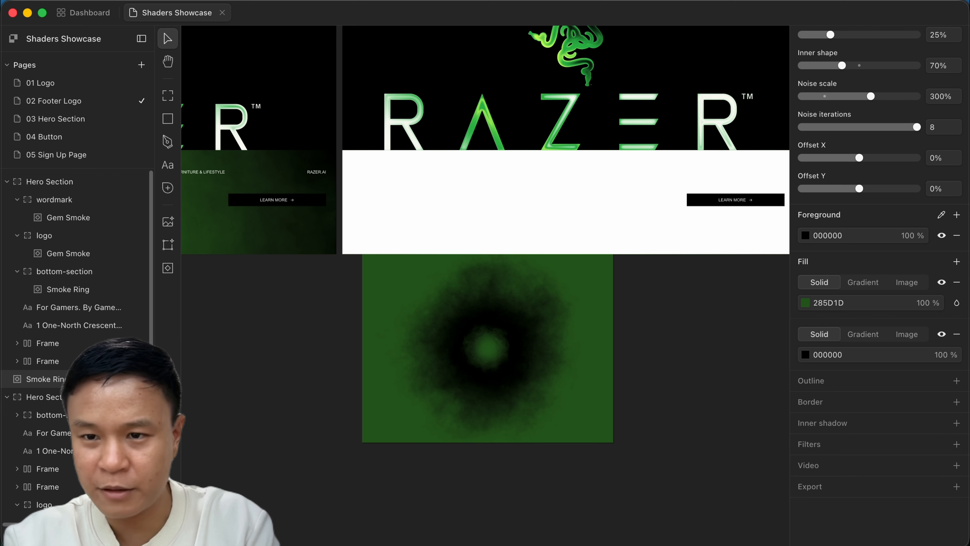
# - Set the Smoke Ring's foreground color to 285D1D and its upper solid fill to 000000
pyautogui.click(869, 234)
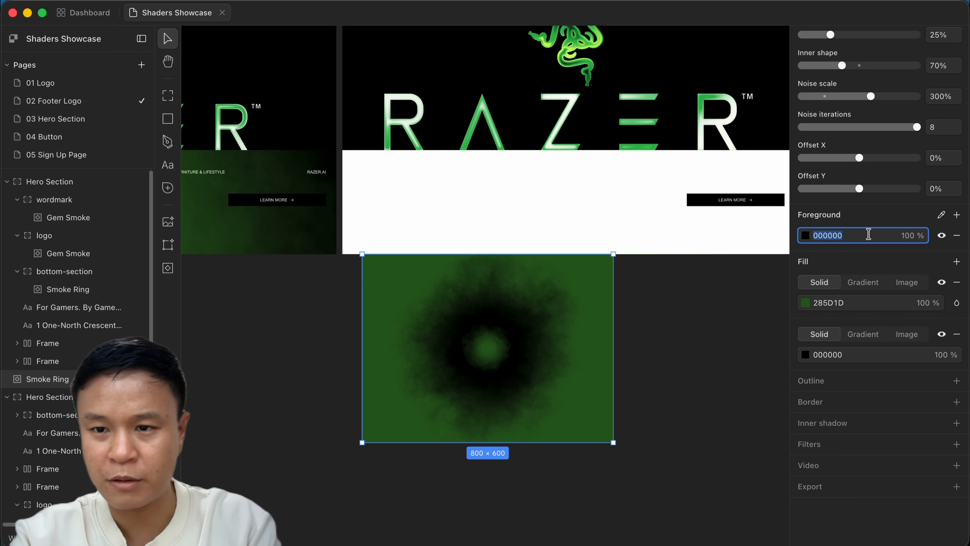
pyautogui.press('Return')
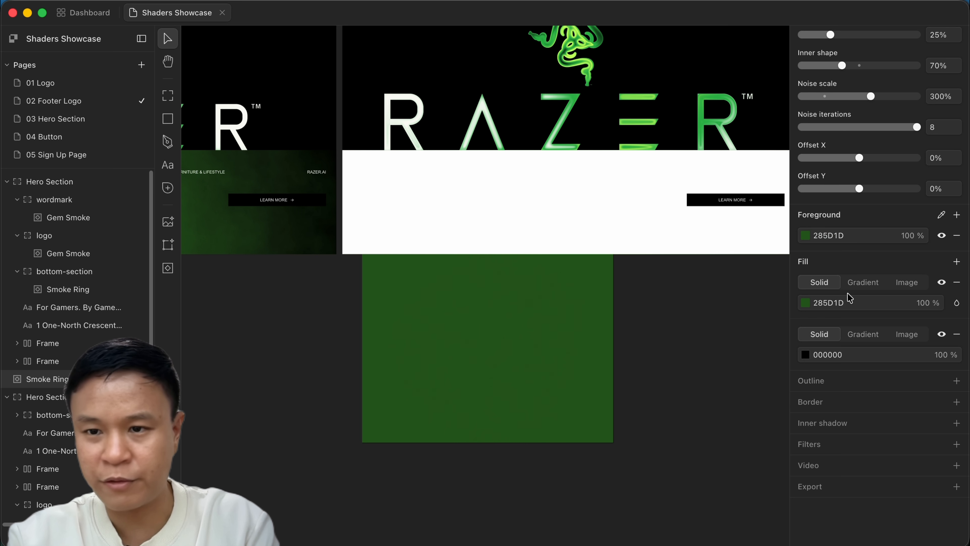
pyautogui.click(848, 300)
pyautogui.write('000')
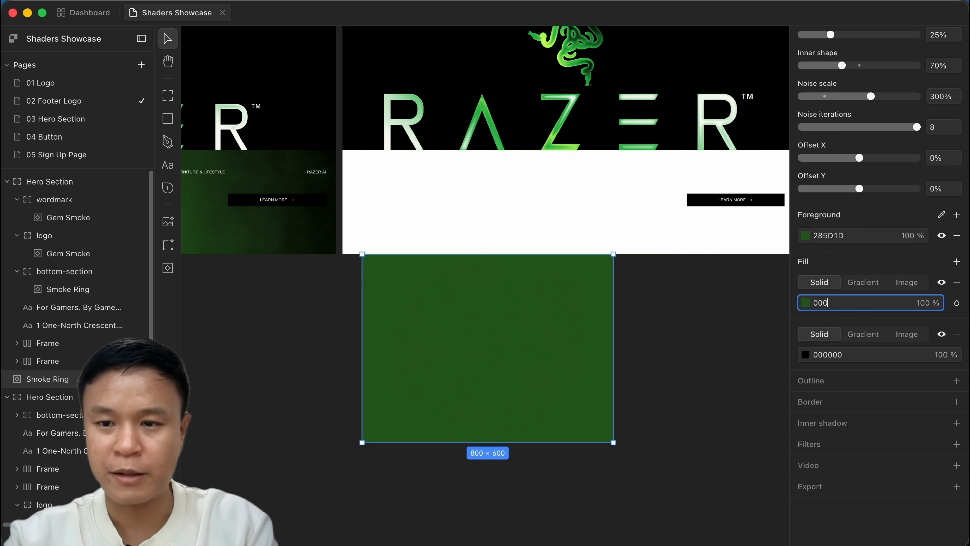
pyautogui.write('0000')
pyautogui.press('Return')
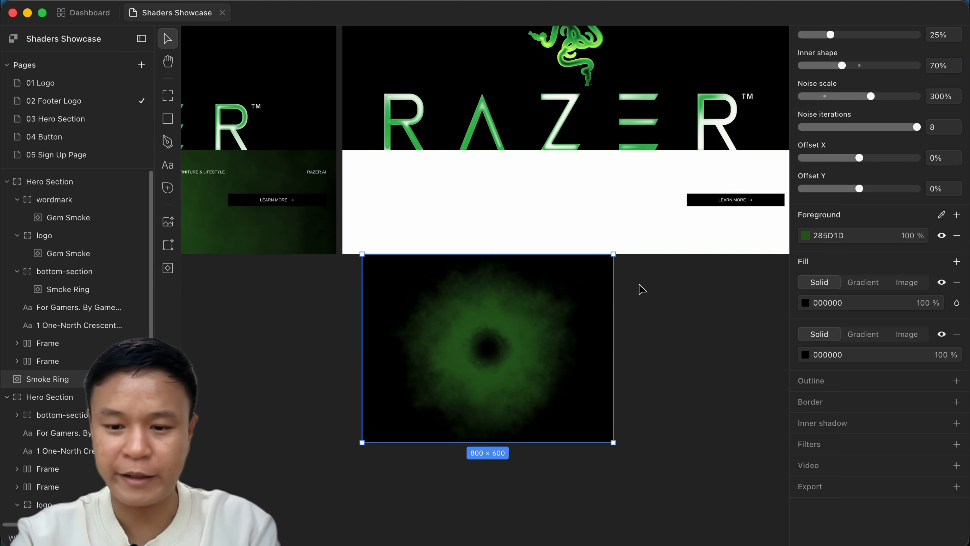
# - Enlarge the Smoke Ring shader to about 2218 × 1664 and shift it slightly left beneath the second footer
pyautogui.scroll(-5, 639, 293)
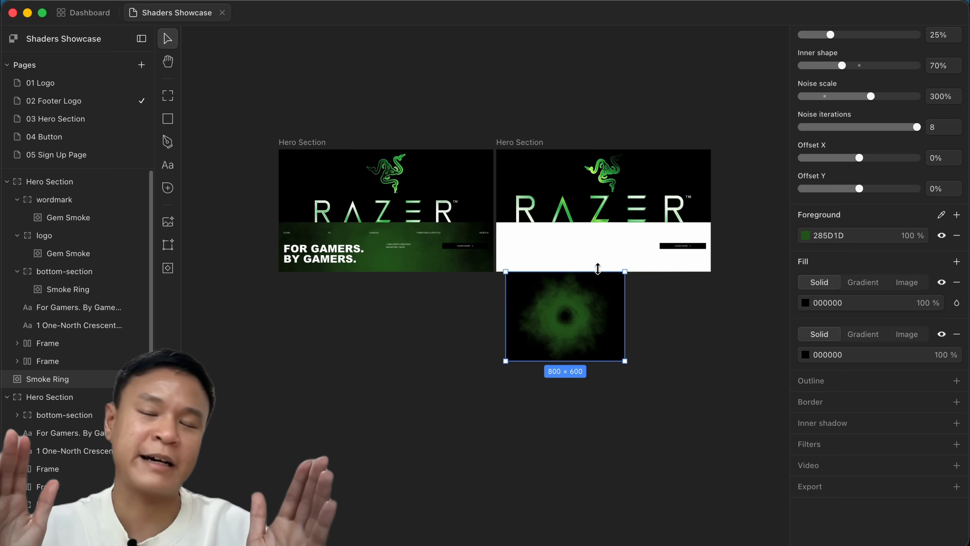
pyautogui.scroll(5, 382, 267)
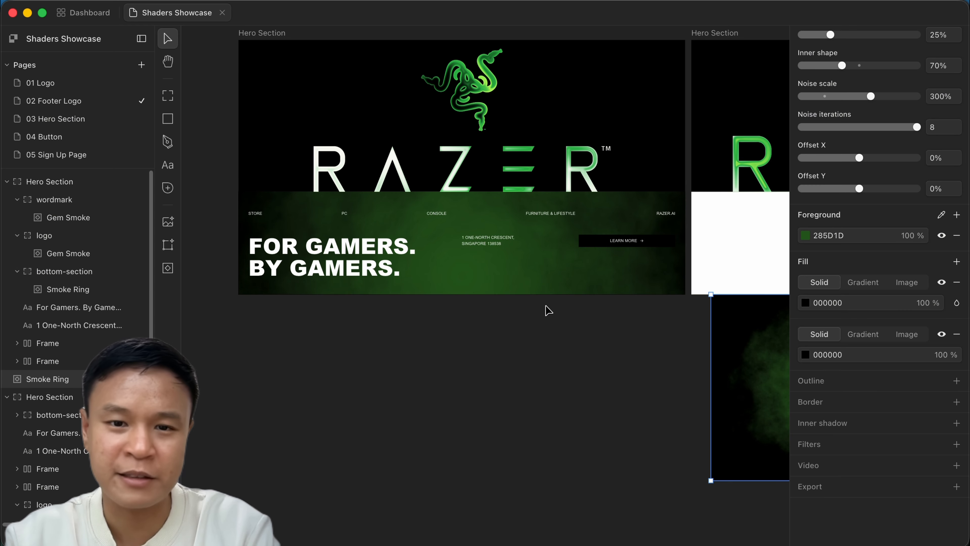
pyautogui.hscroll(3, 546, 308)
pyautogui.scroll(-10, 674, 319)
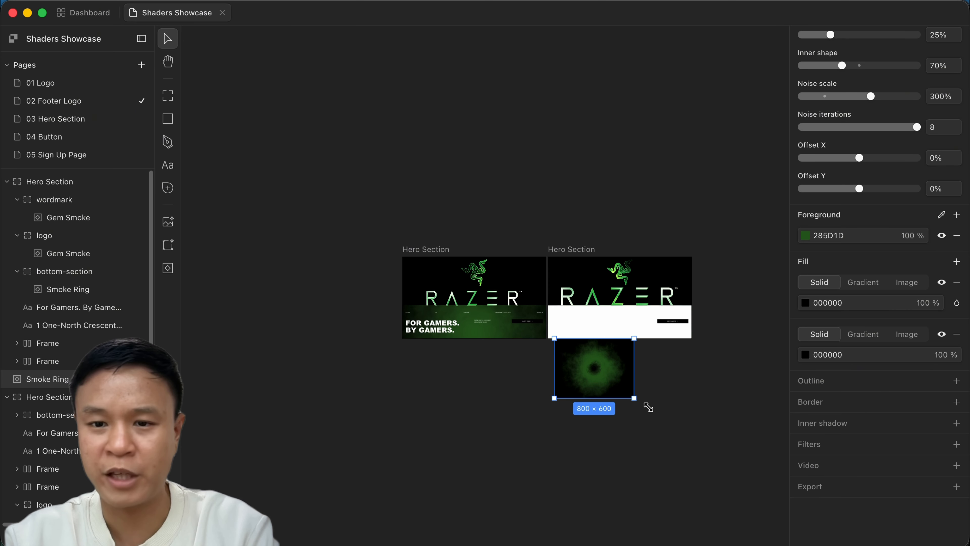
pyautogui.moveTo(648, 407); pyautogui.dragTo(781, 509)
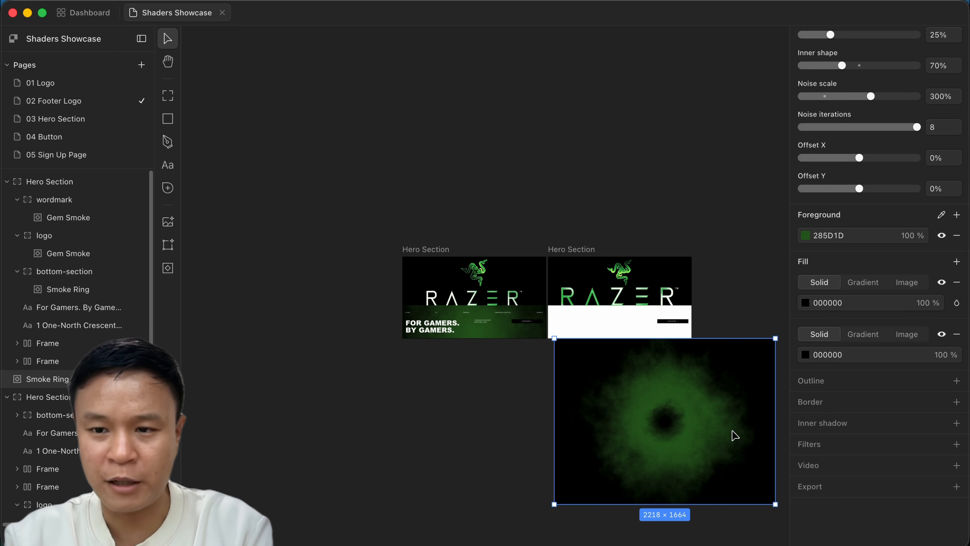
pyautogui.moveTo(728, 434); pyautogui.dragTo(704, 433)
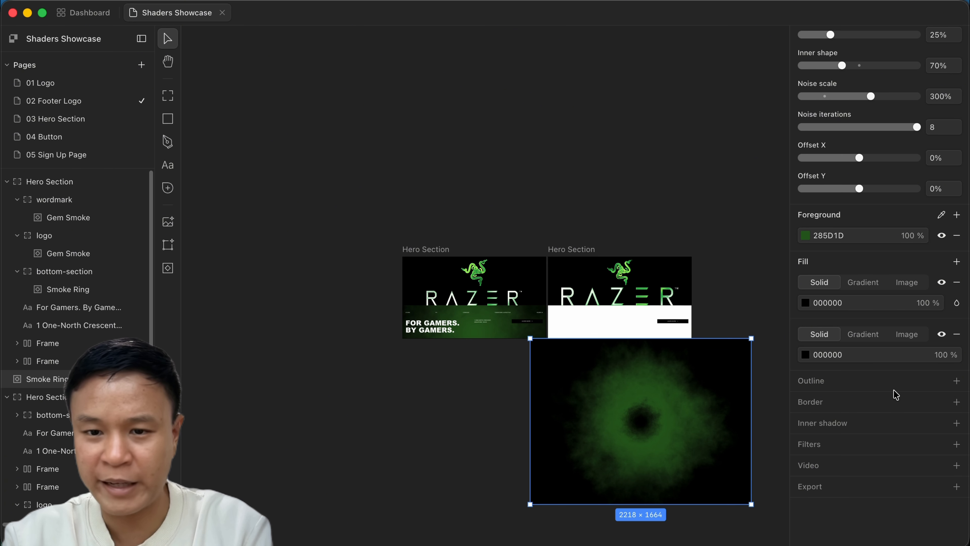
# - Tune the Smoke Ring to 117% scale, 31% radius, 82% inner shape and 278% noise scale
pyautogui.scroll(5, 868, 146)
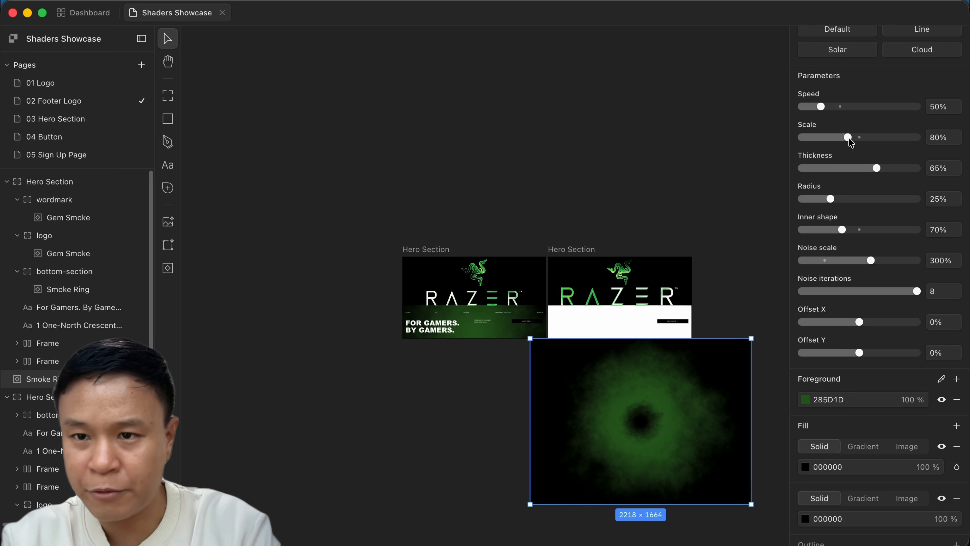
pyautogui.moveTo(851, 138); pyautogui.dragTo(869, 138)
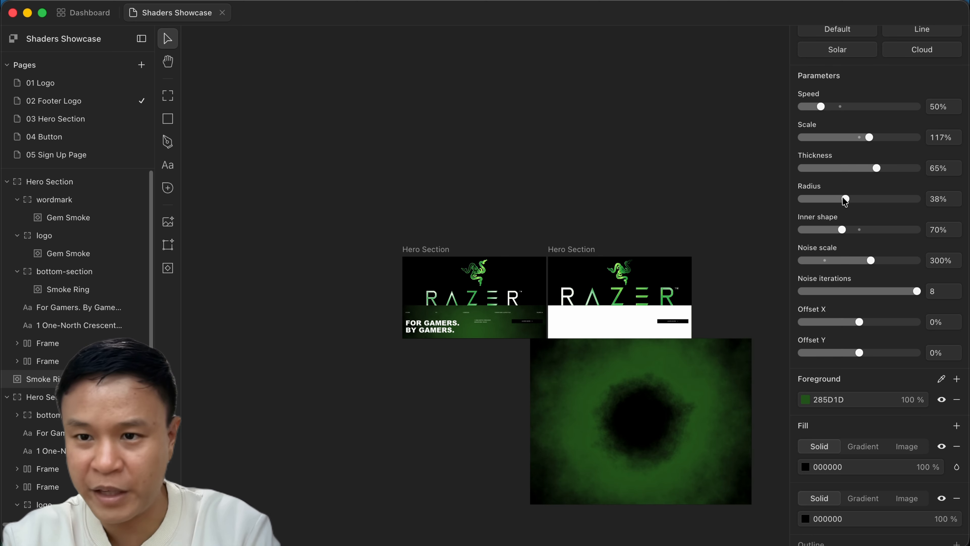
pyautogui.moveTo(839, 199); pyautogui.dragTo(846, 230)
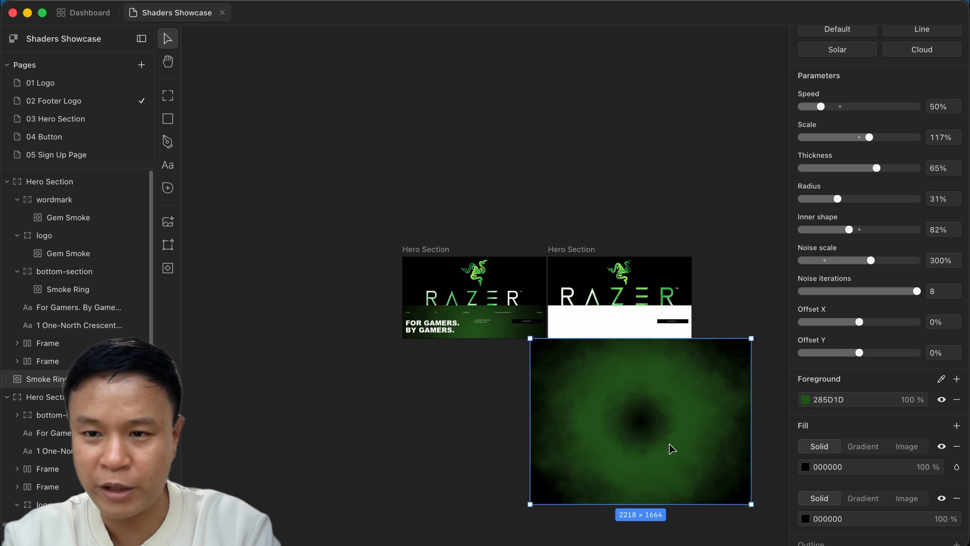
pyautogui.scroll(5, 667, 433)
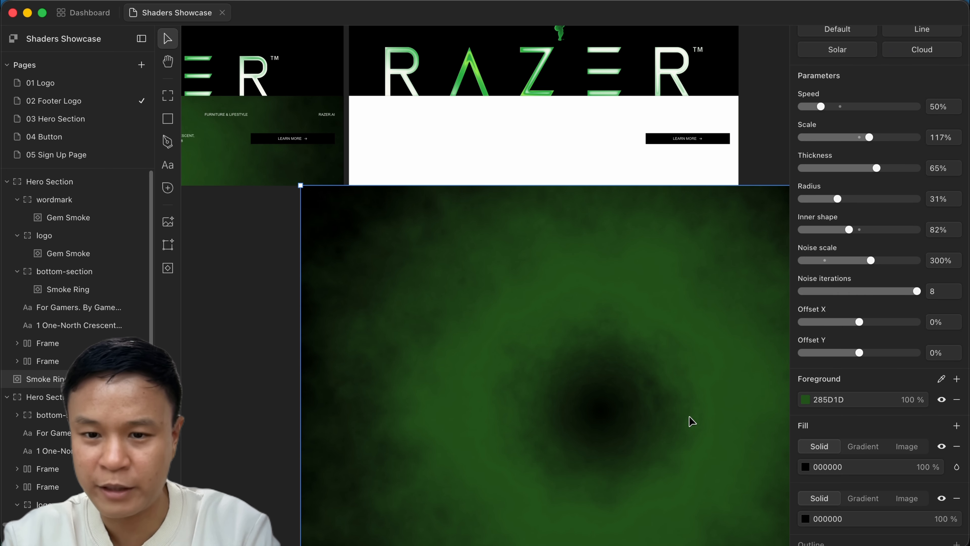
pyautogui.scroll(5, 622, 438)
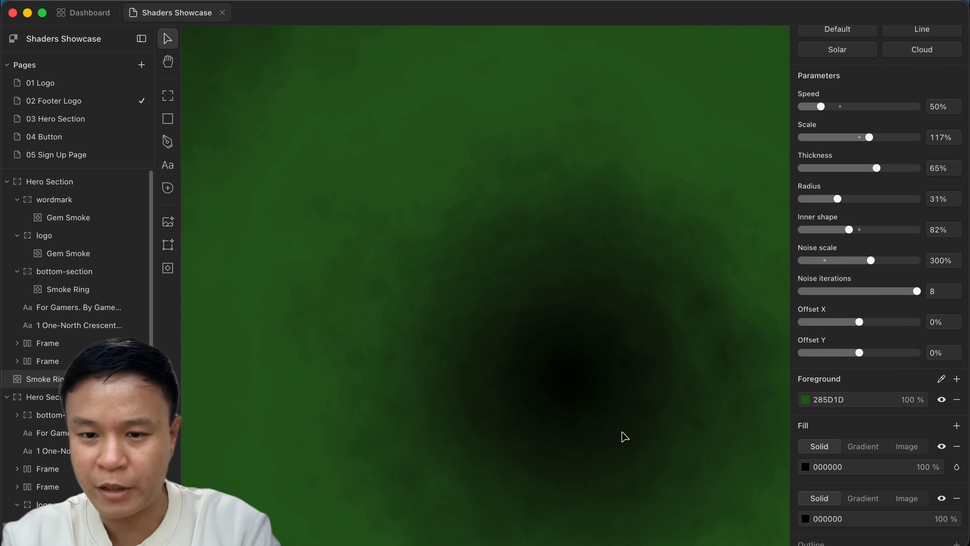
pyautogui.scroll(-5, 620, 422)
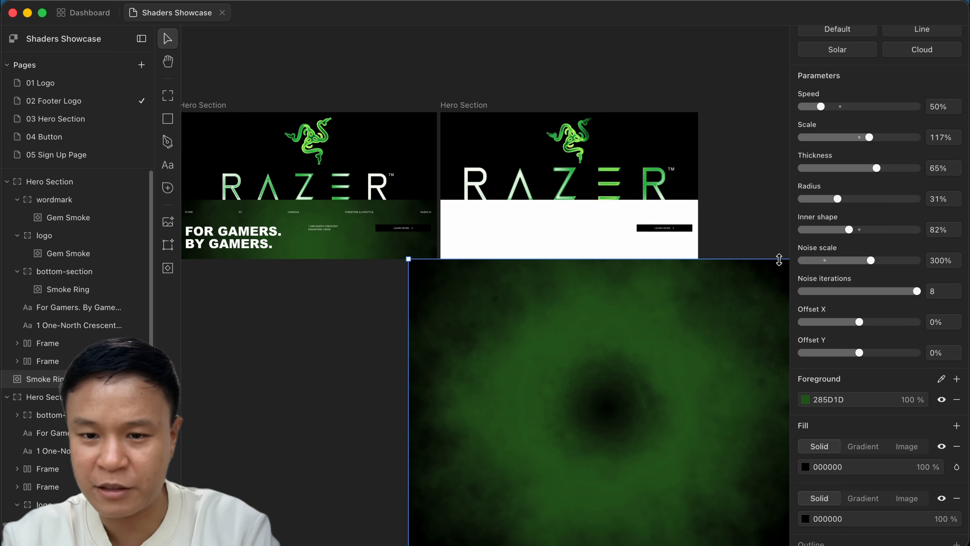
pyautogui.moveTo(864, 259)
pyautogui.mouseDown()
pyautogui.moveTo(844, 264)
pyautogui.moveTo(866, 262)
pyautogui.mouseUp()
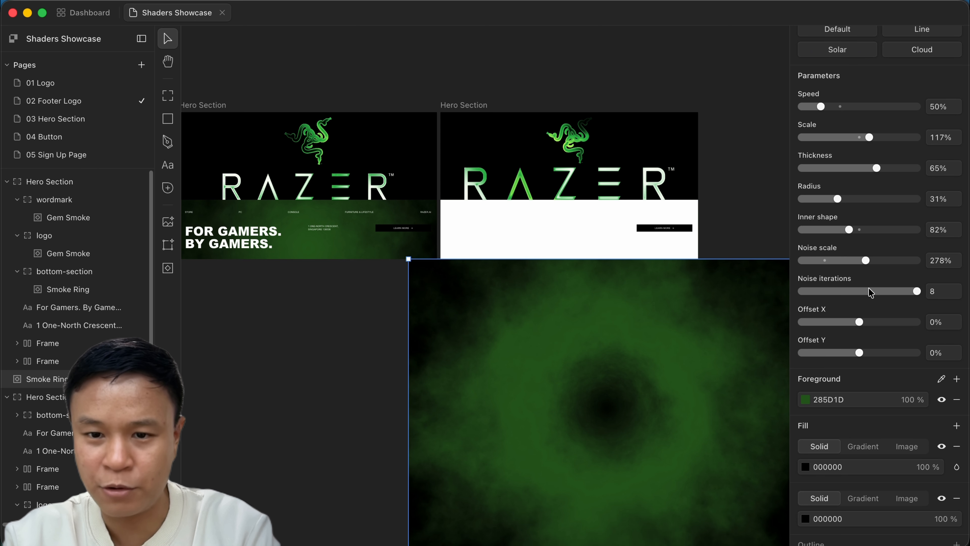
pyautogui.moveTo(910, 293); pyautogui.dragTo(900, 292)
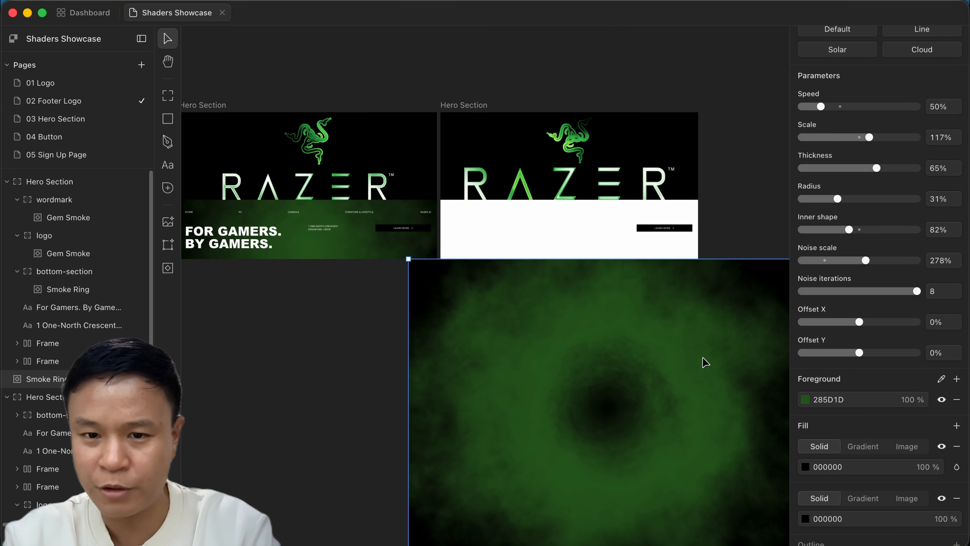
# - Examine the enlarged Smoke Ring's whole pattern beneath the second footer and compare it with the designs above
pyautogui.hscroll(5, 699, 361)
pyautogui.scroll(-3, 699, 361)
pyautogui.hscroll(2, 653, 336)
pyautogui.scroll(-1, 652, 336)
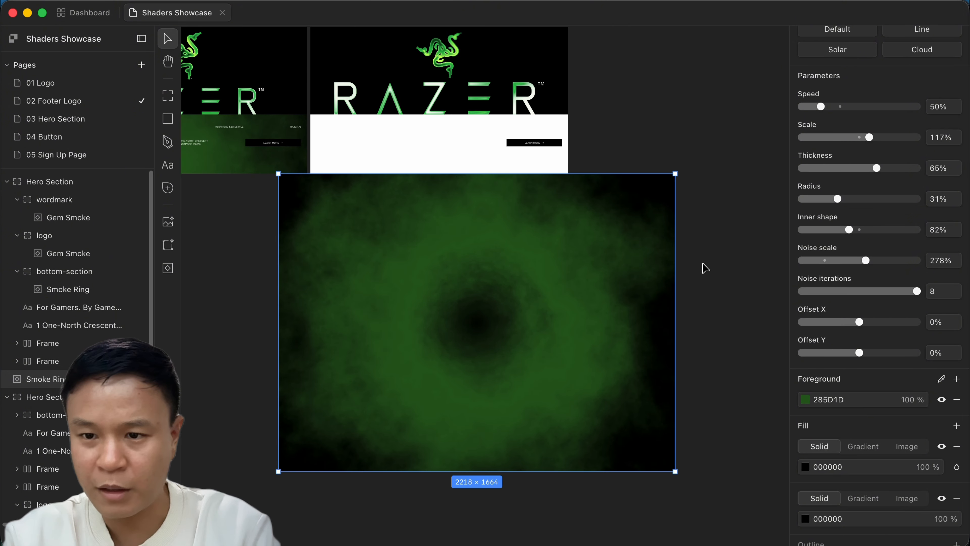
pyautogui.scroll(4, 463, 314)
pyautogui.hscroll(-3, 464, 314)
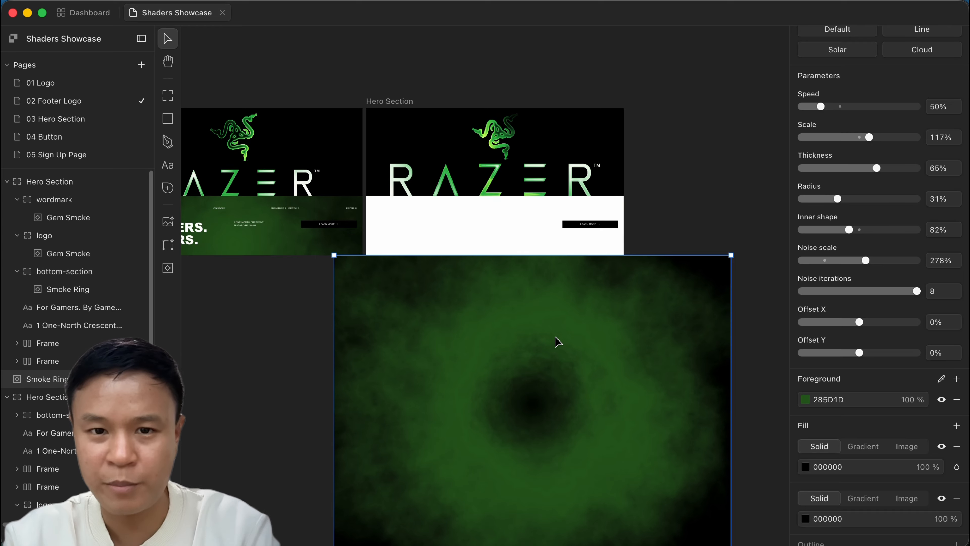
pyautogui.scroll(-3, 603, 361)
pyautogui.hscroll(1, 603, 361)
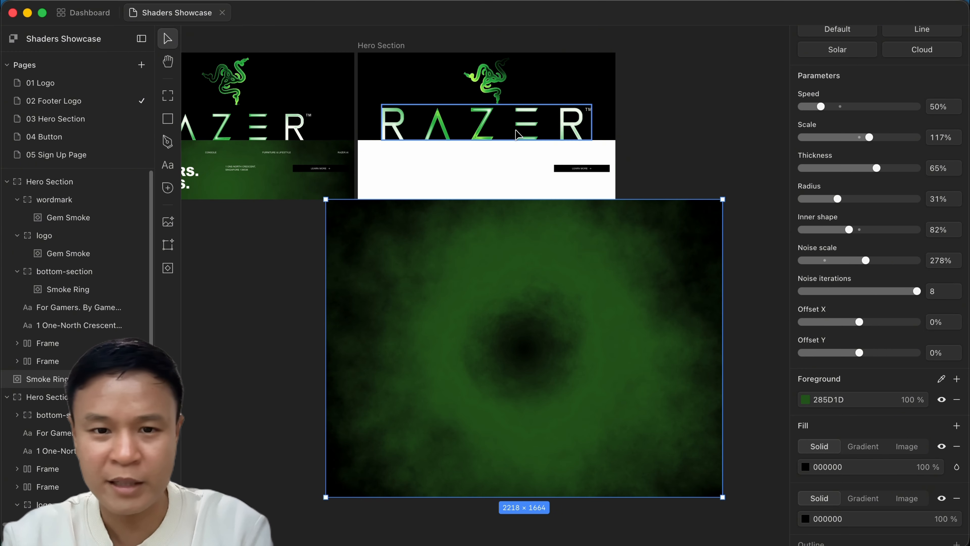
# - Move the Smoke Ring shader from the canvas into the second Hero Section frame
pyautogui.click(701, 158)
pyautogui.click(621, 258)
pyautogui.press('Delete')
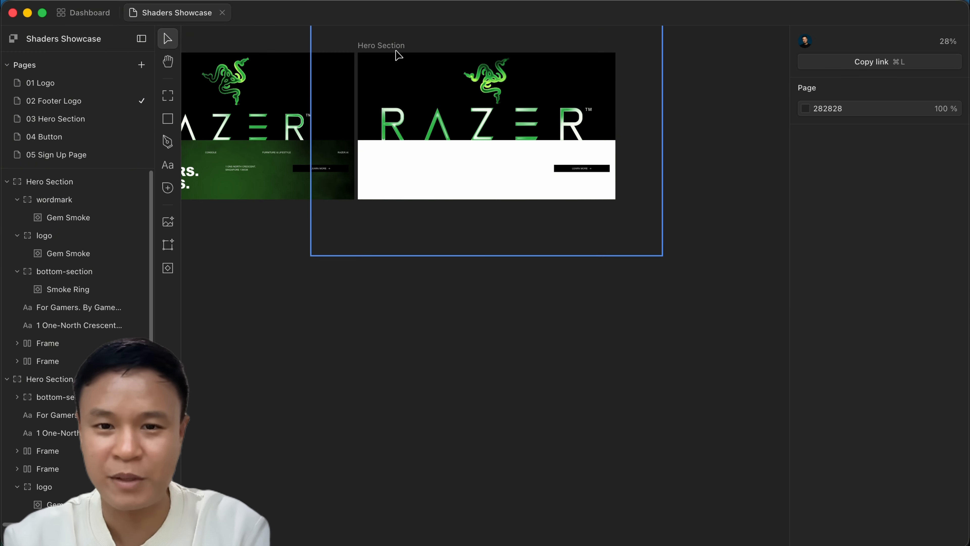
pyautogui.click(392, 46)
pyautogui.press('super+z')
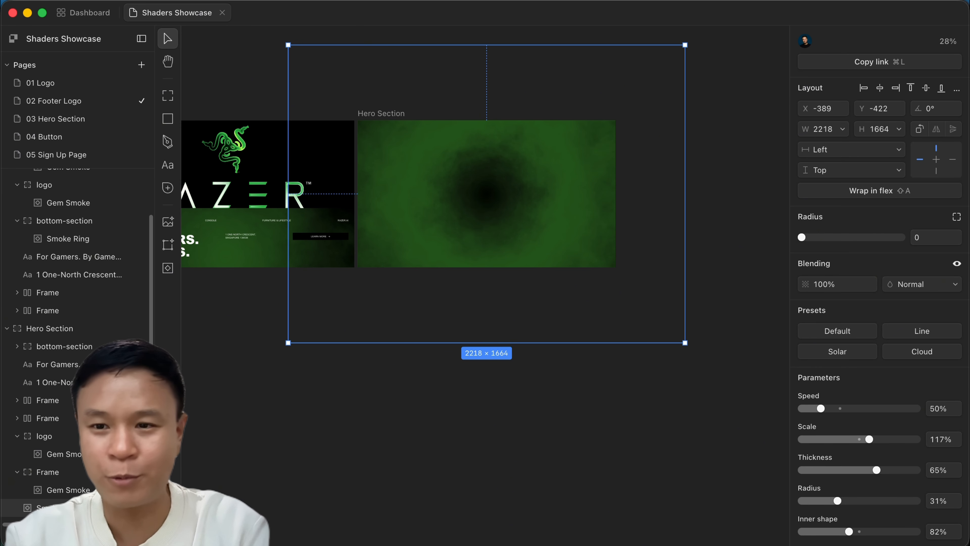
# - Frame the Smoke Ring shader inside the second Hero Section and turn on Clip content for the new frame
pyautogui.rightClick(76, 507)
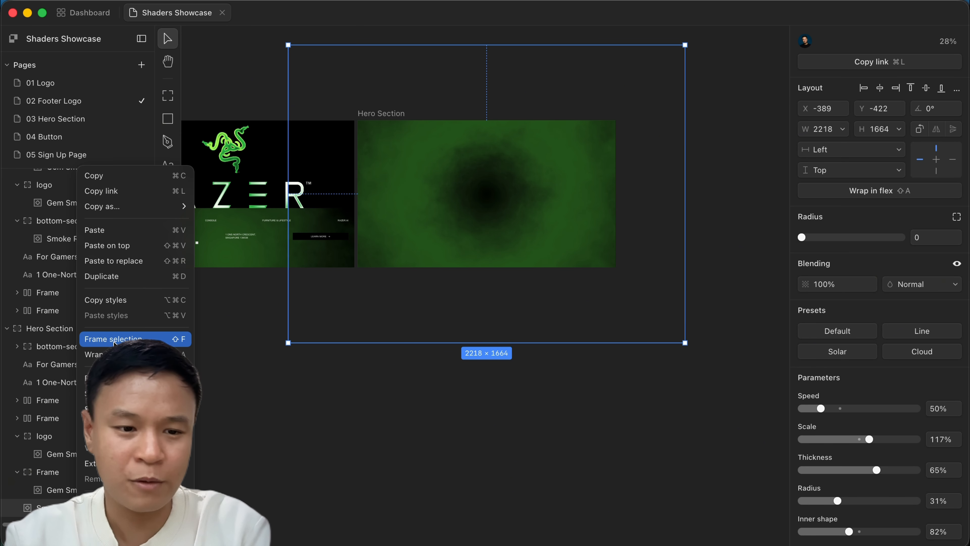
pyautogui.click(114, 340)
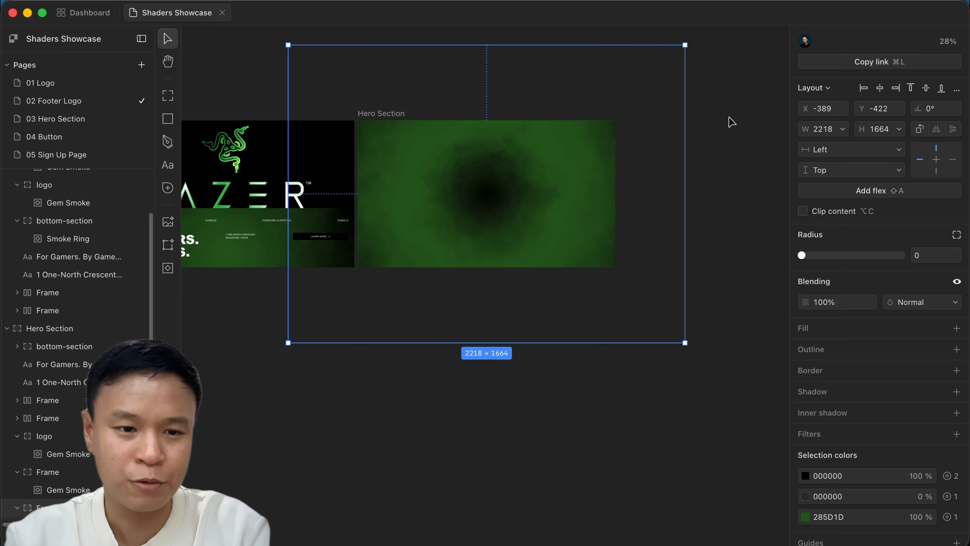
pyautogui.click(807, 212)
# - Crop the Smoke Ring's frame to the second footer's bottom section, 1440 × 331 at X 0, Y 489
pyautogui.moveTo(506, 67); pyautogui.dragTo(488, 208)
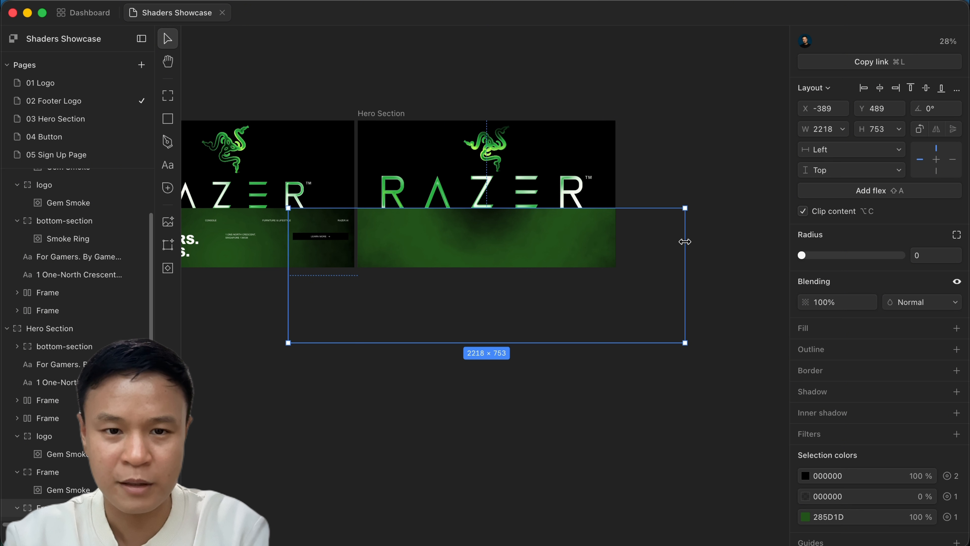
pyautogui.moveTo(685, 242); pyautogui.dragTo(614, 244)
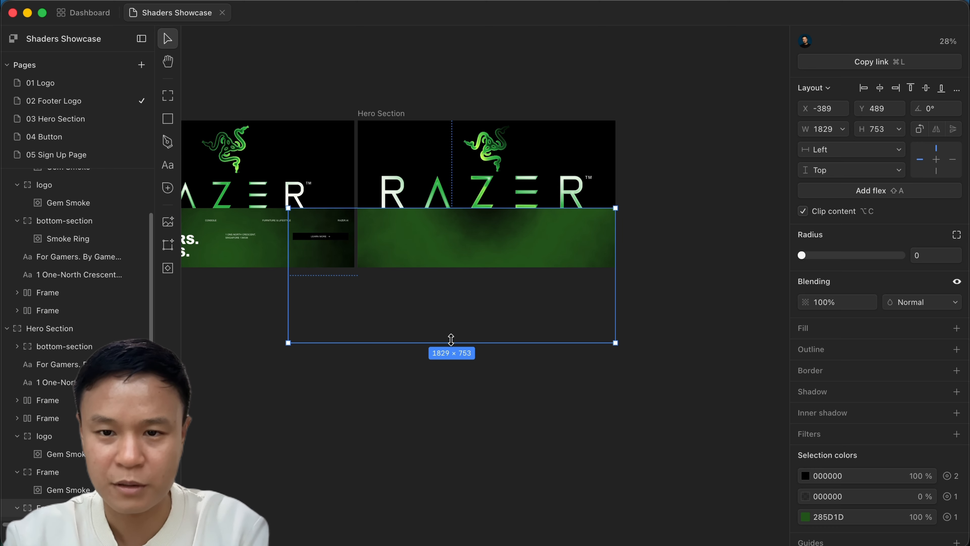
pyautogui.moveTo(451, 339); pyautogui.dragTo(454, 267)
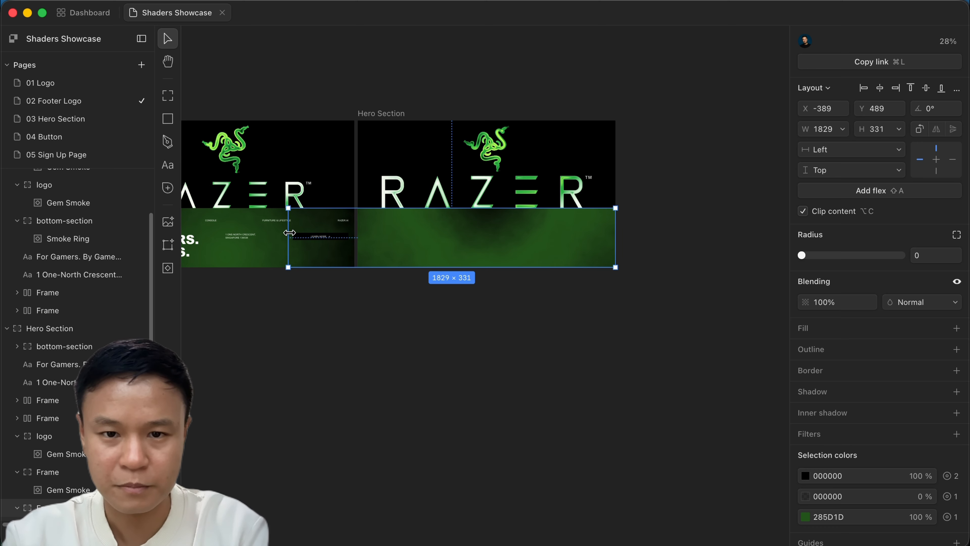
pyautogui.moveTo(289, 232); pyautogui.dragTo(358, 229)
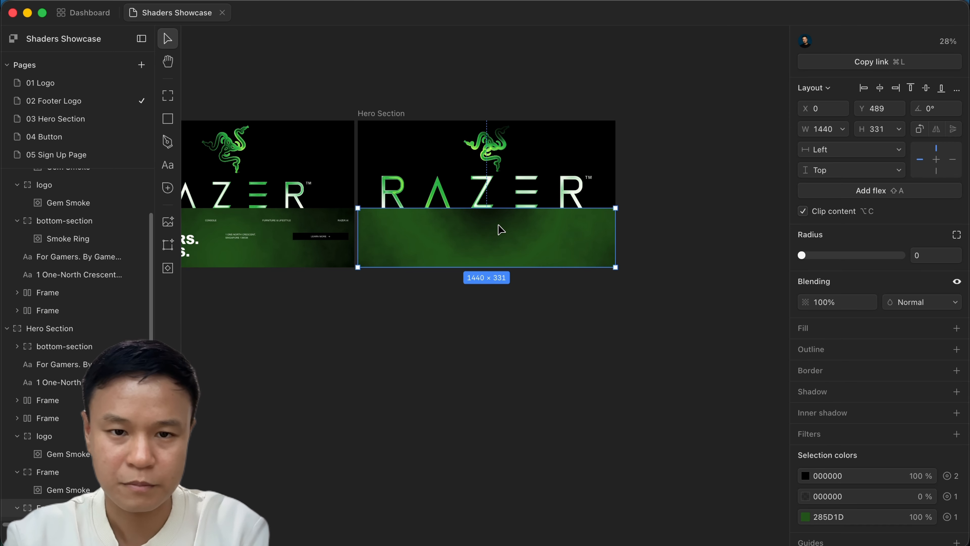
# - Reorder the Smoke Ring's frame to sit directly before bottom-section in the second Hero Section's layers
pyautogui.scroll(5, 501, 230)
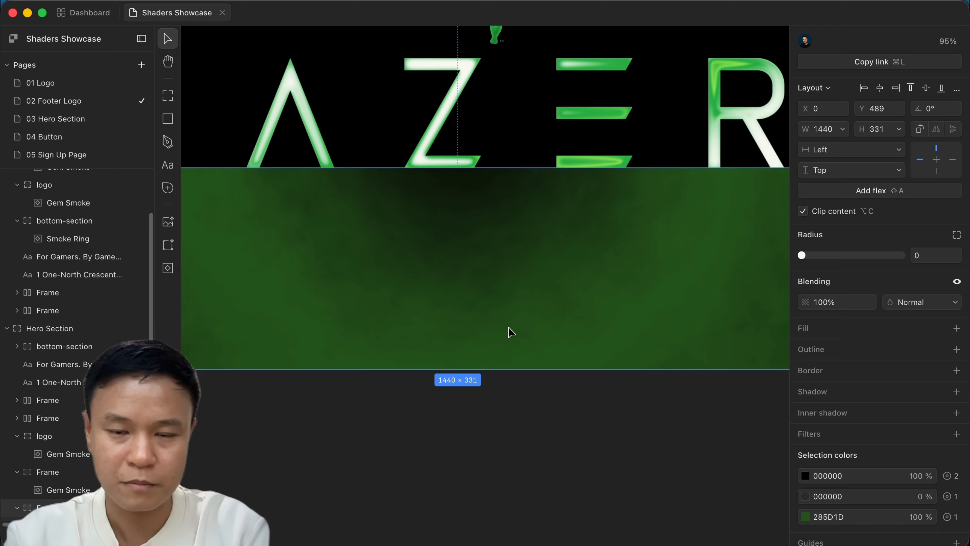
pyautogui.scroll(-1, 540, 335)
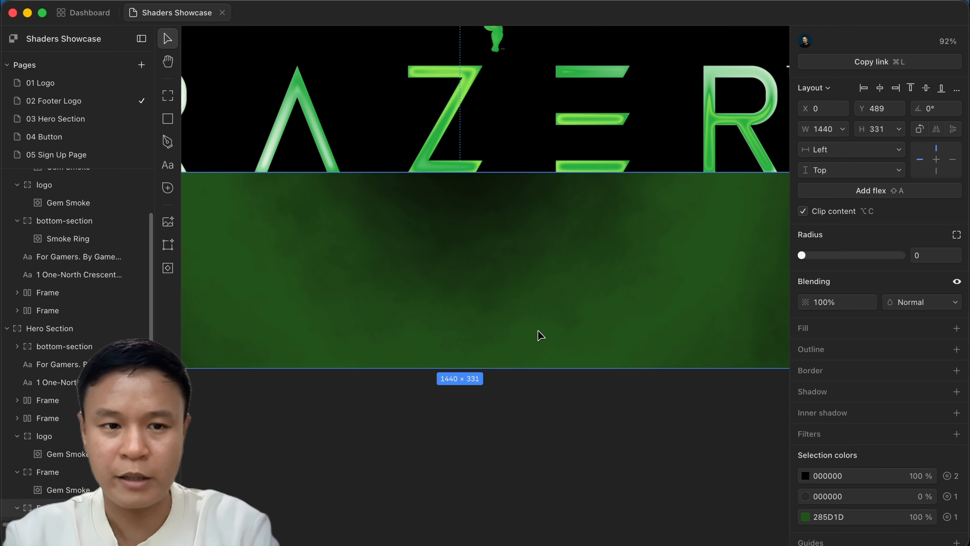
pyautogui.scroll(-5, 541, 335)
pyautogui.scroll(2, 533, 286)
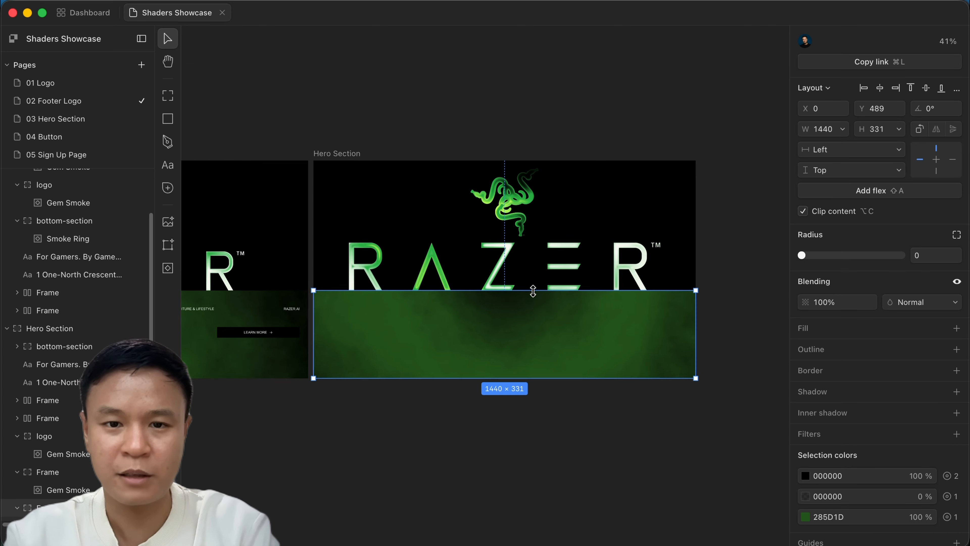
pyautogui.scroll(1, 533, 292)
pyautogui.scroll(-1, 73, 474)
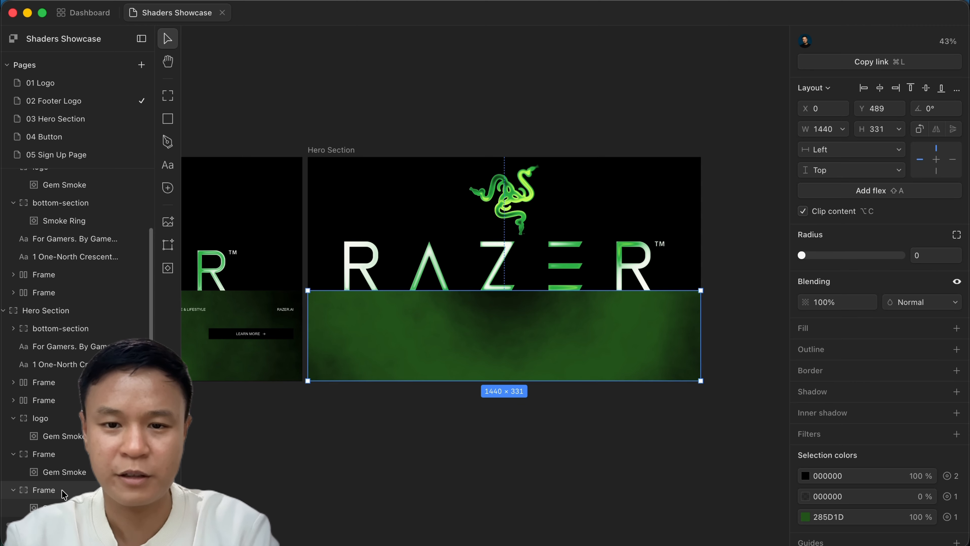
pyautogui.moveTo(63, 494); pyautogui.dragTo(40, 326)
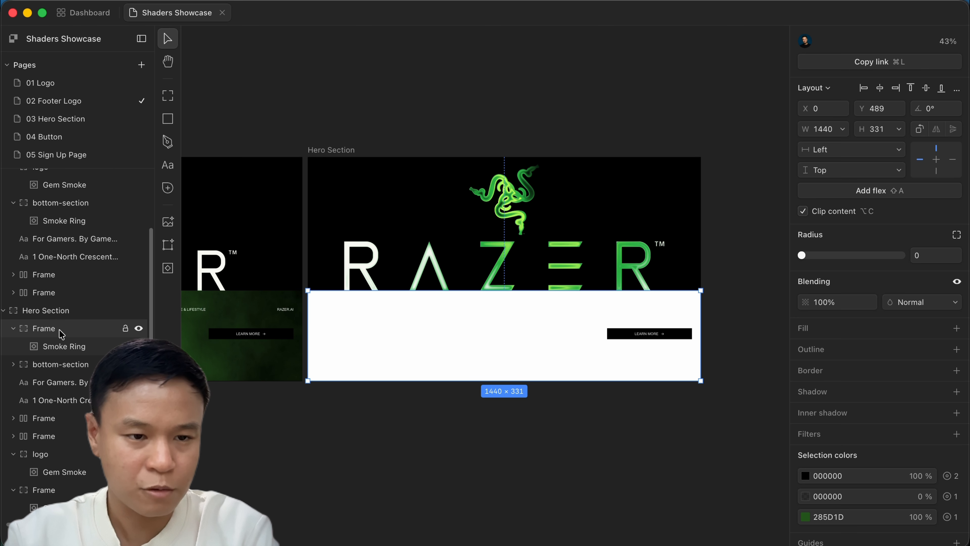
# - Hide the original white bottom-section frame in the second Hero Section's layers
pyautogui.click(14, 331)
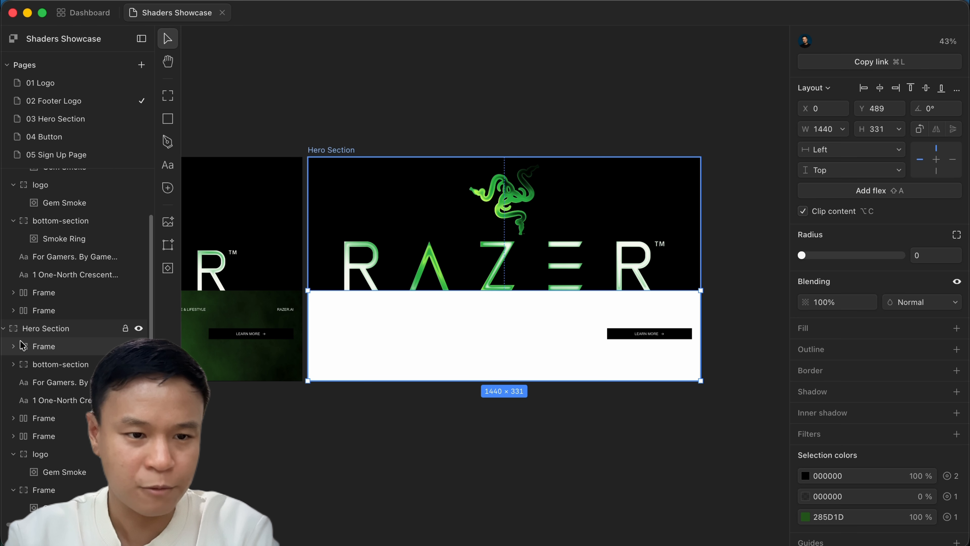
pyautogui.click(14, 366)
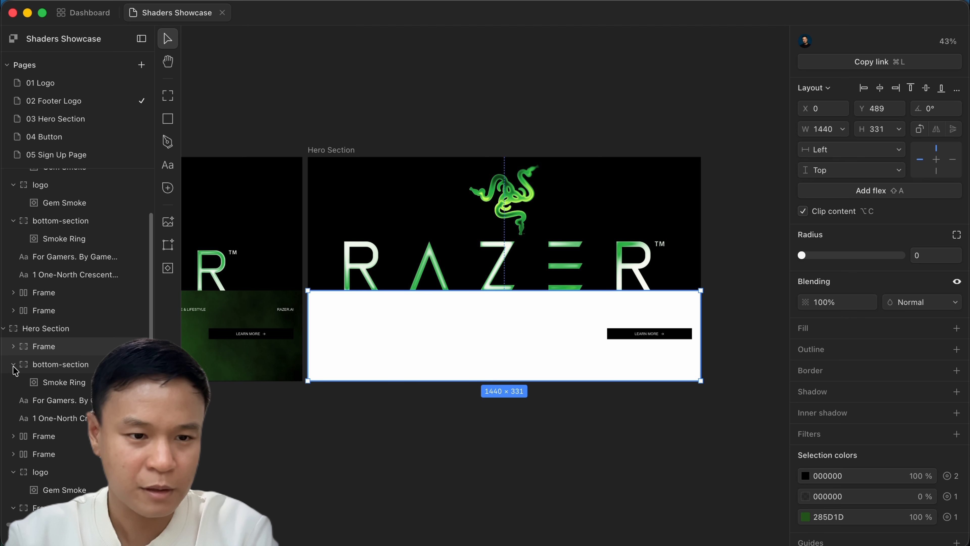
pyautogui.click(15, 367)
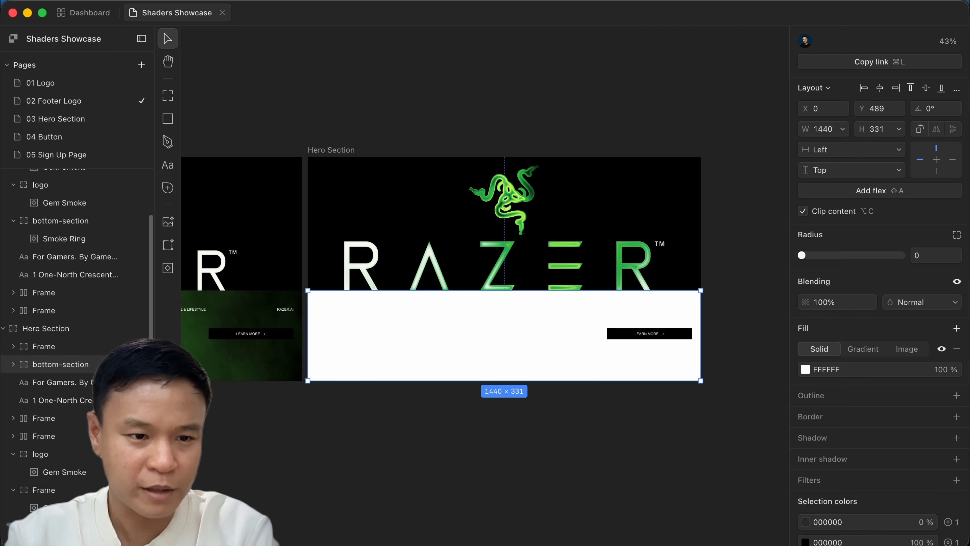
# - Rename the Smoke Ring's parent frame in the second Hero Section as bottom-section
pyautogui.click(64, 346)
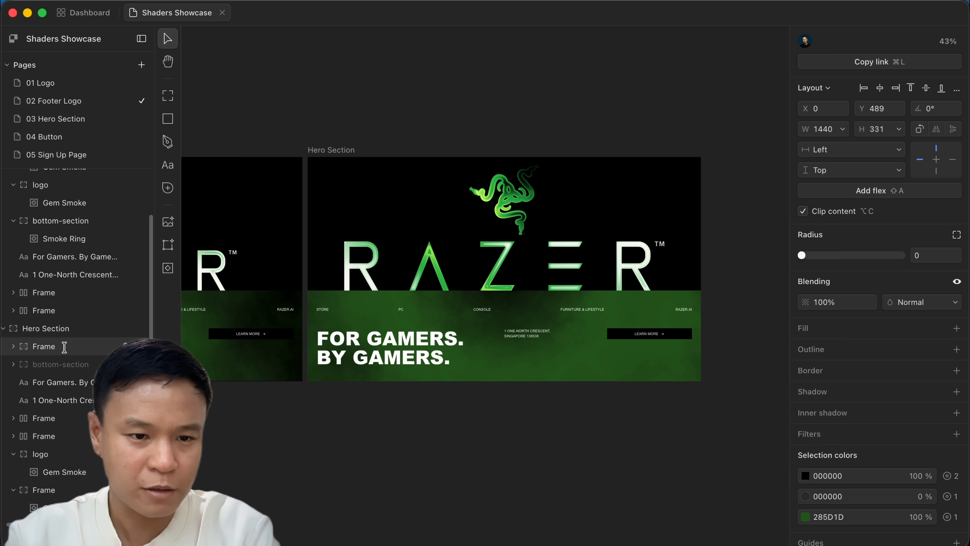
pyautogui.doubleClick(64, 346)
pyautogui.write('botto')
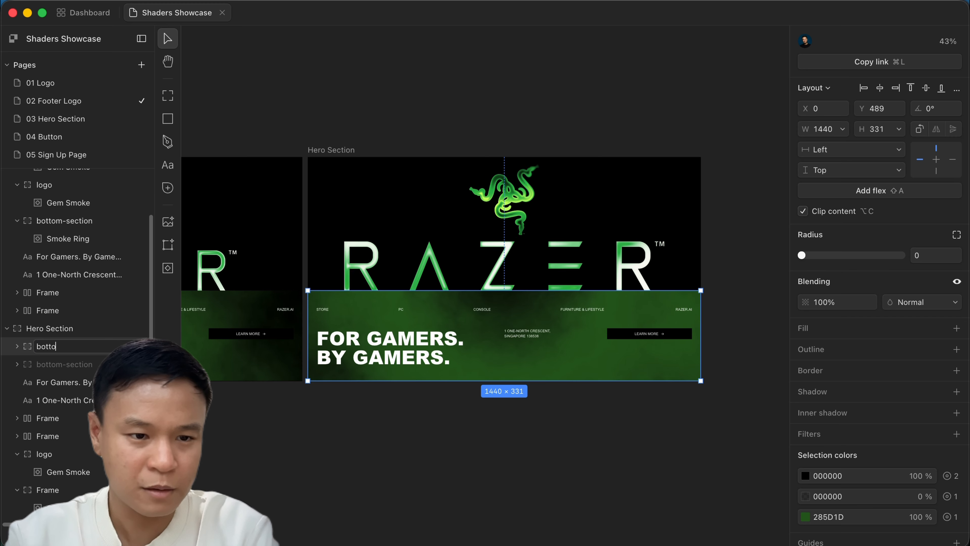
pyautogui.write('m-section')
pyautogui.press('Return')
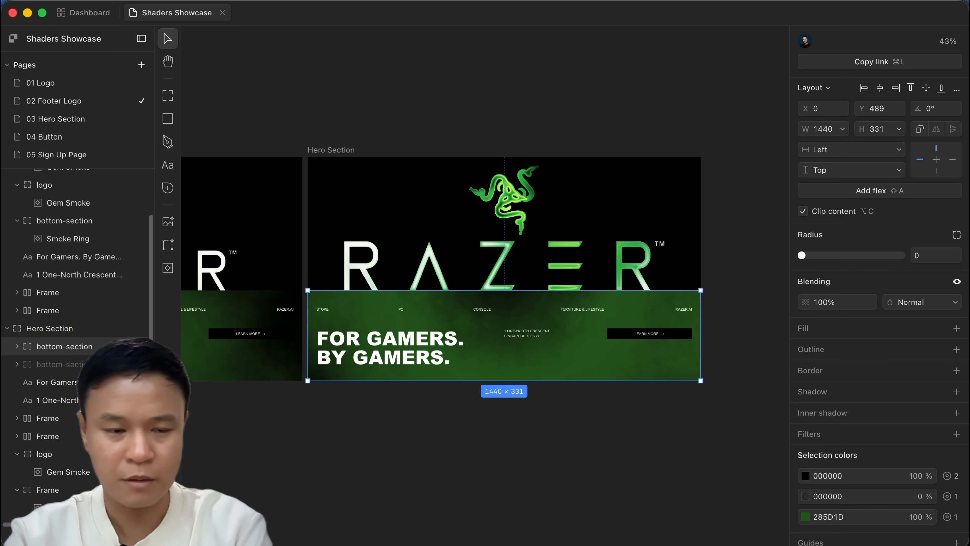
# - Compare the two Razer footers side by side on the canvas
pyautogui.click(586, 372)
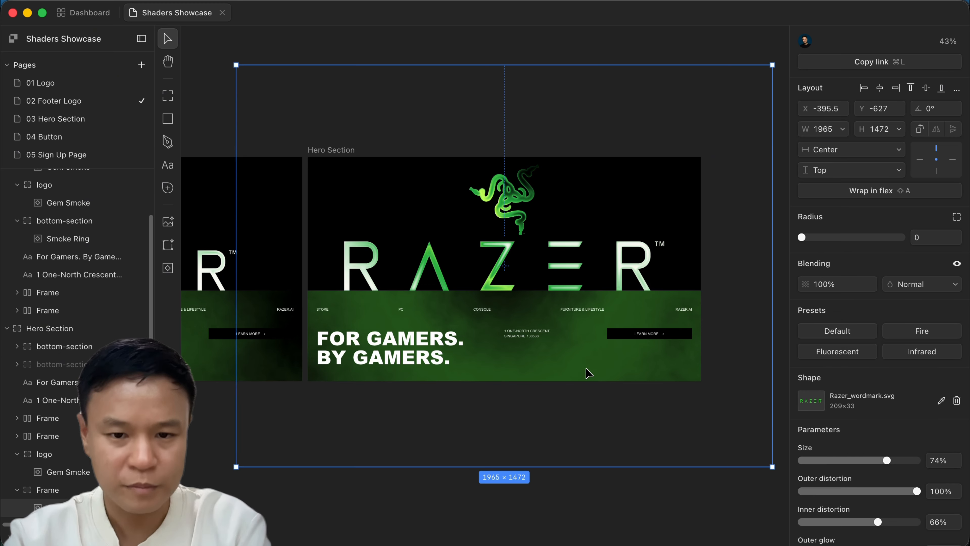
pyautogui.hscroll(-2, 590, 373)
pyautogui.hscroll(-6, 589, 373)
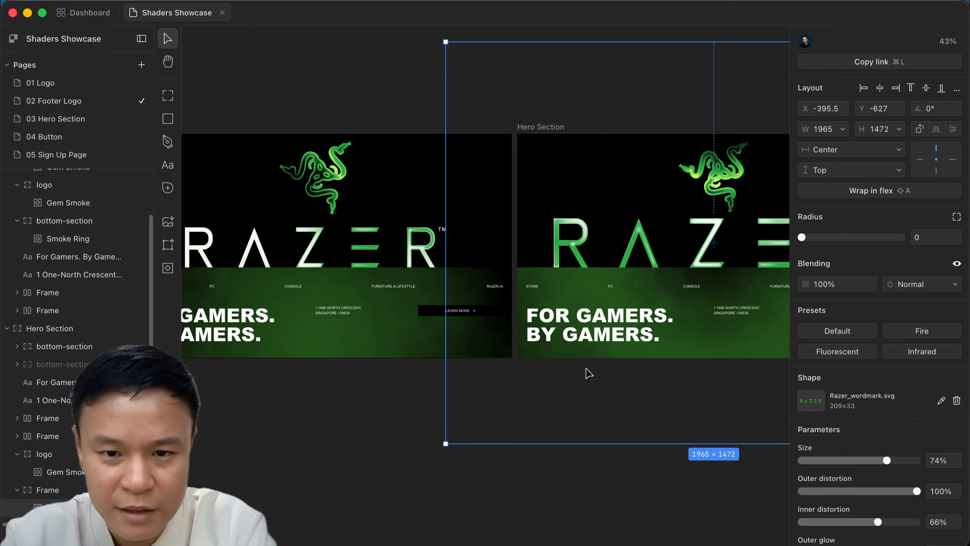
pyautogui.scroll(-3, 392, 450)
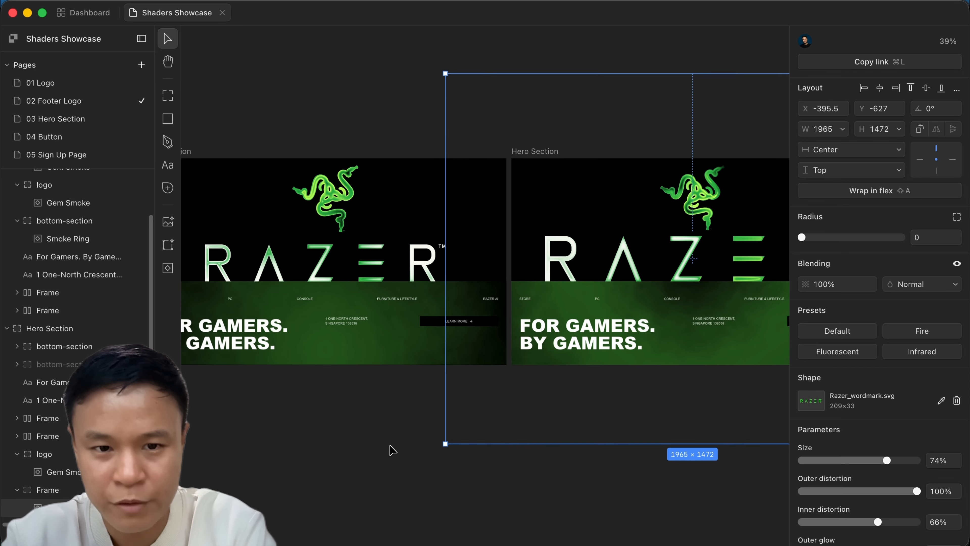
pyautogui.click(392, 450)
pyautogui.scroll(-2, 391, 449)
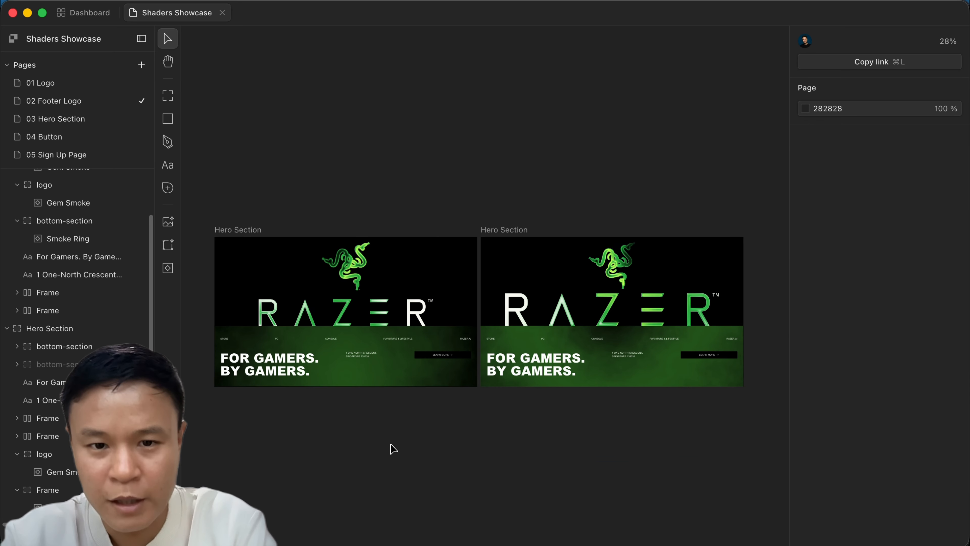
pyautogui.click(640, 382)
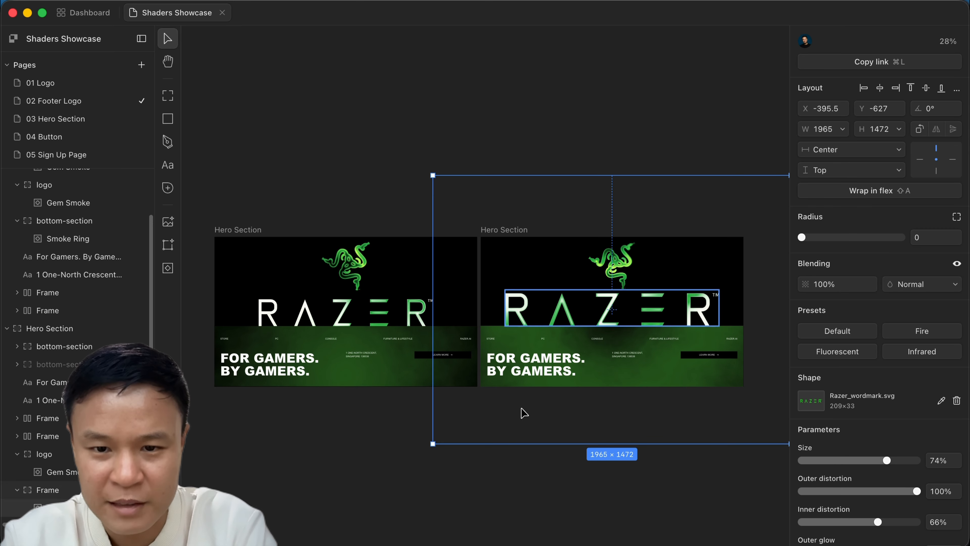
pyautogui.hotkey('shift', 'Down')
pyautogui.hotkey('shift', 'Down')
pyautogui.hotkey('shift', 'Down')
pyautogui.hotkey('shift', 'Down')
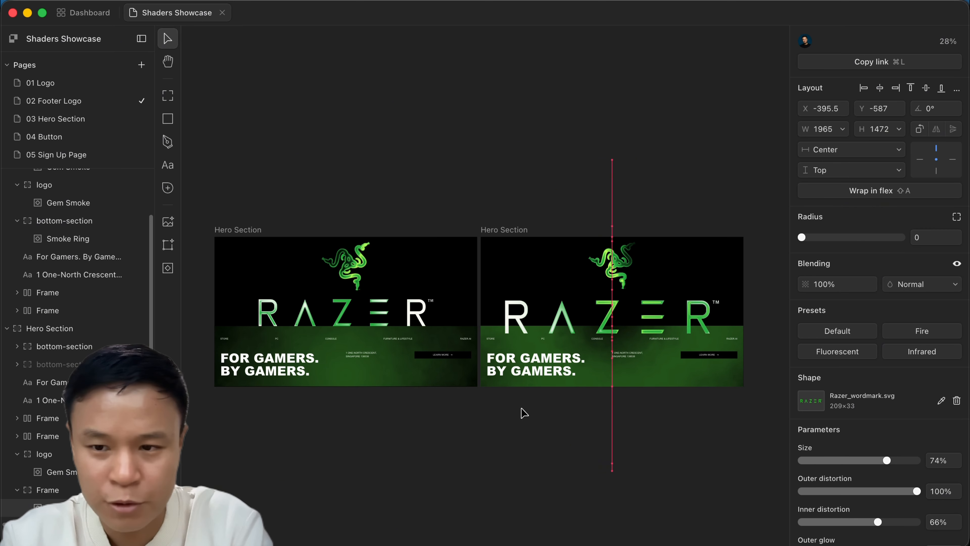
pyautogui.hotkey('shift', 'Up')
pyautogui.hotkey('shift', 'Up')
pyautogui.hotkey('shift', 'Up')
pyautogui.hotkey('shift', 'Up')
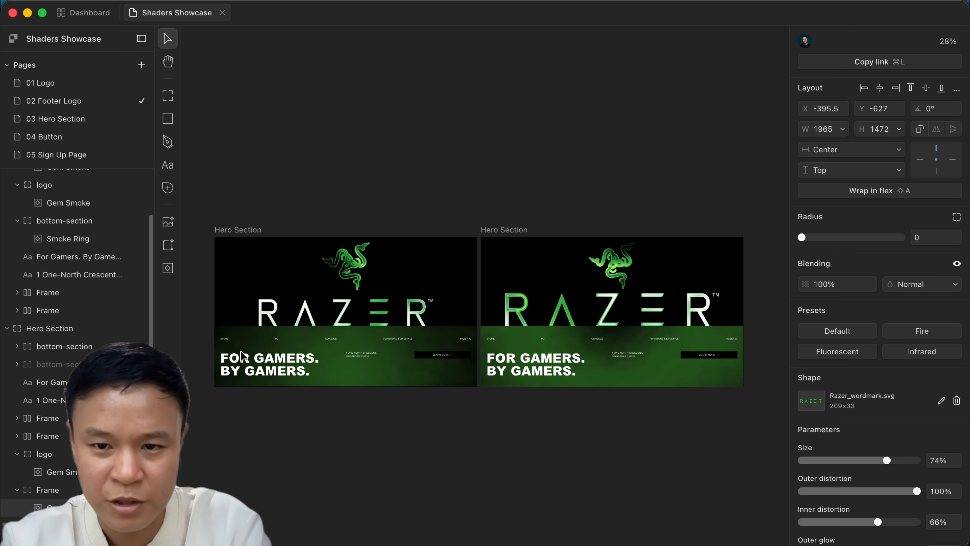
# - Move the Smoke Ring inside the second footer's visible bottom-section down to Y -479
pyautogui.click(27, 348)
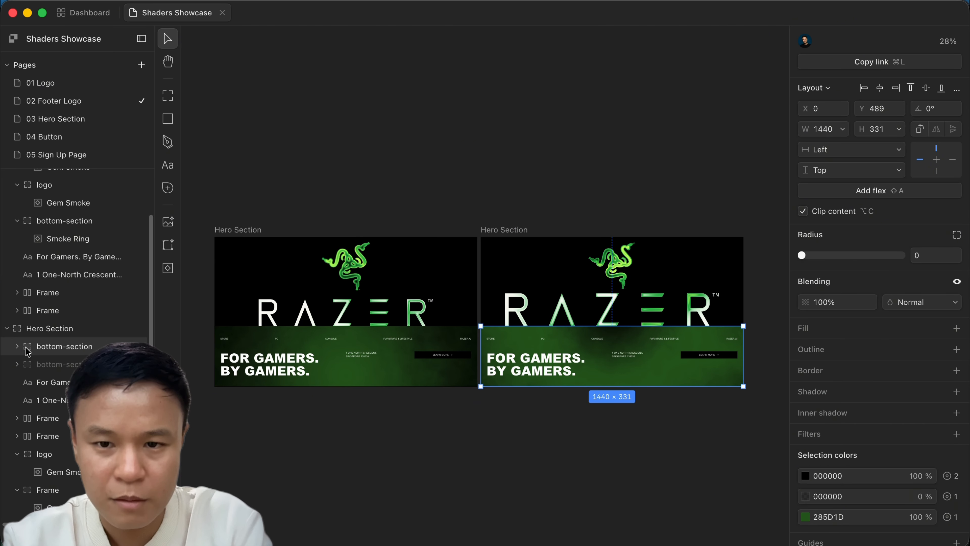
pyautogui.click(17, 346)
pyautogui.click(60, 363)
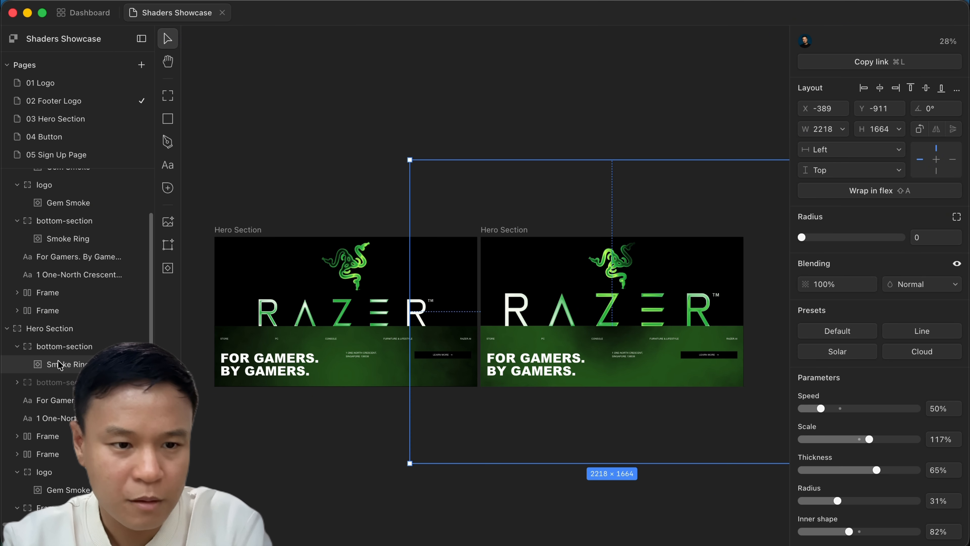
pyautogui.press('Down')
pyautogui.press('Down')
pyautogui.press('Down')
pyautogui.press('Down')
pyautogui.press('Down')
pyautogui.press('Down')
pyautogui.press('Down')
pyautogui.press('Down')
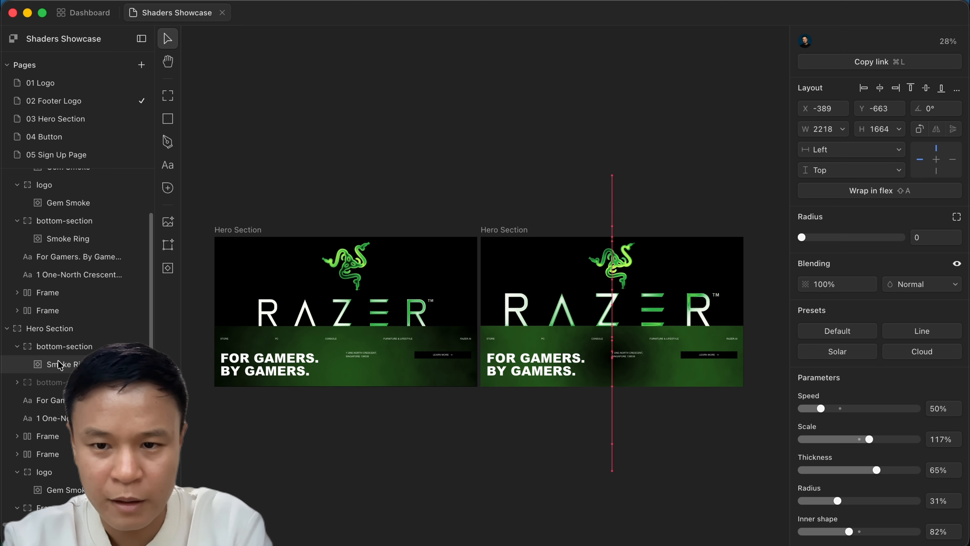
pyautogui.hotkey('shift', 'Down')
pyautogui.hotkey('shift', 'Down')
pyautogui.hotkey('shift', 'Down')
pyautogui.hotkey('shift', 'Down')
pyautogui.hotkey('shift', 'Down')
pyautogui.hotkey('shift', 'Down')
pyautogui.hotkey('shift', 'Down')
pyautogui.hotkey('shift', 'Down')
pyautogui.hotkey('shift', 'Down')
pyautogui.hotkey('shift', 'Down')
pyautogui.hotkey('shift', 'Down')
pyautogui.hotkey('shift', 'Down')
pyautogui.hotkey('shift', 'Down')
pyautogui.hotkey('shift', 'Down')
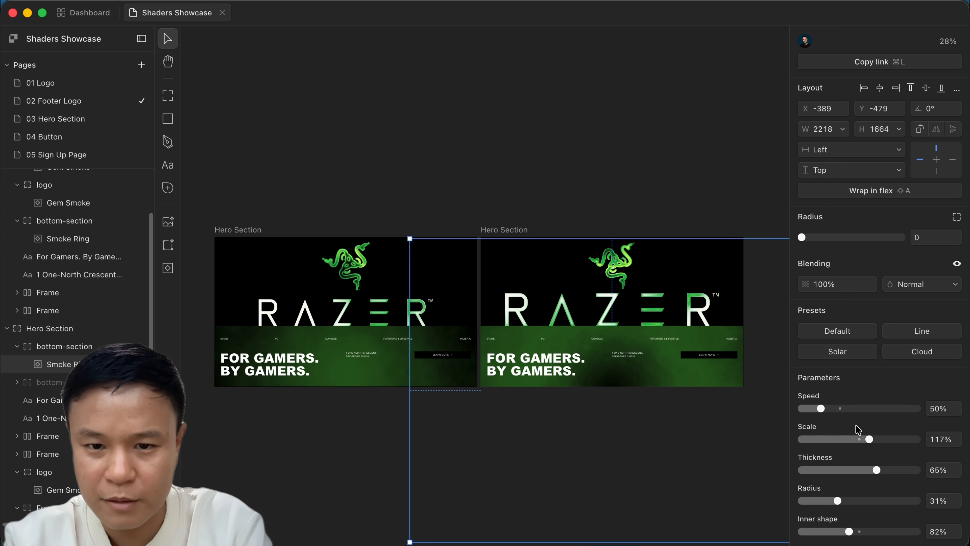
# - Set the second footer's Smoke Ring shader to 78% scale and 41% radius
pyautogui.moveTo(868, 439); pyautogui.dragTo(853, 443)
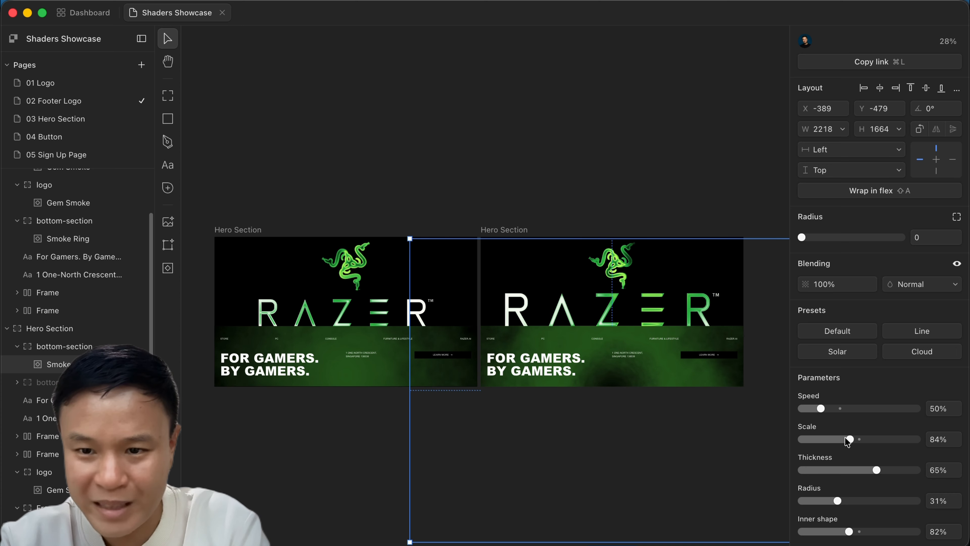
pyautogui.moveTo(850, 442); pyautogui.dragTo(845, 442)
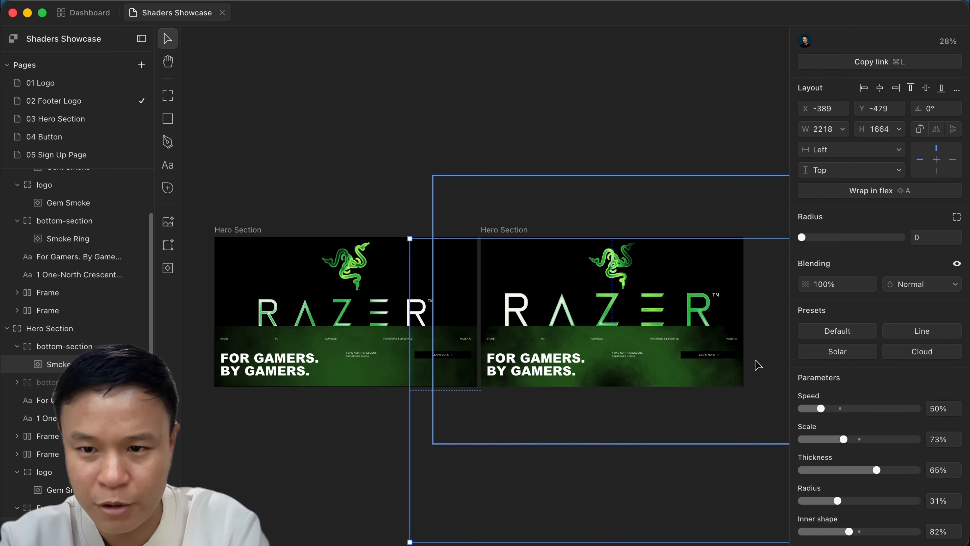
pyautogui.moveTo(841, 443); pyautogui.dragTo(843, 443)
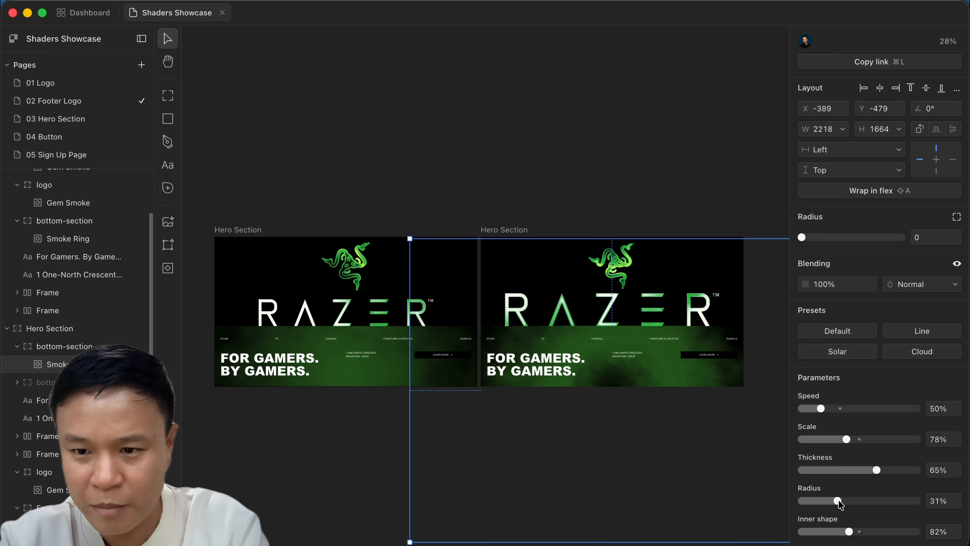
pyautogui.moveTo(838, 501); pyautogui.dragTo(846, 501)
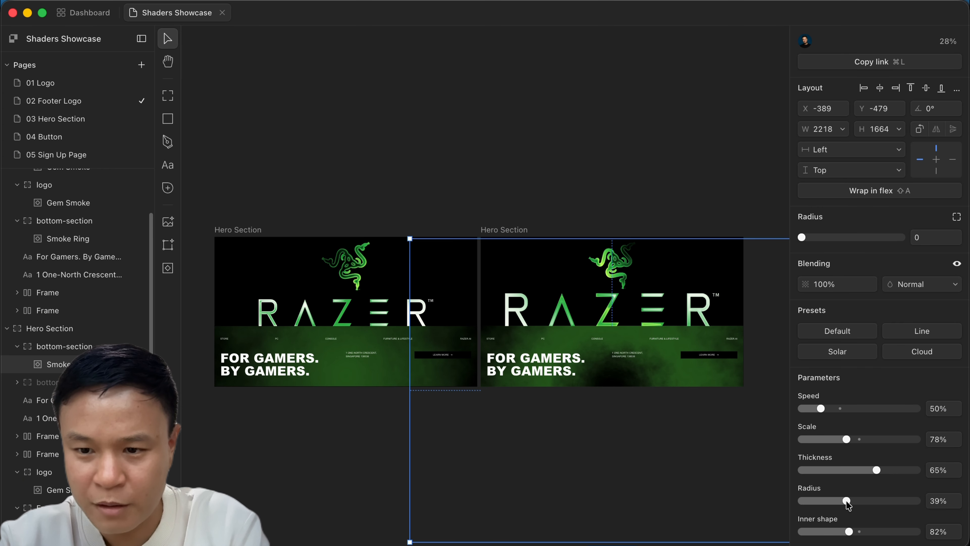
pyautogui.click(855, 501)
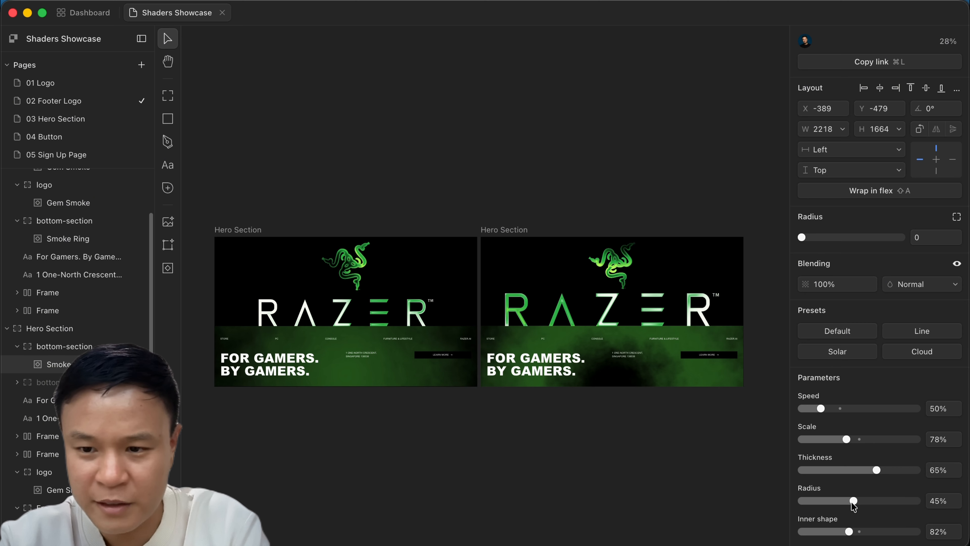
pyautogui.moveTo(852, 501); pyautogui.dragTo(850, 502)
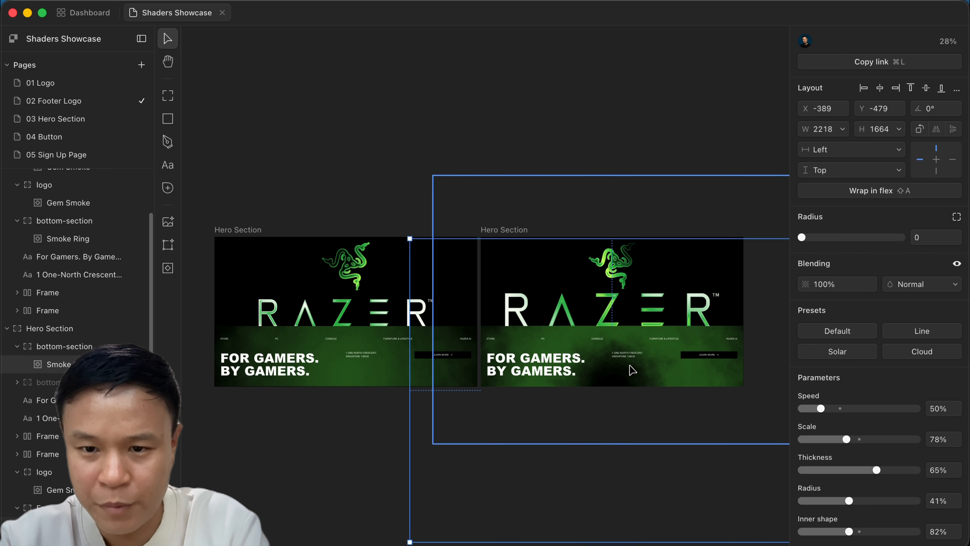
pyautogui.click(662, 116)
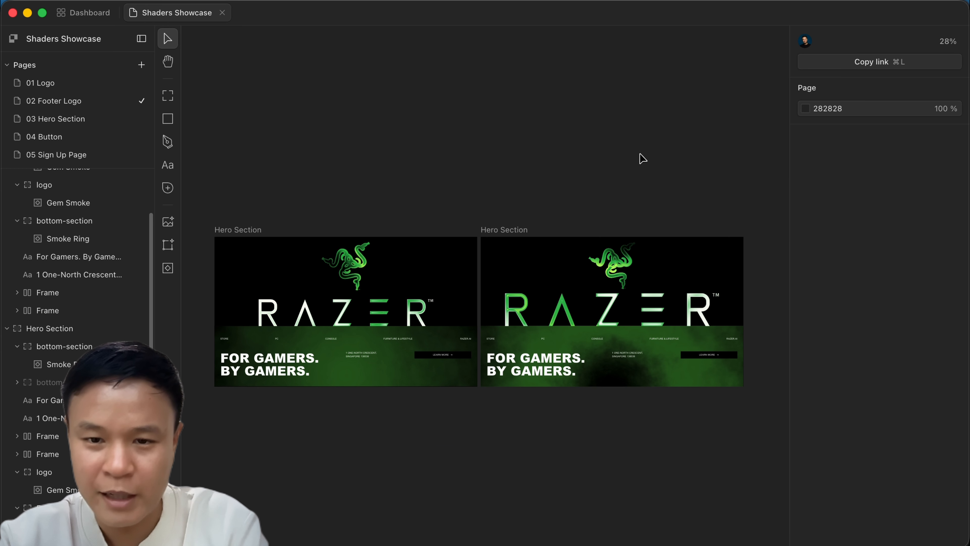
pyautogui.scroll(5, 693, 223)
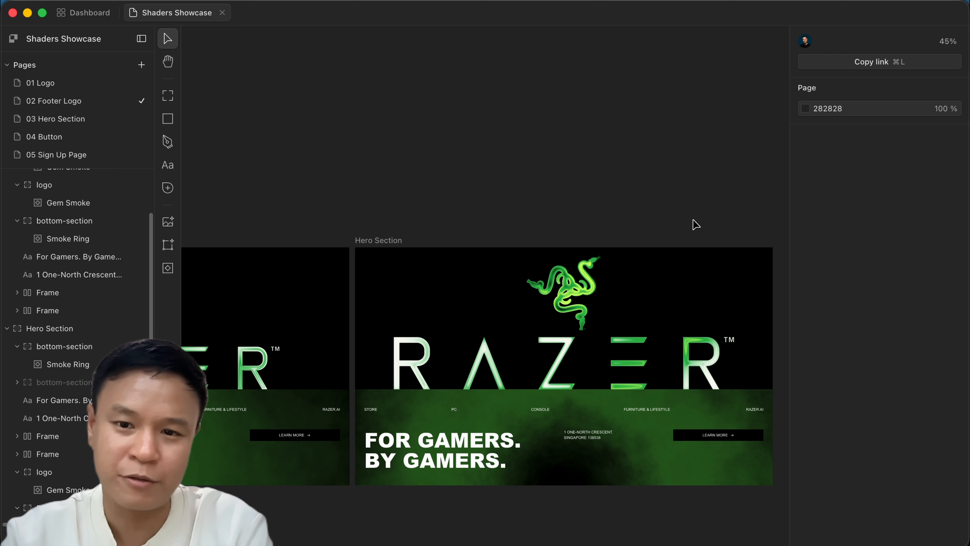
pyautogui.scroll(-4, 693, 223)
pyautogui.hscroll(5, 693, 223)
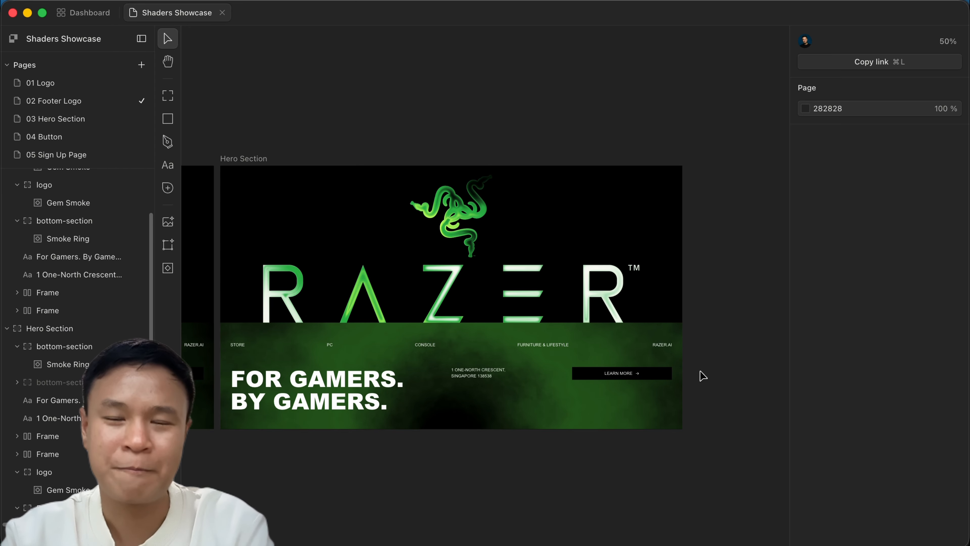
pyautogui.click(646, 544)
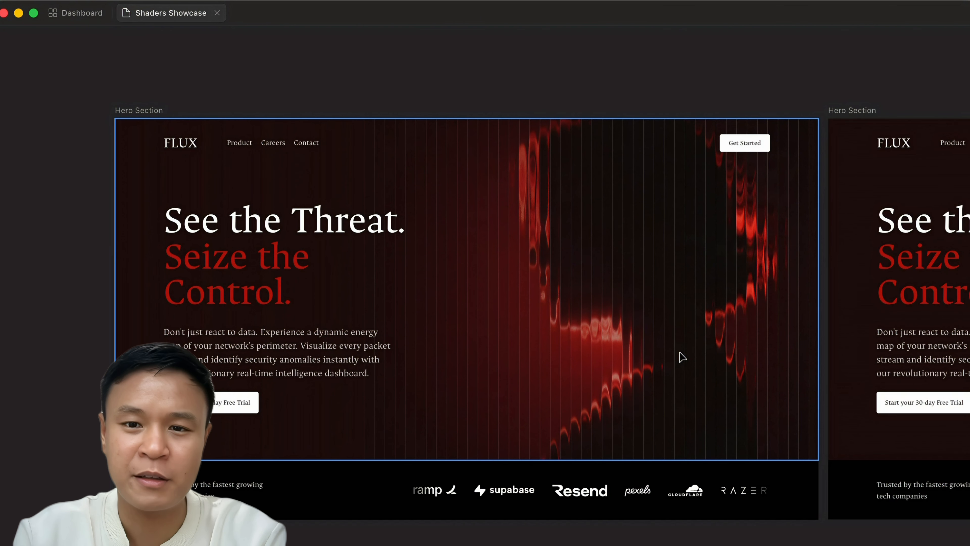
# - Bring the second FLUX Hero Section into view and show the hidden interface panels on the 03 Hero Section page
pyautogui.scroll(-3, 679, 377)
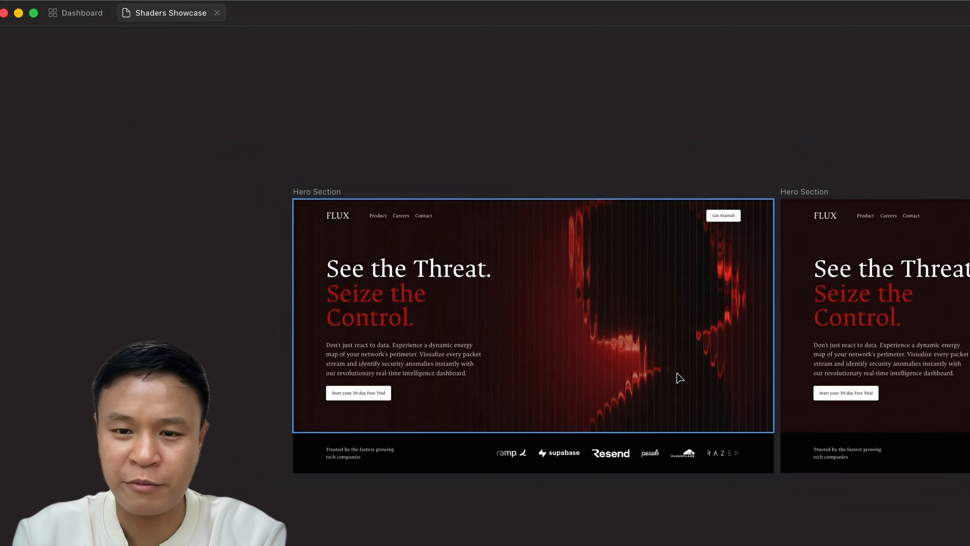
pyautogui.hscroll(5, 684, 377)
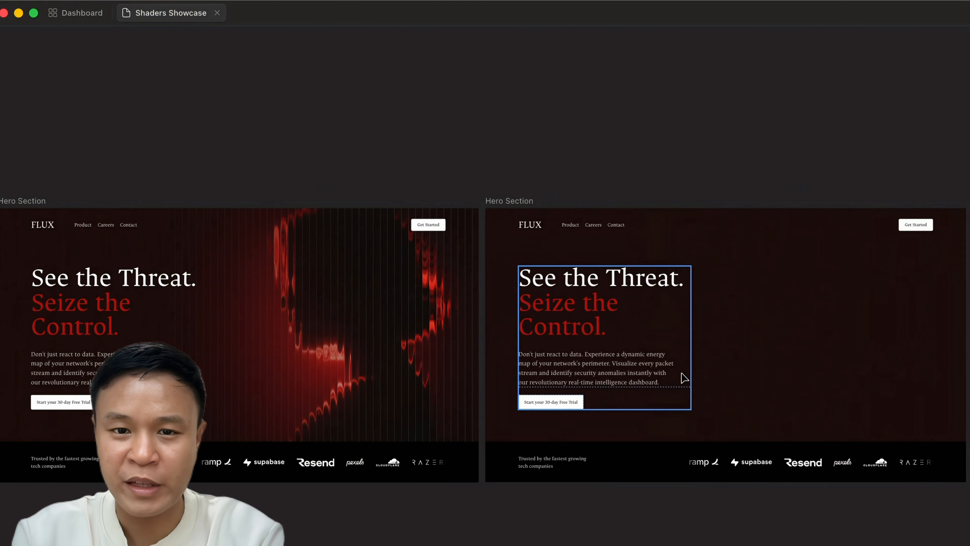
pyautogui.click(684, 369)
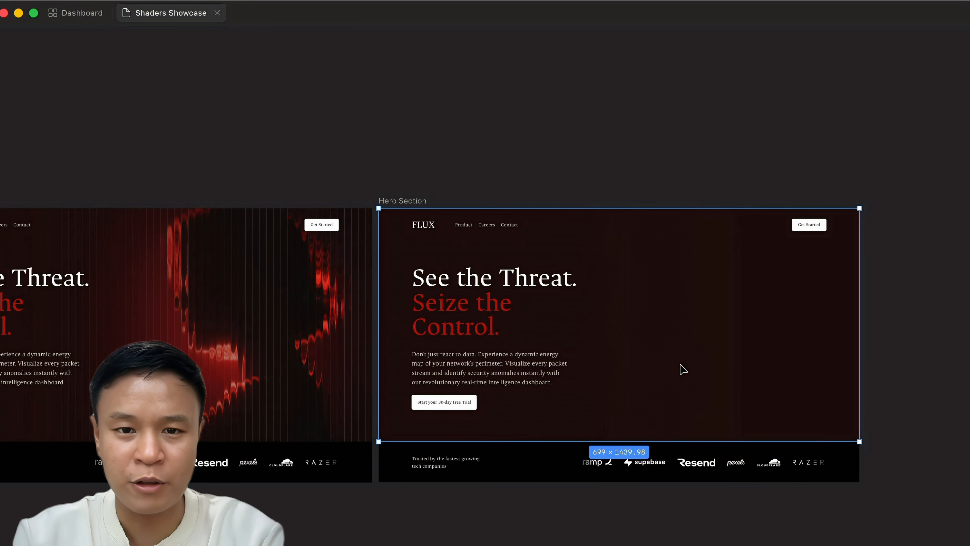
pyautogui.press('super+backslash')
pyautogui.click(619, 137)
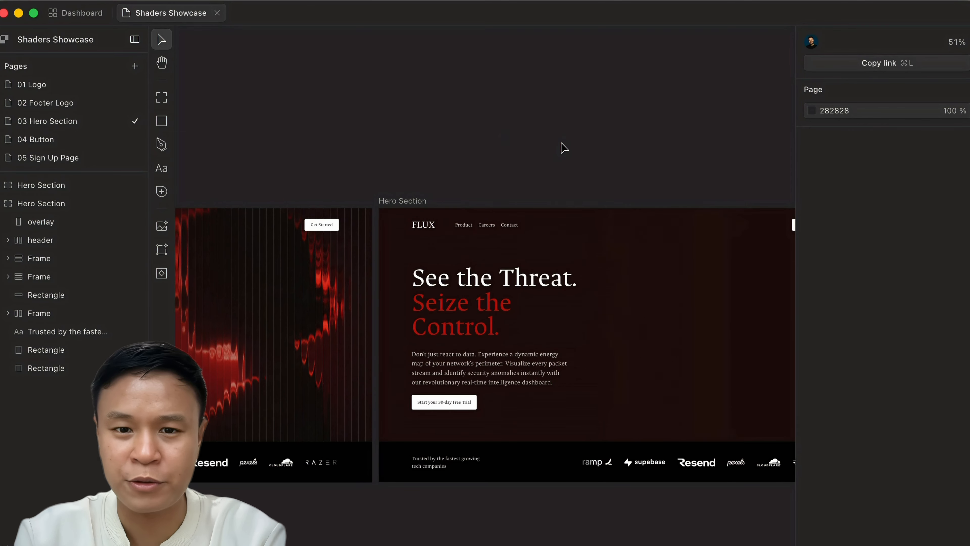
# - Add a Fluted Glass image filter shader to the 03 Hero Section page
pyautogui.hscroll(3, 564, 148)
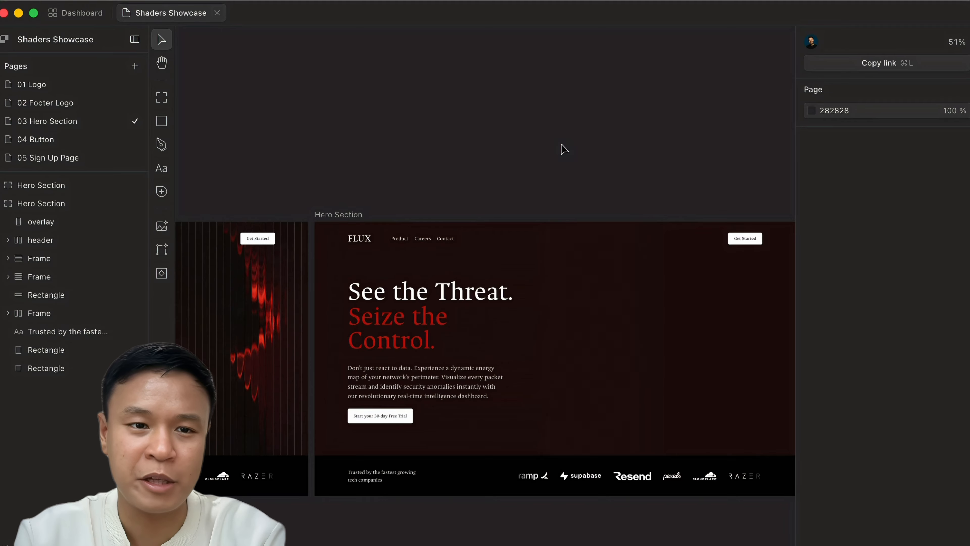
pyautogui.click(161, 278)
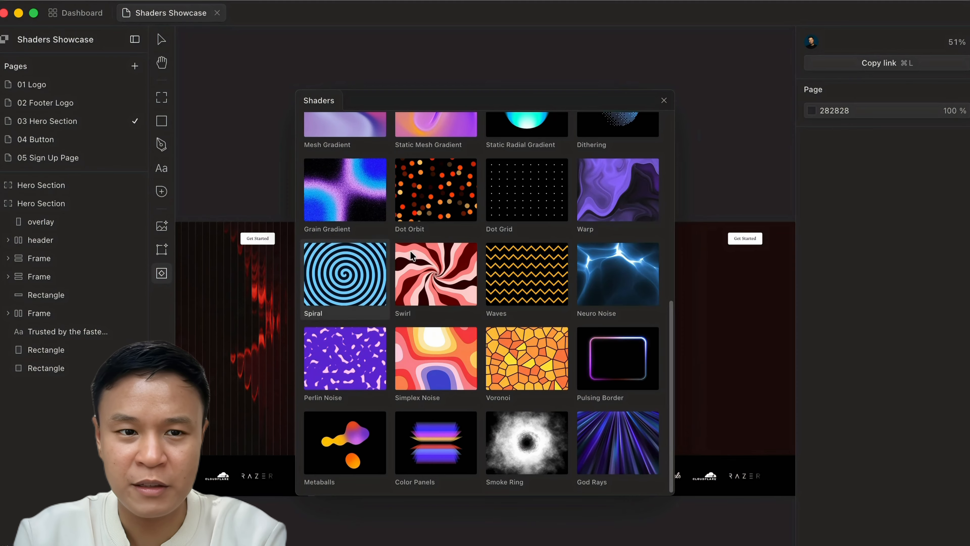
pyautogui.scroll(10, 573, 305)
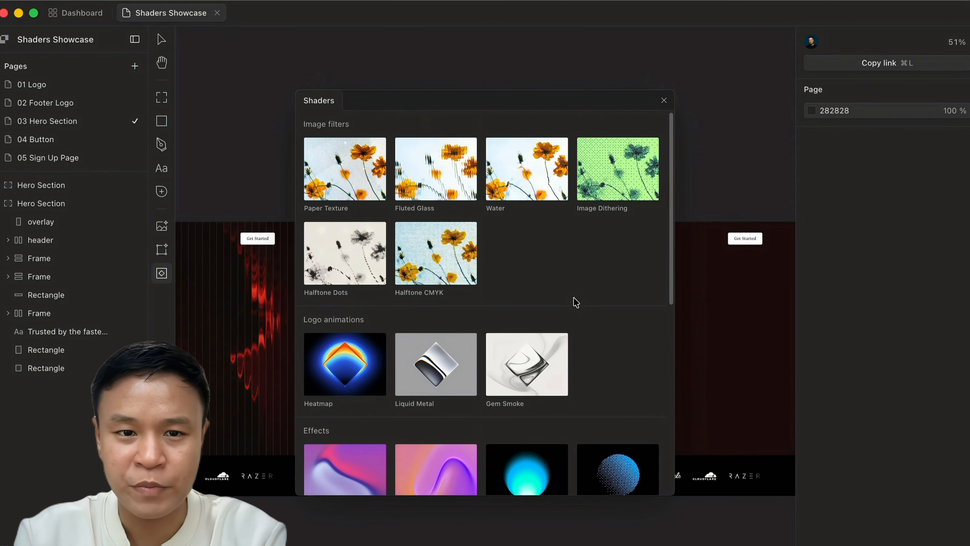
pyautogui.click(409, 184)
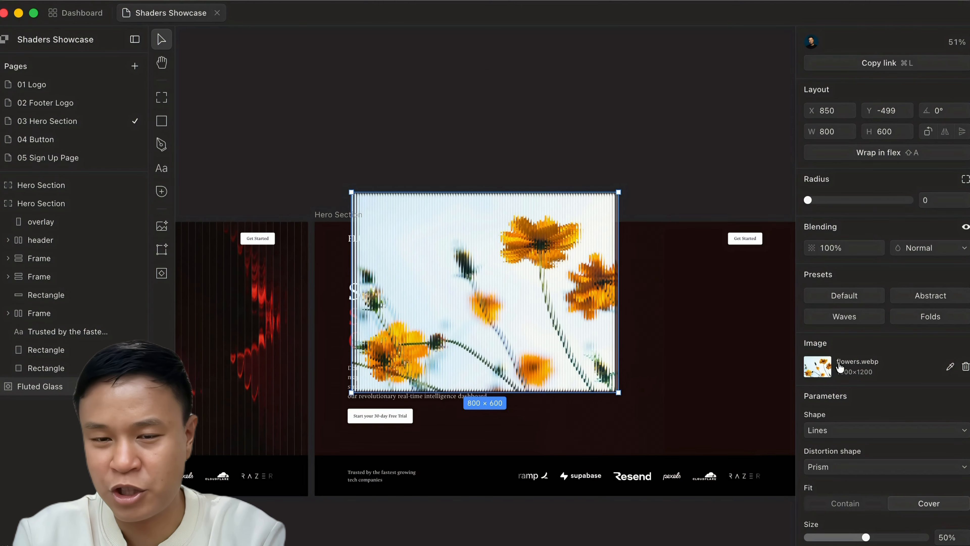
# - Replace the shader's flower image with the 1280×1280 red side-profile silhouette JPG from the public folder
pyautogui.click(818, 367)
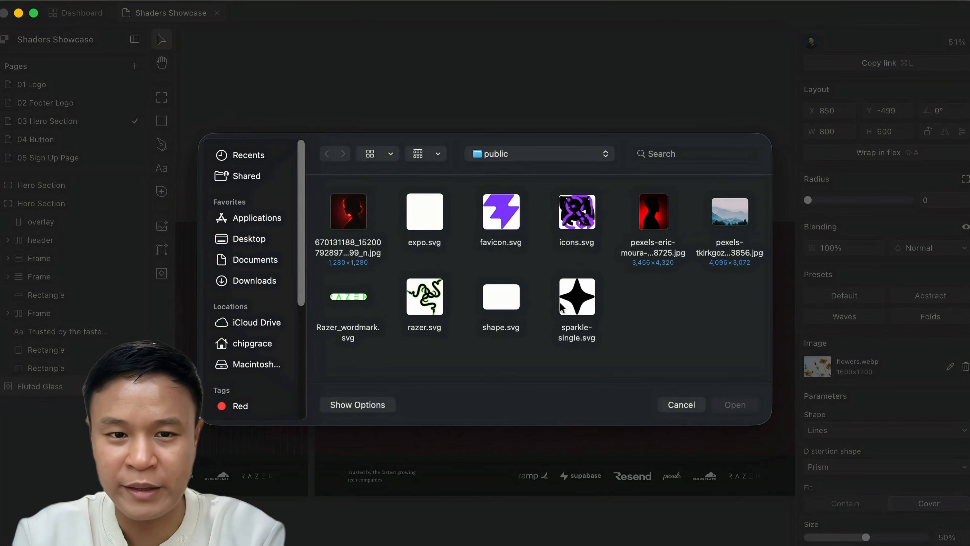
pyautogui.click(354, 258)
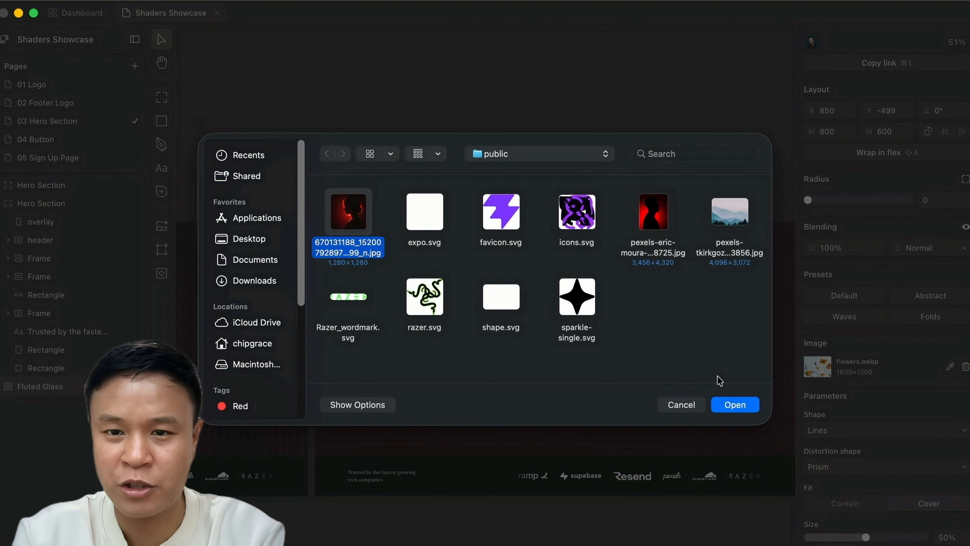
pyautogui.click(730, 405)
# - Move the Fluted Glass shader onto the empty canvas above the second Hero Section, at about X 906, Y -1054
pyautogui.moveTo(684, 351); pyautogui.dragTo(580, 107)
pyautogui.scroll(2, 580, 107)
pyautogui.click(624, 123)
pyautogui.scroll(-3, 625, 123)
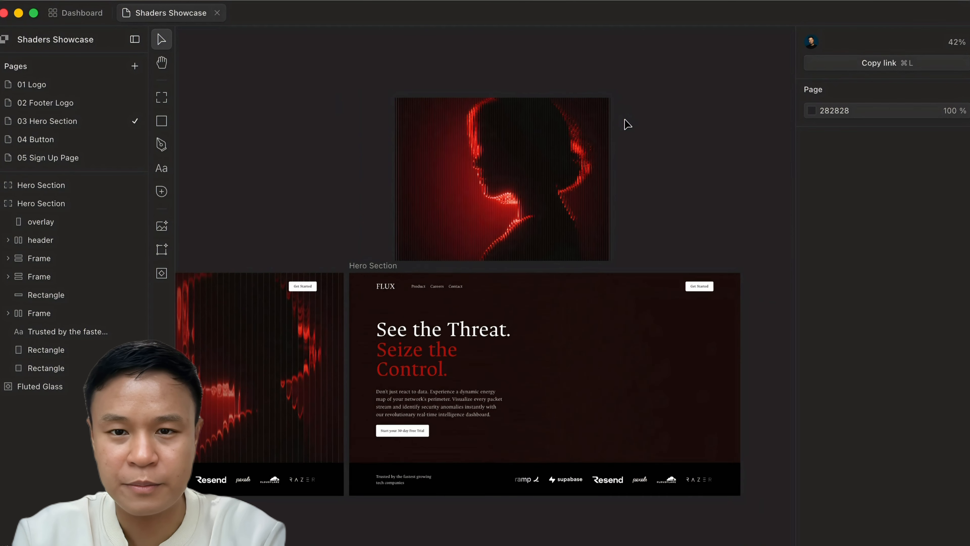
# - Examine the selected Fluted Glass shader up close with the interface temporarily hidden
pyautogui.click(597, 139)
pyautogui.scroll(5, 545, 82)
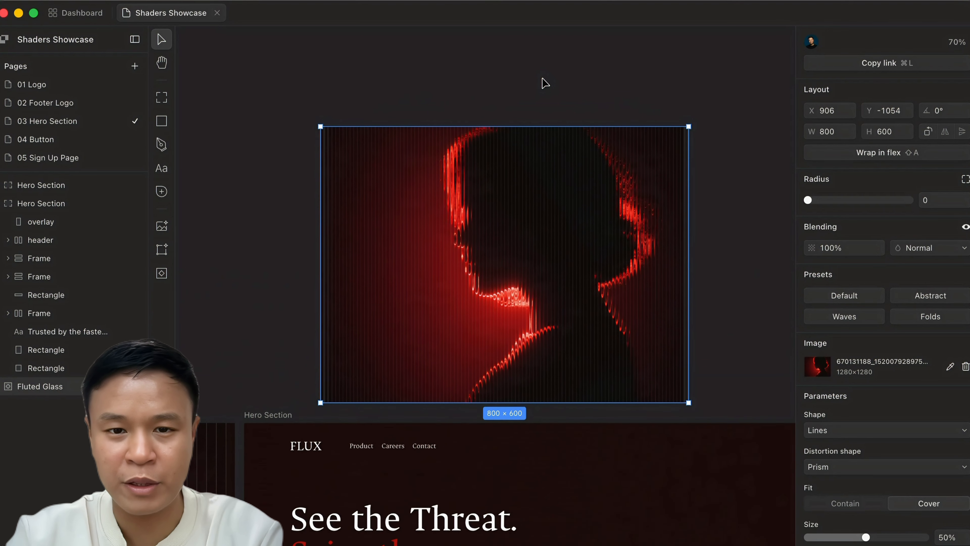
pyautogui.press('super+backslash')
pyautogui.scroll(3, 548, 100)
pyautogui.scroll(-1, 561, 186)
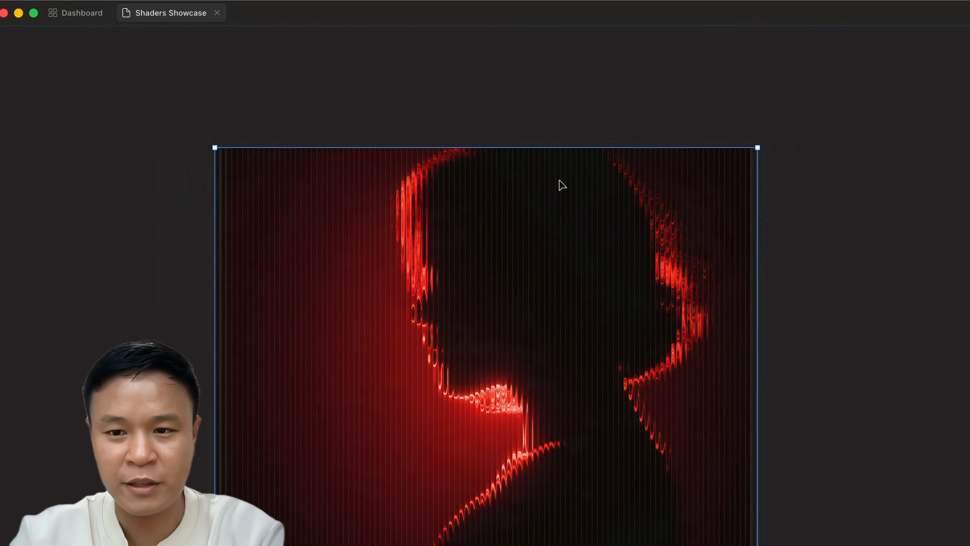
pyautogui.press('super+backslash')
# - Try the Irregular lines and Wave shapes on the Fluted Glass shader, then go back to Lines
pyautogui.click(857, 205)
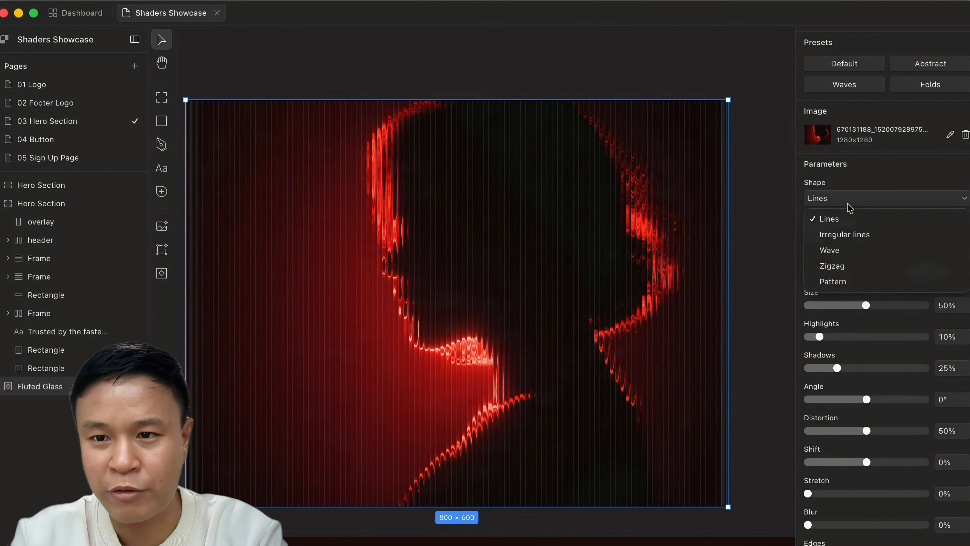
pyautogui.click(846, 235)
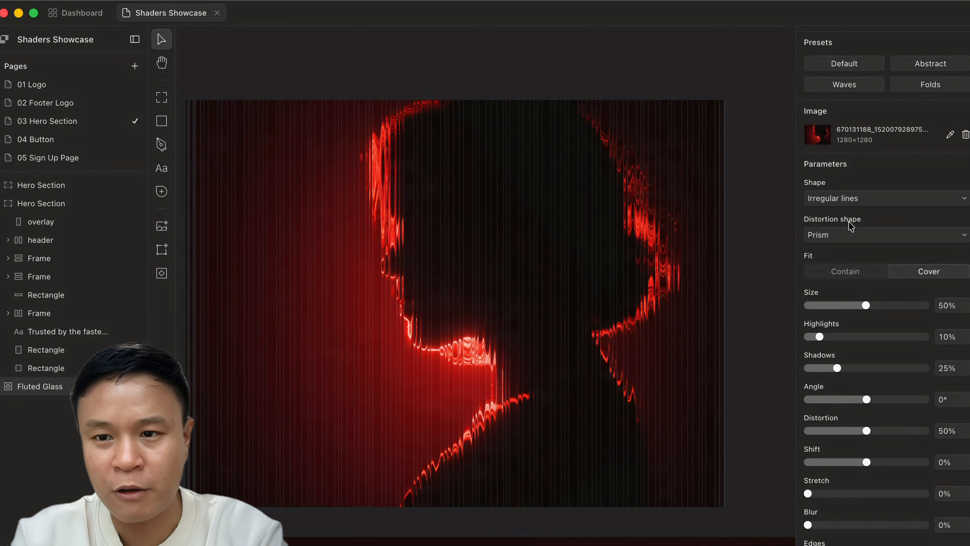
pyautogui.click(851, 198)
pyautogui.click(844, 249)
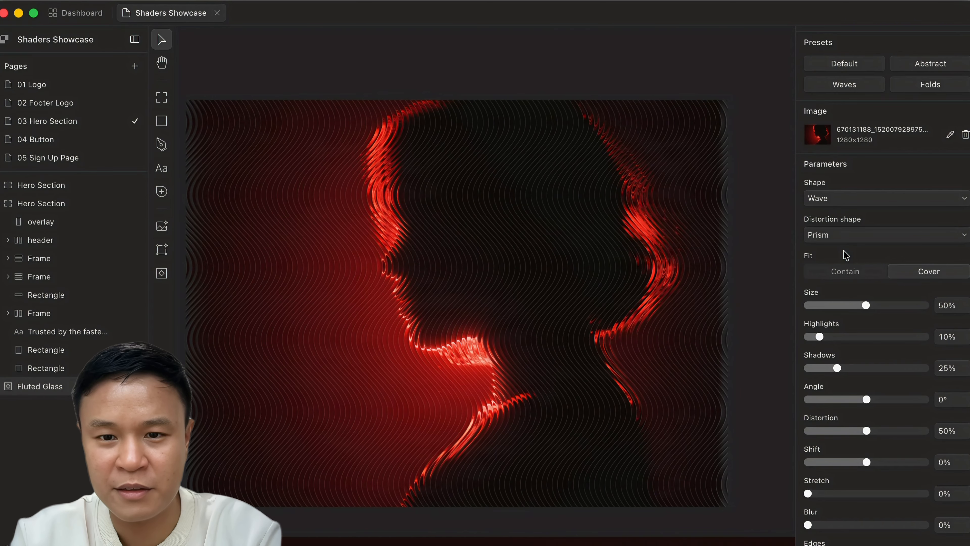
pyautogui.press('Up')
pyautogui.press('Up')
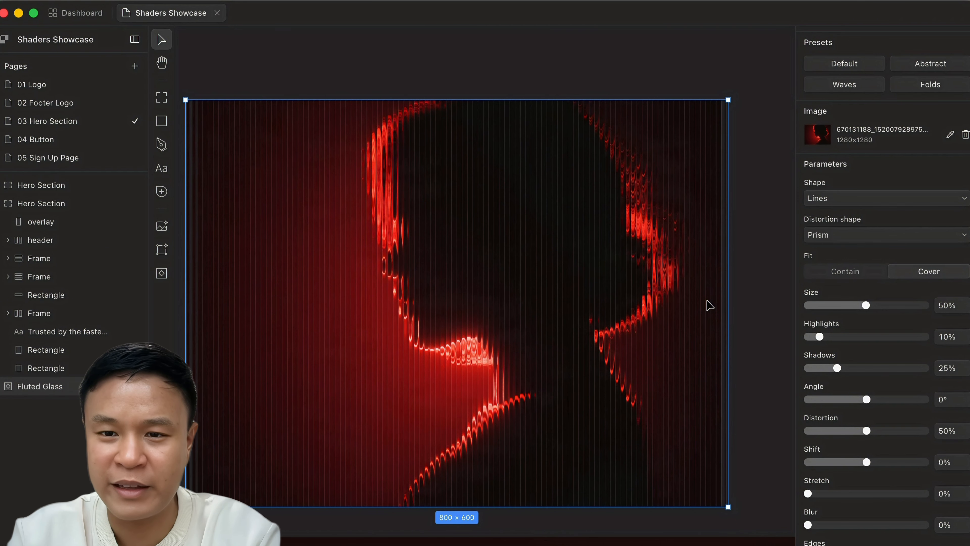
# - Set the Fluted Glass shader's Size to 78%
pyautogui.moveTo(814, 302); pyautogui.dragTo(849, 303)
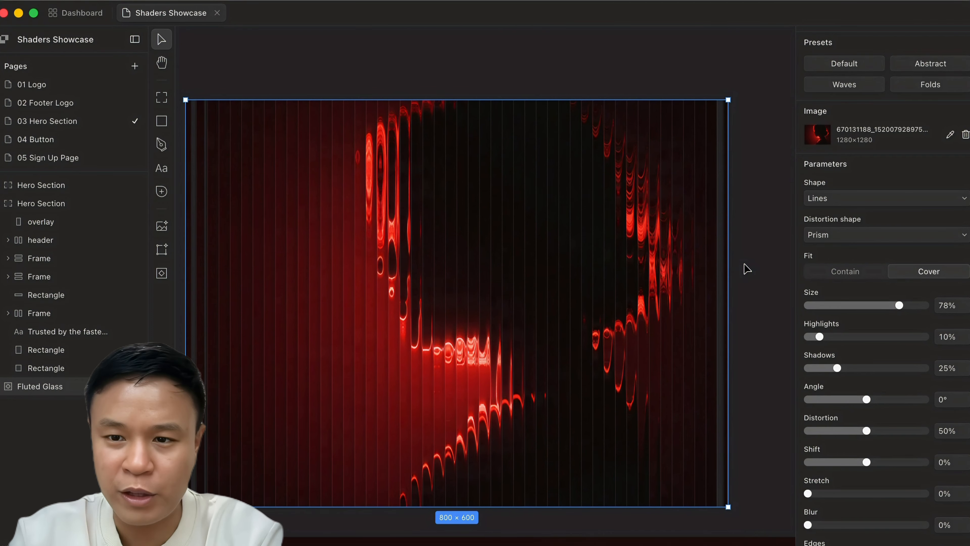
# - Try the shader with Highlights at 35%, Shadows at 84% and Angle at 35°, reverting each change
pyautogui.moveTo(820, 335); pyautogui.dragTo(849, 336)
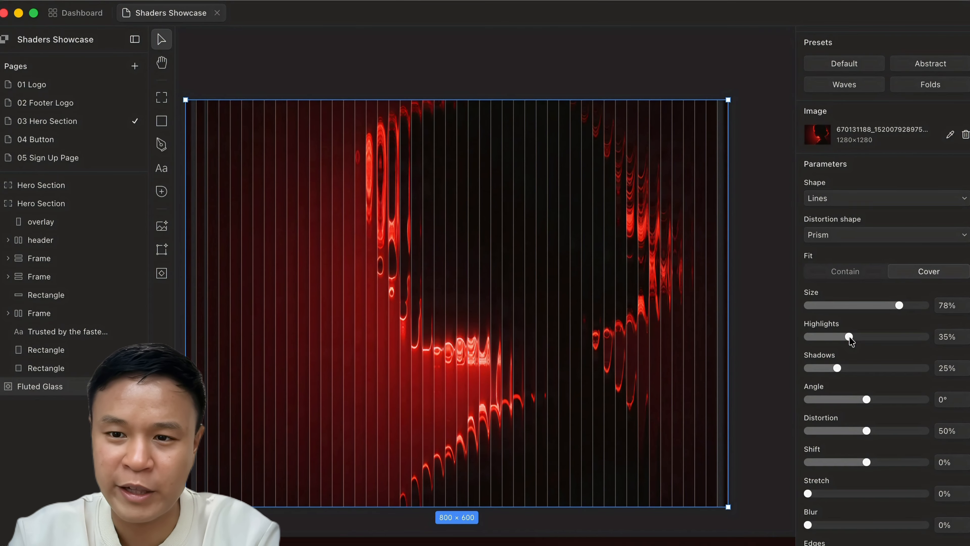
pyautogui.moveTo(849, 336); pyautogui.dragTo(819, 336)
pyautogui.moveTo(837, 367); pyautogui.dragTo(907, 368)
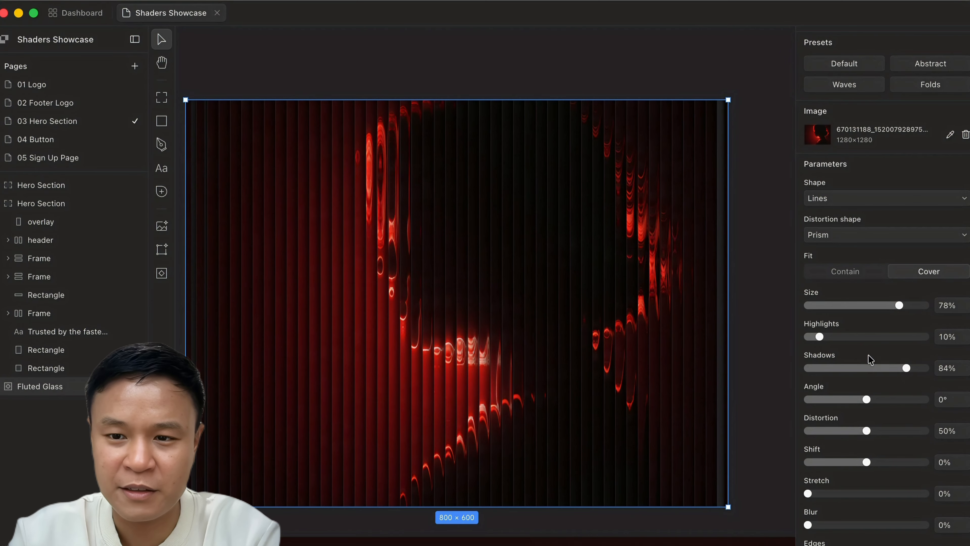
pyautogui.press('super+z')
pyautogui.moveTo(867, 399); pyautogui.dragTo(872, 399)
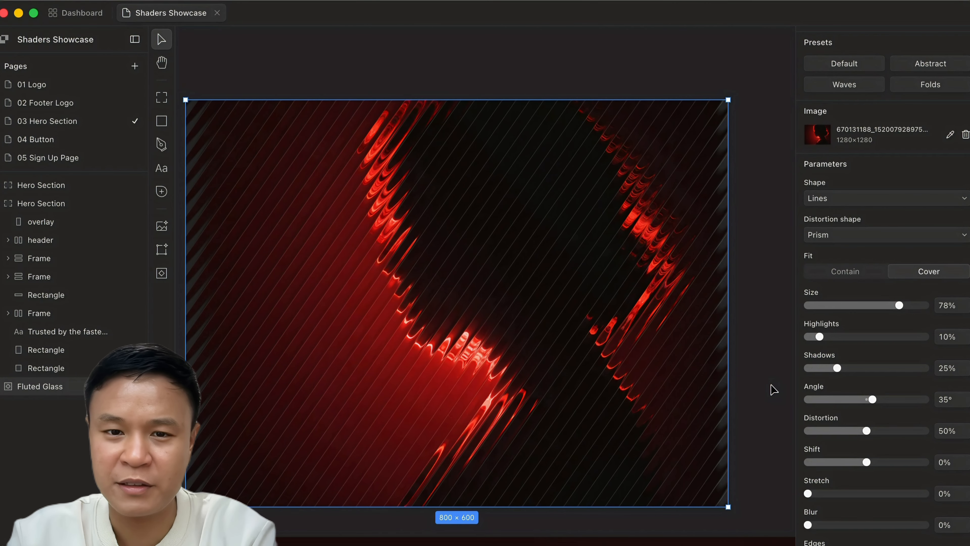
pyautogui.press('super+z')
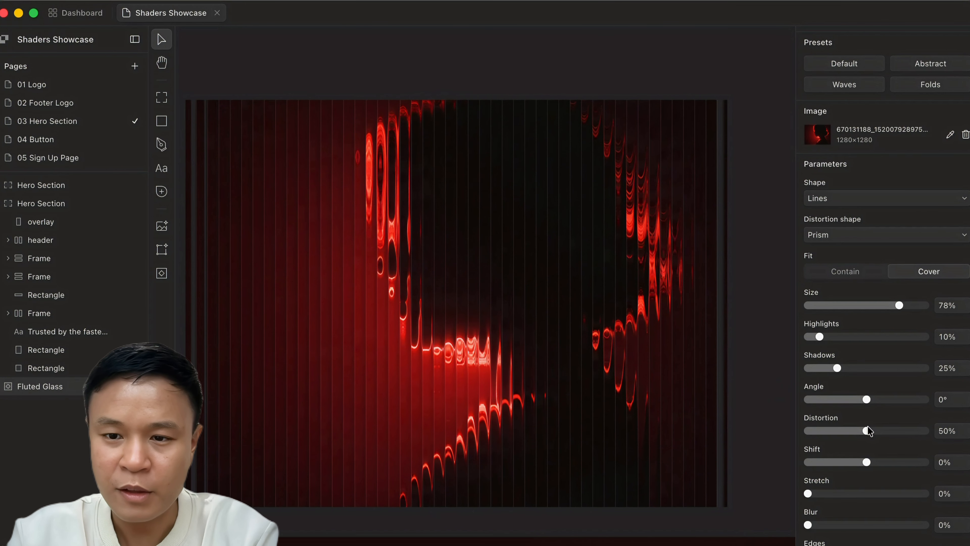
# - Reduce the Fluted Glass shader's Distortion to 21%
pyautogui.moveTo(866, 431)
pyautogui.mouseDown()
pyautogui.moveTo(909, 432)
pyautogui.moveTo(807, 431)
pyautogui.moveTo(846, 432)
pyautogui.moveTo(831, 432)
pyautogui.mouseUp()
pyautogui.scroll(-5, 694, 390)
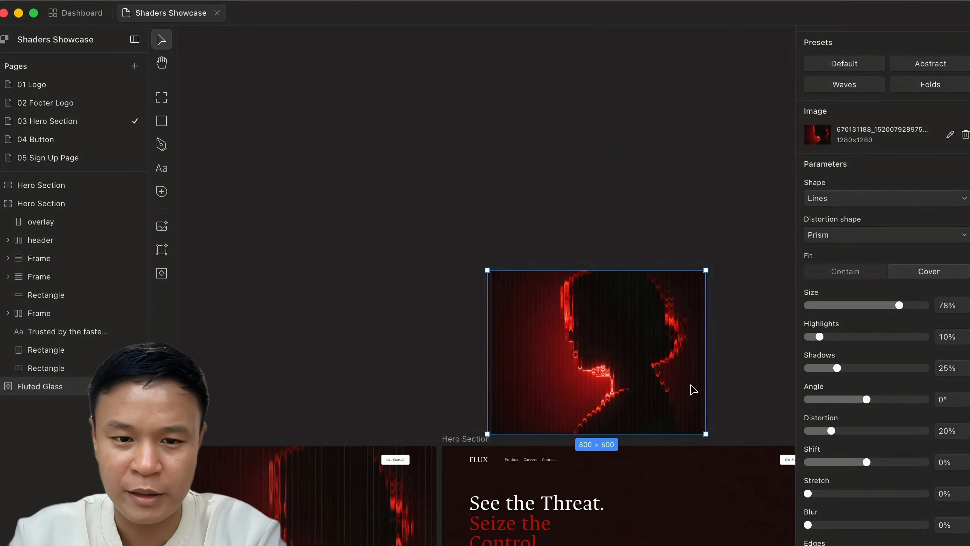
pyautogui.scroll(-3, 693, 389)
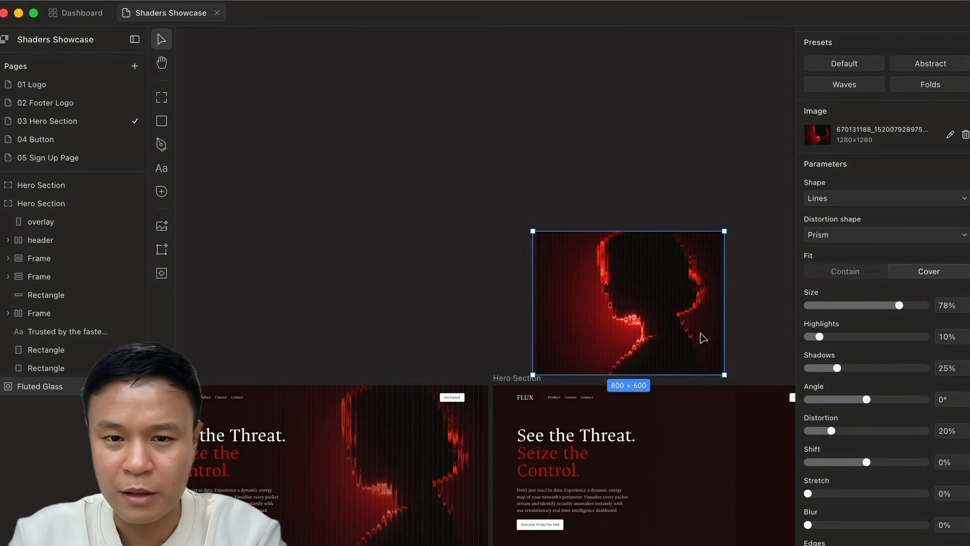
pyautogui.scroll(5, 704, 337)
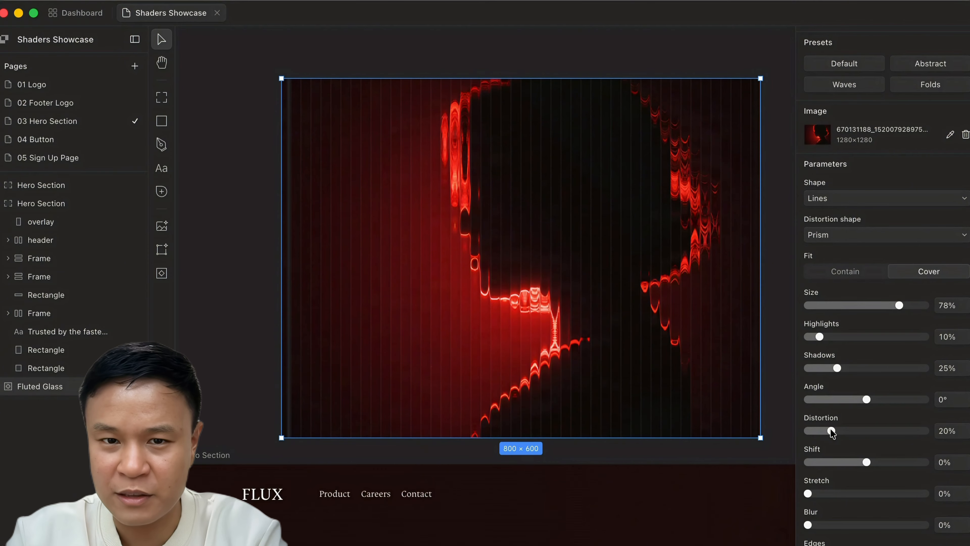
pyautogui.moveTo(831, 433); pyautogui.dragTo(833, 433)
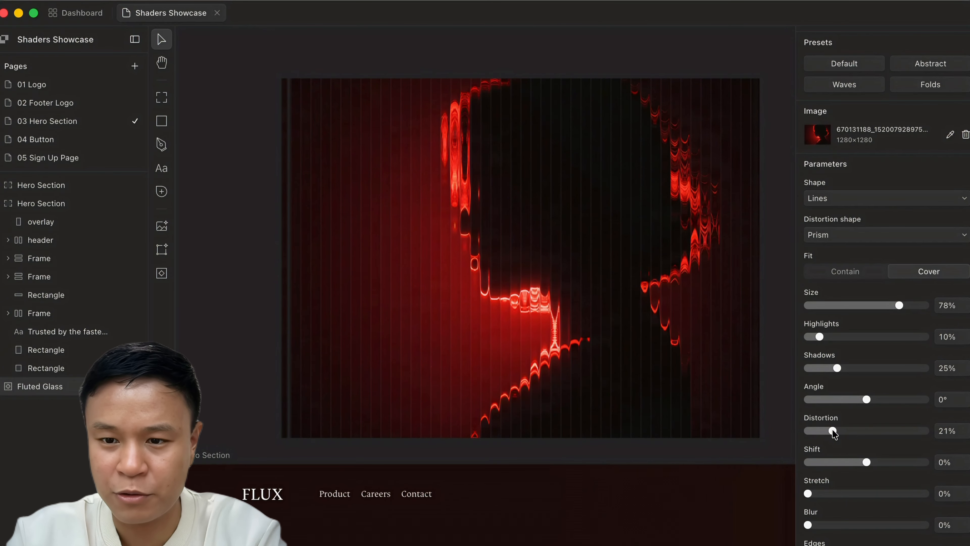
# - Set the shader's Shift to 19%, Blur to 14% and Edges to 73%
pyautogui.moveTo(867, 460)
pyautogui.mouseDown()
pyautogui.moveTo(880, 461)
pyautogui.moveTo(857, 460)
pyautogui.moveTo(892, 461)
pyautogui.moveTo(853, 460)
pyautogui.moveTo(878, 461)
pyautogui.mouseUp()
pyautogui.scroll(-2, 848, 471)
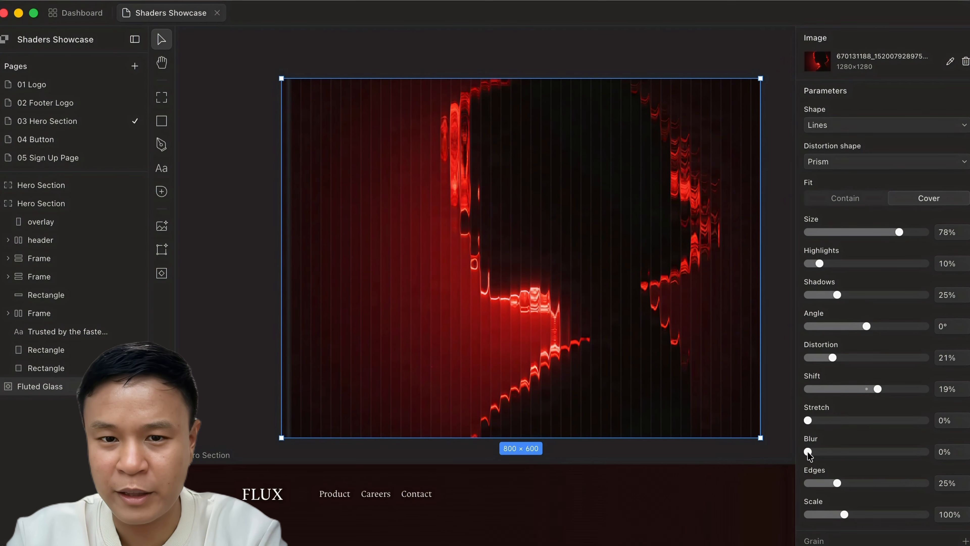
pyautogui.moveTo(808, 451); pyautogui.dragTo(894, 484)
# - Cut the Fluted Glass shader and paste it into the second Hero Section, next to its overlay layer
pyautogui.scroll(-10, 893, 382)
pyautogui.scroll(-3, 655, 232)
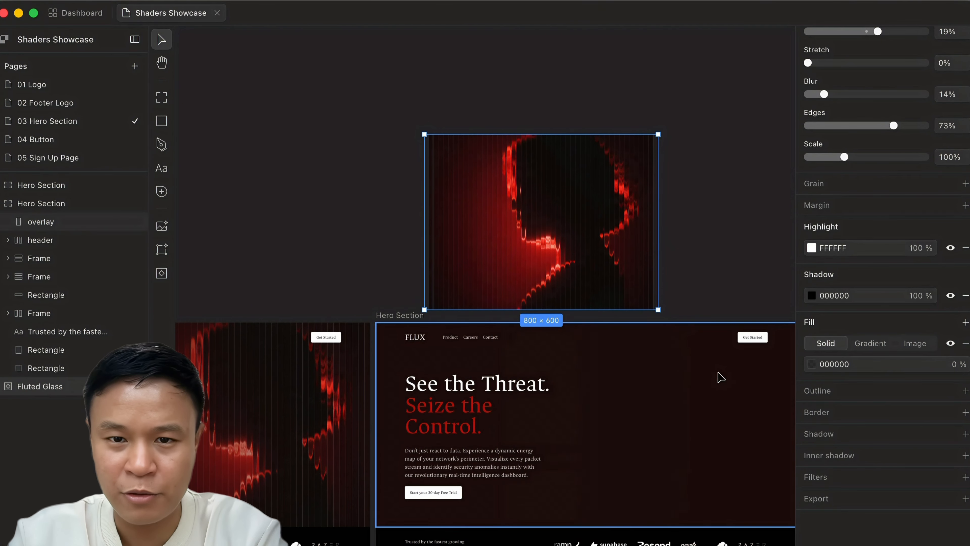
pyautogui.scroll(-3, 708, 368)
pyautogui.hscroll(4, 708, 369)
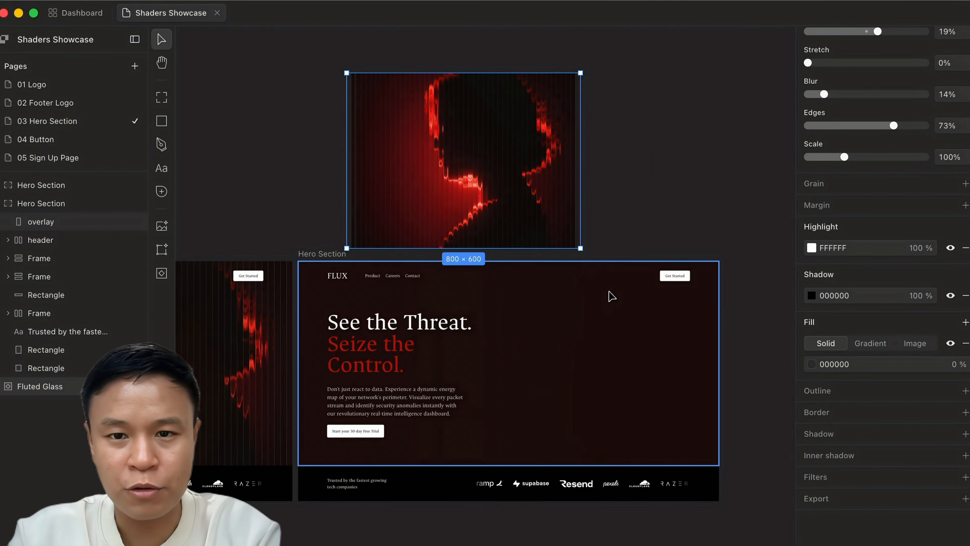
pyautogui.press('Delete')
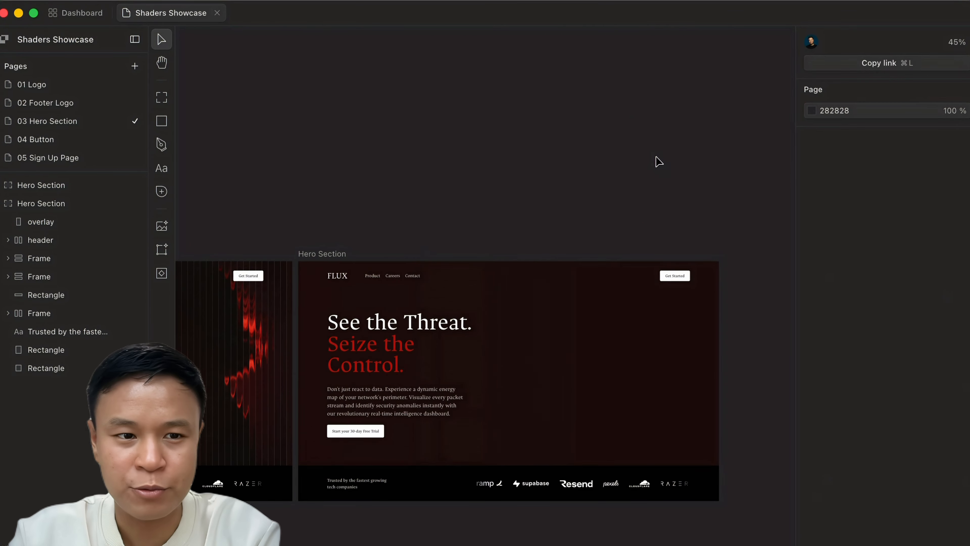
pyautogui.click(588, 288)
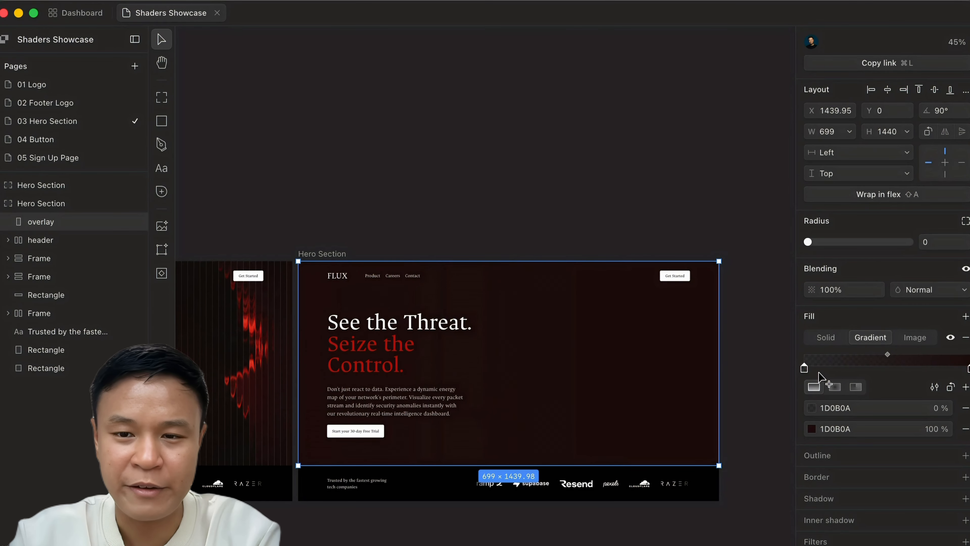
pyautogui.press('super+v')
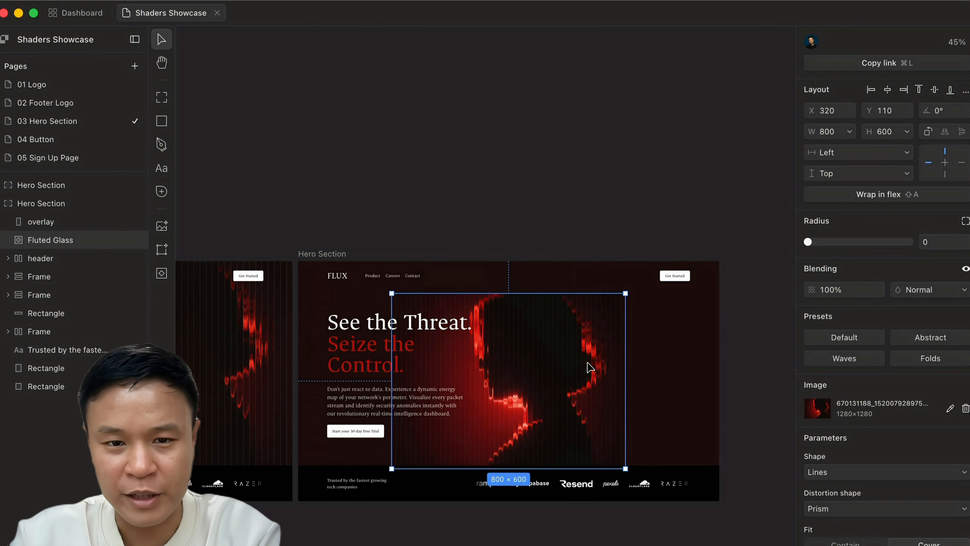
# - Align the shader to the Hero Section's top edge at X 324 and enlarge it to 1116 × 837, reaching the frame's right edge
pyautogui.moveTo(590, 368); pyautogui.dragTo(587, 331)
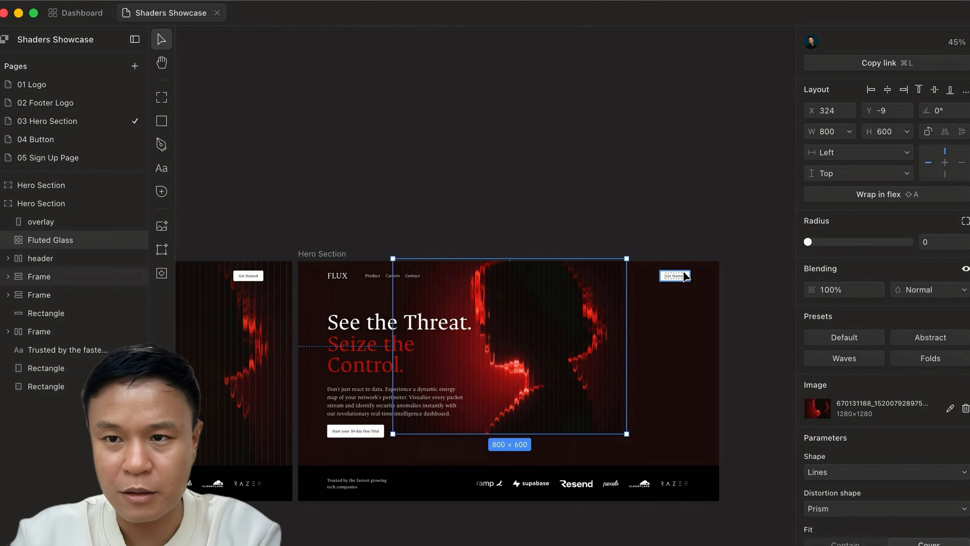
pyautogui.click(918, 89)
pyautogui.moveTo(634, 435); pyautogui.dragTo(718, 492)
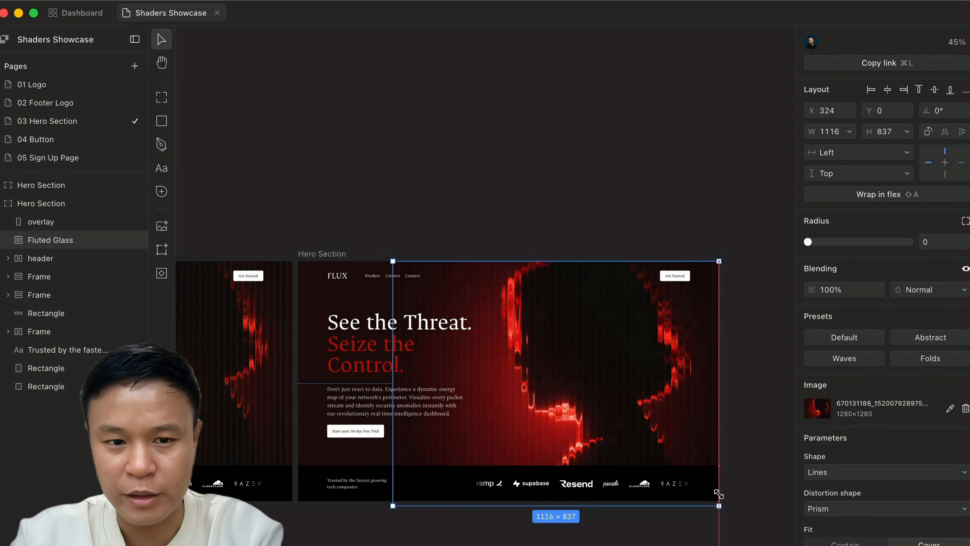
# - Shrink the Fluted Glass shader from its lower-left corner to 949 × 712, keeping it against the frame's top and right edges
pyautogui.hscroll(-3, 690, 477)
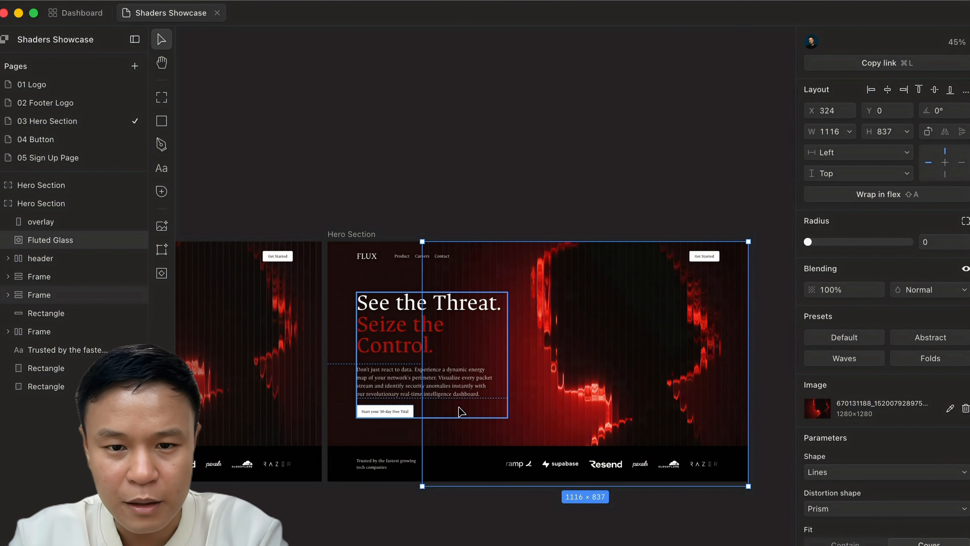
pyautogui.scroll(-5, 459, 412)
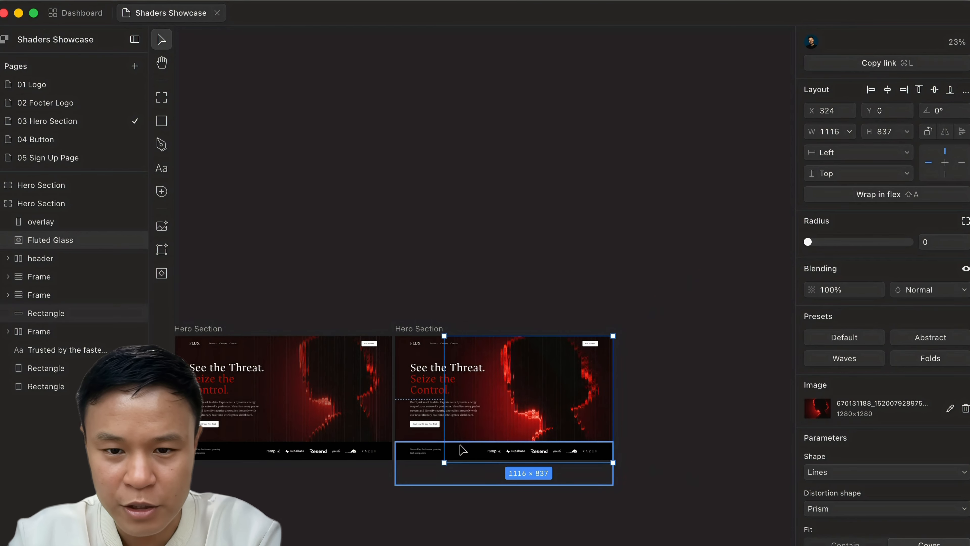
pyautogui.moveTo(443, 462); pyautogui.dragTo(470, 431)
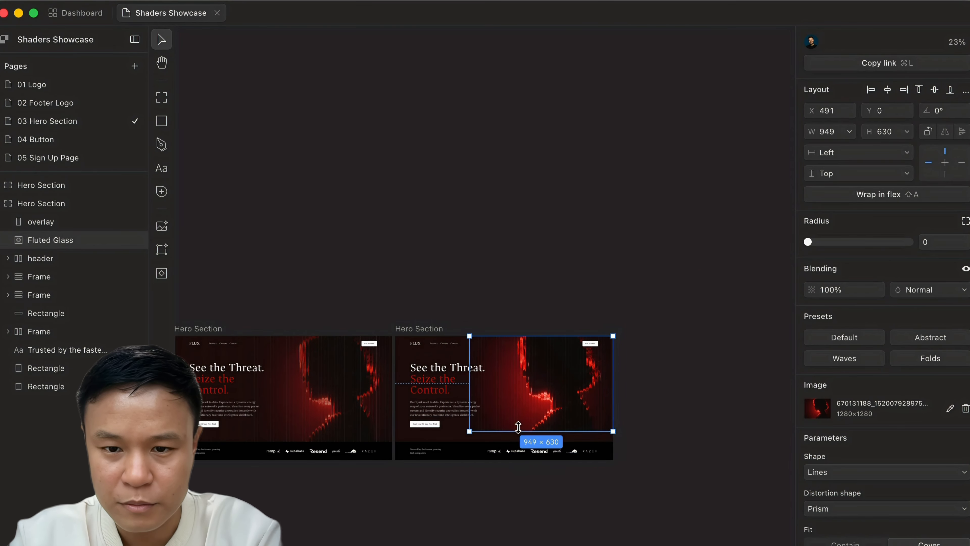
pyautogui.press('super+z')
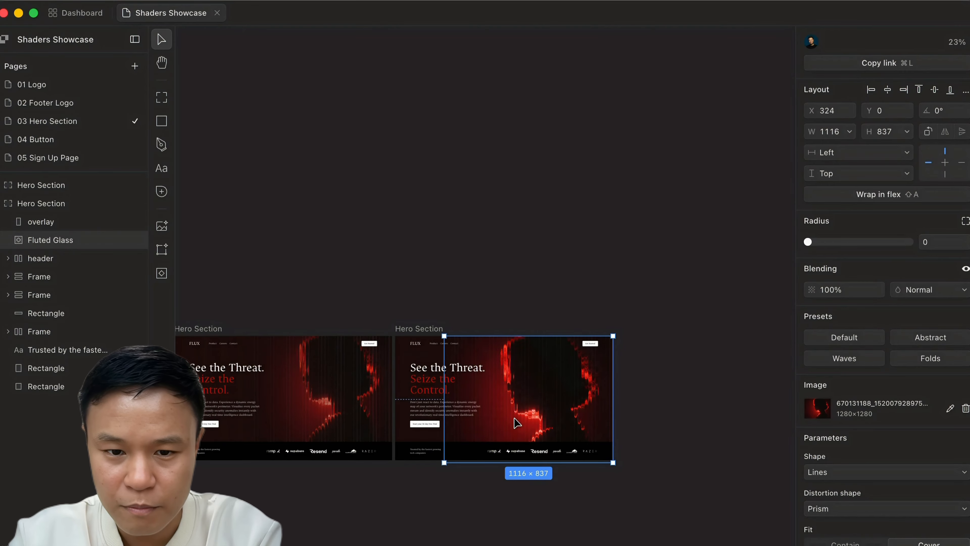
pyautogui.moveTo(444, 462); pyautogui.dragTo(468, 438)
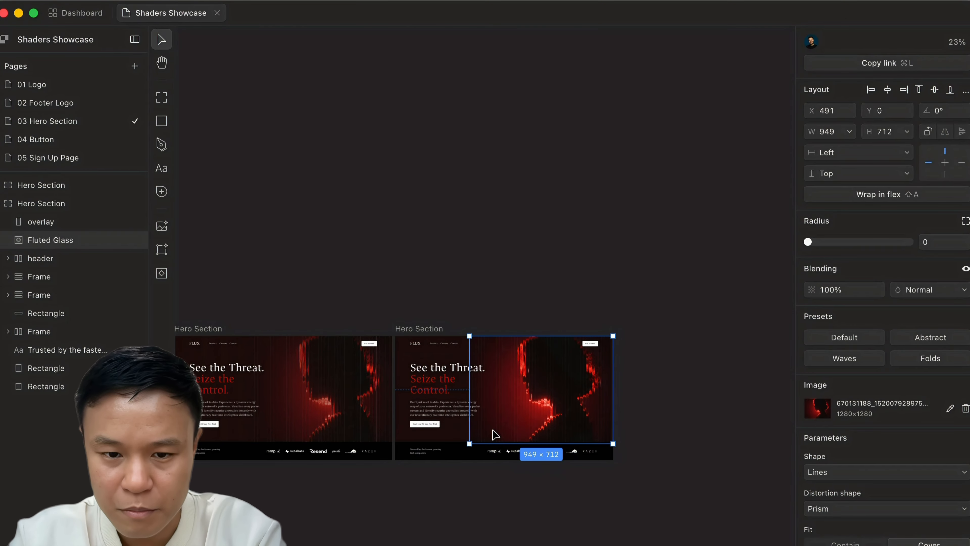
# - Deselect the Fluted Glass shader and examine how the second Hero Section compares with the finished one
pyautogui.scroll(5, 494, 434)
pyautogui.moveTo(416, 476); pyautogui.dragTo(426, 469)
pyautogui.click(576, 69)
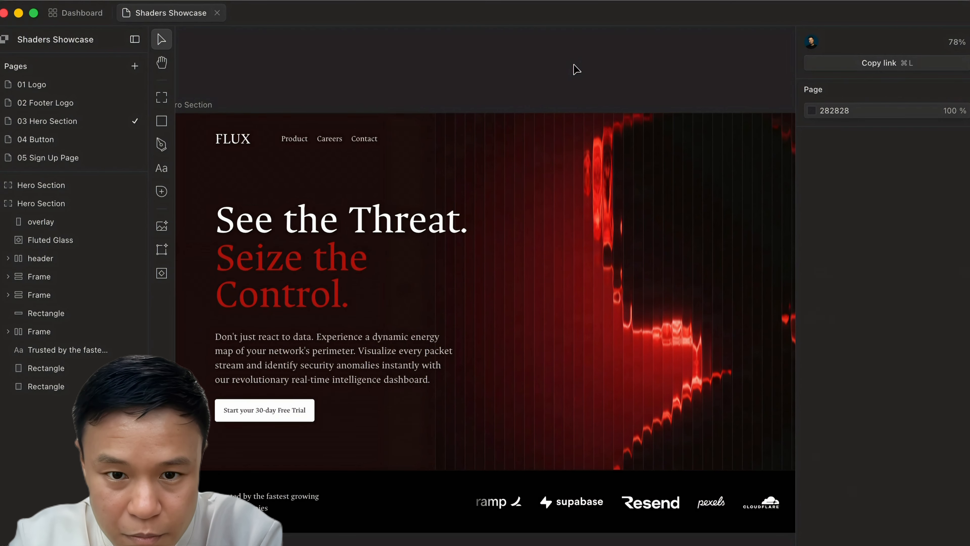
pyautogui.scroll(-5, 526, 194)
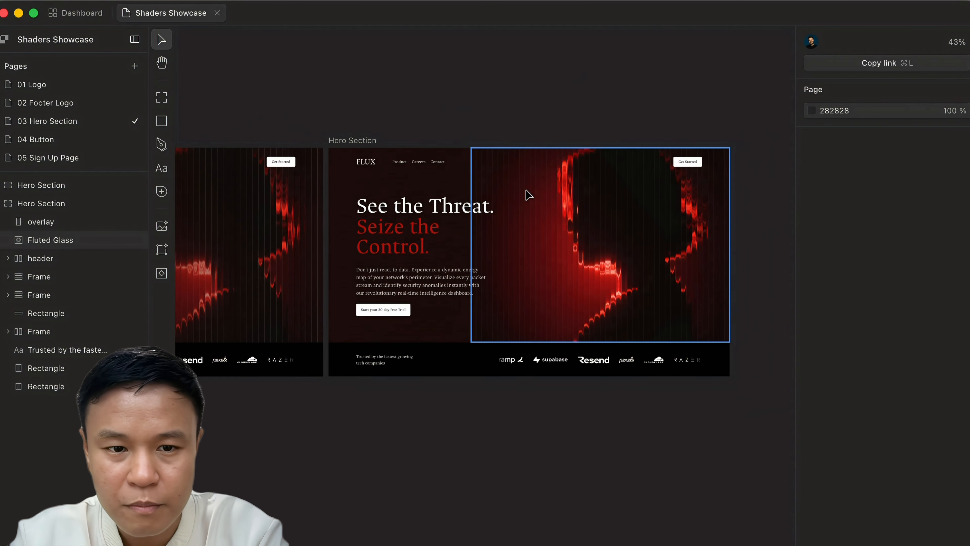
pyautogui.hscroll(-3, 528, 195)
pyautogui.hscroll(1, 529, 195)
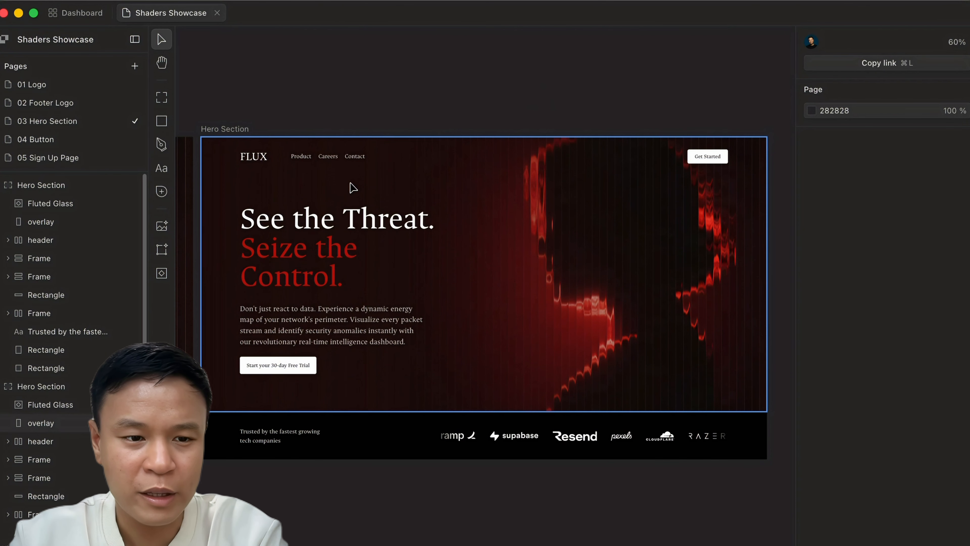
# - Select the overlay layer and examine the finished Hero Section up close with the interface hidden
pyautogui.click(40, 423)
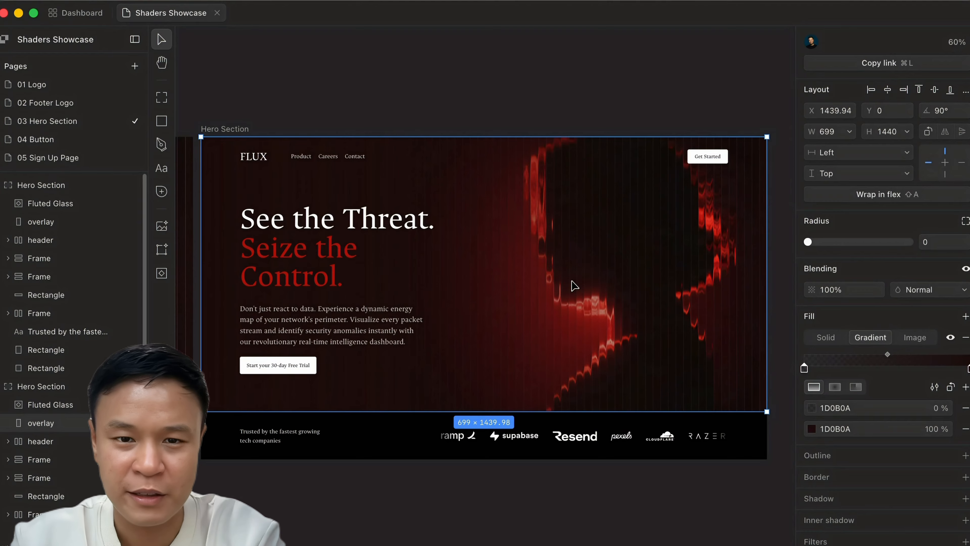
pyautogui.scroll(3, 316, 136)
pyautogui.press('super+backslash')
pyautogui.scroll(-3, 316, 136)
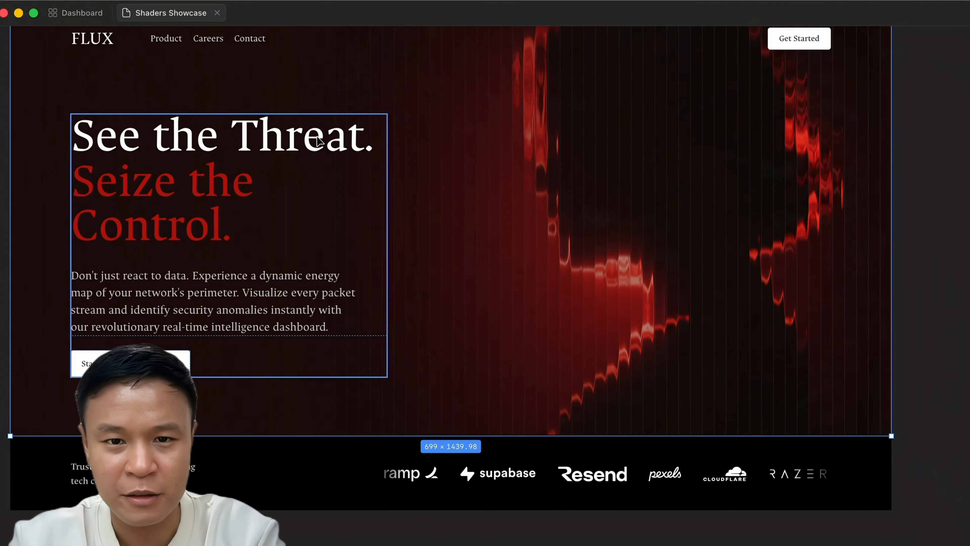
pyautogui.scroll(2, 317, 140)
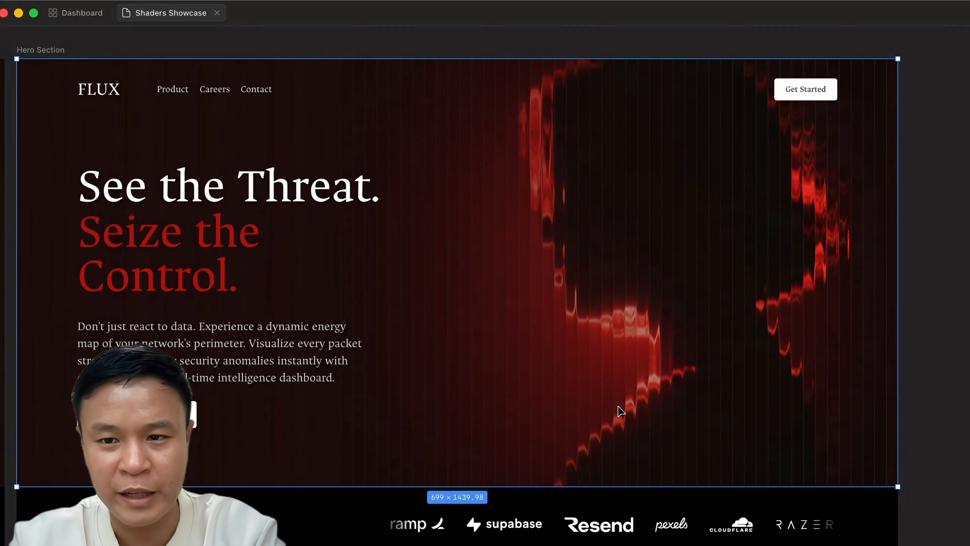
pyautogui.scroll(-2, 621, 413)
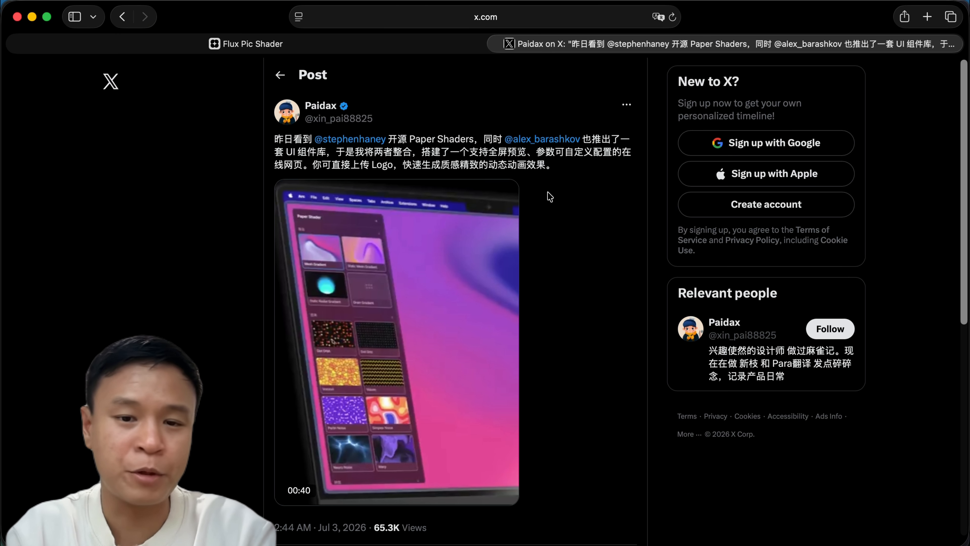
# - Bring up the Flux Pic Shader page in the browser, switch its interface to English and translate the page to English
pyautogui.click(414, 49)
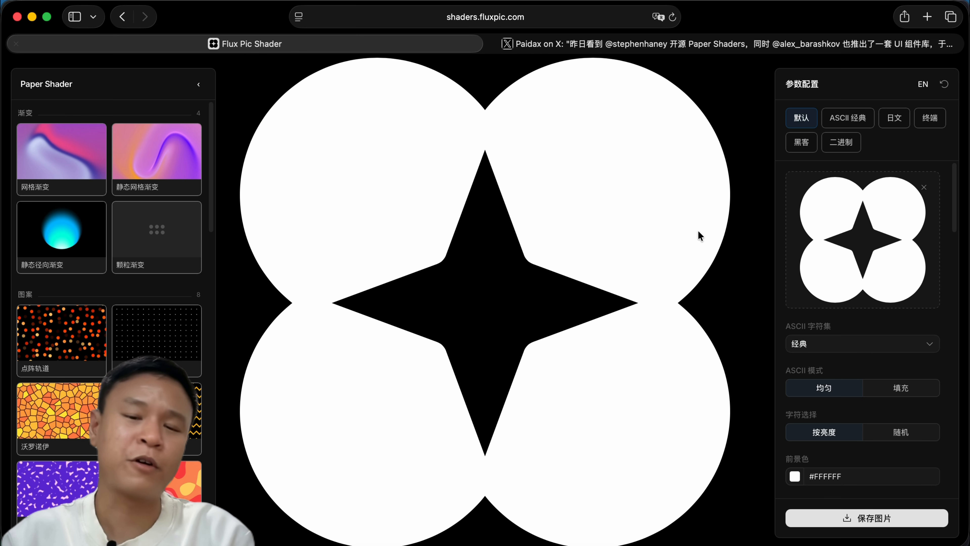
pyautogui.click(922, 84)
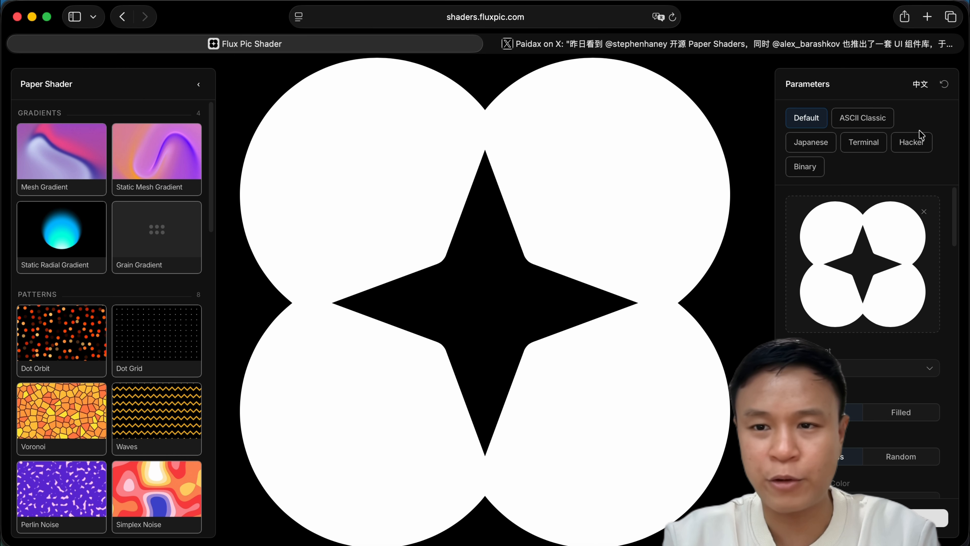
pyautogui.scroll(-15, 870, 370)
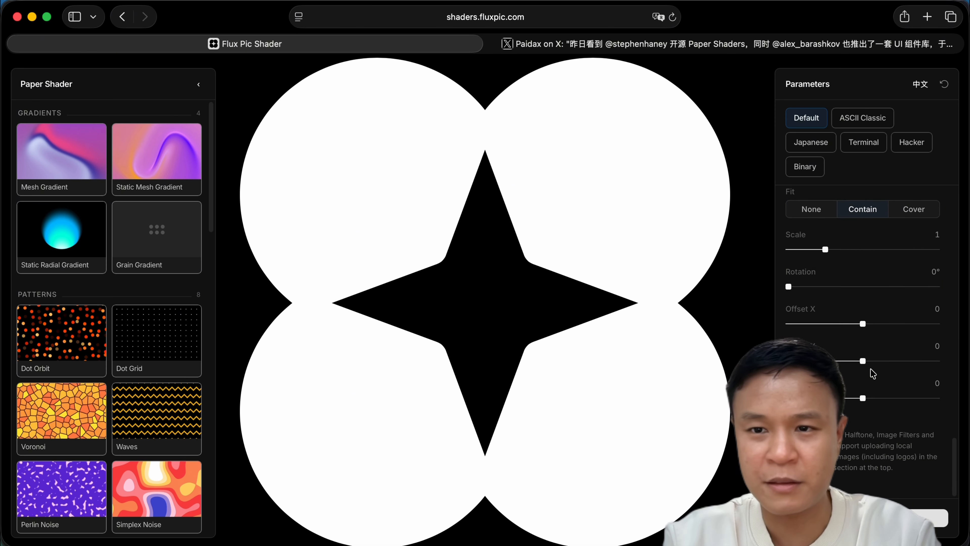
pyautogui.click(137, 1)
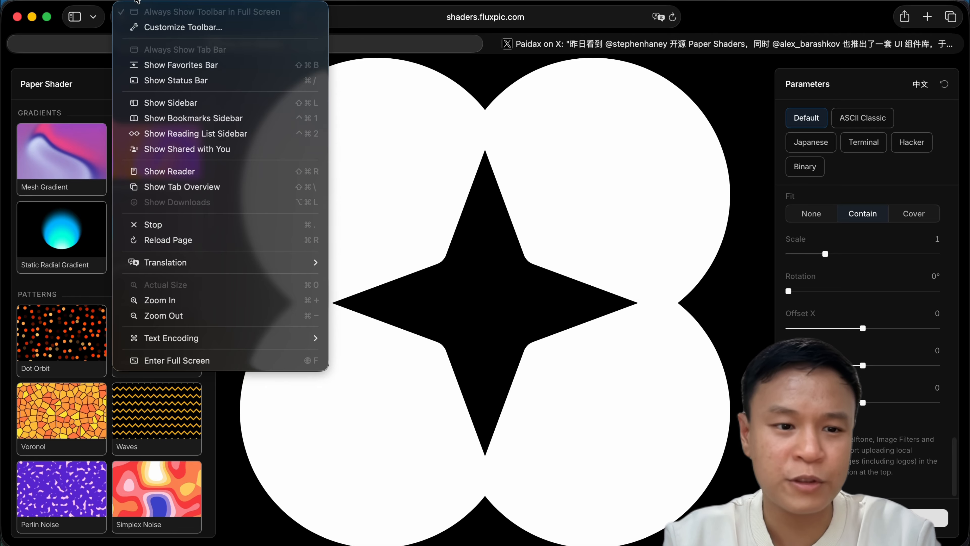
pyautogui.moveTo(244, 262)
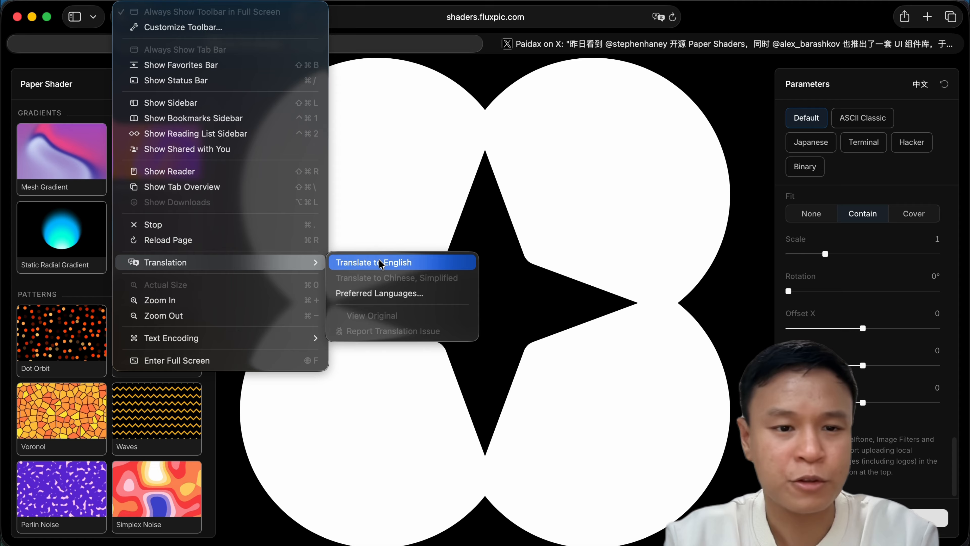
pyautogui.click(401, 263)
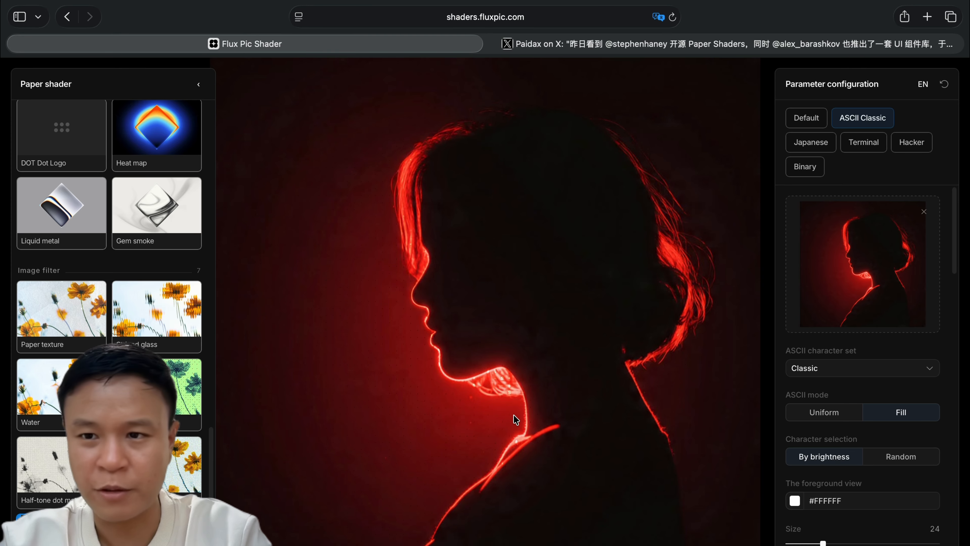
# - Inspect the ASCII characters along the silhouette's jaw and set the effect's Size to 36
pyautogui.scroll(5, 464, 409)
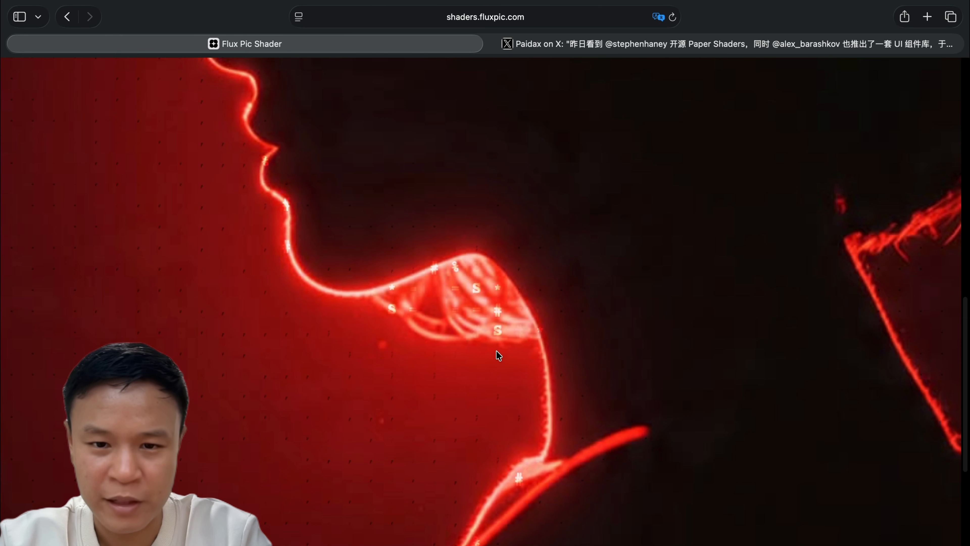
pyautogui.scroll(-5, 496, 353)
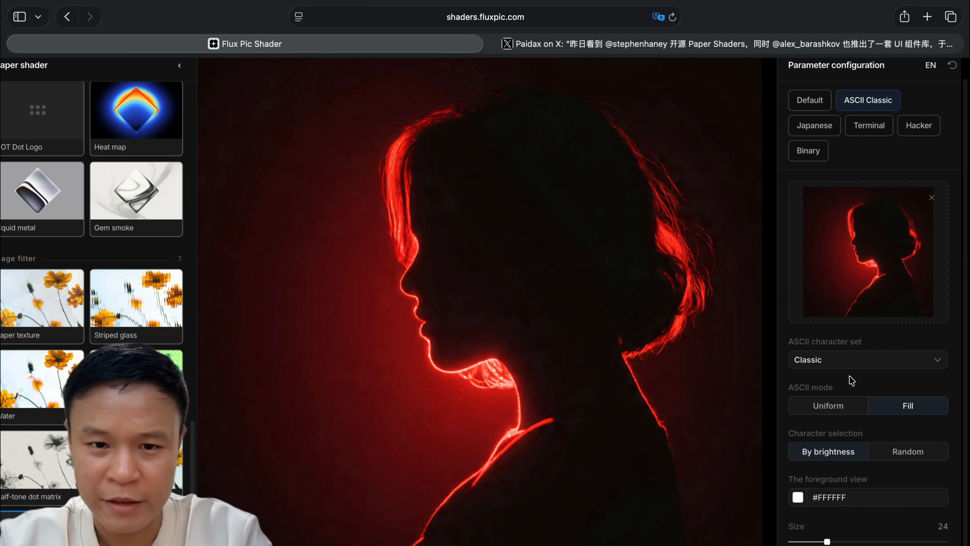
pyautogui.scroll(-3, 876, 417)
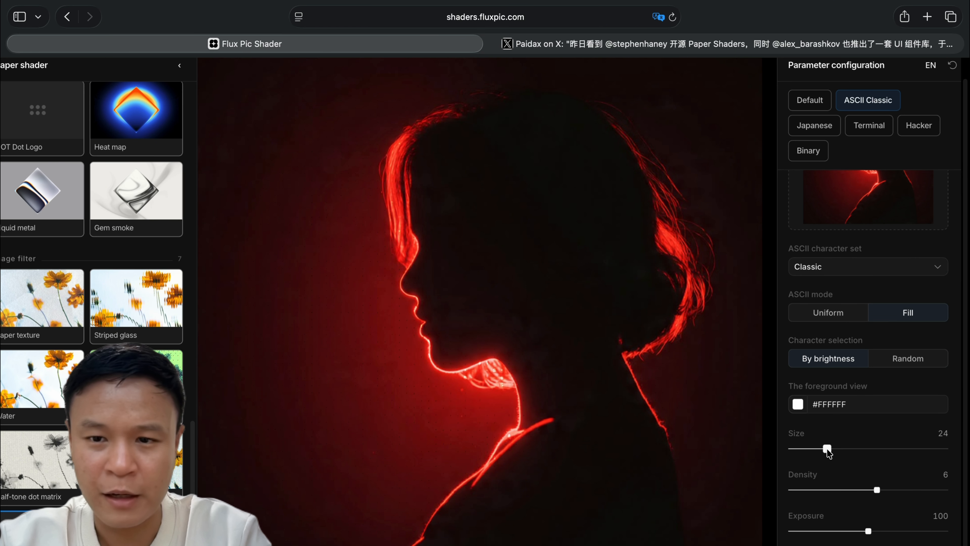
pyautogui.moveTo(825, 448); pyautogui.dragTo(836, 449)
pyautogui.scroll(5, 626, 431)
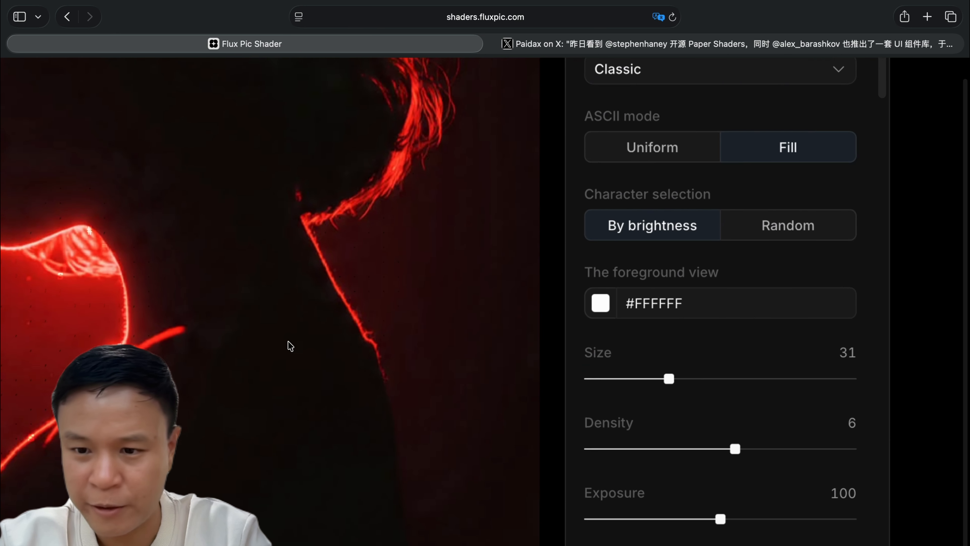
pyautogui.scroll(-5, 187, 283)
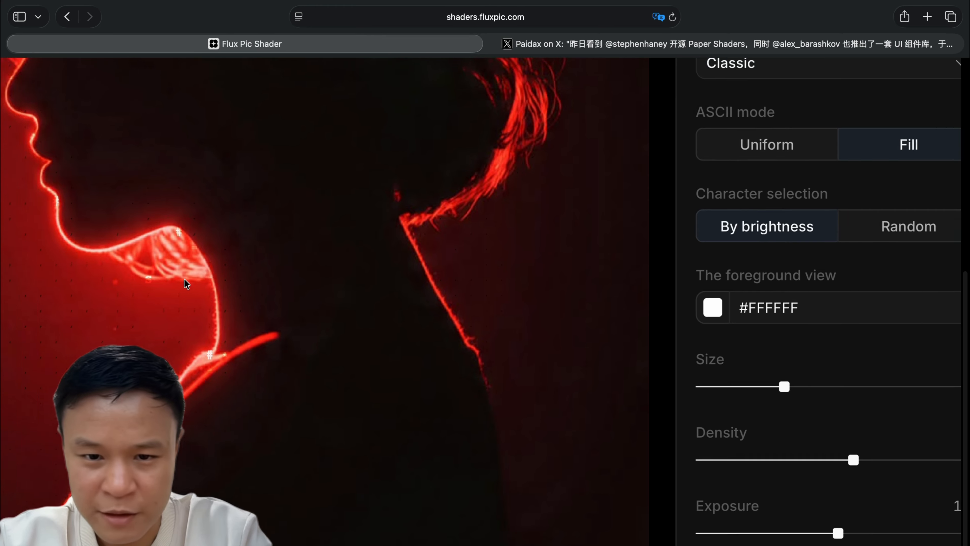
pyautogui.scroll(5, 565, 293)
pyautogui.hscroll(5, 579, 333)
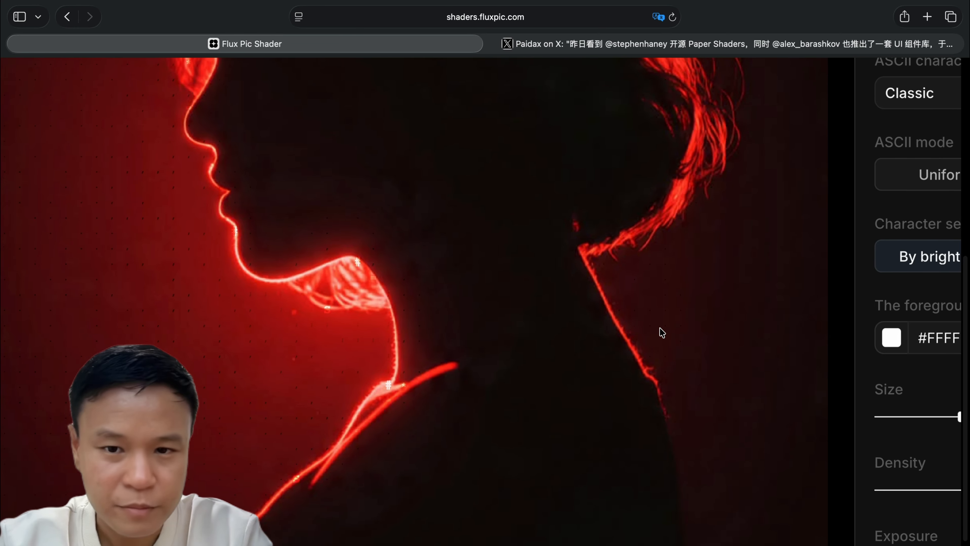
pyautogui.moveTo(928, 410); pyautogui.dragTo(945, 410)
pyautogui.scroll(-5, 704, 378)
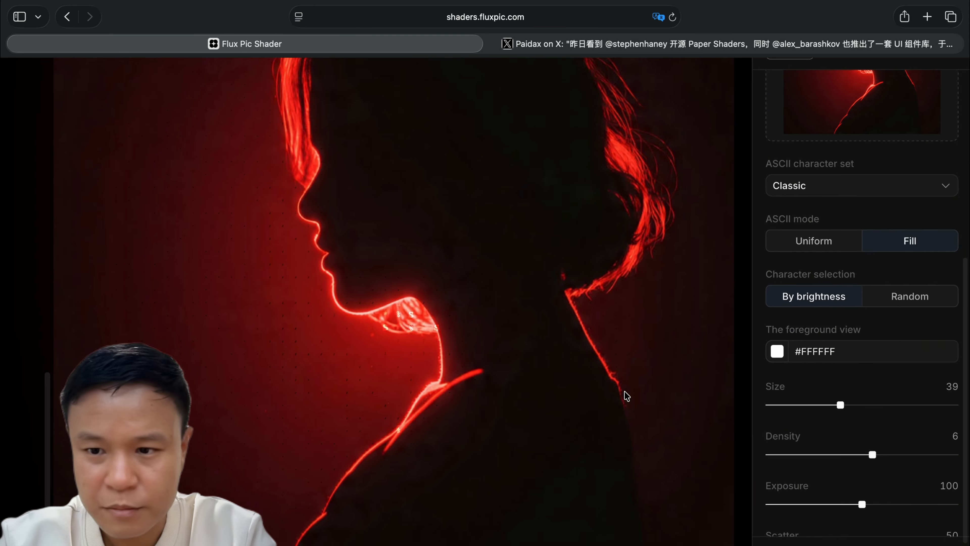
pyautogui.moveTo(843, 419)
pyautogui.mouseDown()
pyautogui.moveTo(880, 419)
pyautogui.moveTo(837, 419)
pyautogui.mouseUp()
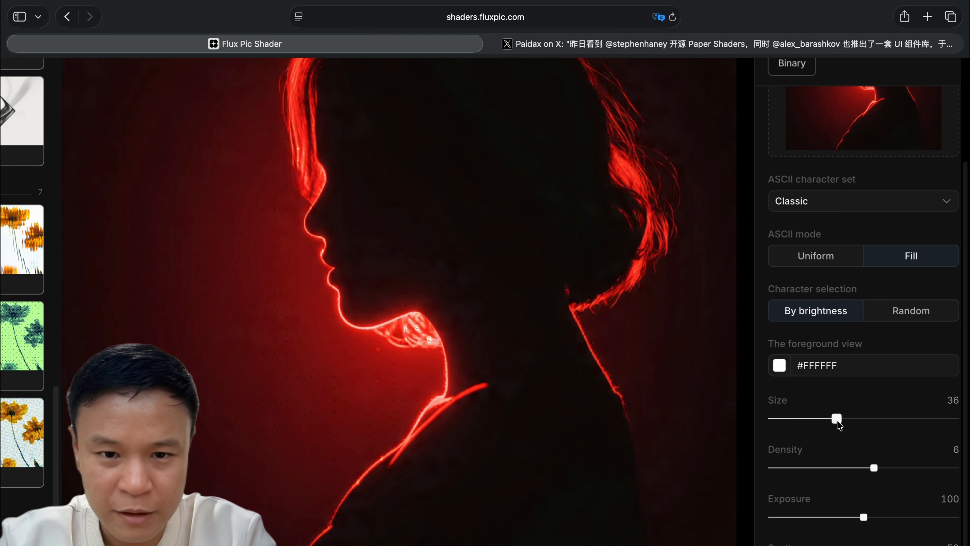
# - Set the ASCII effect's Density to 9 and Exposure to 38
pyautogui.moveTo(875, 469); pyautogui.dragTo(936, 469)
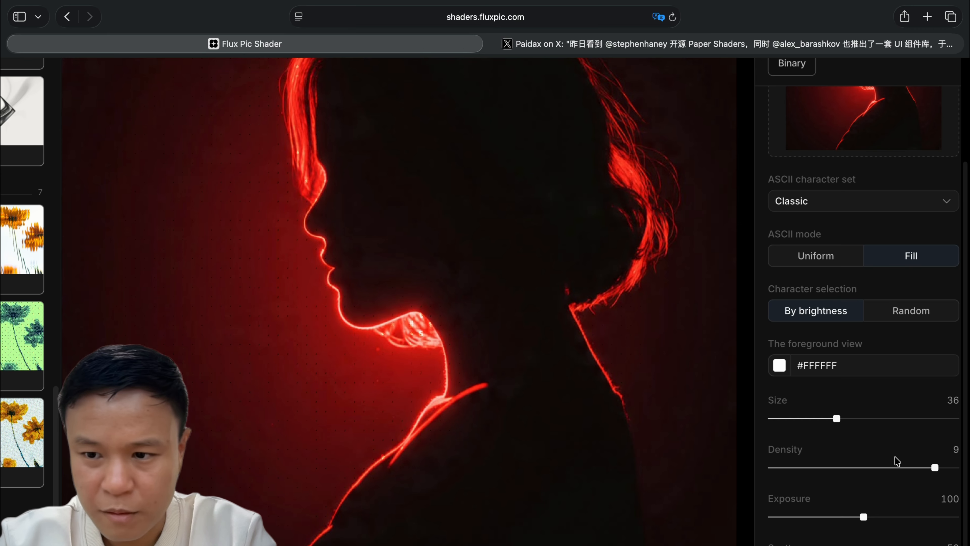
pyautogui.scroll(-3, 869, 516)
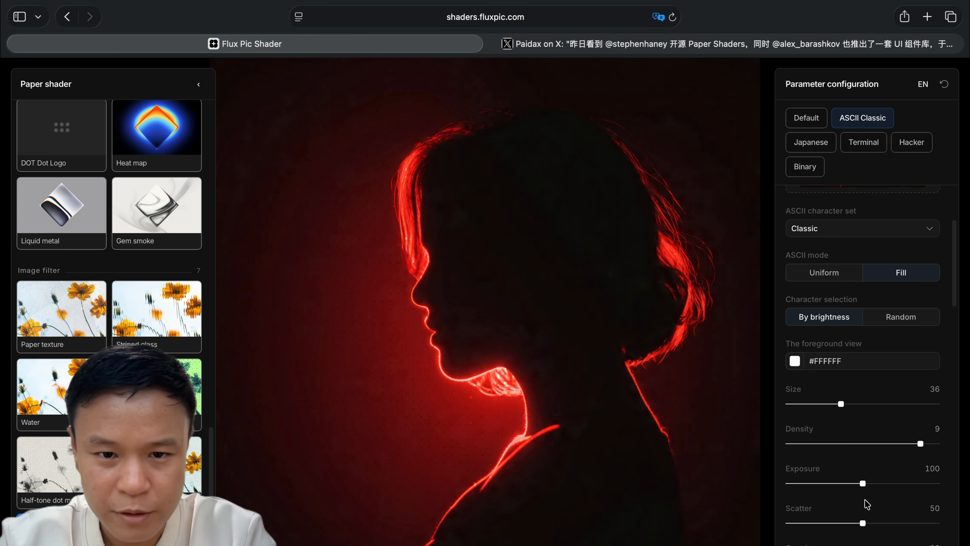
pyautogui.moveTo(835, 484)
pyautogui.mouseDown()
pyautogui.moveTo(809, 483)
pyautogui.moveTo(878, 484)
pyautogui.moveTo(816, 483)
pyautogui.mouseUp()
# - Try Random character selection and Uniform ASCII mode, returning each to By brightness and Fill
pyautogui.click(895, 319)
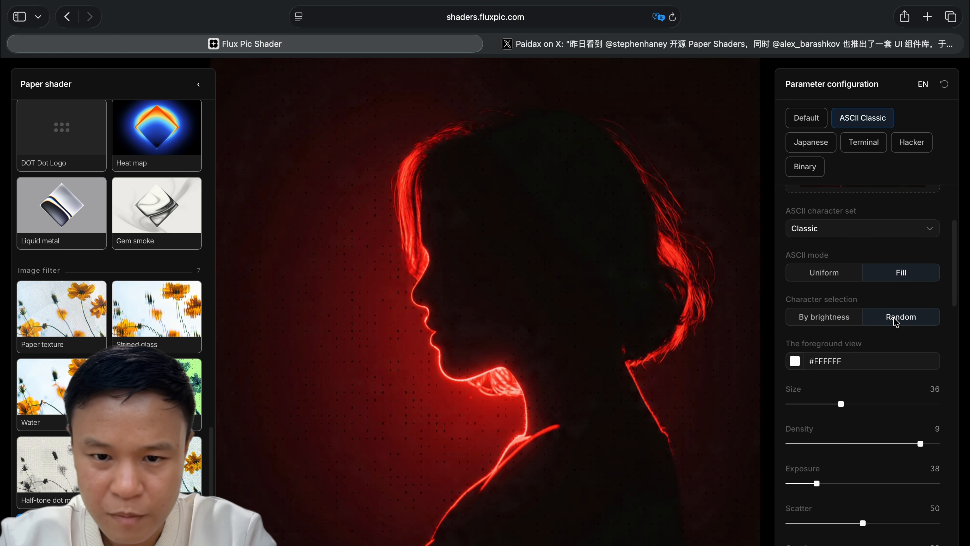
pyautogui.click(848, 319)
pyautogui.click(843, 274)
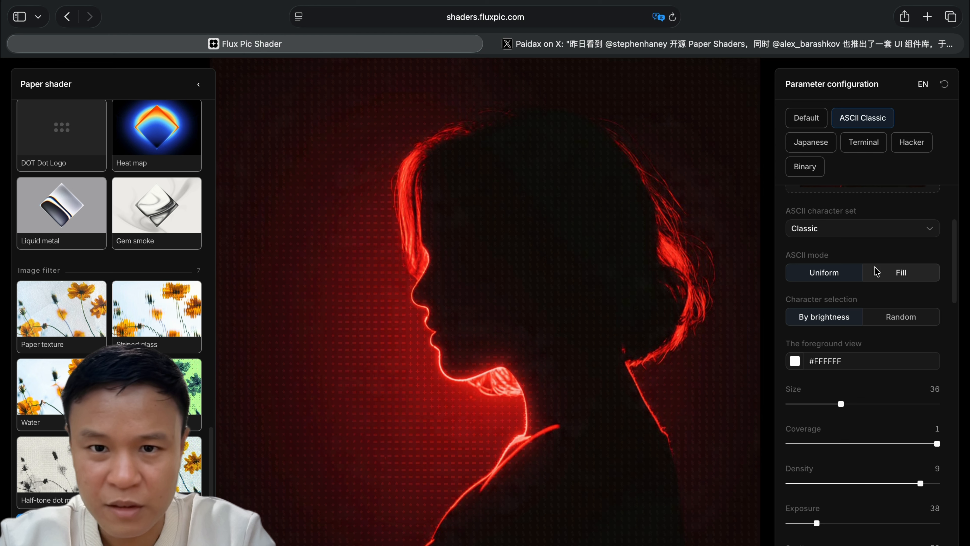
pyautogui.click(887, 275)
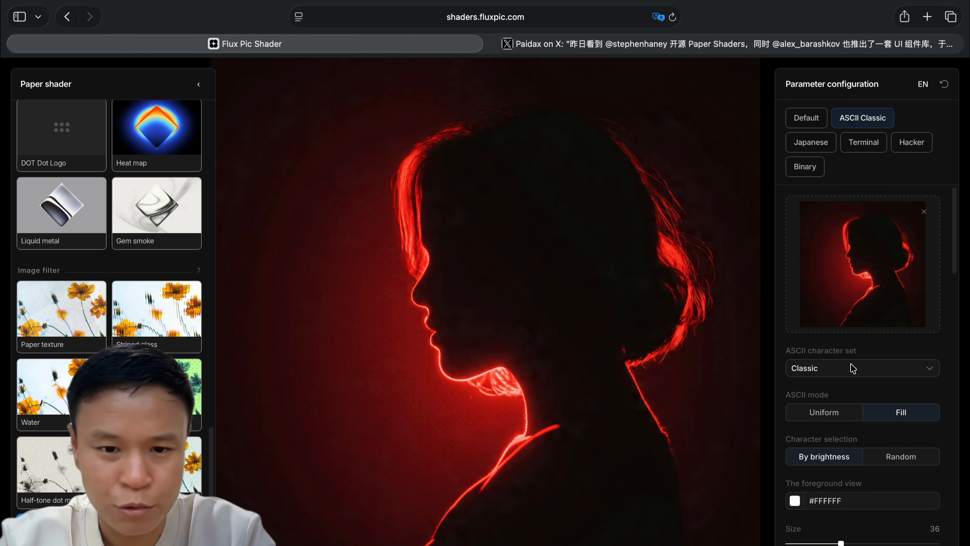
# - Try the Block-shaped, Symbol and Number ASCII character sets on the silhouette photo, and return to Classic
pyautogui.click(853, 368)
pyautogui.click(846, 220)
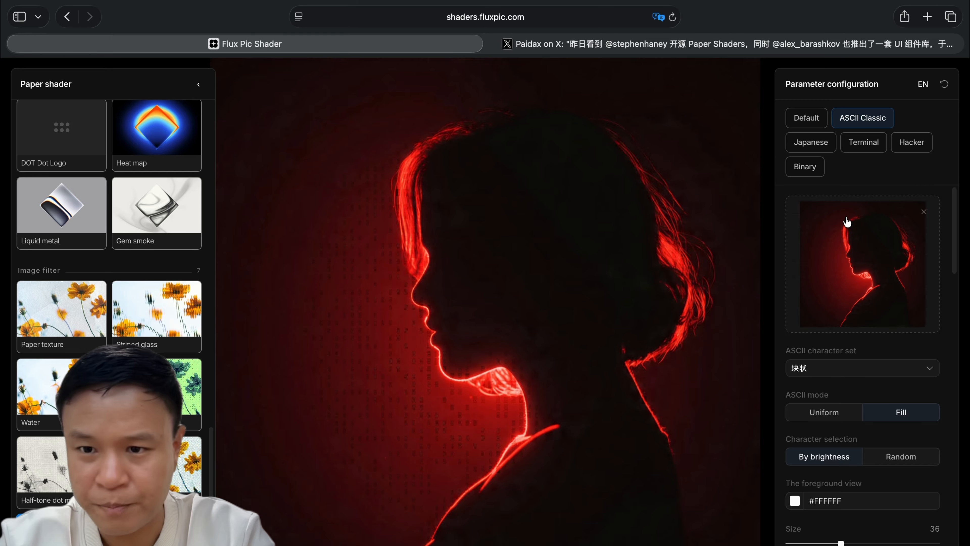
pyautogui.click(841, 370)
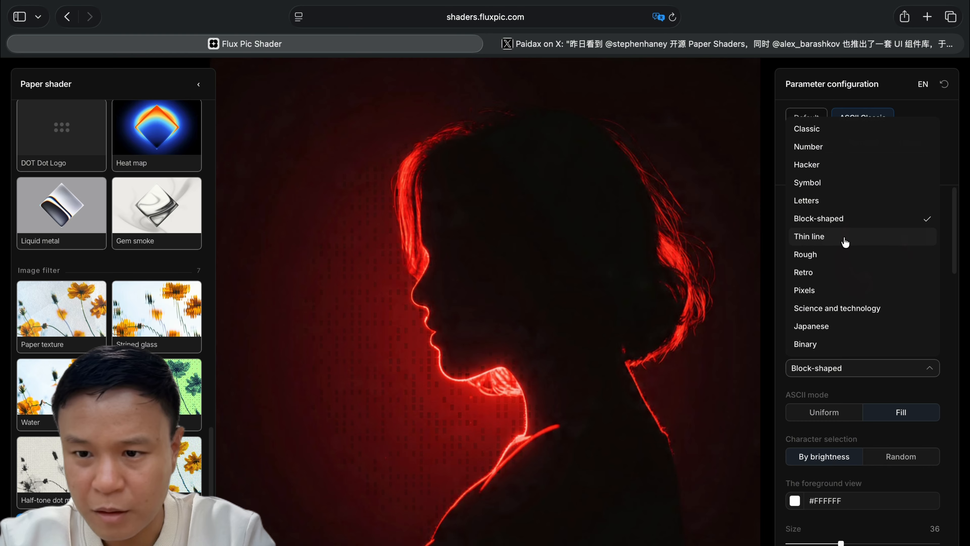
pyautogui.click(841, 182)
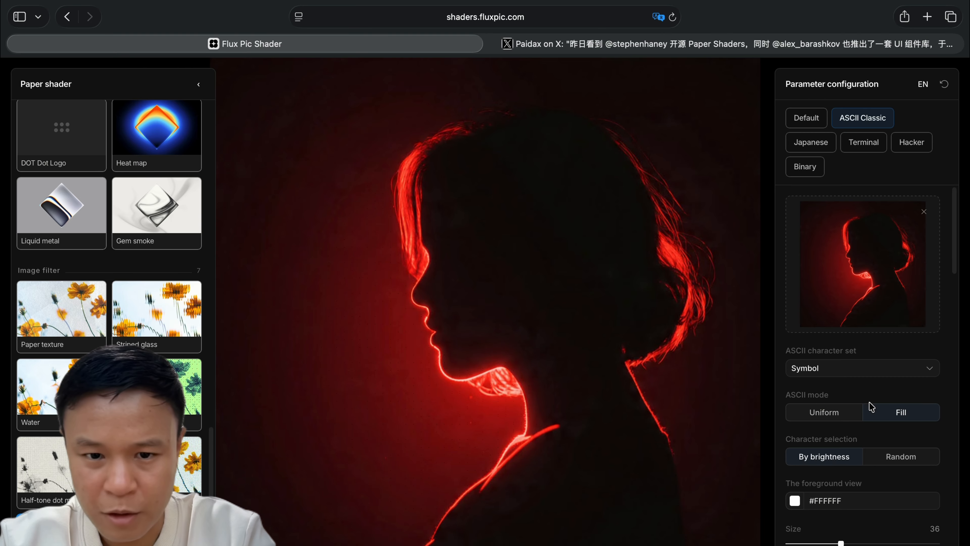
pyautogui.click(866, 368)
pyautogui.click(852, 152)
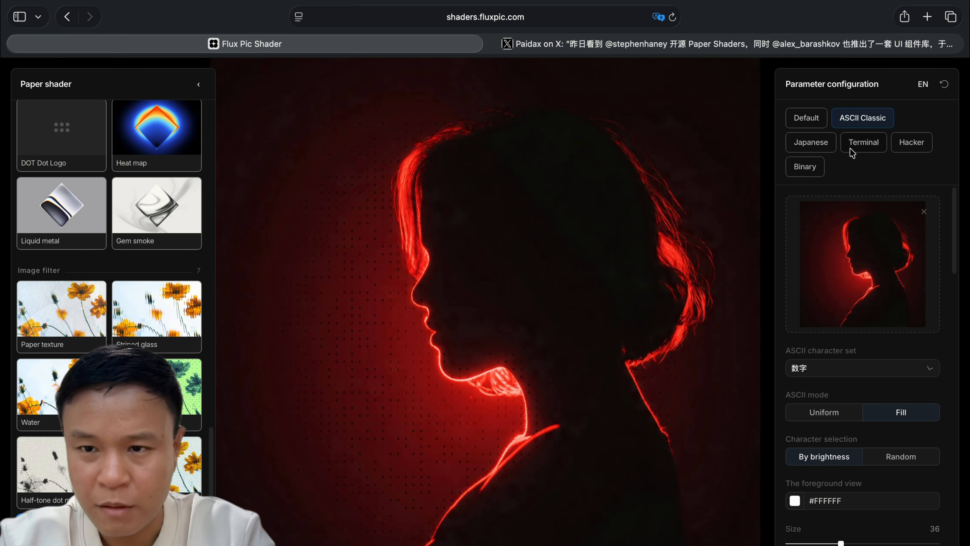
pyautogui.scroll(5, 521, 414)
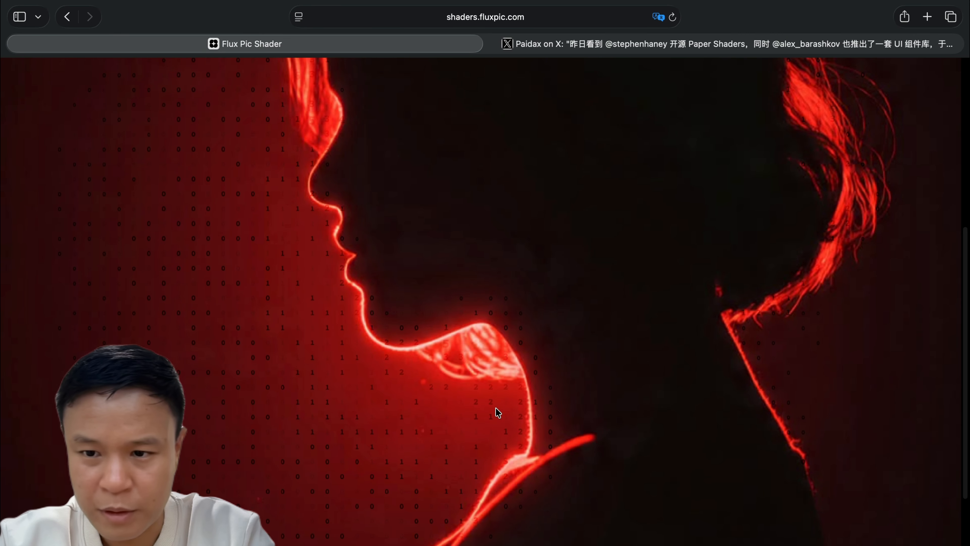
pyautogui.scroll(-5, 542, 328)
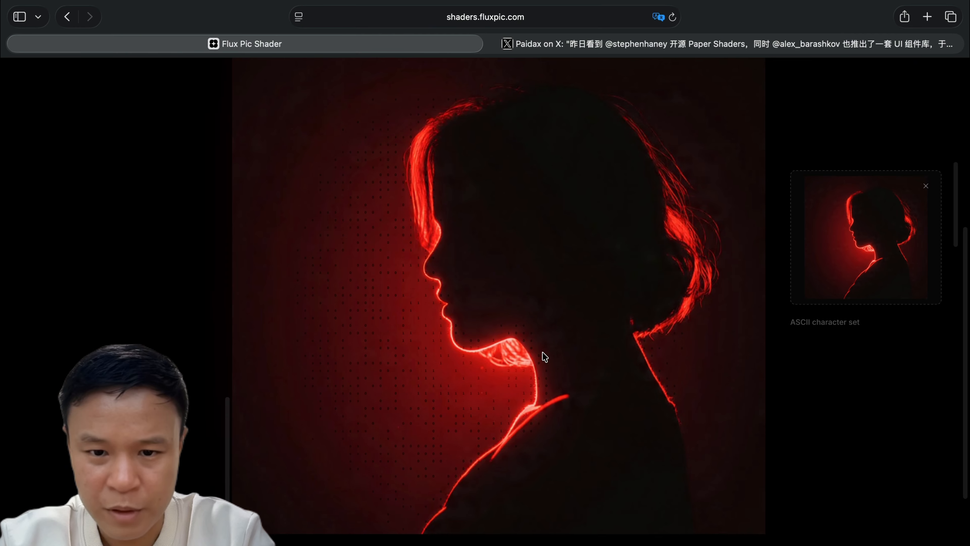
pyautogui.click(837, 367)
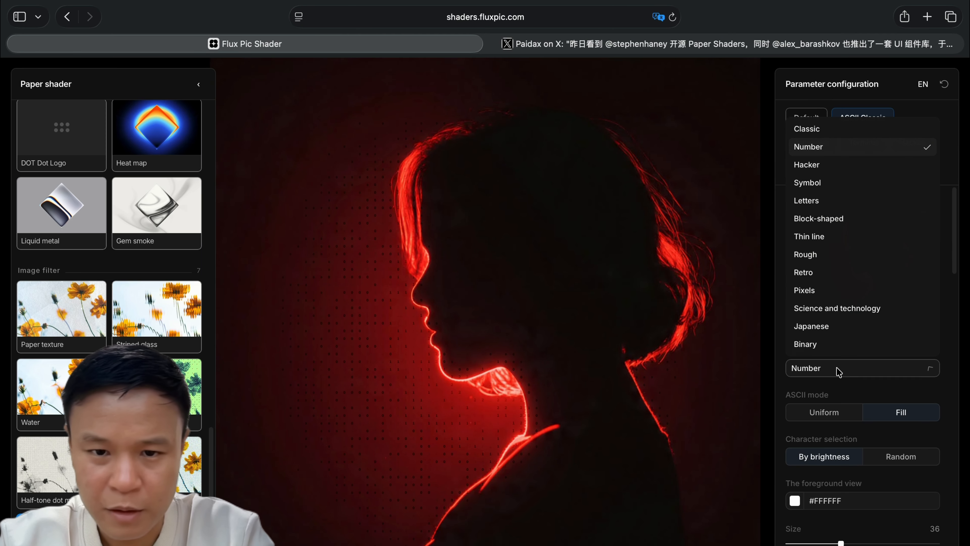
pyautogui.click(845, 130)
pyautogui.scroll(5, 446, 410)
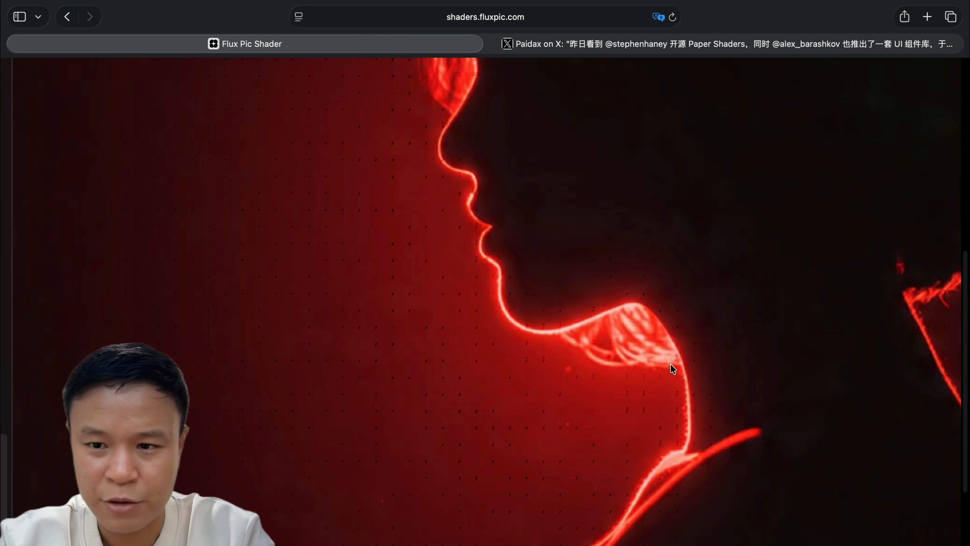
pyautogui.scroll(-5, 661, 384)
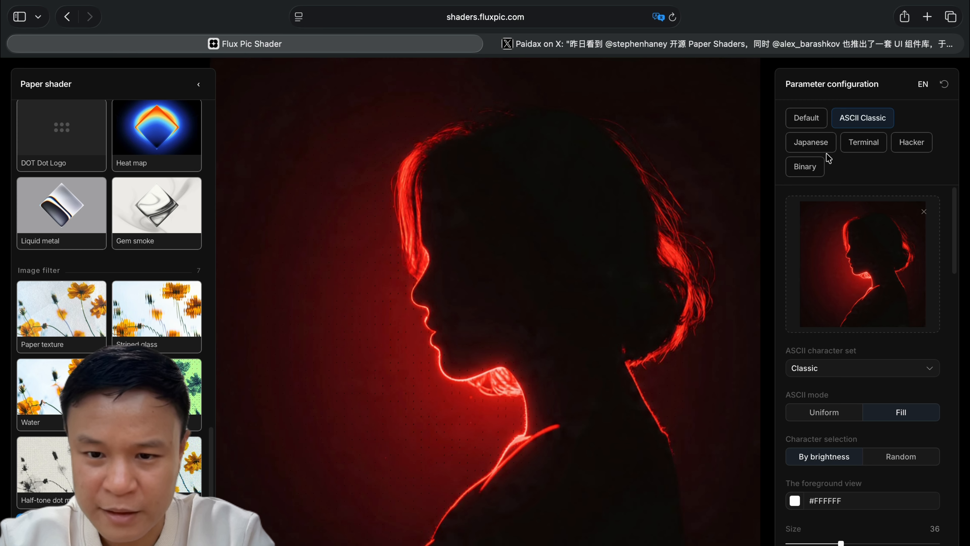
# - Try the Default preset on the silhouette photo, inspect the jaw area, and reapply the ASCII Classic preset
pyautogui.click(806, 119)
pyautogui.scroll(5, 493, 368)
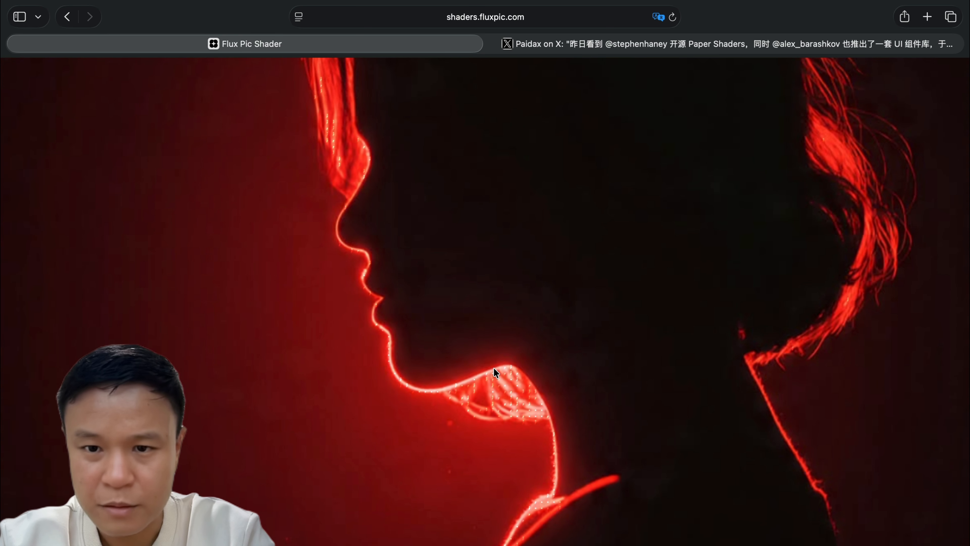
pyautogui.scroll(-5, 493, 368)
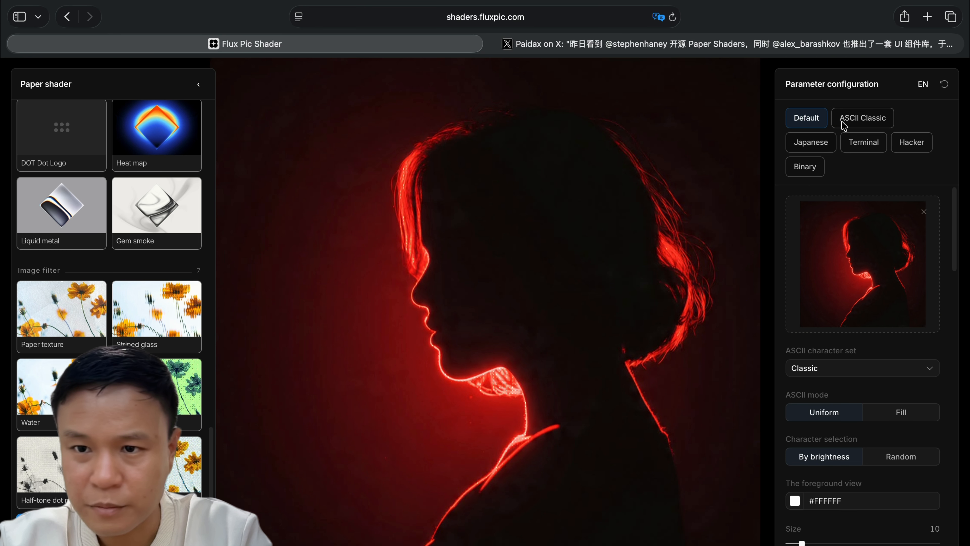
pyautogui.click(841, 121)
# - Exclude the background to inspect the ASCII characters alone around the chin, and include the background again
pyautogui.scroll(-5, 821, 355)
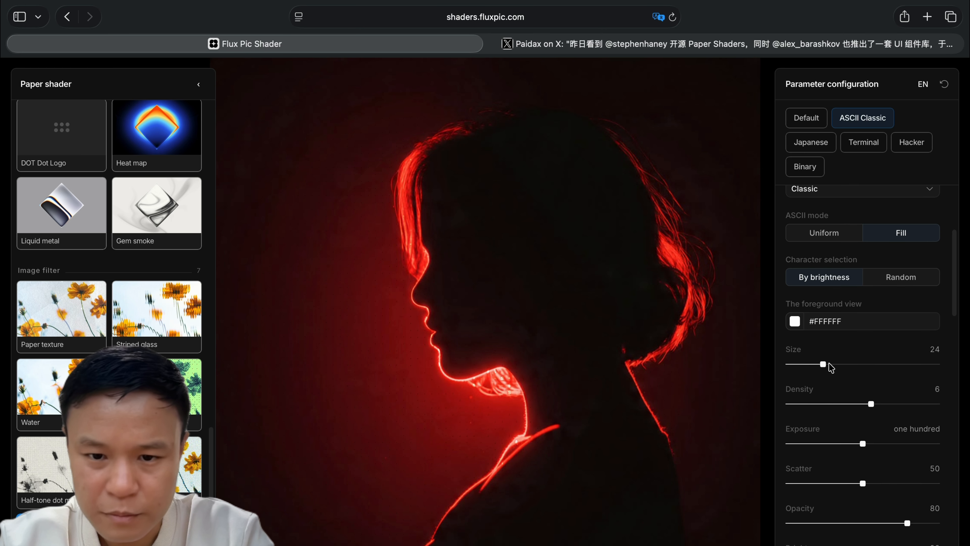
pyautogui.scroll(-7, 831, 367)
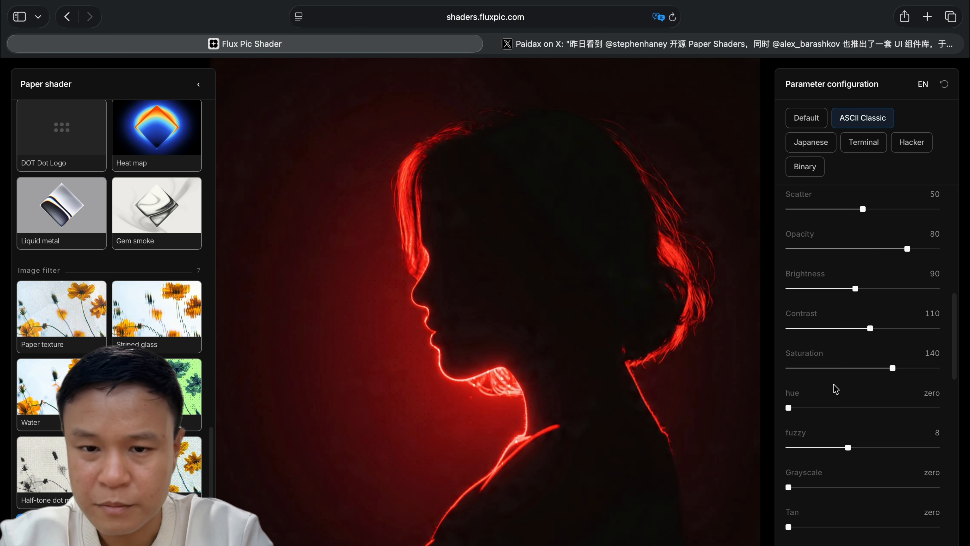
pyautogui.scroll(-10, 832, 390)
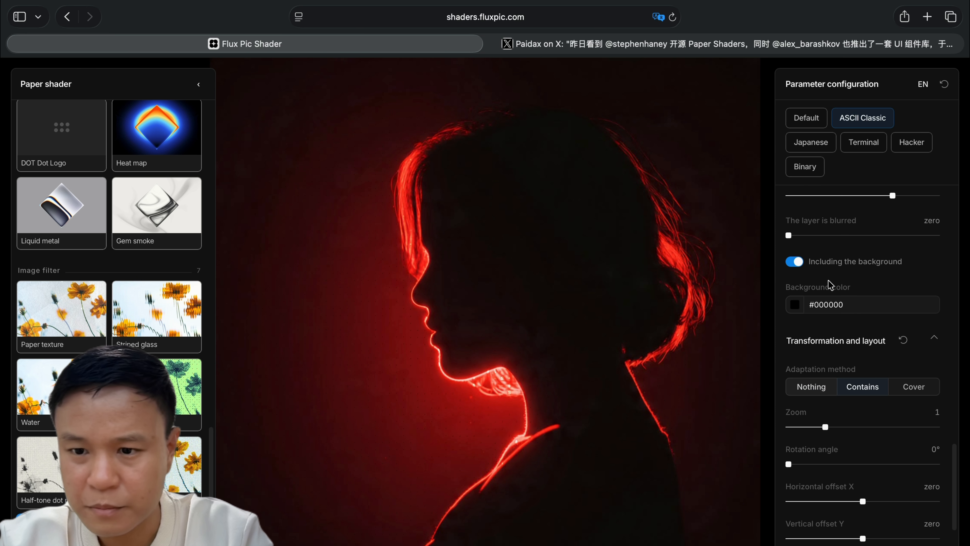
pyautogui.click(795, 263)
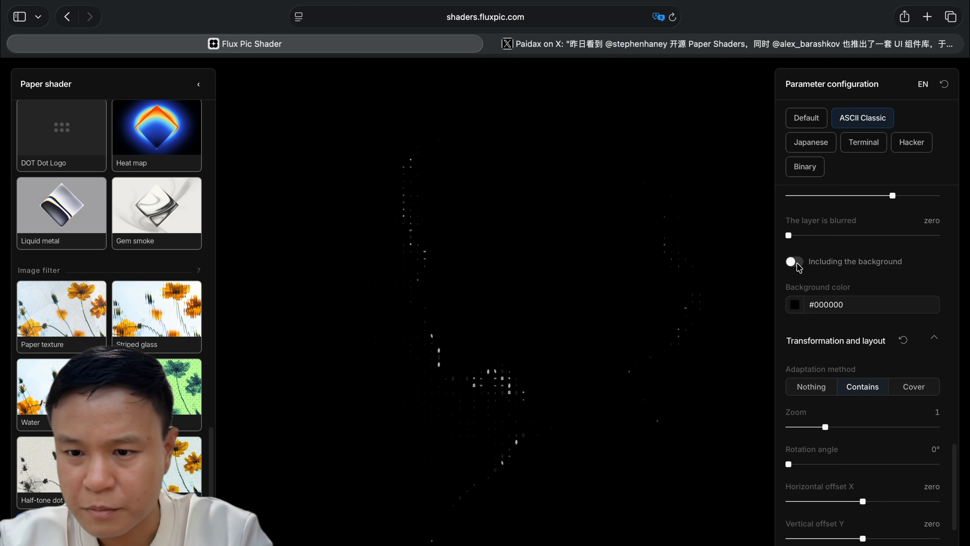
pyautogui.click(497, 384)
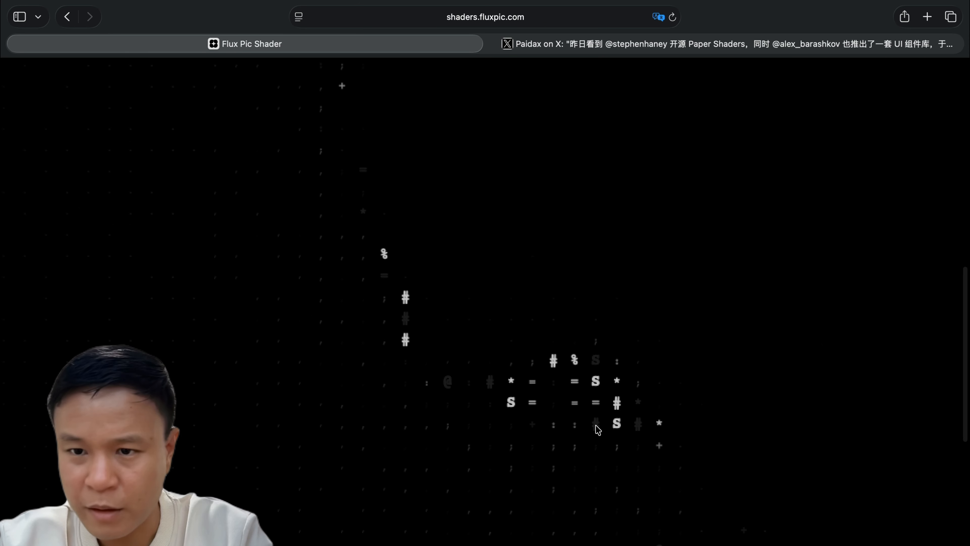
pyautogui.click(648, 412)
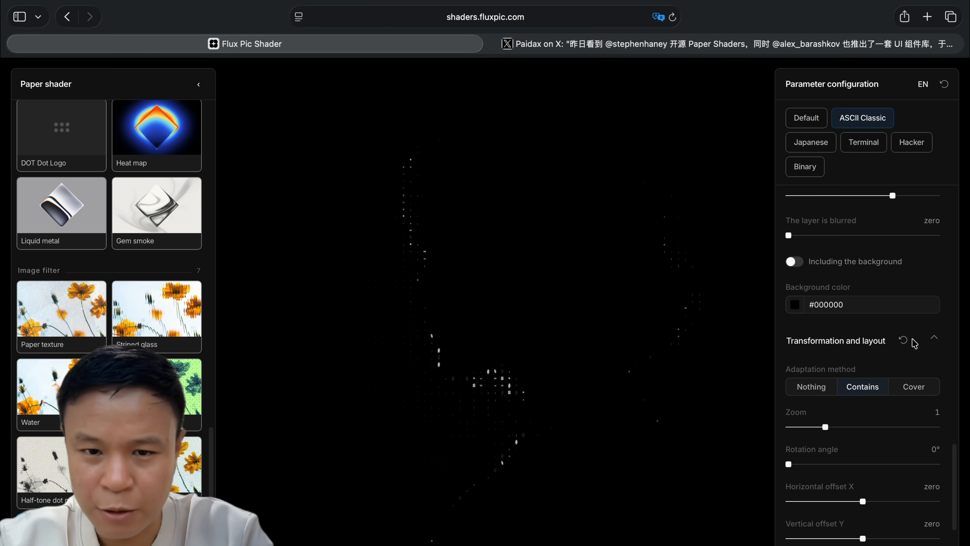
pyautogui.click(795, 263)
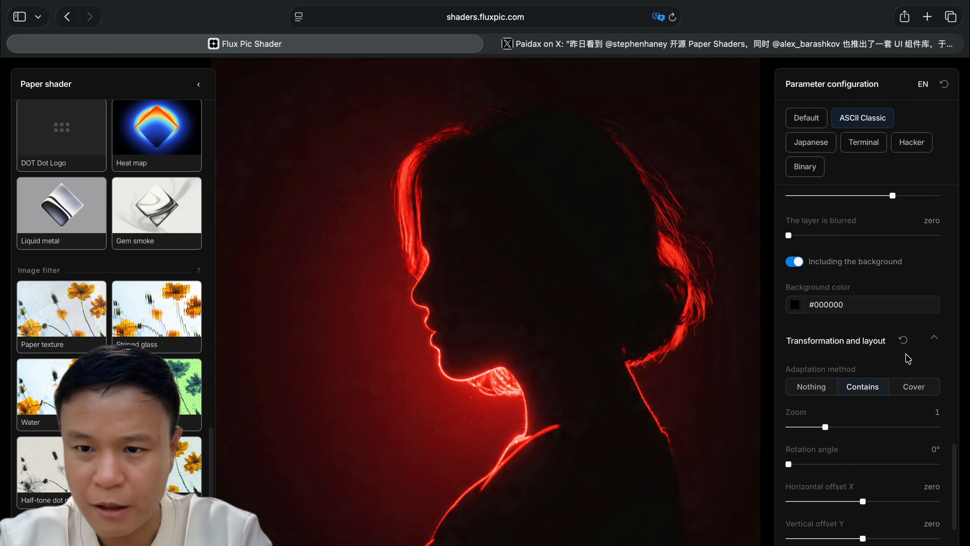
# - Set the image's Zoom to 1.25, the ASCII Size to 28 and Scatter to 0
pyautogui.scroll(-5, 838, 365)
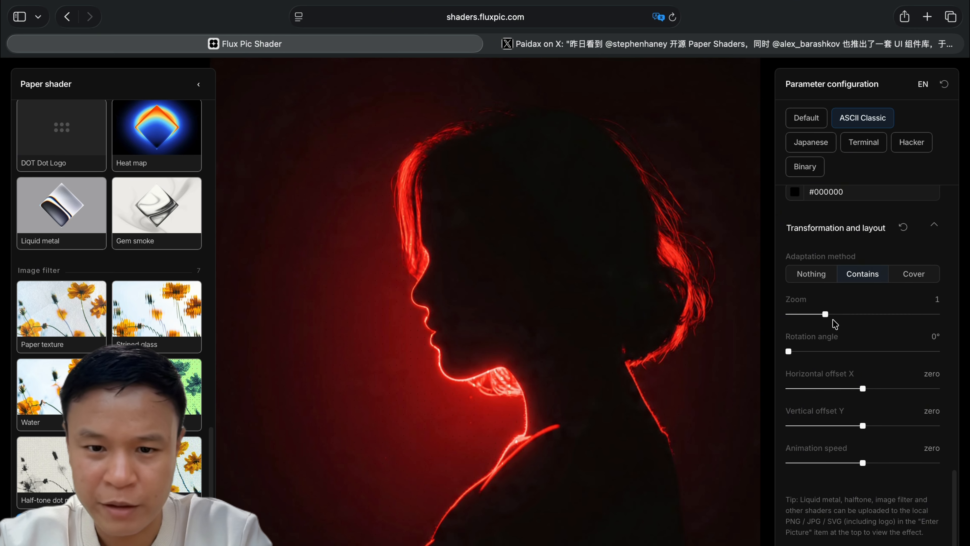
pyautogui.moveTo(825, 313); pyautogui.dragTo(862, 313)
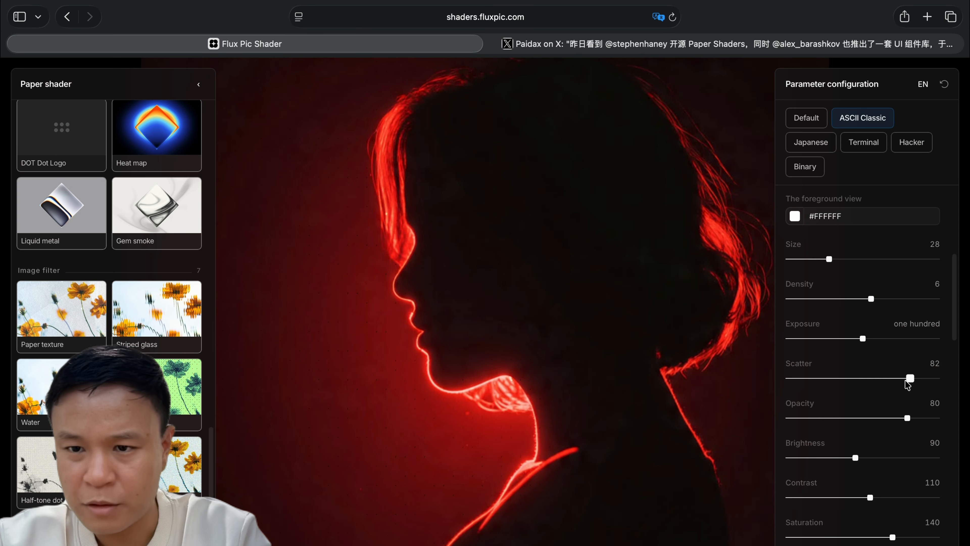
pyautogui.press('super+a')
pyautogui.moveTo(788, 378); pyautogui.dragTo(749, 387)
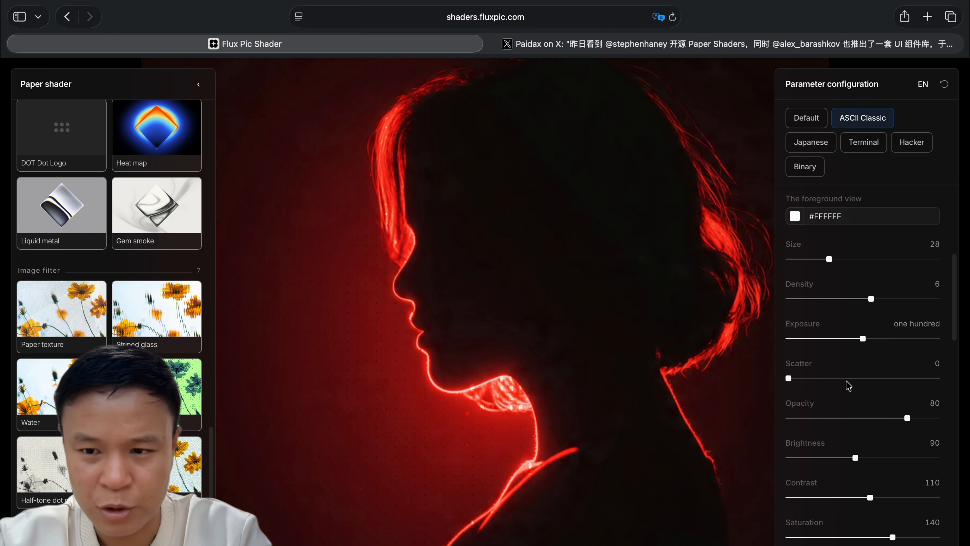
# - Look through the remaining ASCII filter parameters and adjust the fuzzy value to 8.5
pyautogui.scroll(-10, 848, 385)
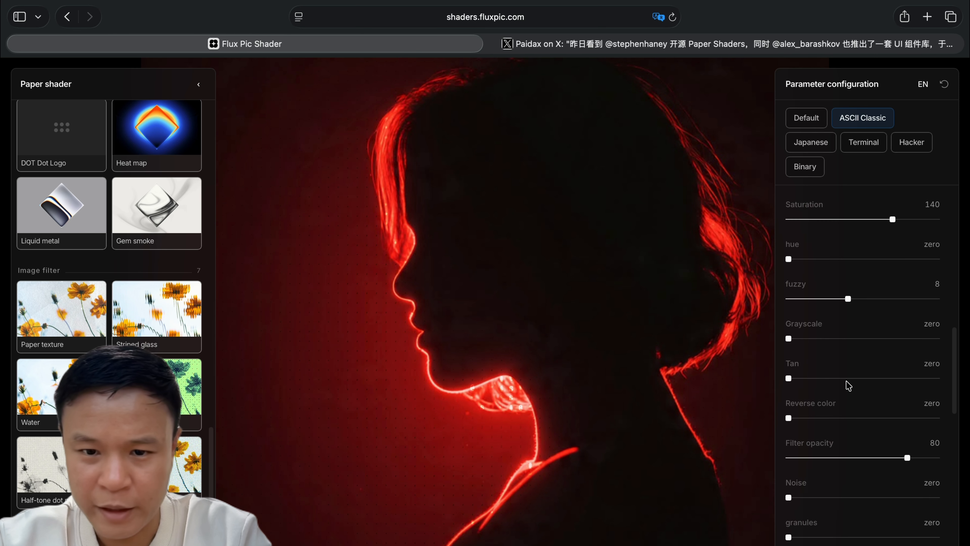
pyautogui.scroll(-8, 848, 385)
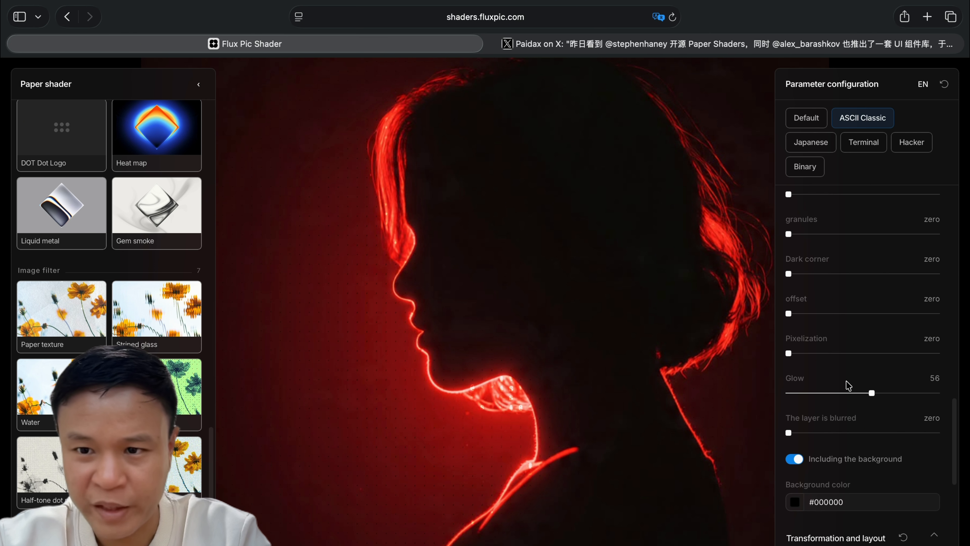
pyautogui.scroll(8, 848, 385)
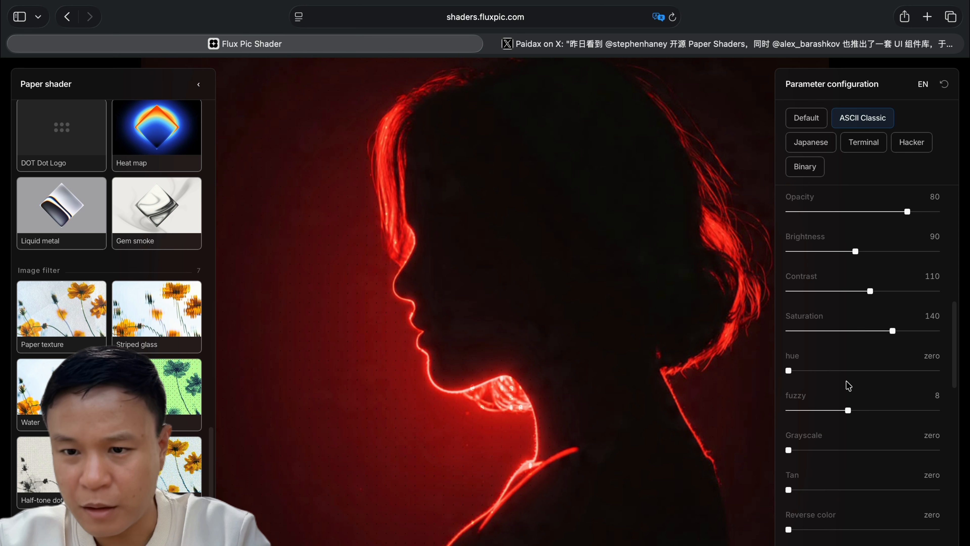
pyautogui.scroll(5, 812, 384)
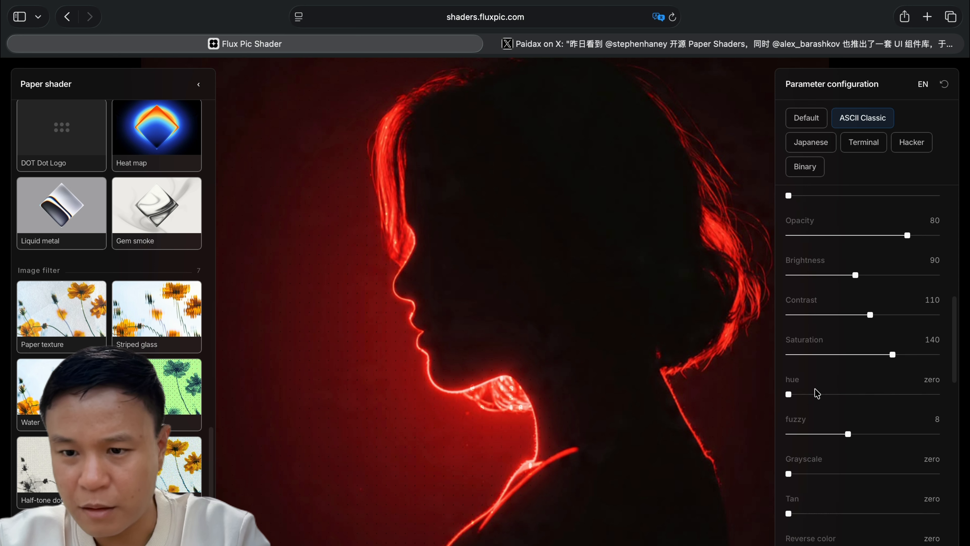
pyautogui.scroll(-8, 825, 376)
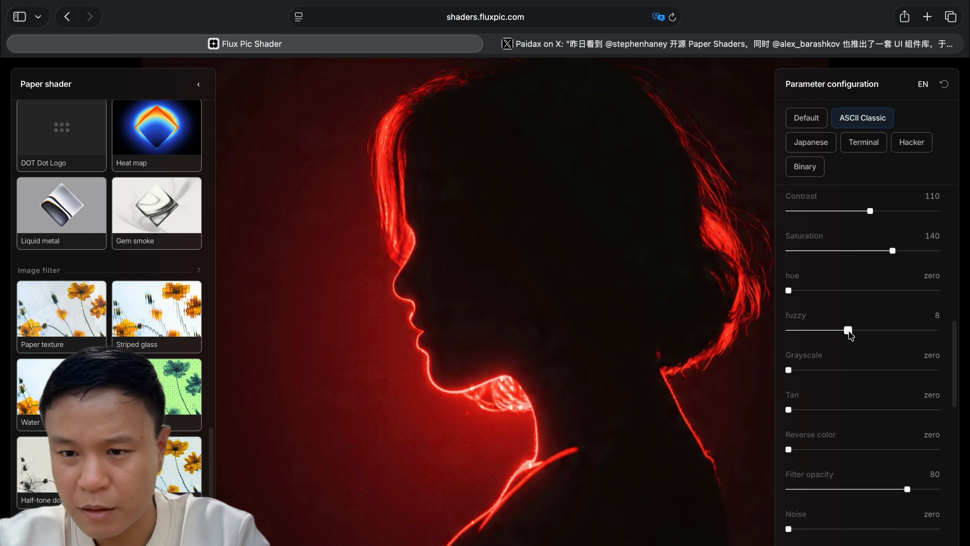
pyautogui.moveTo(848, 333)
pyautogui.mouseDown()
pyautogui.moveTo(940, 331)
pyautogui.moveTo(856, 332)
pyautogui.mouseUp()
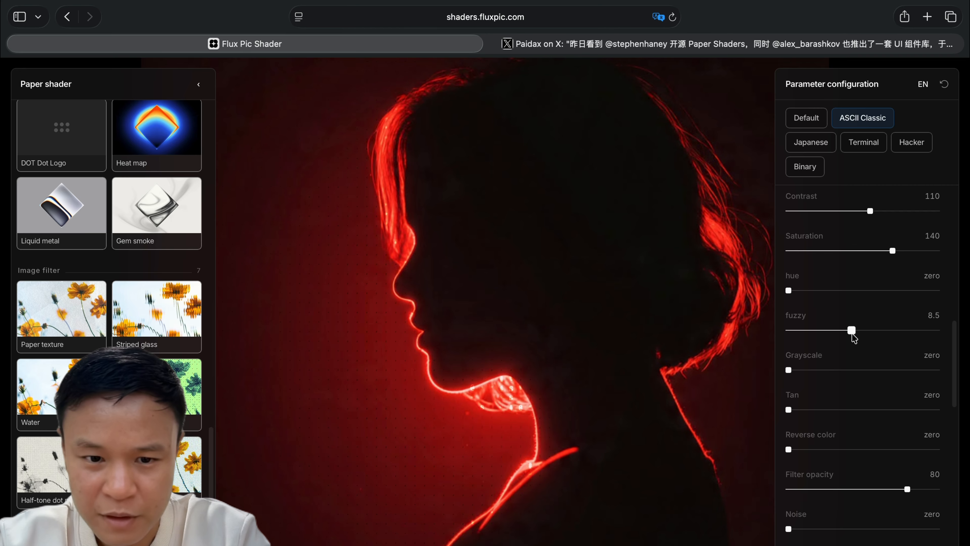
# - Export the ASCII-processed silhouette as a 3x PNG image
pyautogui.scroll(-10, 847, 407)
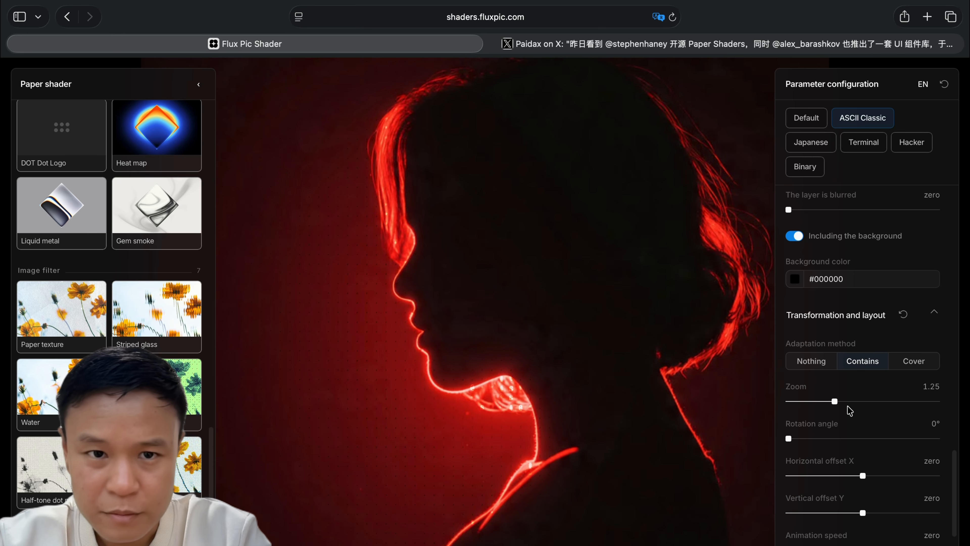
pyautogui.scroll(-5, 850, 410)
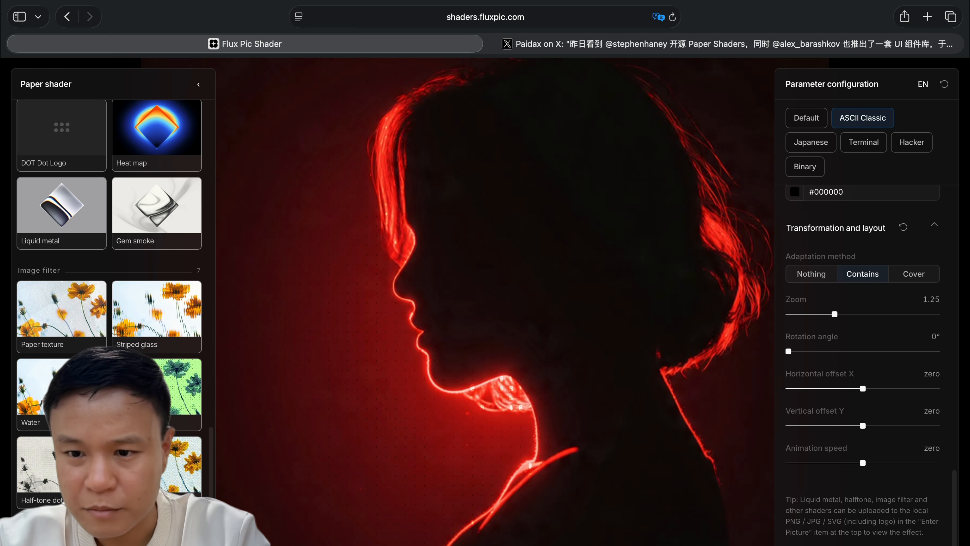
pyautogui.click(598, 373)
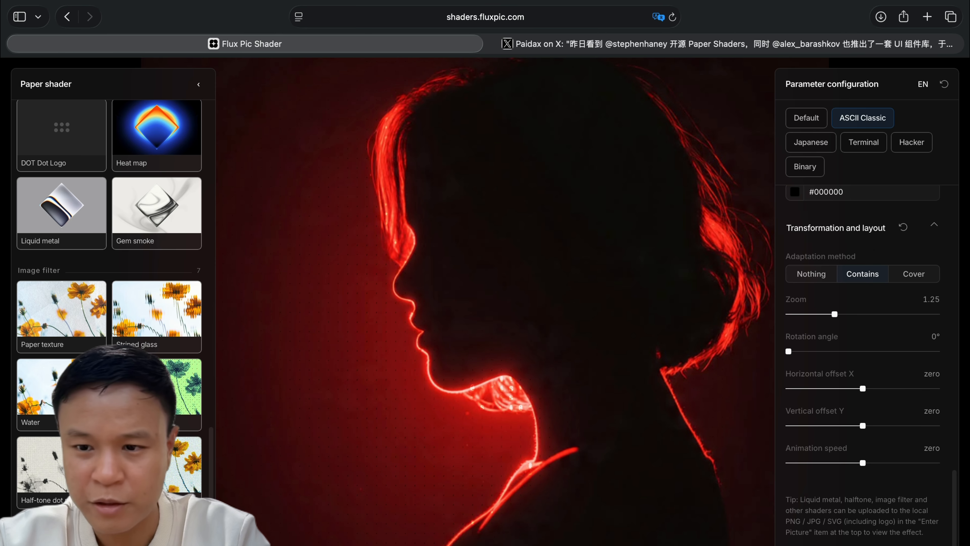
# - Switch to the Shaders Showcase design file and duplicate the second Hero Section frame beside it
pyautogui.click(600, 541)
pyautogui.scroll(-4, 686, 305)
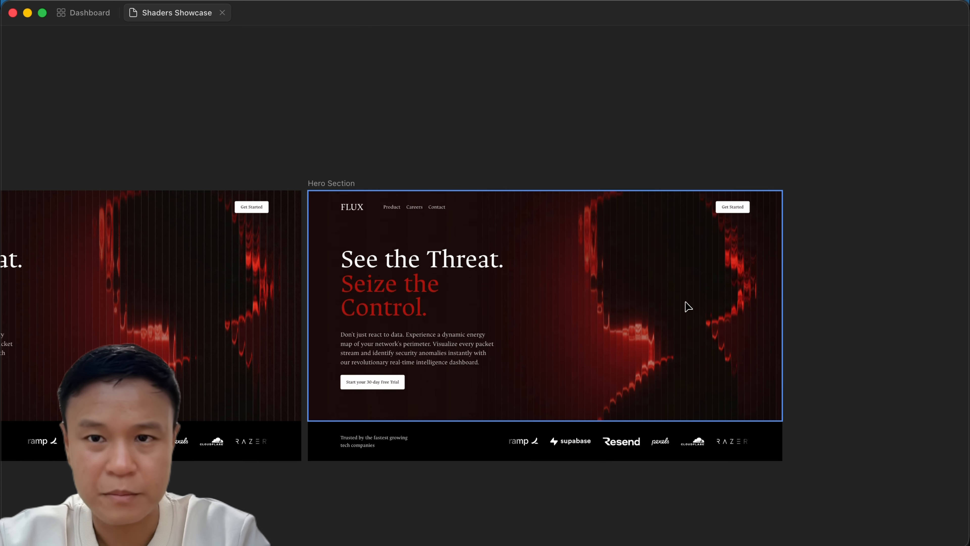
pyautogui.click(548, 169)
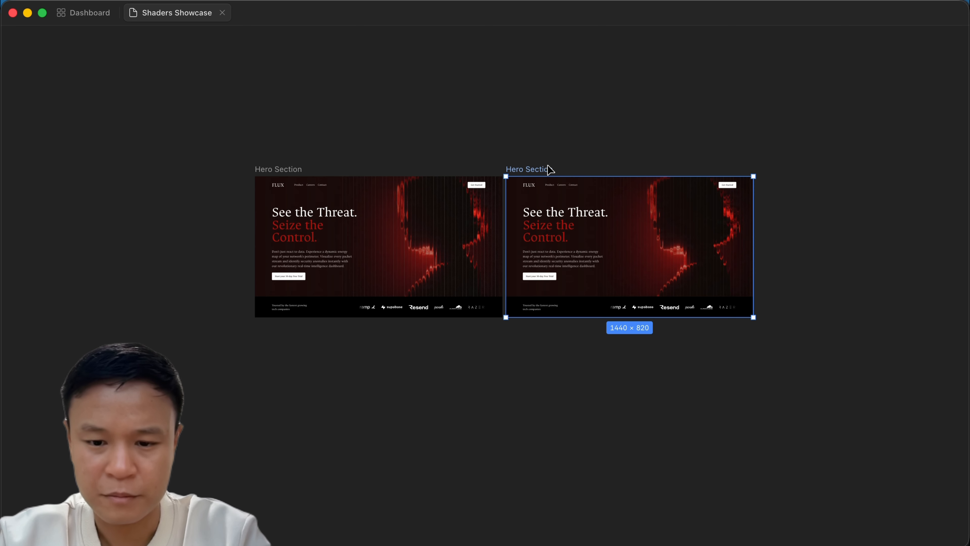
pyautogui.press('super+d')
pyautogui.hscroll(10, 719, 152)
pyautogui.scroll(3, 364, 131)
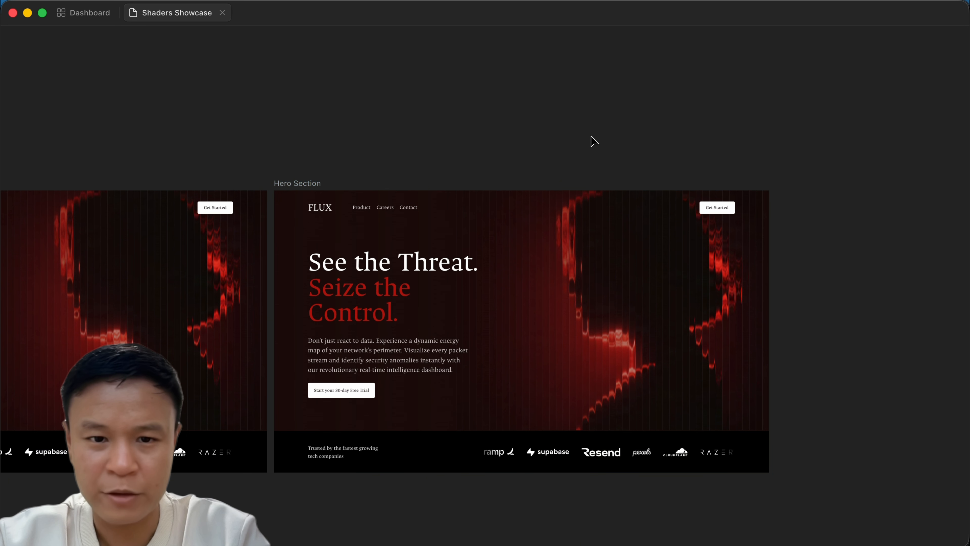
pyautogui.click(191, 539)
pyautogui.moveTo(275, 238); pyautogui.dragTo(472, 109)
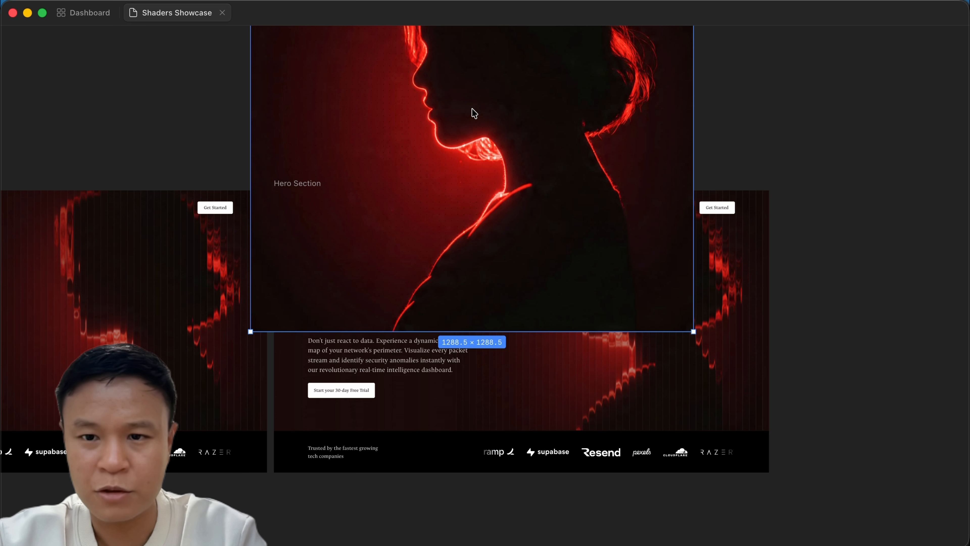
pyautogui.scroll(3, 547, 123)
pyautogui.hscroll(2, 548, 124)
pyautogui.scroll(4, 539, 132)
pyautogui.hscroll(-2, 539, 132)
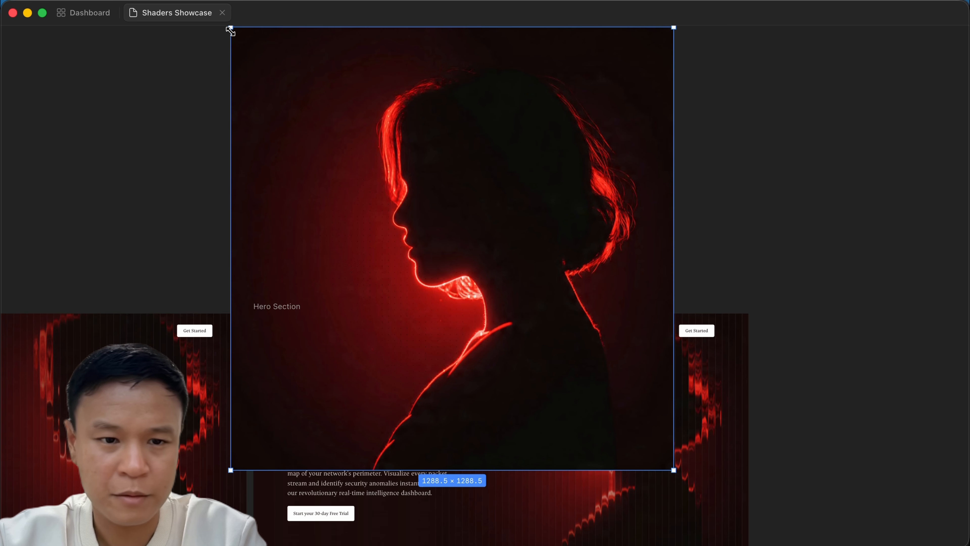
pyautogui.moveTo(230, 31); pyautogui.dragTo(424, 196)
pyautogui.scroll(-5, 481, 214)
pyautogui.hscroll(3, 481, 215)
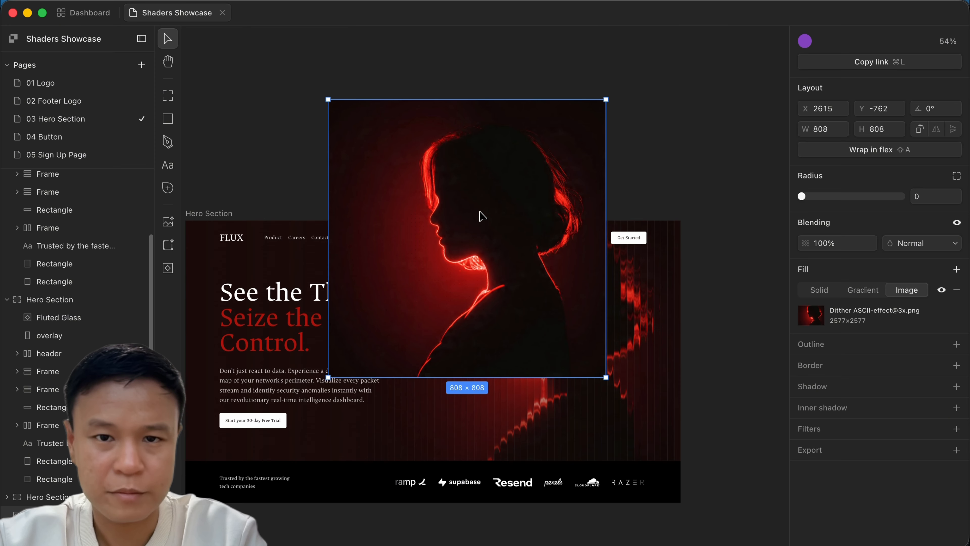
# - Move the silhouette image into the duplicated Hero Section between its Fluted Glass and overlay layers, and align it to the frame's upper edge
pyautogui.press('Delete')
pyautogui.click(650, 337)
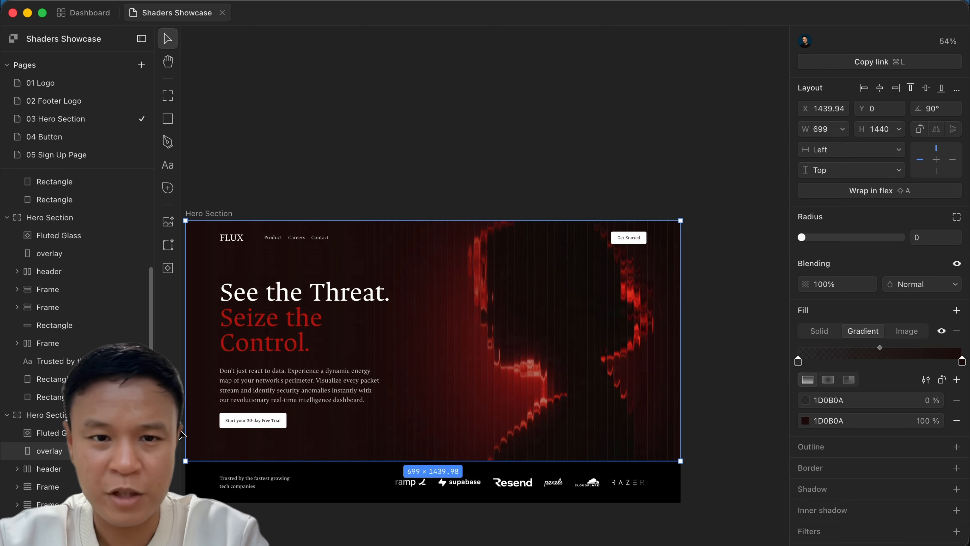
pyautogui.press('super+z')
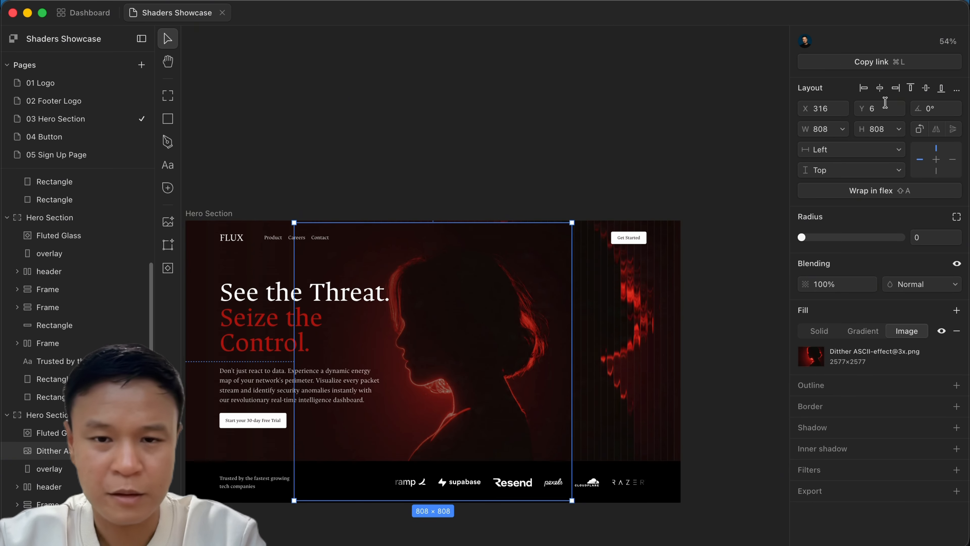
pyautogui.click(910, 88)
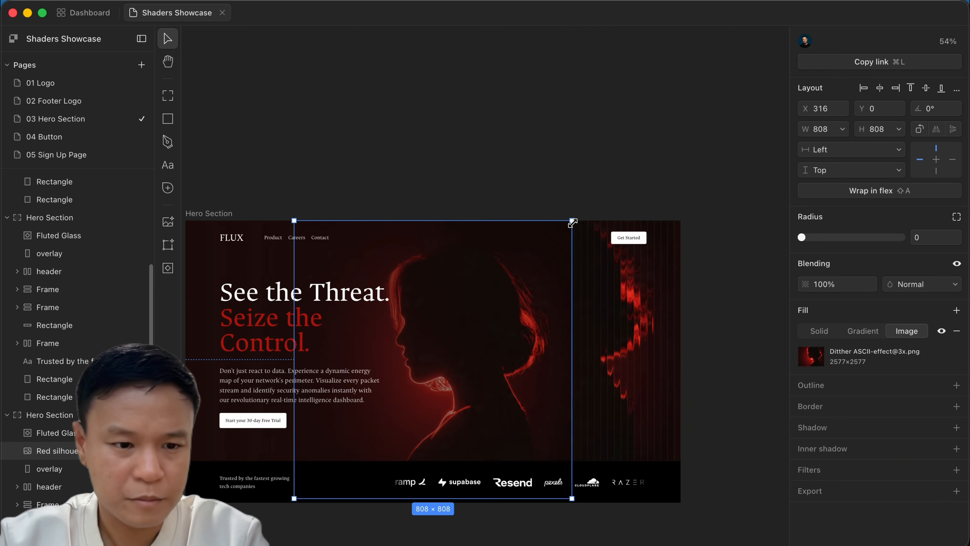
# - Enlarge the silhouette image to 1124 × 1124, reaching the hero's right edge, and move it vertically to Y -140
pyautogui.moveTo(572, 223); pyautogui.dragTo(673, 201)
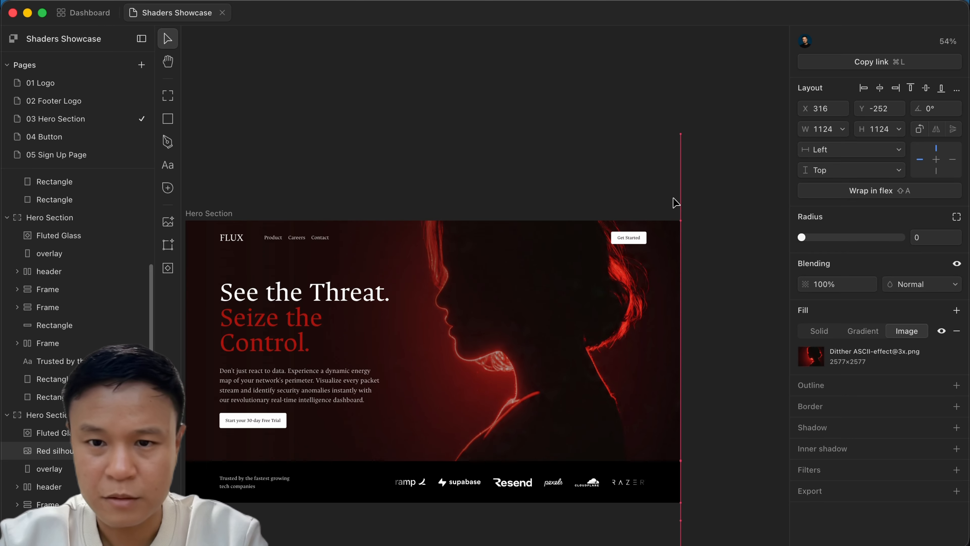
pyautogui.hotkey('shift', 'Down')
pyautogui.hotkey('shift', 'Down')
pyautogui.hotkey('shift', 'Down')
pyautogui.hotkey('shift', 'Down')
pyautogui.hotkey('shift', 'Down')
pyautogui.hotkey('shift', 'Down')
pyautogui.hotkey('shift', 'Down')
pyautogui.hotkey('shift', 'Down')
pyautogui.hotkey('shift', 'Down')
pyautogui.hotkey('shift', 'Down')
pyautogui.hotkey('shift', 'Down')
pyautogui.hotkey('shift', 'Down')
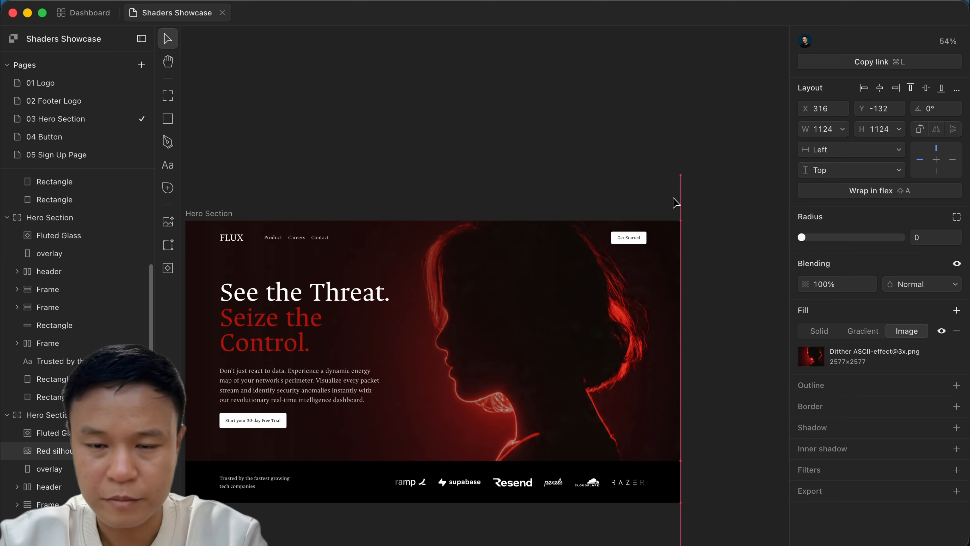
pyautogui.press('Up')
pyautogui.press('Up')
pyautogui.press('Up')
pyautogui.press('Up')
pyautogui.press('Up')
pyautogui.press('Up')
pyautogui.press('Up')
pyautogui.press('Up')
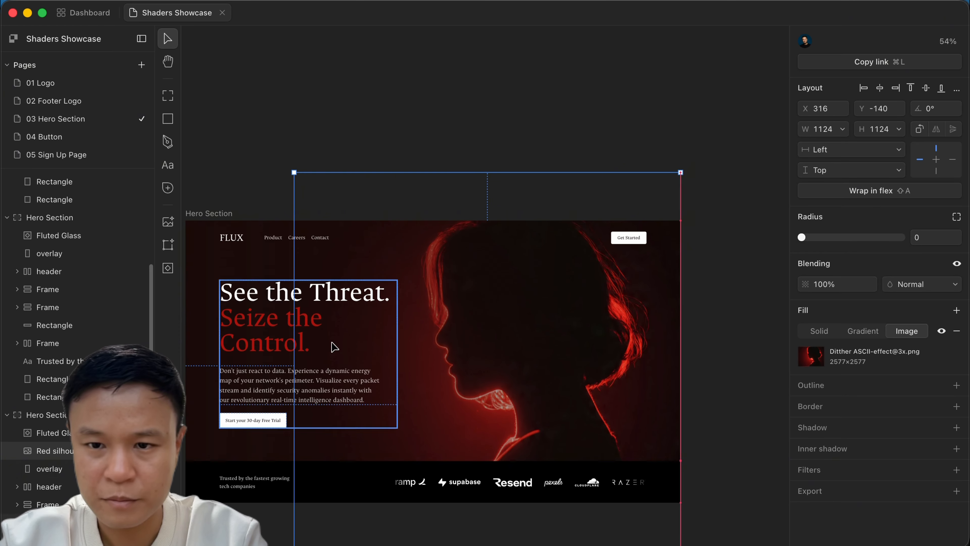
# - Delete the Fluted Glass layer from the duplicated hero section and hide the interface to view the design
pyautogui.press('Delete')
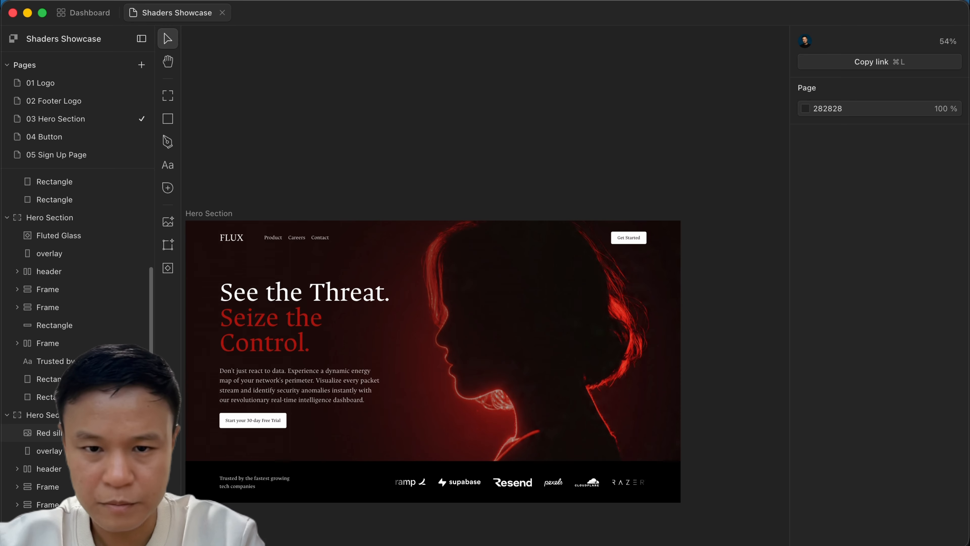
pyautogui.press('super+backslash')
pyautogui.hscroll(-5, 420, 214)
pyautogui.scroll(-2, 420, 214)
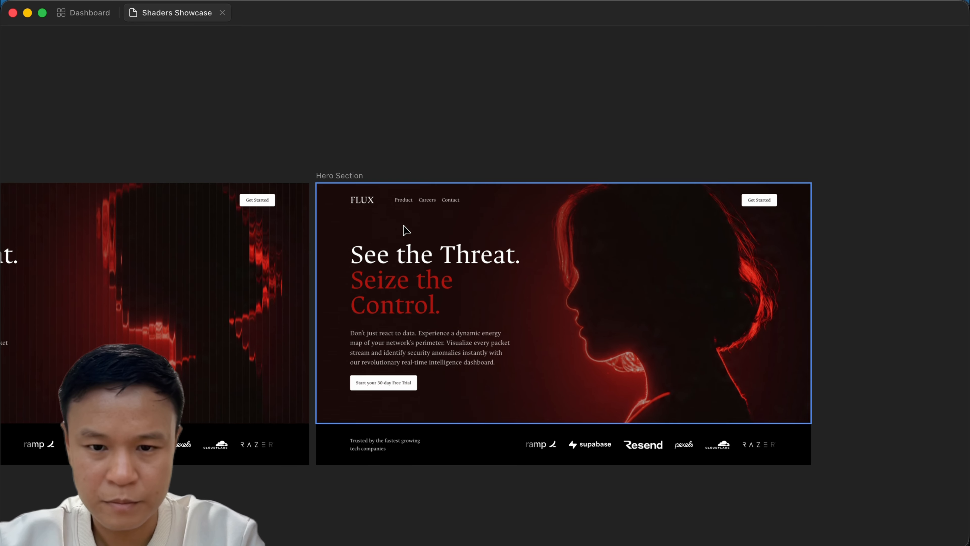
# - Compare the Fluted Glass and plain silhouette hero section variants side by side, including the full silhouette version
pyautogui.hscroll(-3, 475, 164)
pyautogui.scroll(-1, 475, 164)
pyautogui.scroll(3, 887, 245)
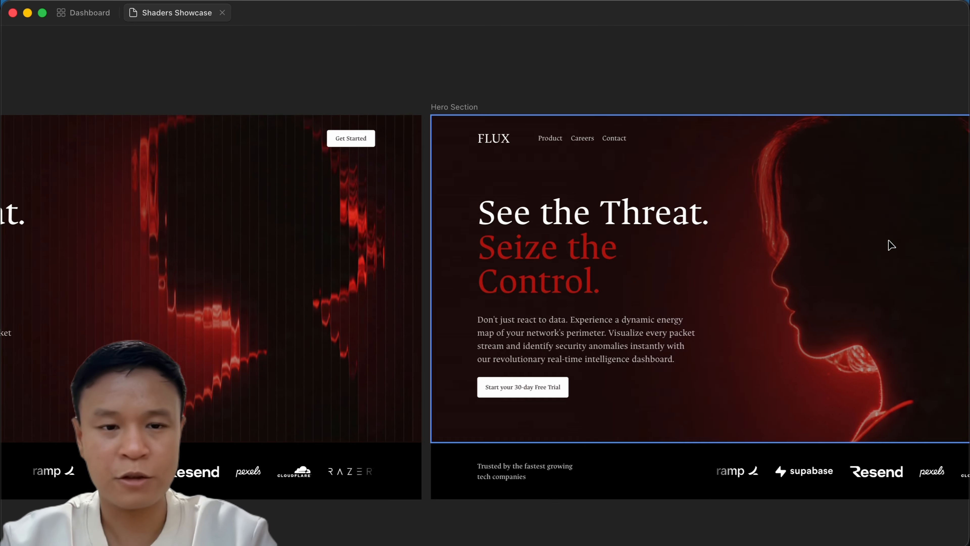
pyautogui.hscroll(-5, 691, 243)
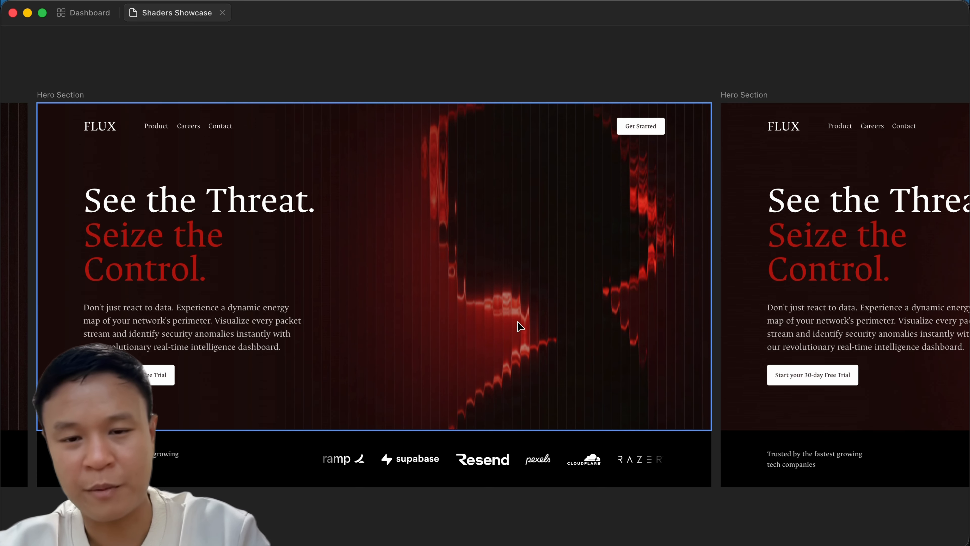
pyautogui.scroll(-3, 619, 330)
pyautogui.hscroll(5, 617, 329)
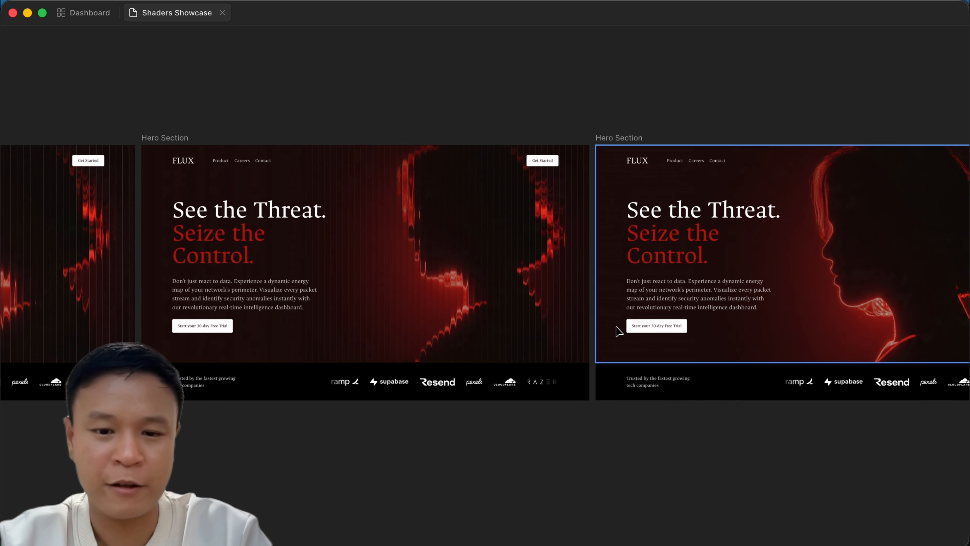
pyautogui.hscroll(3, 747, 142)
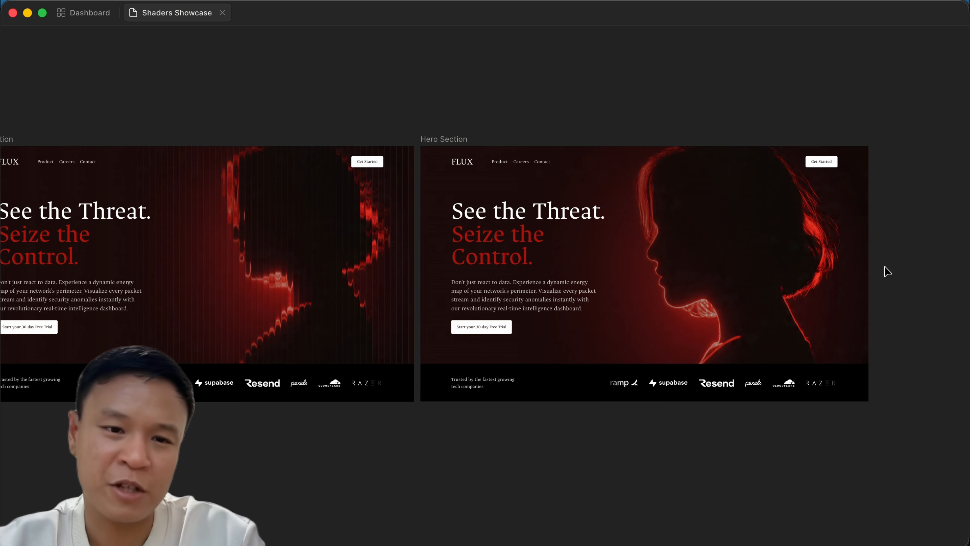
pyautogui.scroll(3, 886, 271)
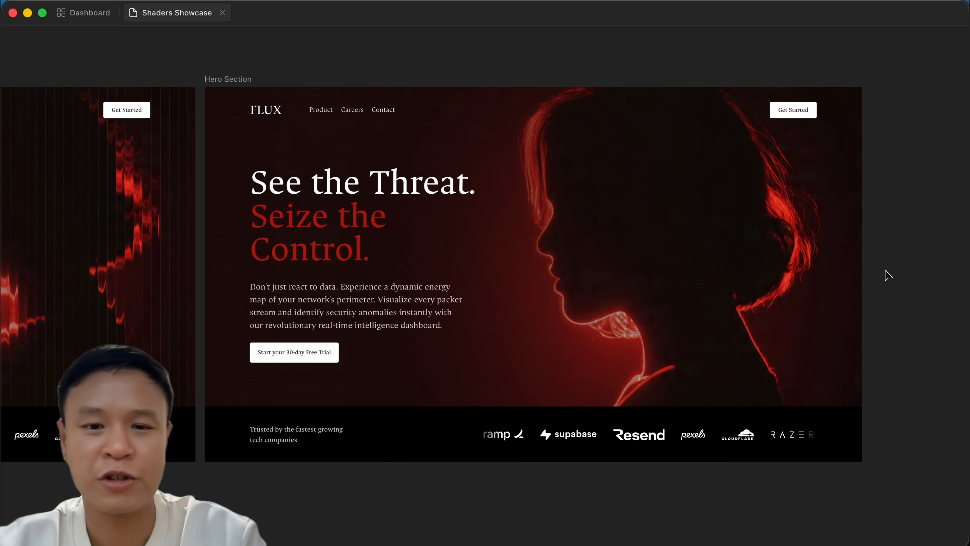
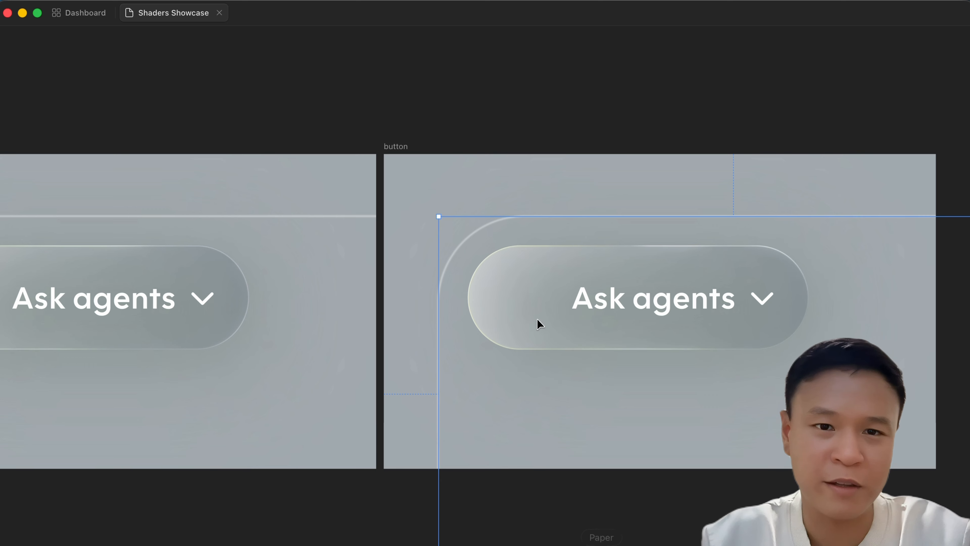
# - Examine the finished Ask agents button's metallic star icon up close and the Liquid Metal entry in the shader library
pyautogui.hscroll(-5, 537, 323)
pyautogui.scroll(5, 294, 371)
pyautogui.click(294, 371)
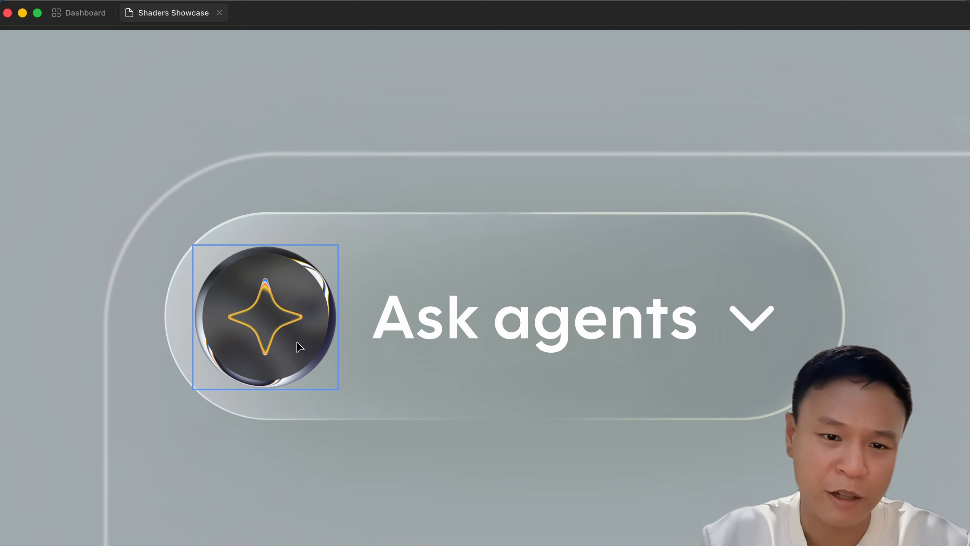
pyautogui.click(170, 327)
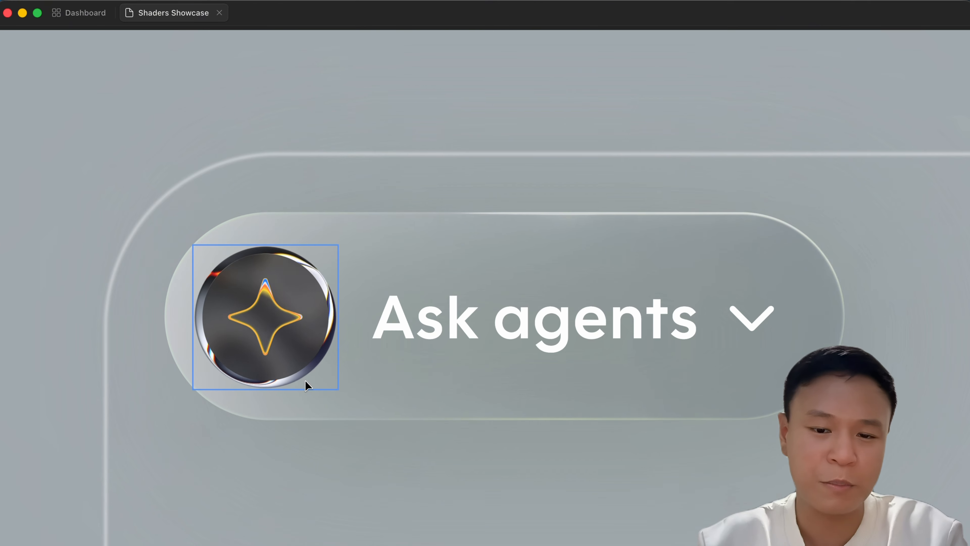
pyautogui.scroll(-3, 306, 382)
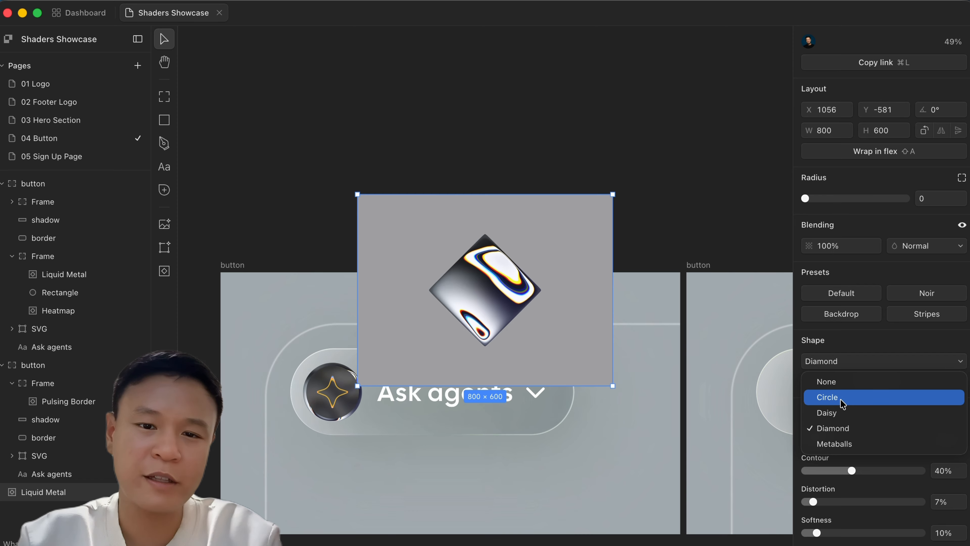
pyautogui.click(164, 270)
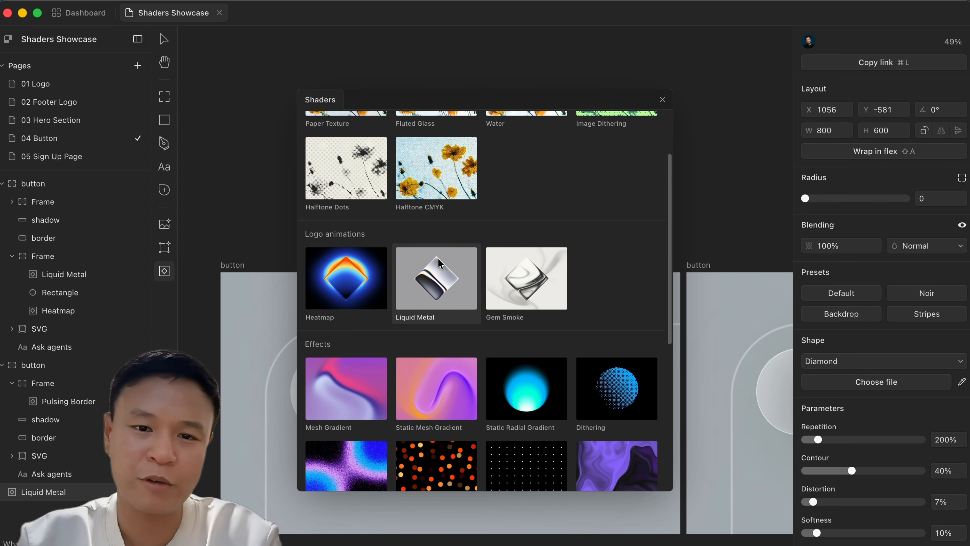
pyautogui.click(662, 99)
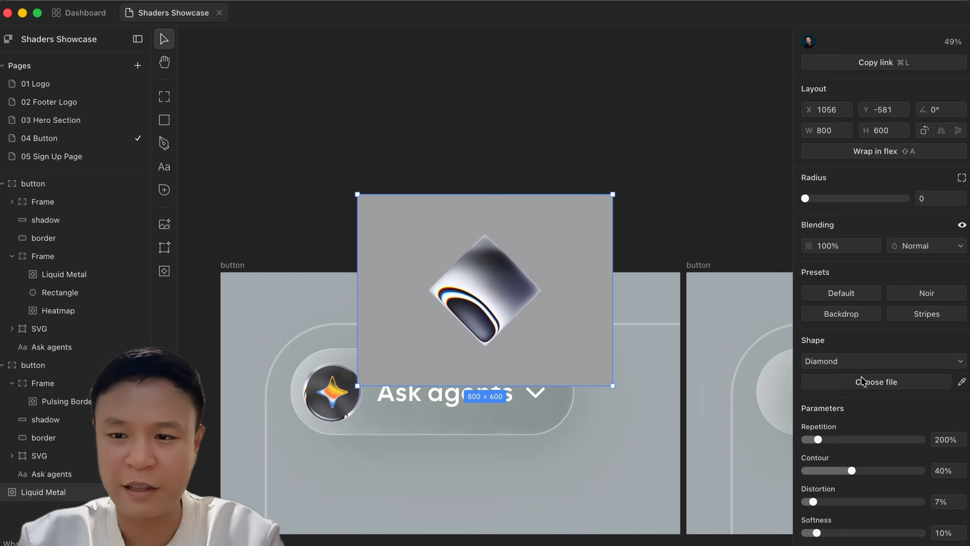
# - Set the new Liquid Metal shader's shape to Circle and scale it down to 411 × 308, resting above the first button frame
pyautogui.click(859, 361)
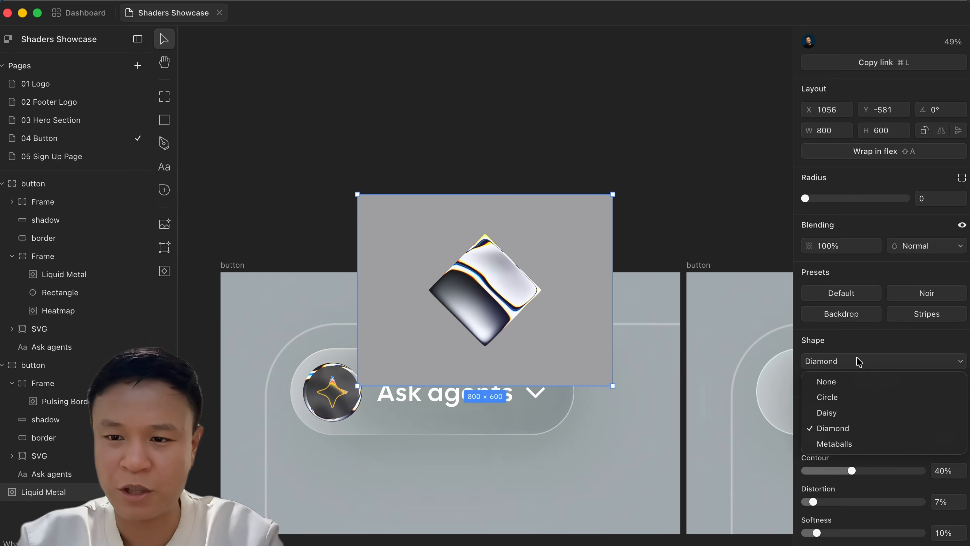
pyautogui.click(851, 397)
pyautogui.moveTo(610, 381); pyautogui.dragTo(489, 291)
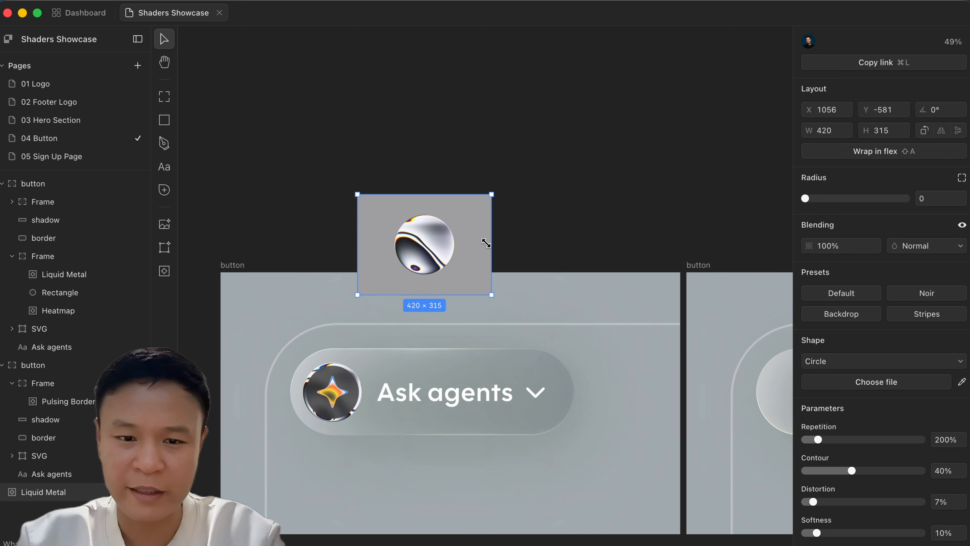
pyautogui.moveTo(455, 250); pyautogui.dragTo(455, 230)
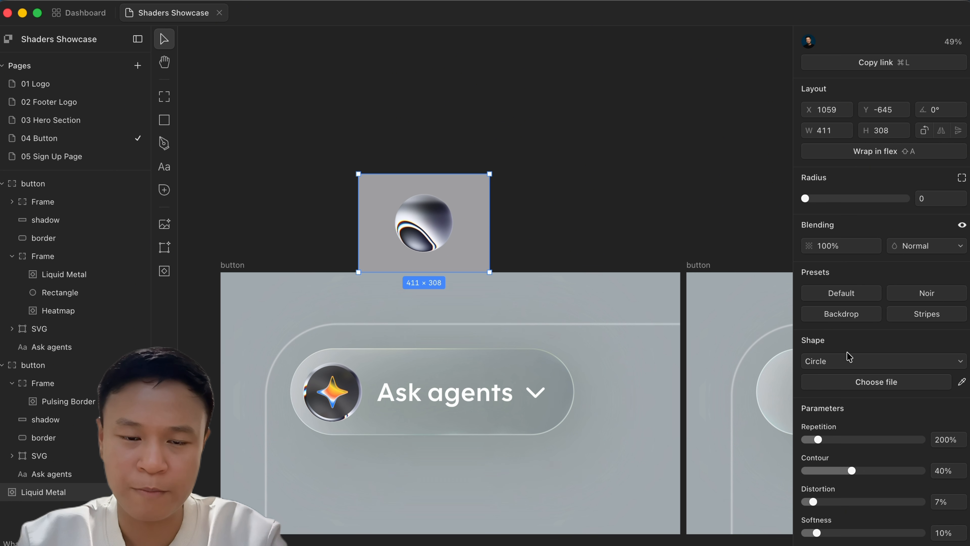
# - Remove the Liquid Metal shader's background fill and shrink the shader to 342 × 256
pyautogui.scroll(-10, 907, 359)
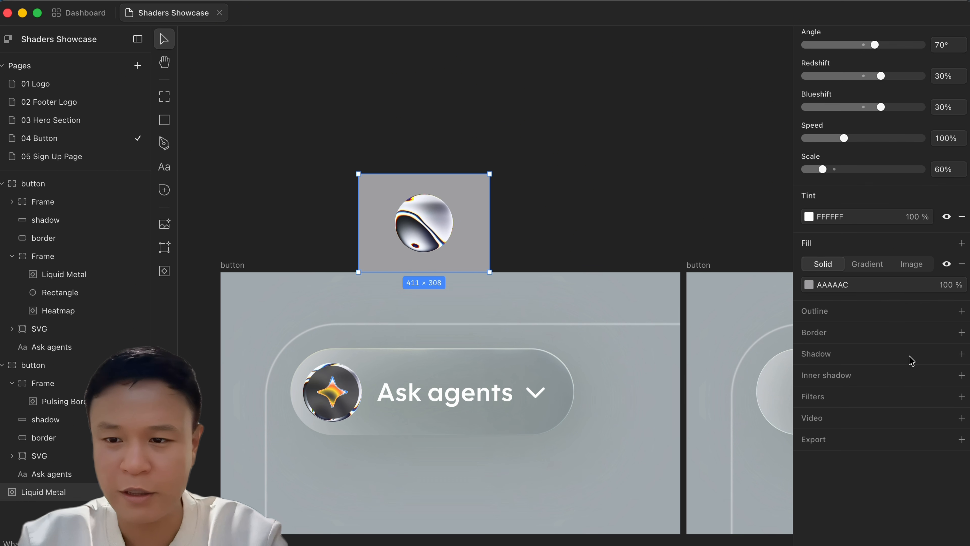
pyautogui.click(961, 267)
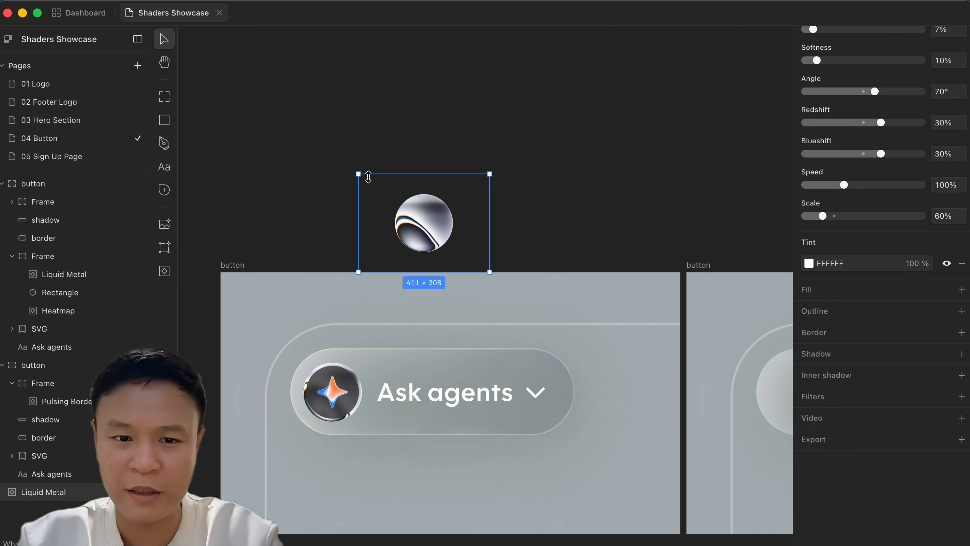
pyautogui.moveTo(358, 173); pyautogui.dragTo(385, 189)
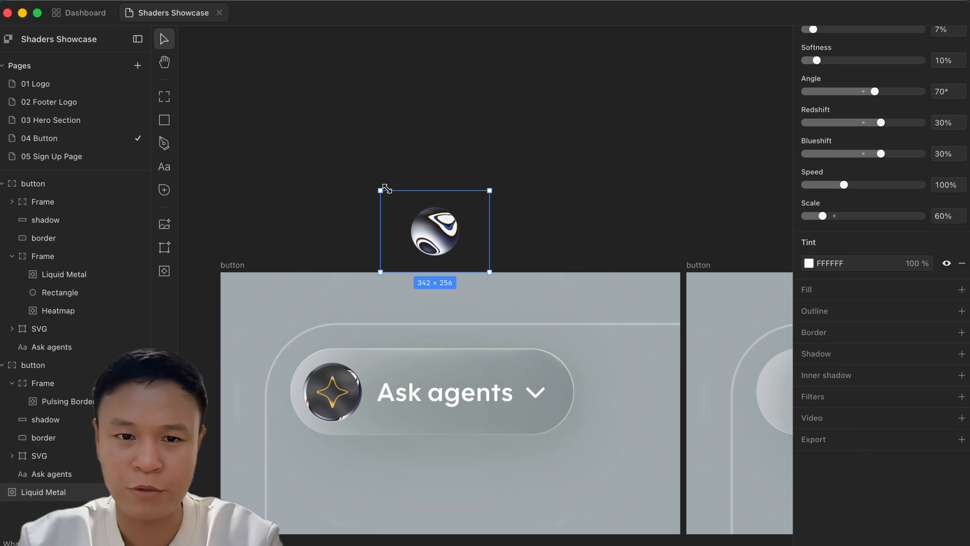
# - Move the Liquid Metal circle into the second button frame at X 184, Y 254, between its border and SVG layers
pyautogui.hscroll(5, 513, 213)
pyautogui.scroll(-3, 514, 212)
pyautogui.press('Delete')
pyautogui.press('super+z')
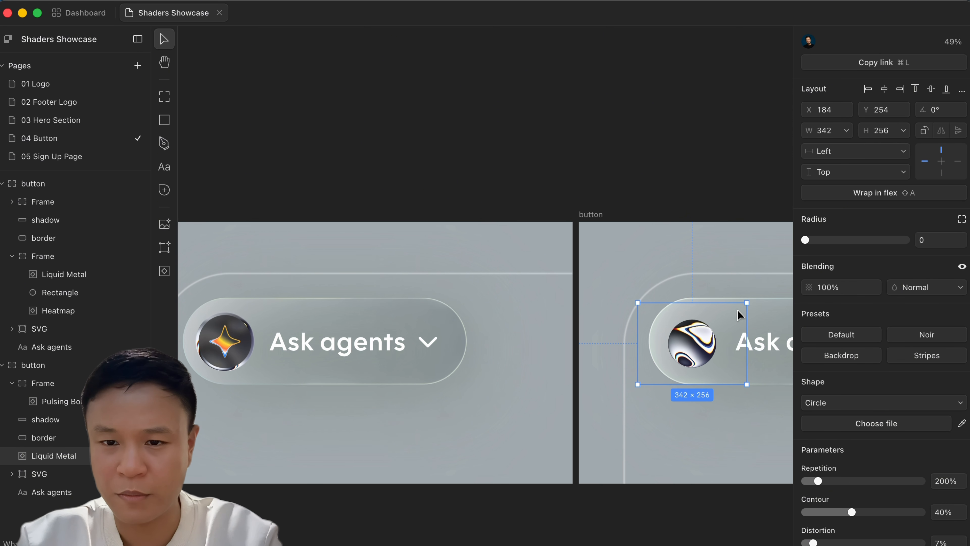
# - Enlarge the Liquid Metal circle in the second button to 378 × 283 and position it at X 164, Y 232
pyautogui.moveTo(760, 297); pyautogui.dragTo(763, 295)
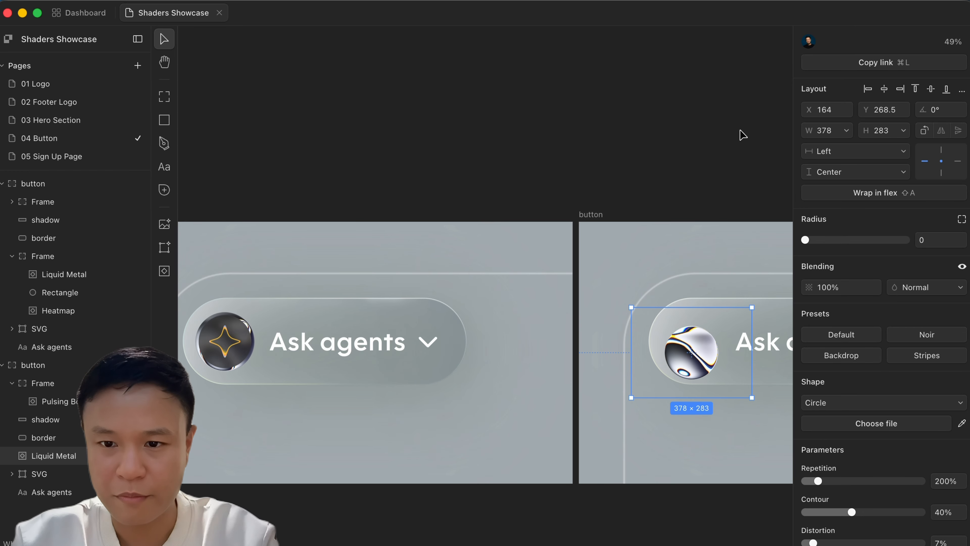
pyautogui.click(654, 181)
pyautogui.click(704, 355)
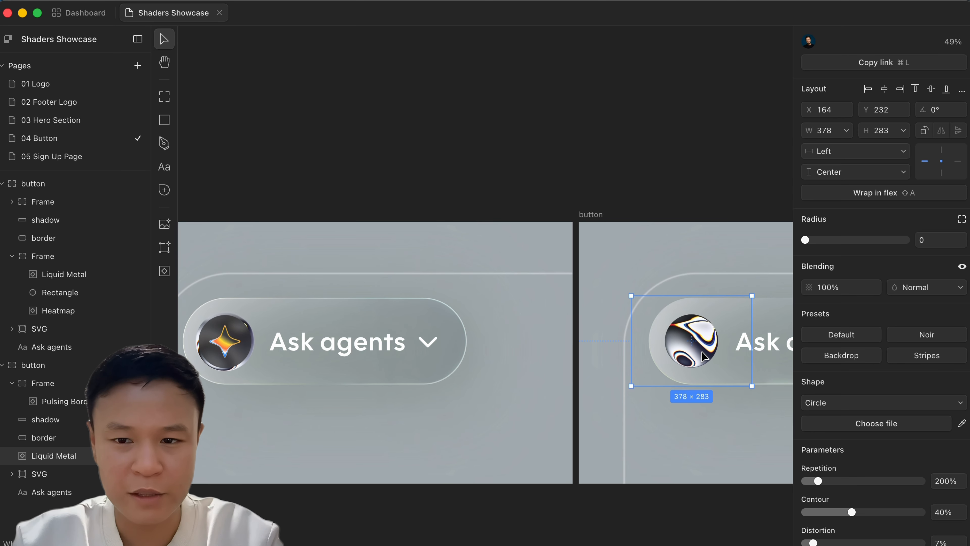
# - Set the Liquid Metal circle's Redshift to 10% and deselect it
pyautogui.scroll(-6, 890, 401)
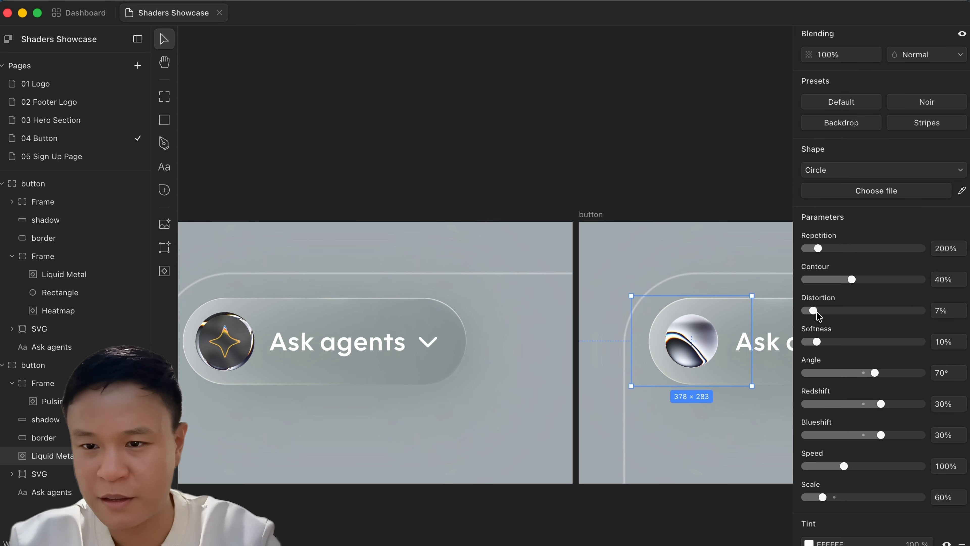
pyautogui.moveTo(880, 404); pyautogui.dragTo(869, 404)
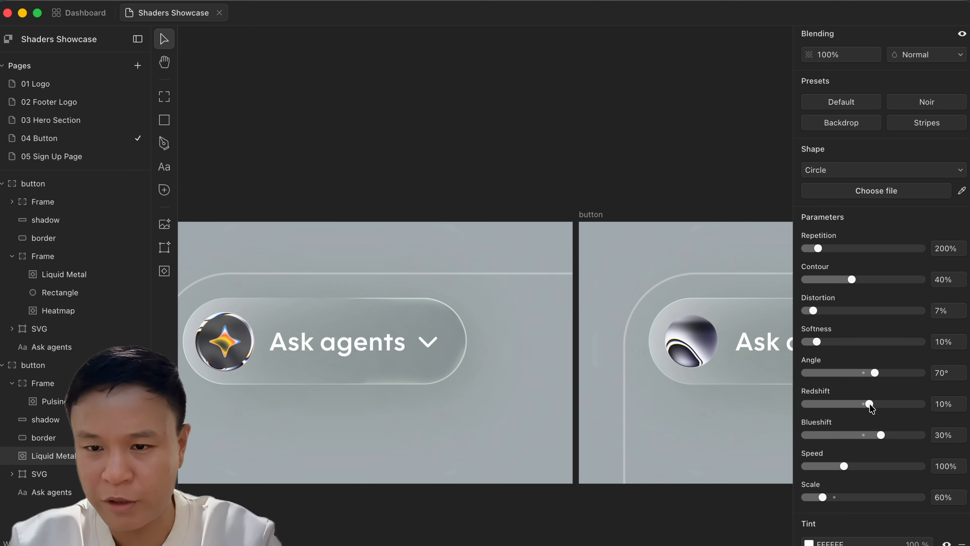
pyautogui.click(742, 190)
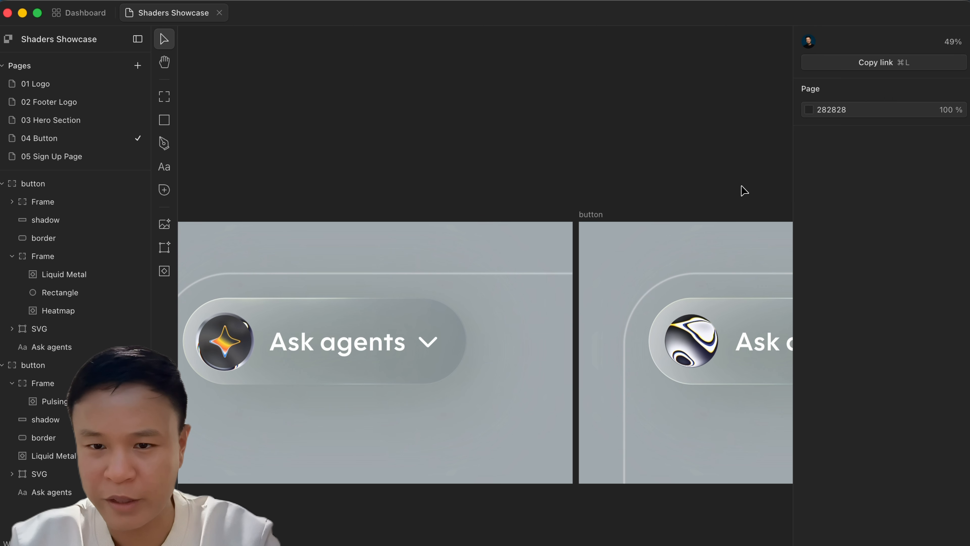
# - Draw a 172 × 172 square above the first button and give it the finished icon's fill, 333333 at 70% opacity
pyautogui.click(169, 121)
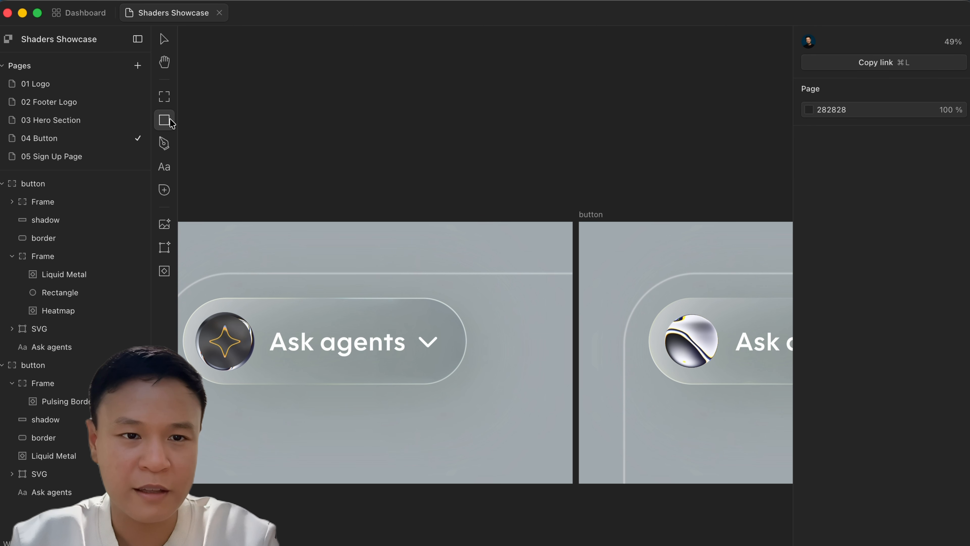
pyautogui.moveTo(300, 105); pyautogui.dragTo(354, 158)
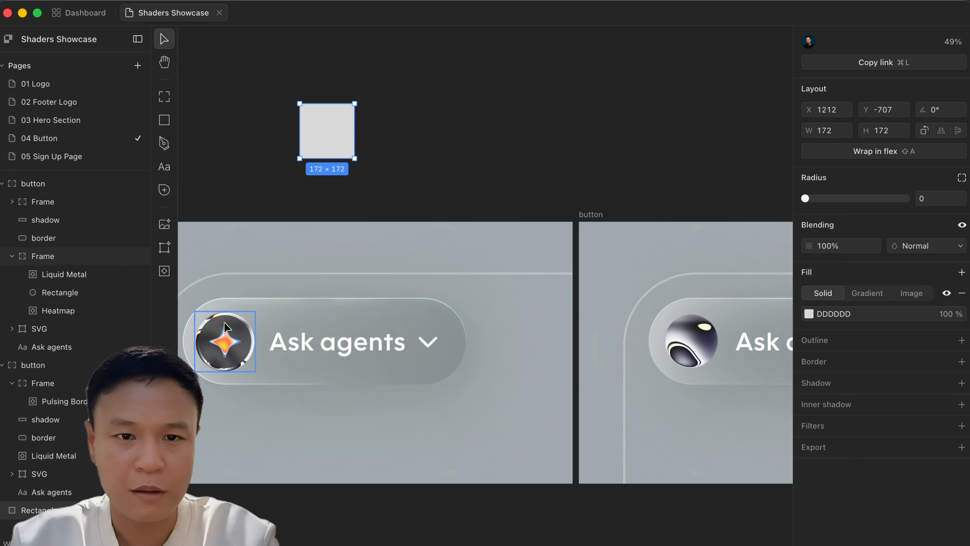
pyautogui.click(249, 338)
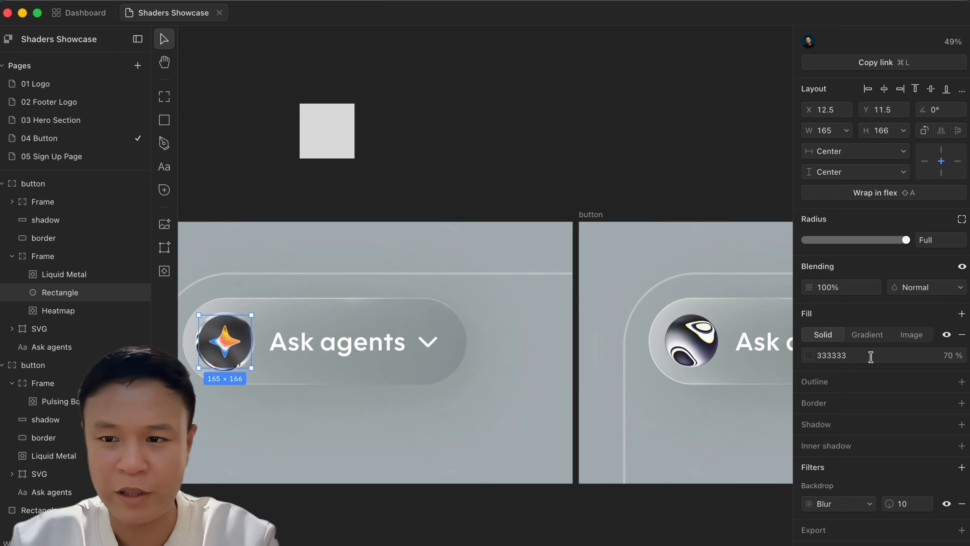
pyautogui.moveTo(871, 357); pyautogui.dragTo(809, 356)
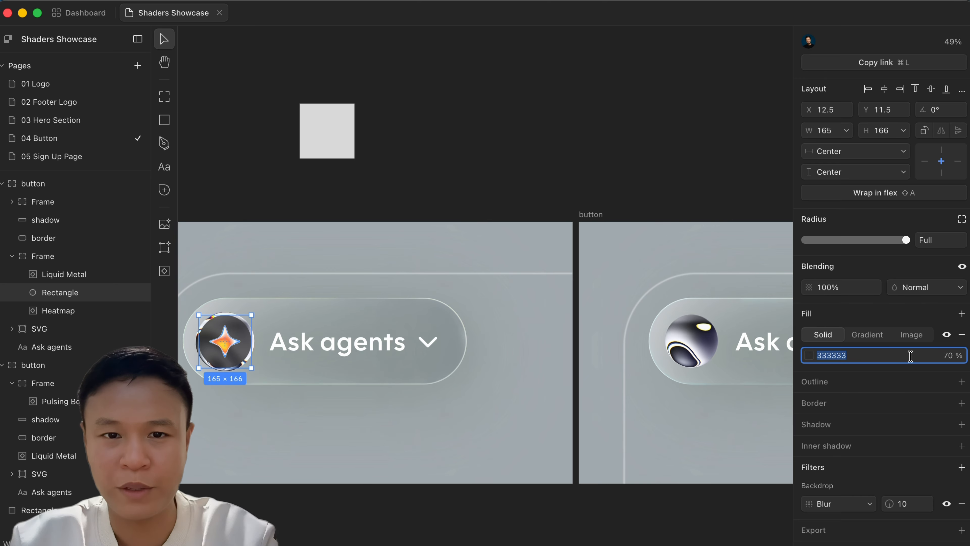
pyautogui.click(328, 140)
pyautogui.click(846, 313)
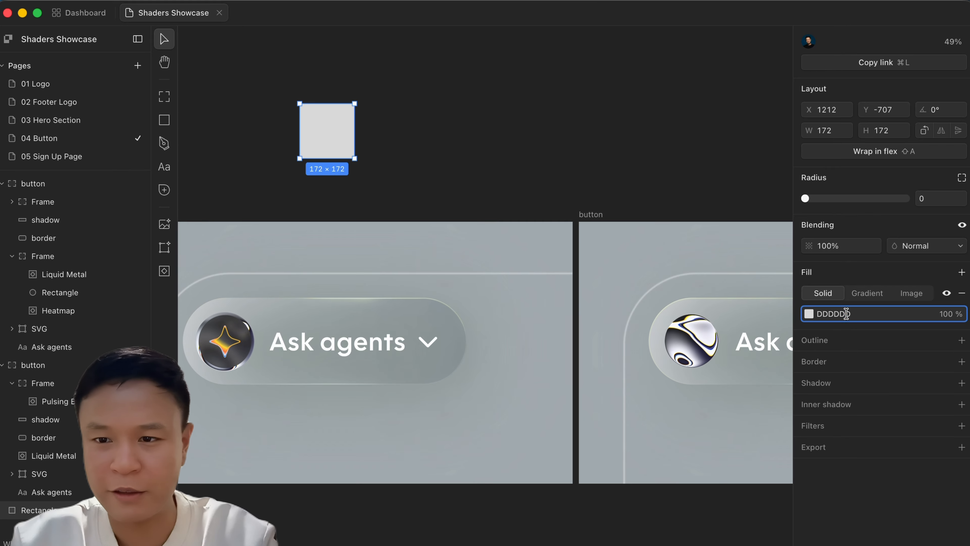
pyautogui.write('#333333B3')
pyautogui.press('Return')
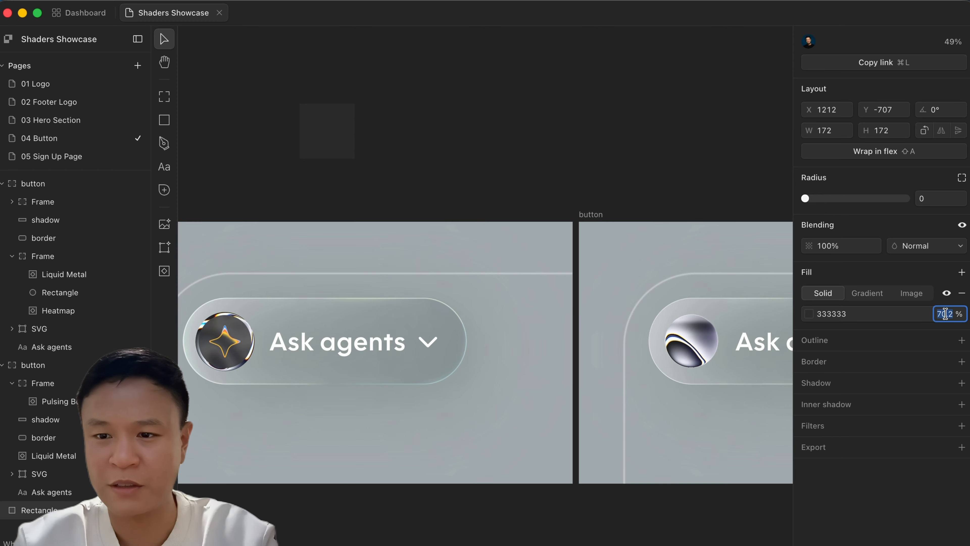
pyautogui.write('70')
pyautogui.press('Return')
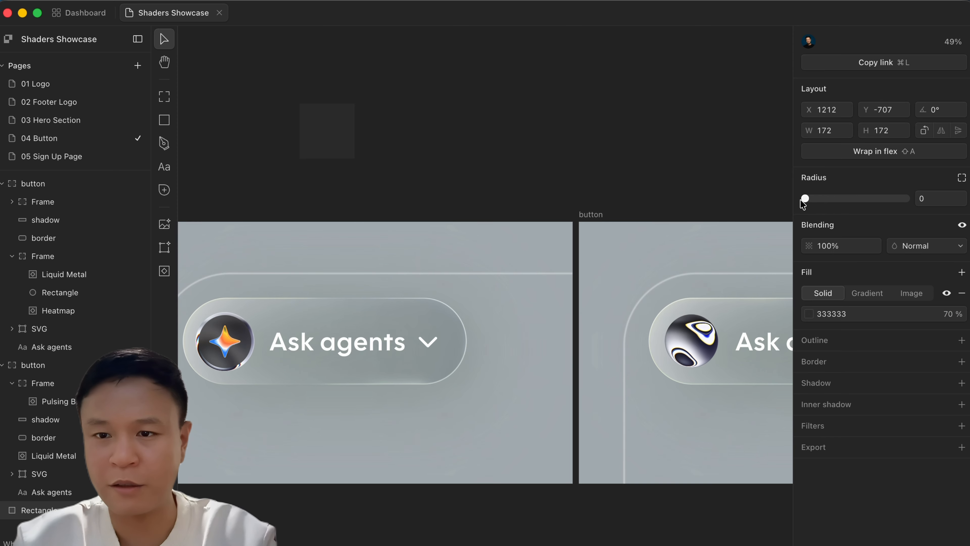
# - Round the dark square into a circle by setting its corner radius to Full
pyautogui.moveTo(804, 198); pyautogui.dragTo(940, 199)
pyautogui.click(364, 158)
pyautogui.click(343, 142)
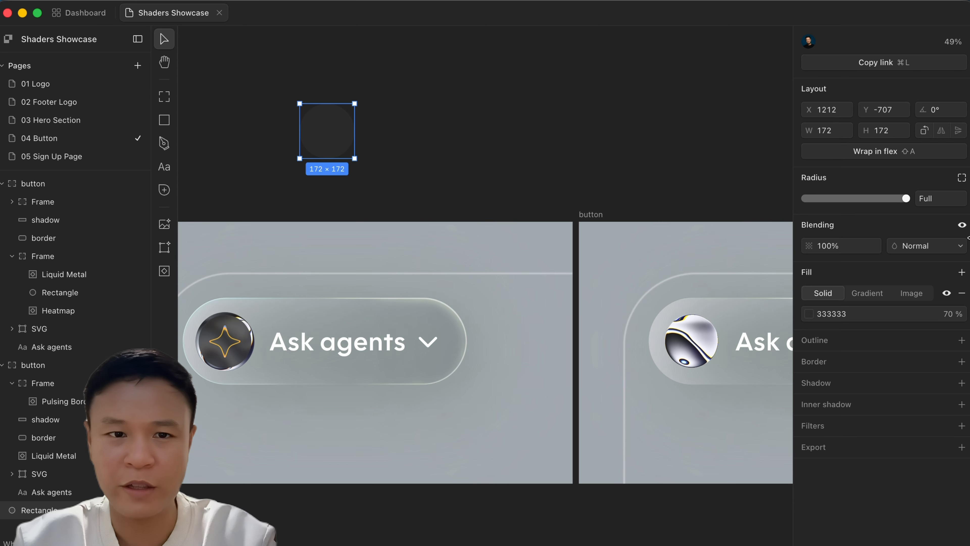
# - Add a Blur filter of 10 to the dark circle and place it over the second button's Liquid Metal circle at X 250, Y 324
pyautogui.scroll(-1, 931, 336)
pyautogui.click(961, 418)
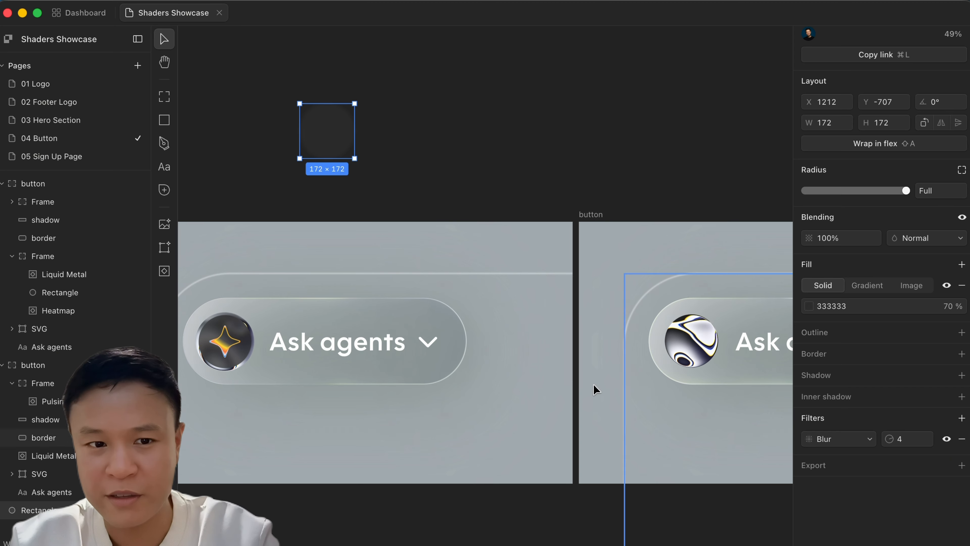
pyautogui.click(247, 334)
pyautogui.scroll(-5, 878, 342)
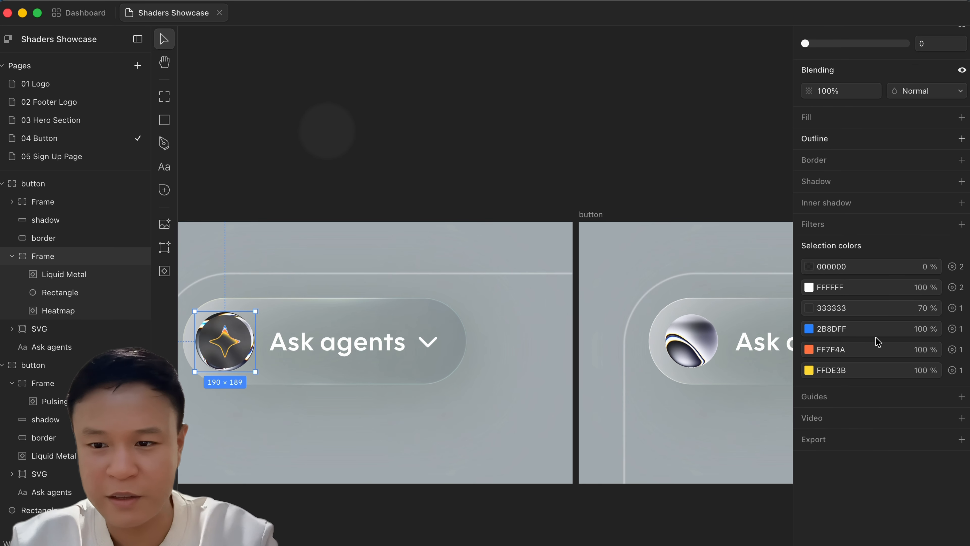
pyautogui.doubleClick(247, 337)
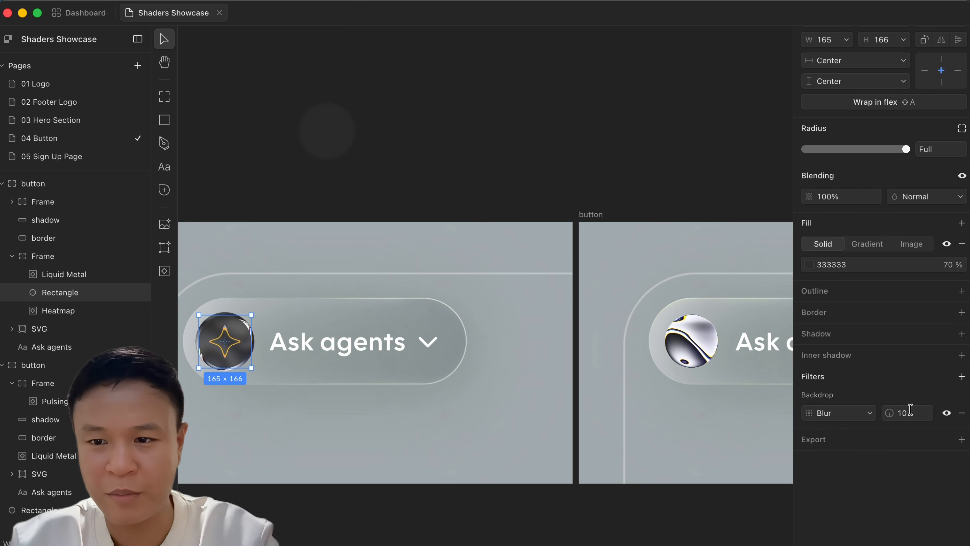
pyautogui.click(346, 132)
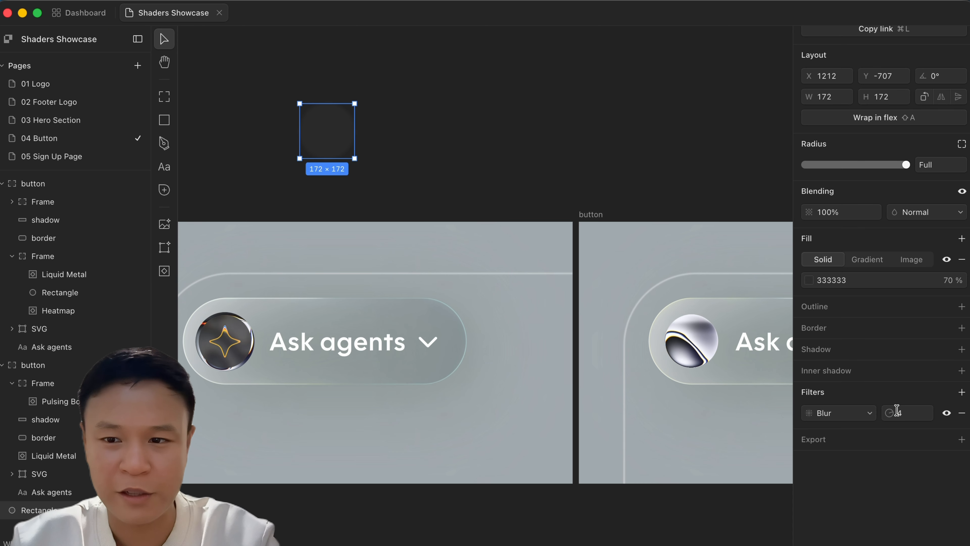
pyautogui.click(500, 149)
pyautogui.click(702, 361)
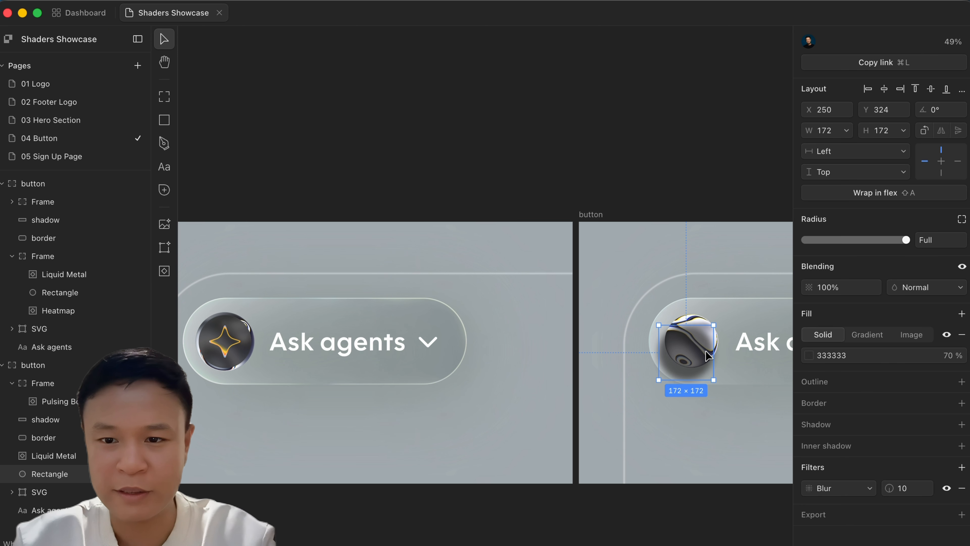
pyautogui.scroll(5, 691, 344)
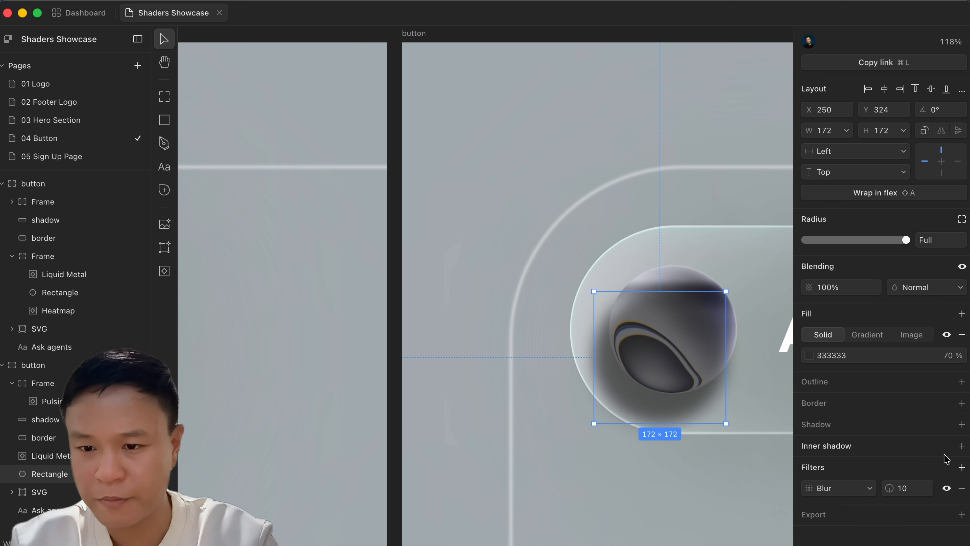
# - Change the dark circle's Blur filter from a layer blur to a backdrop blur
pyautogui.click(861, 494)
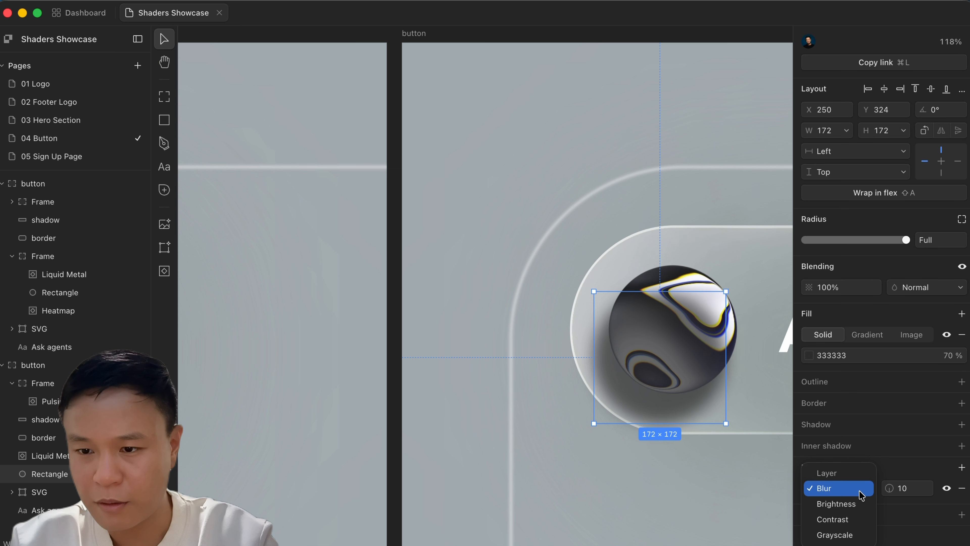
pyautogui.click(861, 488)
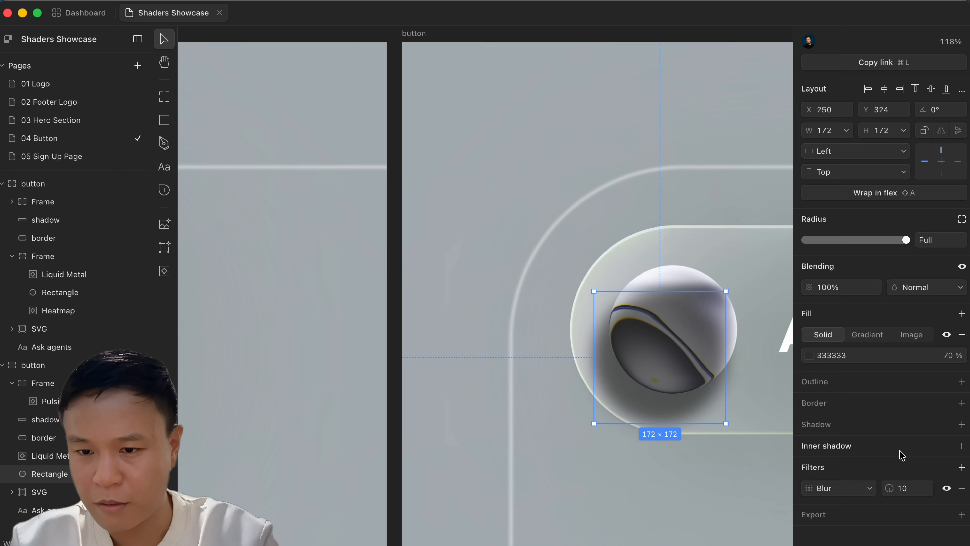
pyautogui.scroll(-3, 634, 386)
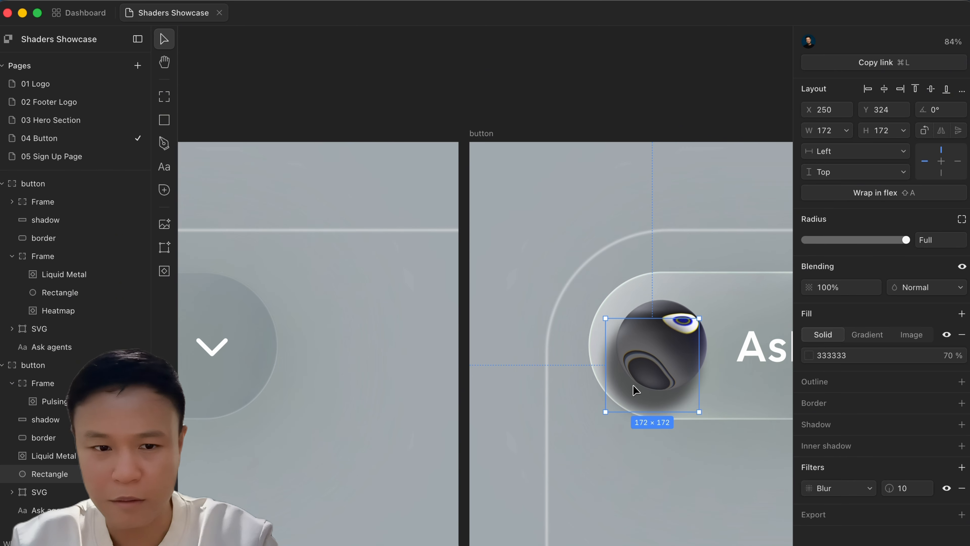
pyautogui.hscroll(3, 634, 386)
pyautogui.hscroll(-10, 512, 340)
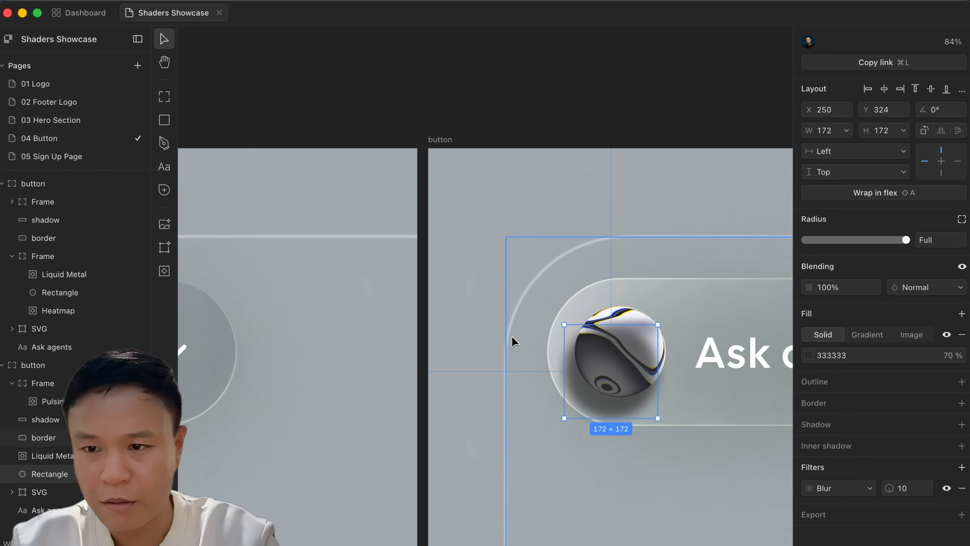
pyautogui.hscroll(10, 288, 314)
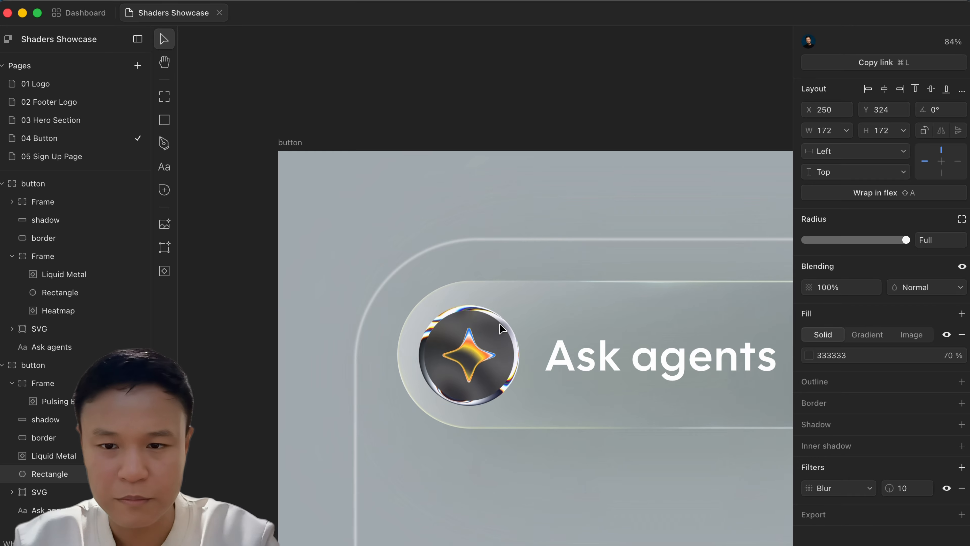
pyautogui.click(508, 336)
pyautogui.click(511, 321)
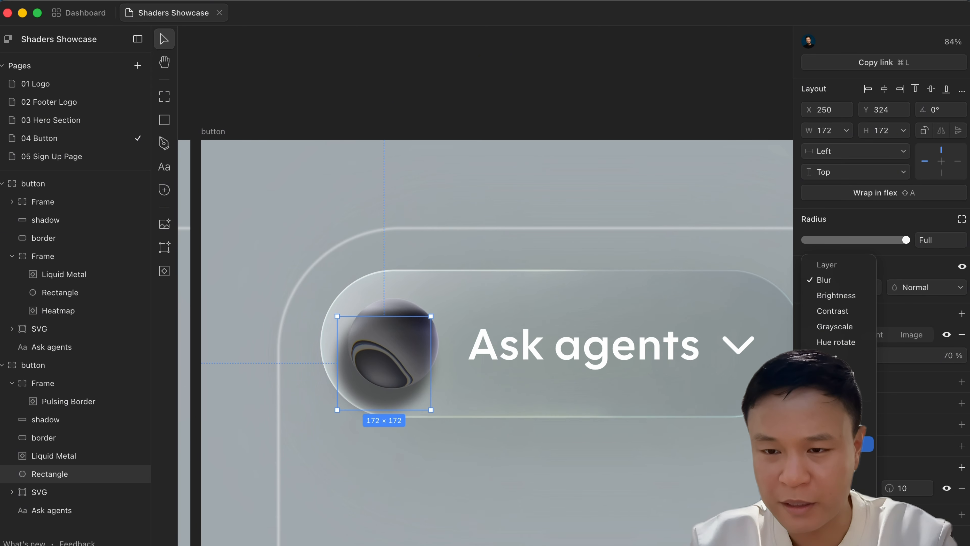
pyautogui.click(827, 265)
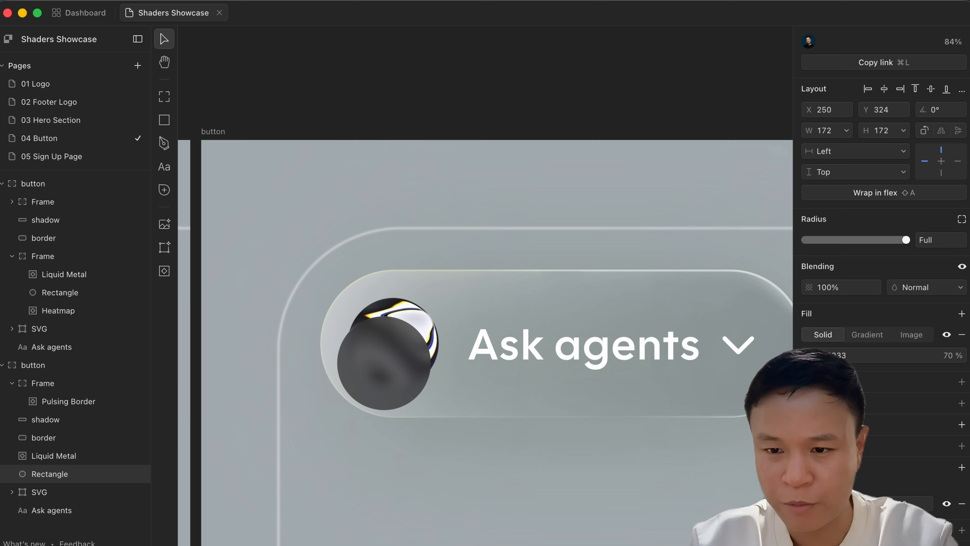
# - Shrink the dark circle to 147 × 147 and centre it over the Liquid Metal circle at X 279, Y 300
pyautogui.moveTo(396, 365); pyautogui.dragTo(405, 346)
pyautogui.moveTo(440, 391); pyautogui.dragTo(430, 381)
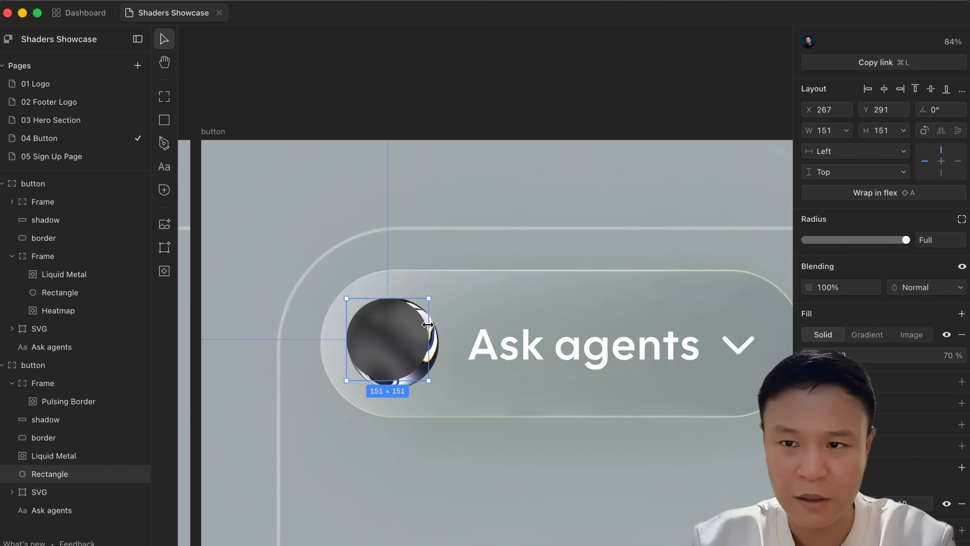
pyautogui.scroll(5, 405, 339)
pyautogui.moveTo(405, 340); pyautogui.dragTo(420, 349)
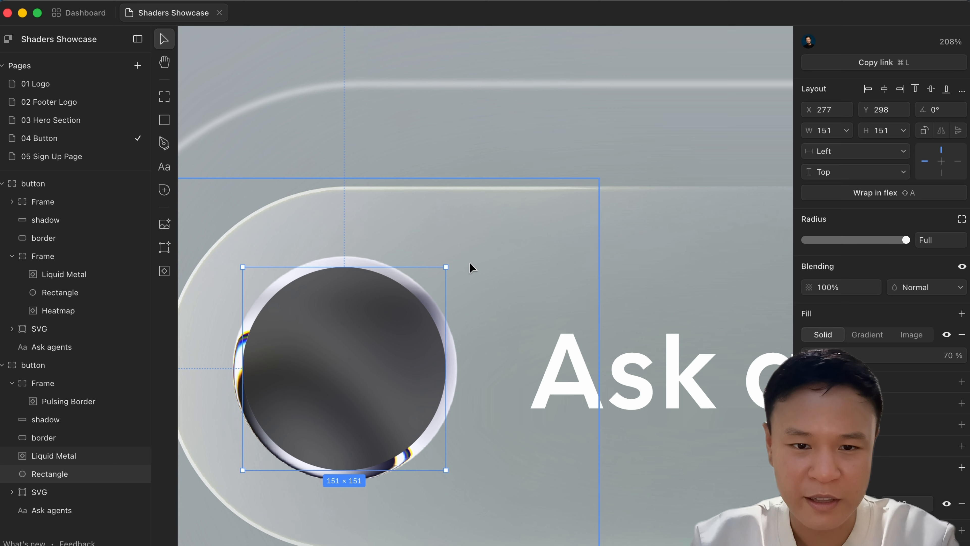
pyautogui.moveTo(444, 266); pyautogui.dragTo(432, 293)
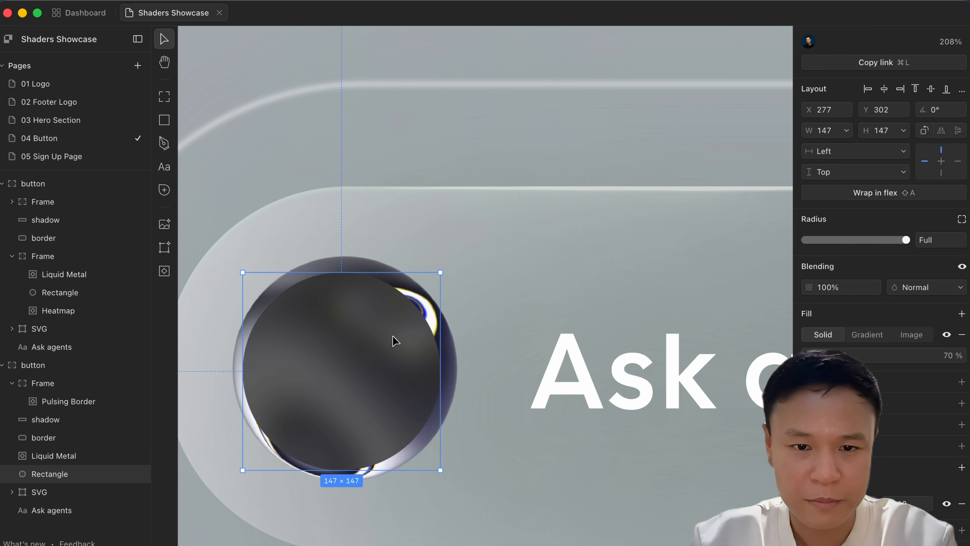
pyautogui.moveTo(394, 340); pyautogui.dragTo(398, 338)
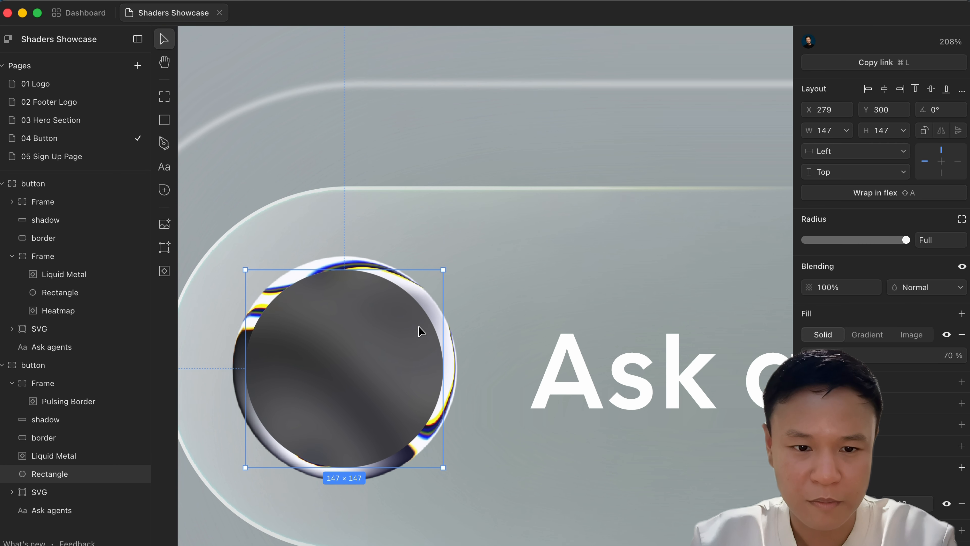
# - Compare the second button's icon with the finished icon in the first button
pyautogui.scroll(-10, 418, 329)
pyautogui.click(494, 206)
pyautogui.hscroll(-3, 493, 207)
pyautogui.hscroll(-5, 490, 206)
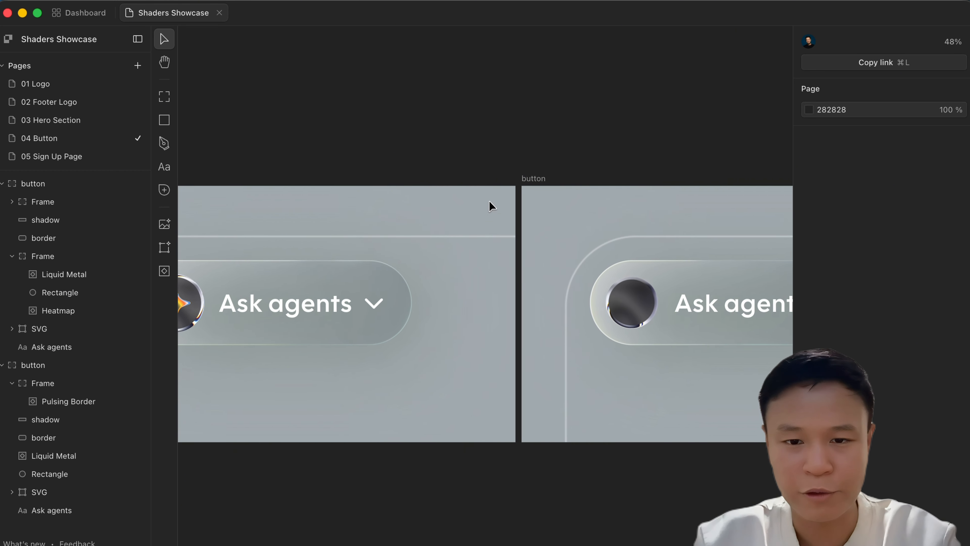
pyautogui.click(234, 328)
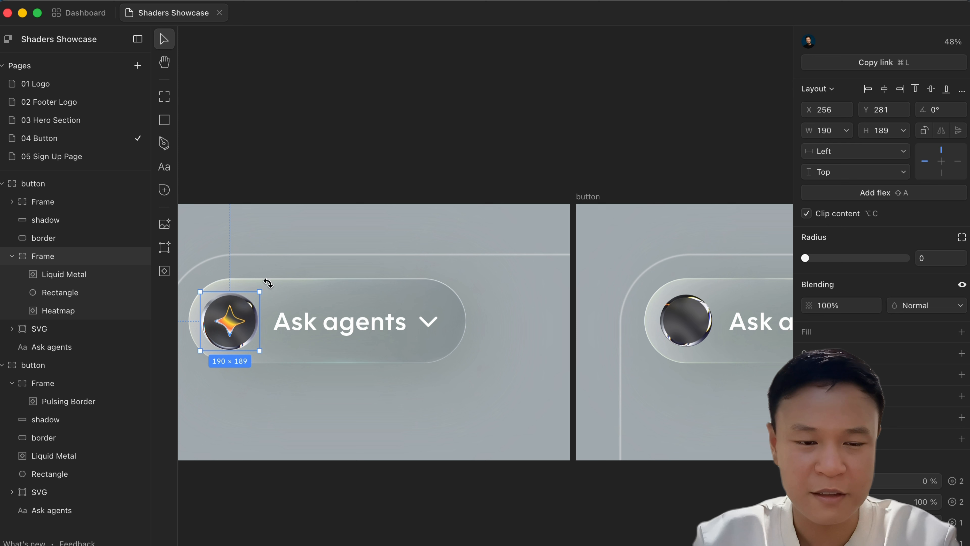
pyautogui.click(611, 157)
pyautogui.hscroll(5, 611, 157)
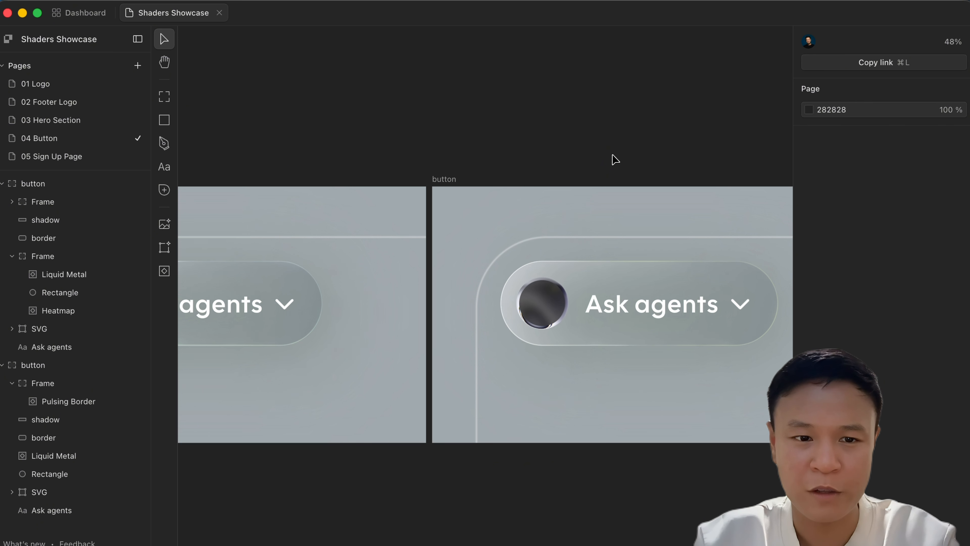
# - Insert a Heatmap shader near the second button and remove its black fill
pyautogui.click(164, 270)
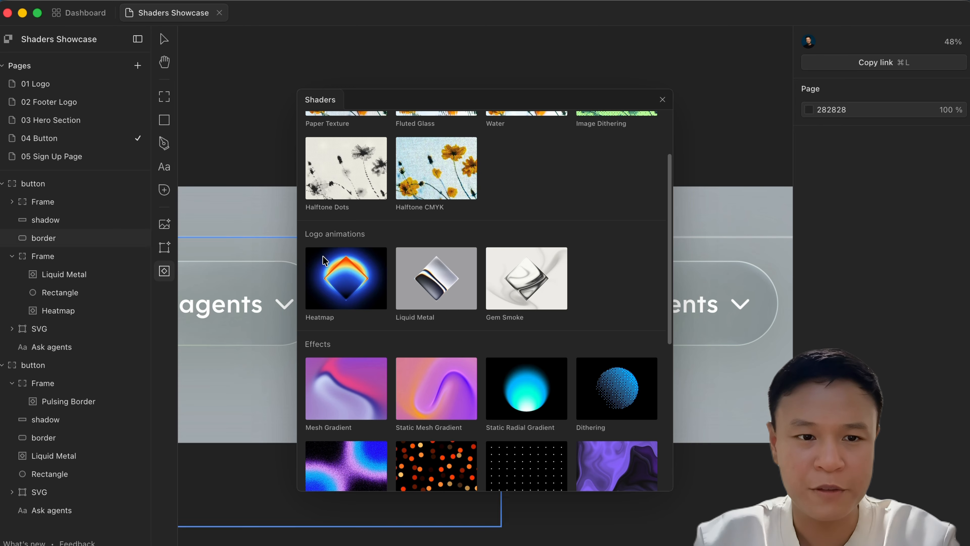
pyautogui.click(346, 277)
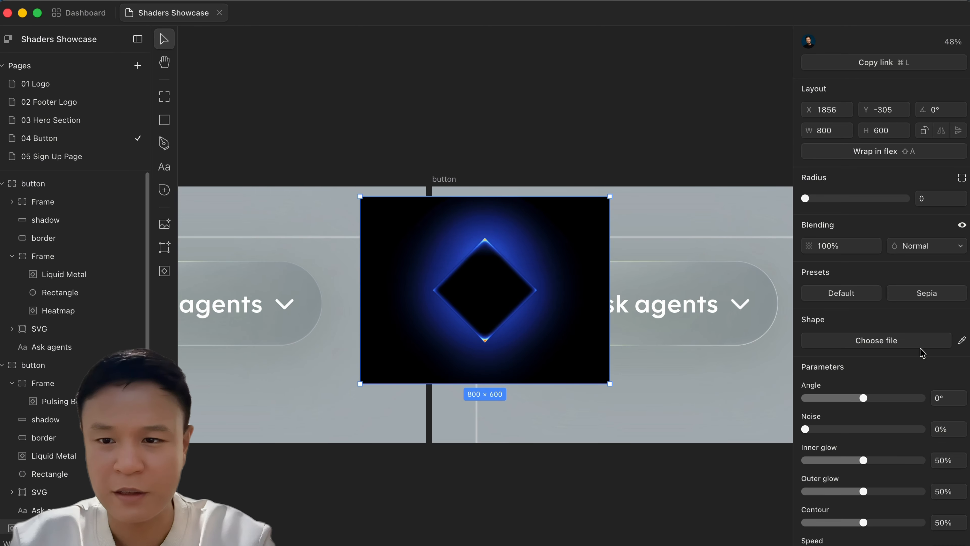
pyautogui.scroll(-10, 920, 351)
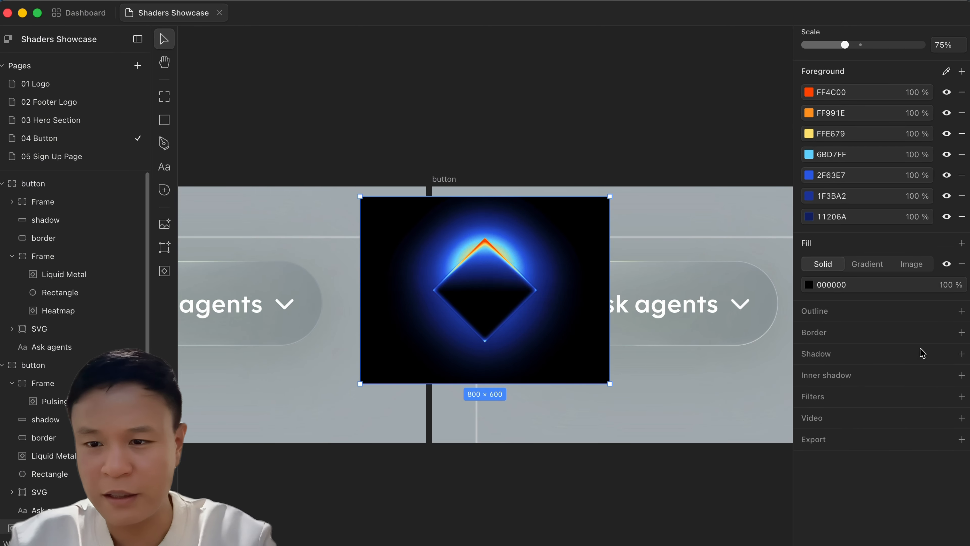
pyautogui.click(961, 268)
pyautogui.scroll(6, 878, 291)
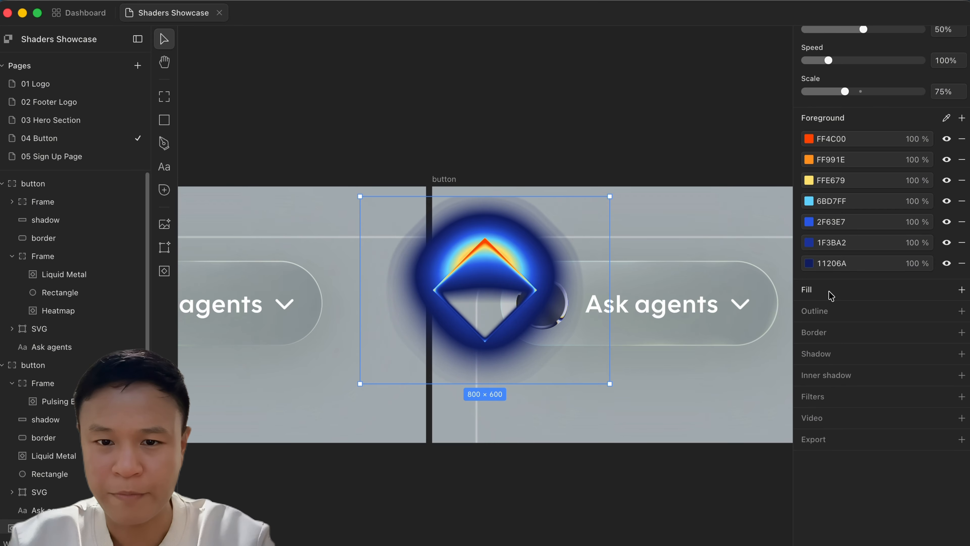
# - Remove the foreground colours FF991E, 2F63E7 and 11206A from the Heatmap
pyautogui.scroll(-2, 947, 306)
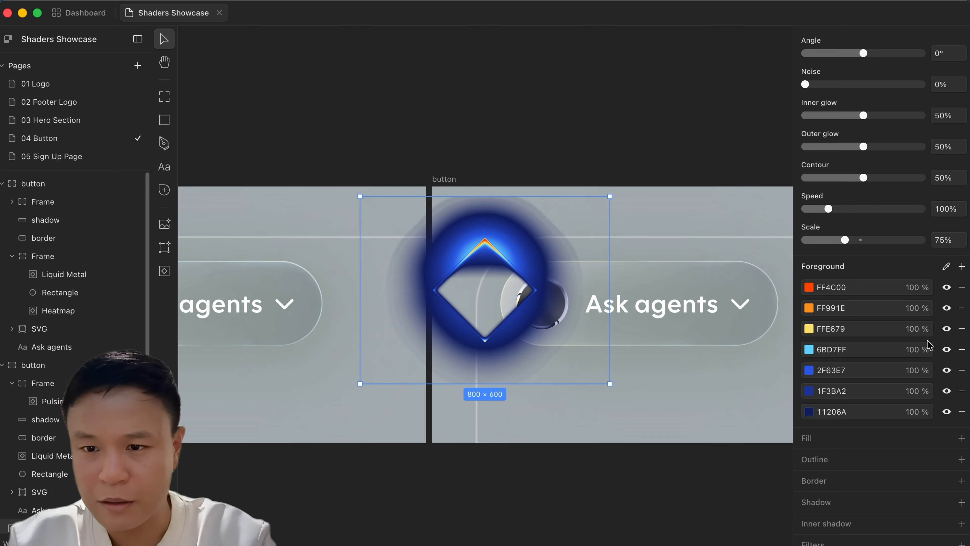
pyautogui.hscroll(-5, 593, 340)
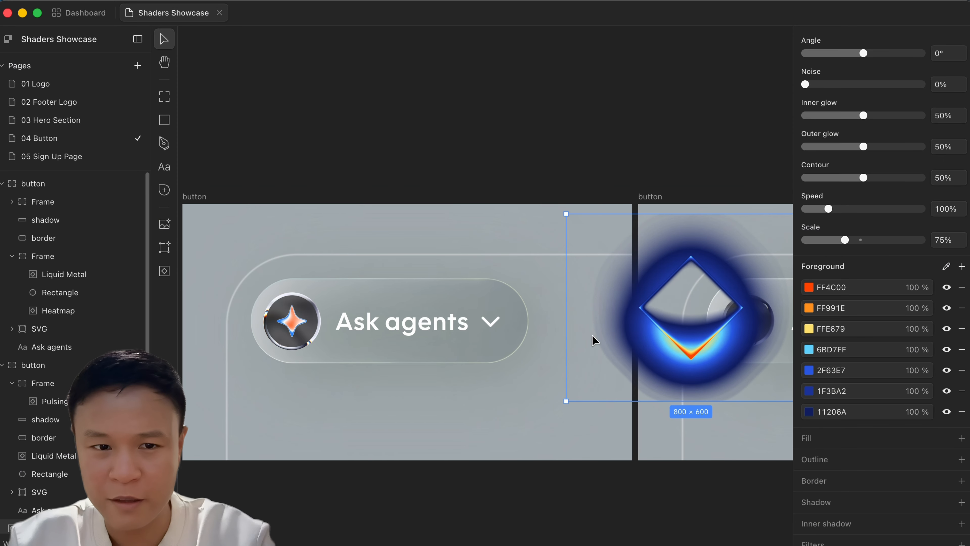
pyautogui.hscroll(5, 611, 338)
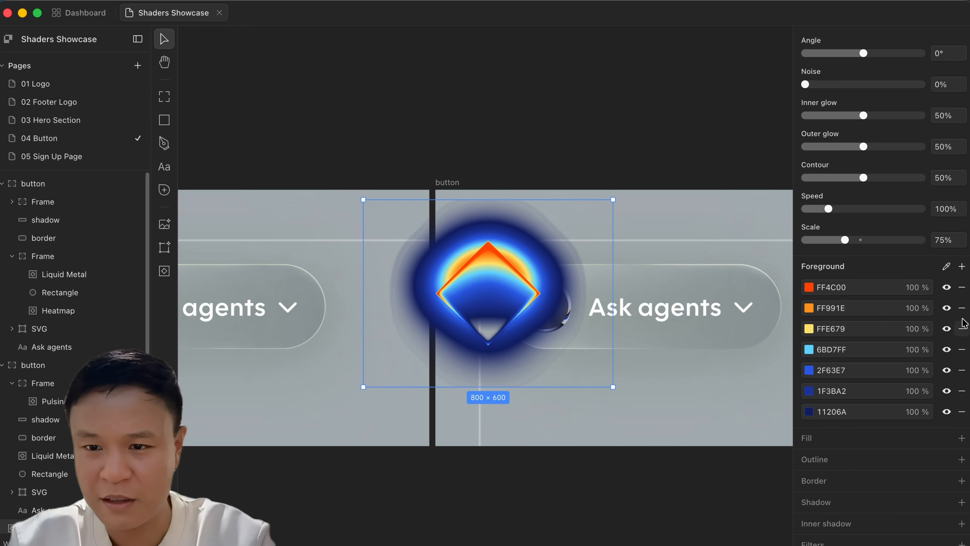
pyautogui.click(962, 308)
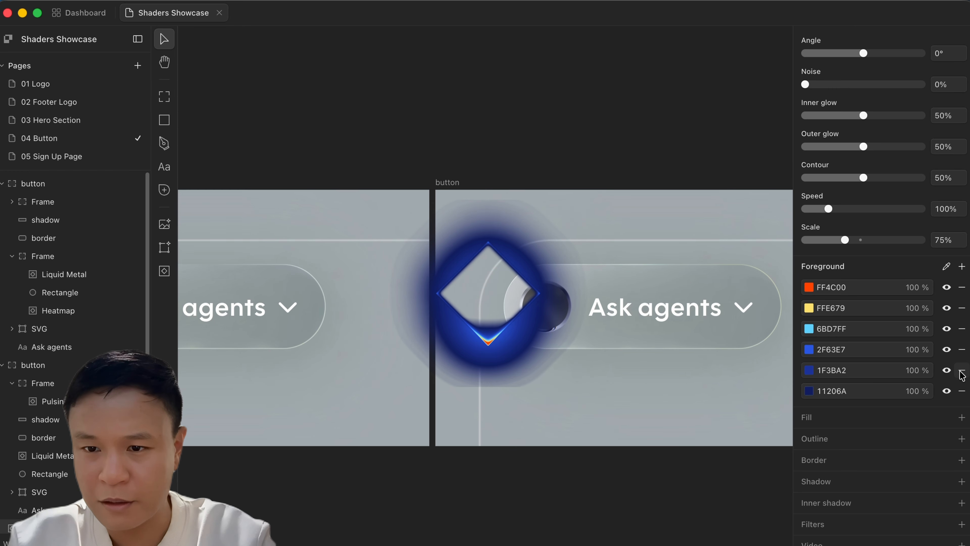
pyautogui.click(962, 349)
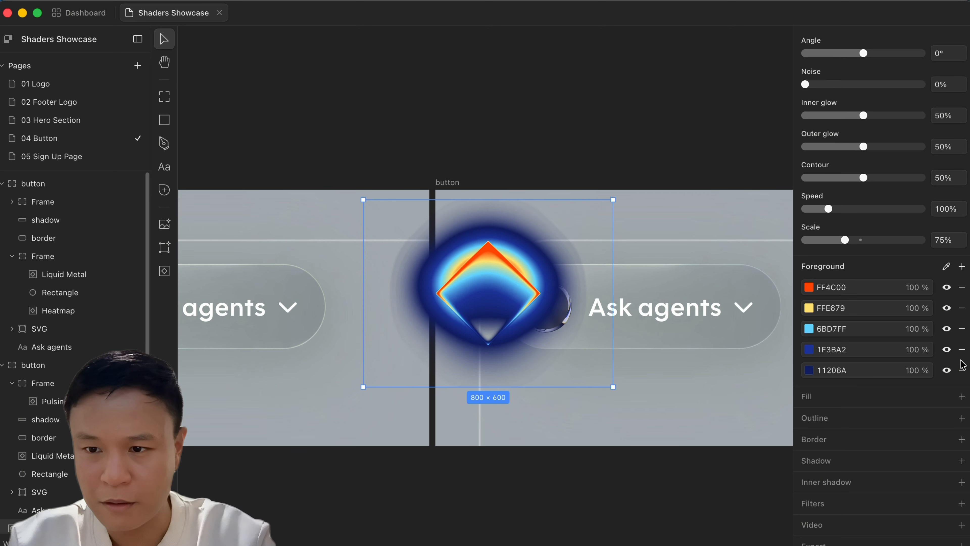
pyautogui.click(962, 369)
# - Set the Heatmap's Outer glow to 0% and load sparkle-single.svg as its shape
pyautogui.scroll(4, 920, 250)
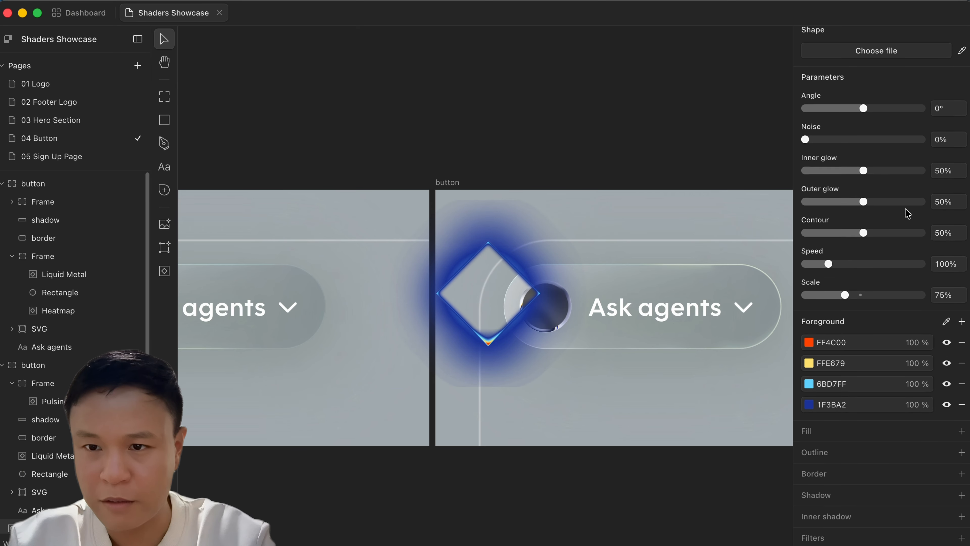
pyautogui.moveTo(864, 216); pyautogui.dragTo(790, 217)
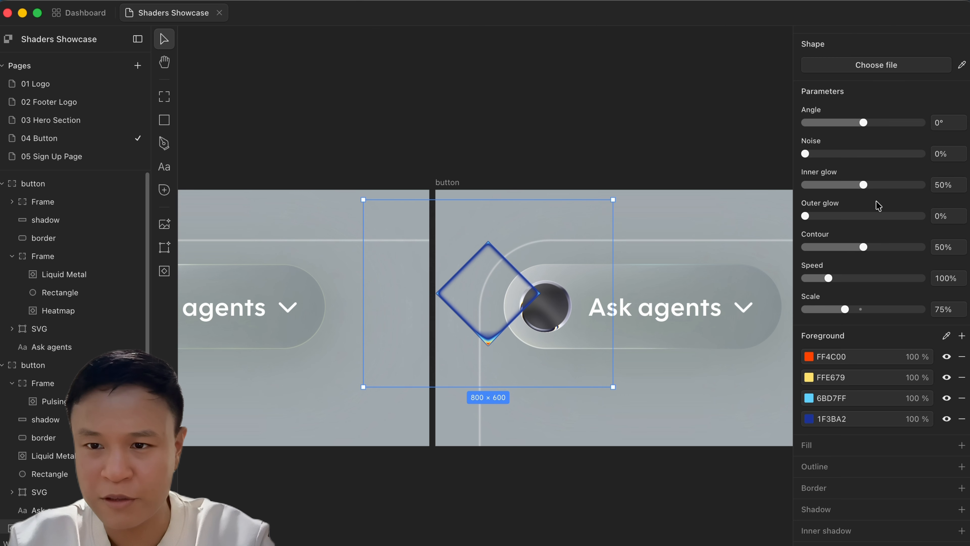
pyautogui.scroll(6, 880, 229)
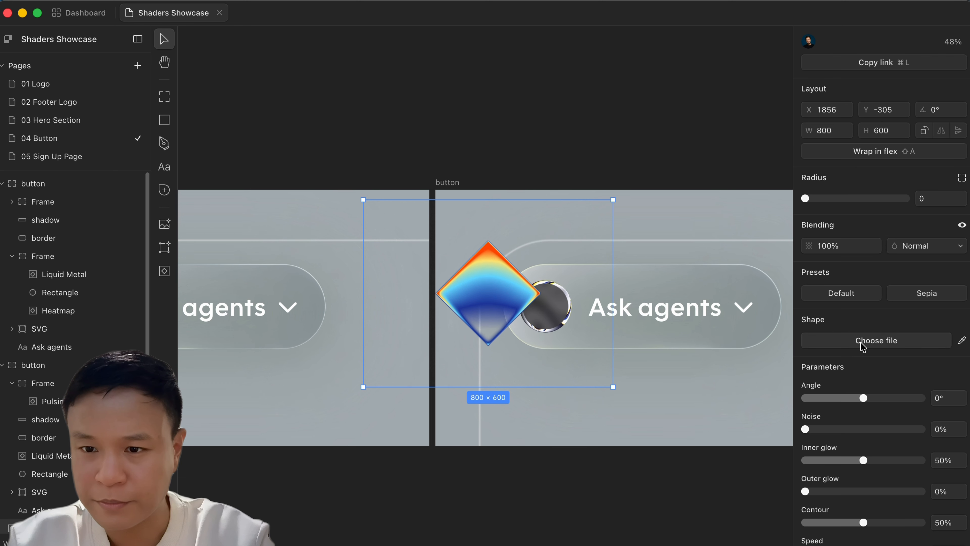
pyautogui.click(861, 340)
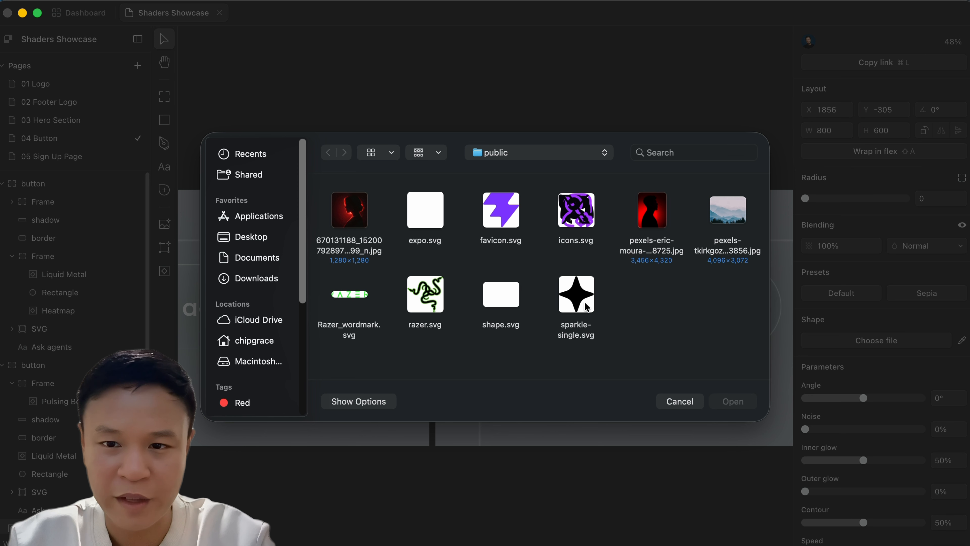
pyautogui.click(739, 401)
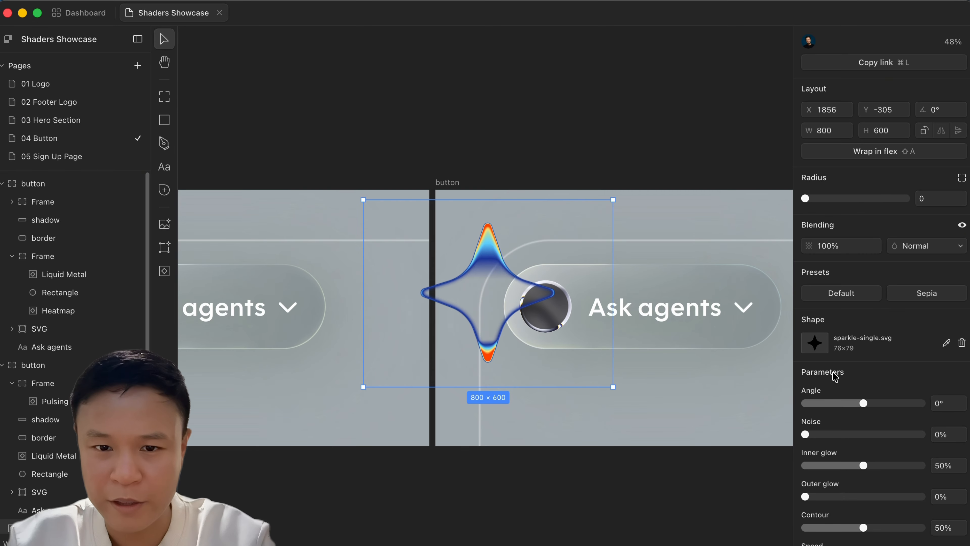
# - Add another foreground colour to the Heatmap star and set it to FFFFFF
pyautogui.scroll(-10, 844, 382)
pyautogui.click(961, 180)
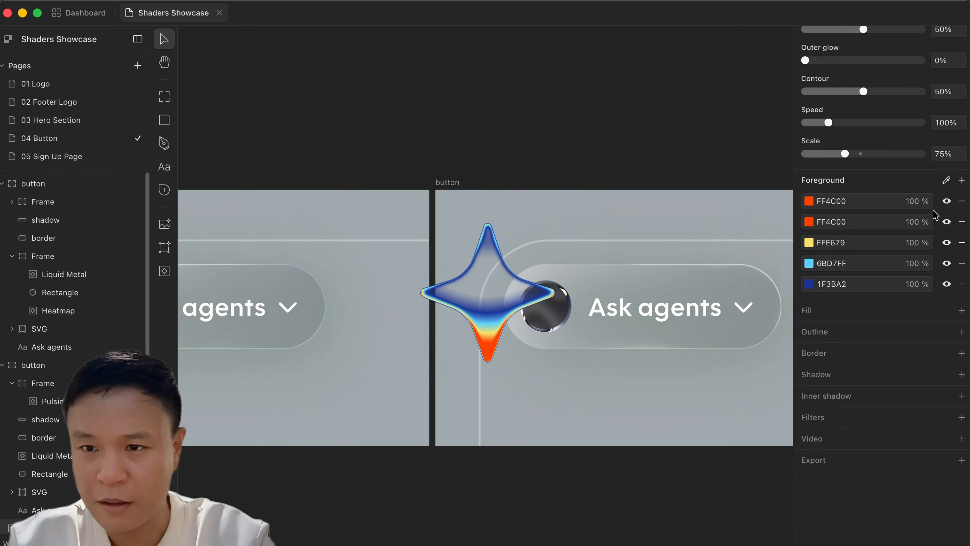
pyautogui.click(859, 201)
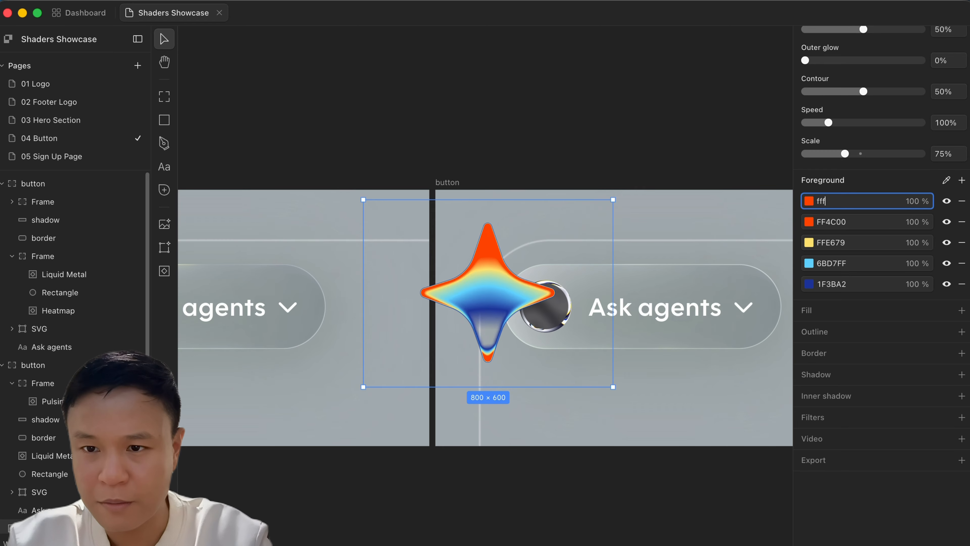
pyautogui.press('Return')
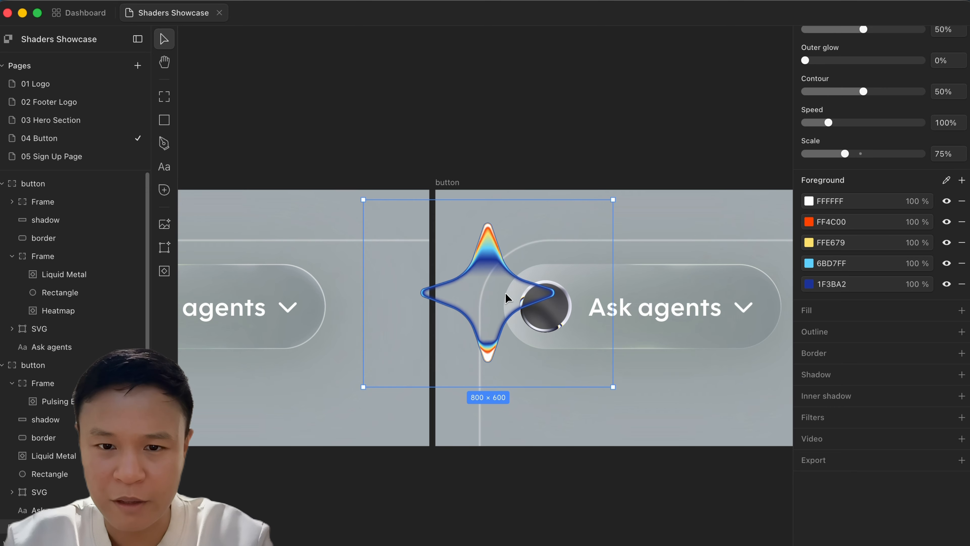
# - Shrink the Heatmap star to about 185 × 140 and centre it over the second button's metal circle
pyautogui.moveTo(362, 198); pyautogui.dragTo(406, 236)
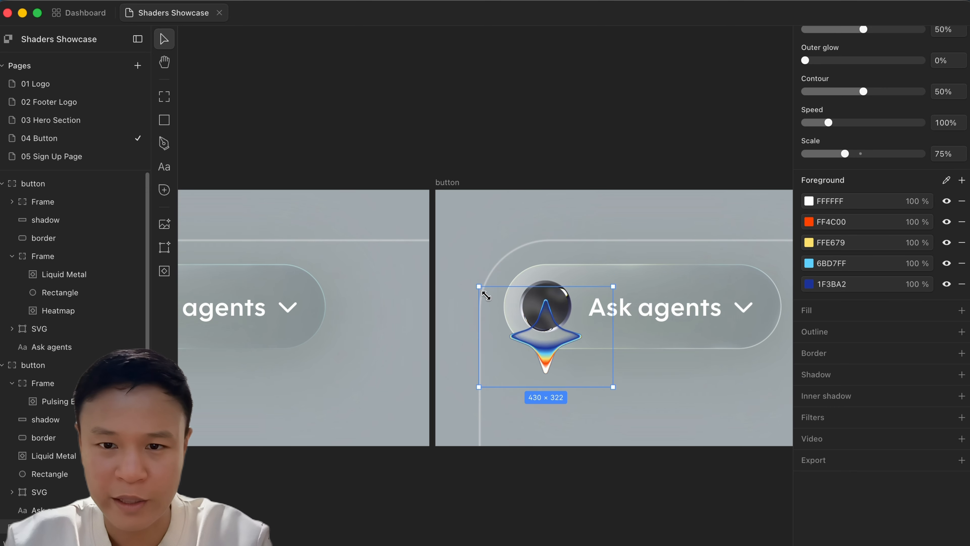
pyautogui.moveTo(613, 388); pyautogui.dragTo(583, 362)
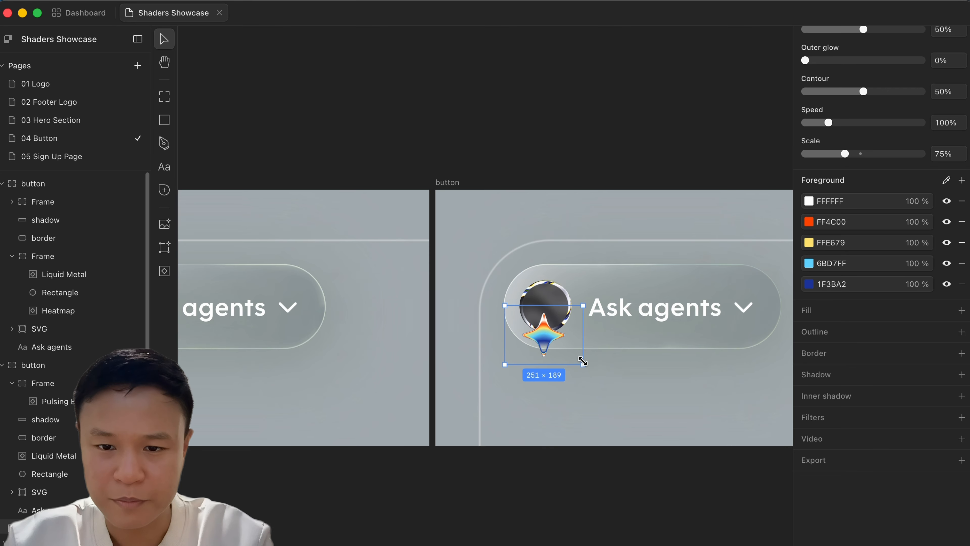
pyautogui.moveTo(547, 329); pyautogui.dragTo(554, 317)
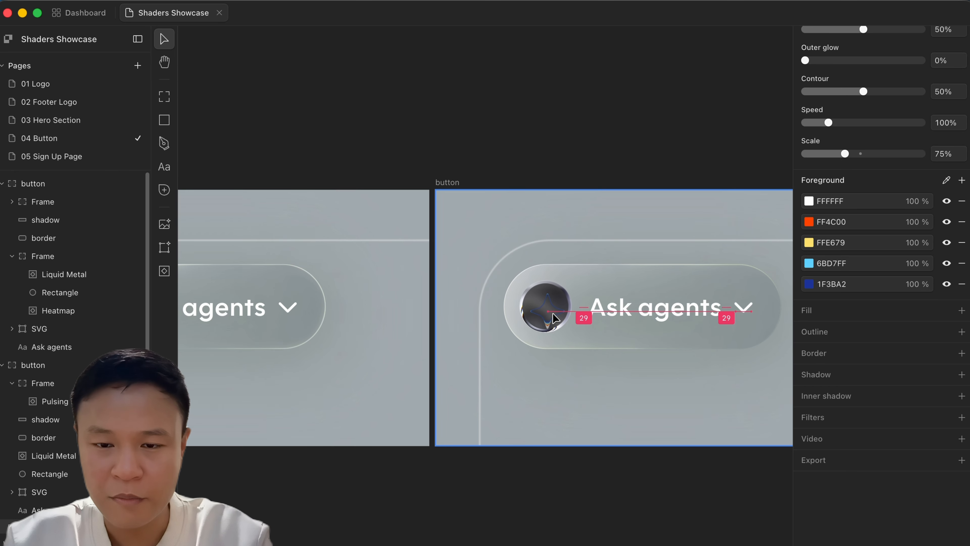
pyautogui.scroll(5, 554, 317)
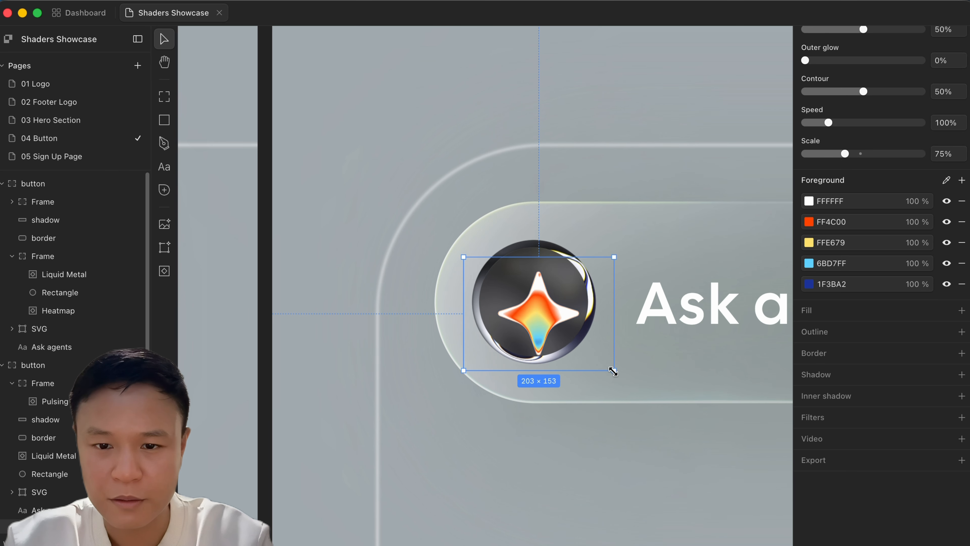
pyautogui.moveTo(613, 371); pyautogui.dragTo(608, 366)
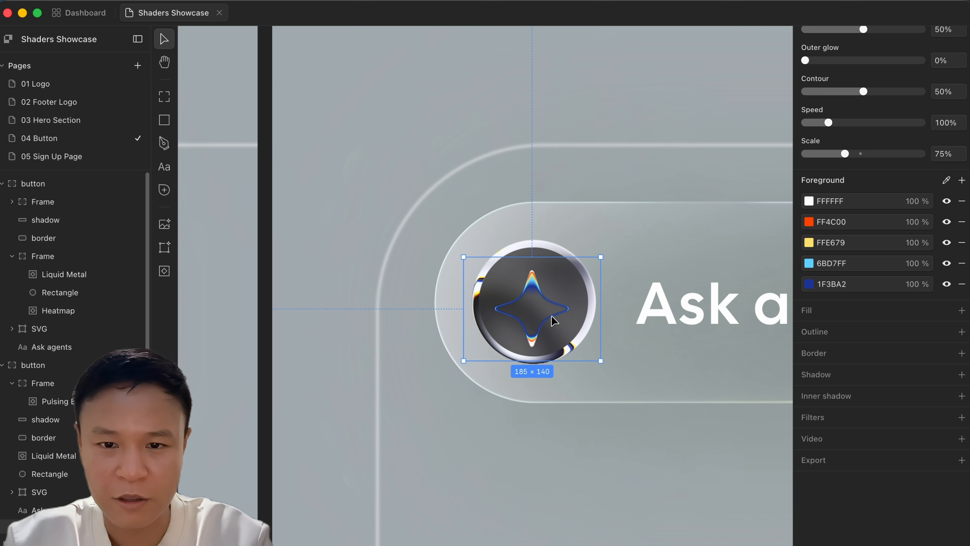
pyautogui.moveTo(553, 321); pyautogui.dragTo(557, 316)
# - Inspect the star icon in the second button and the Heatmap's parameters
pyautogui.click(675, 170)
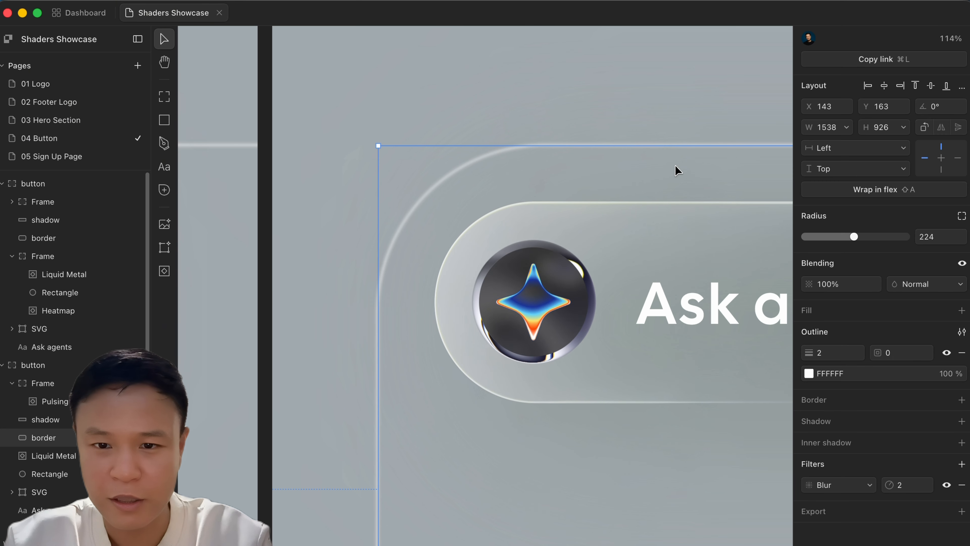
pyautogui.scroll(-5, 611, 211)
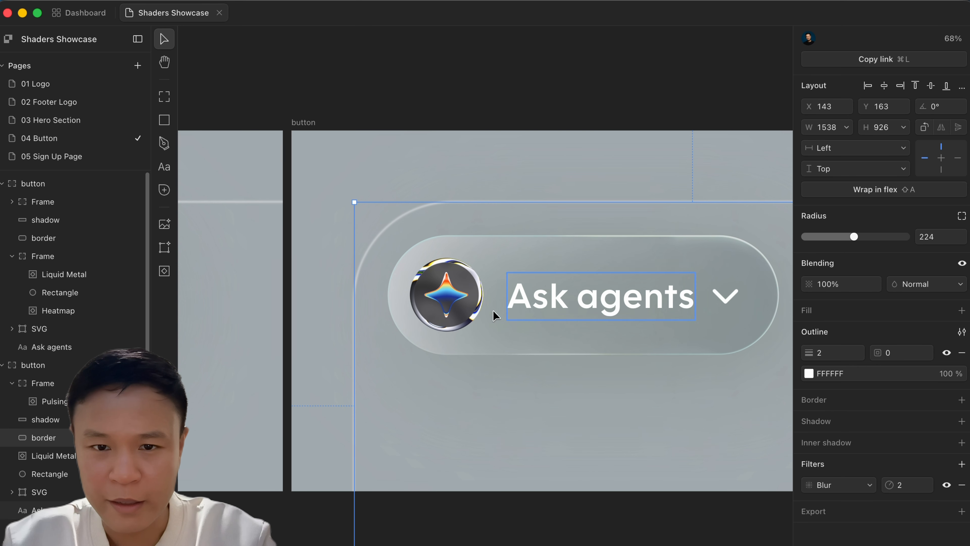
pyautogui.scroll(2, 493, 314)
pyautogui.click(473, 306)
pyautogui.scroll(-3, 643, 189)
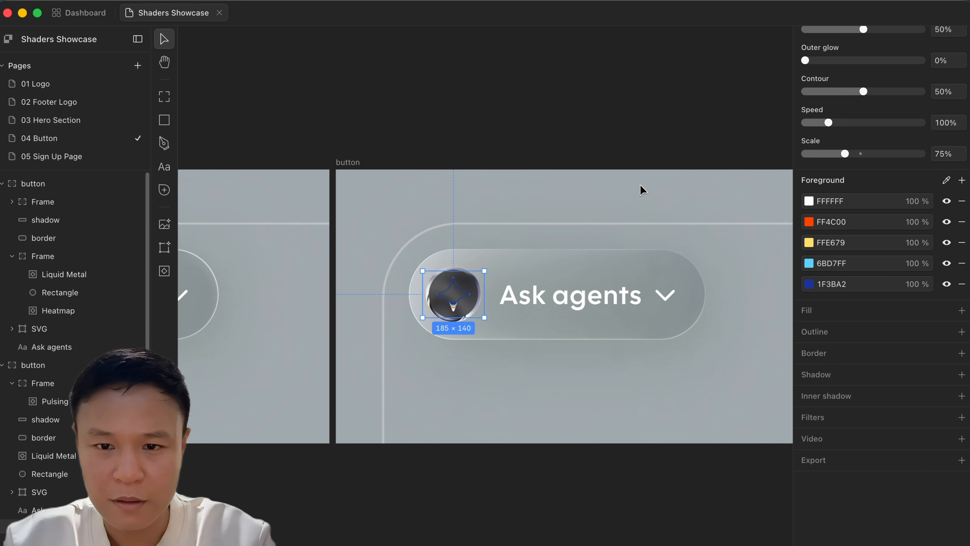
pyautogui.scroll(3, 879, 158)
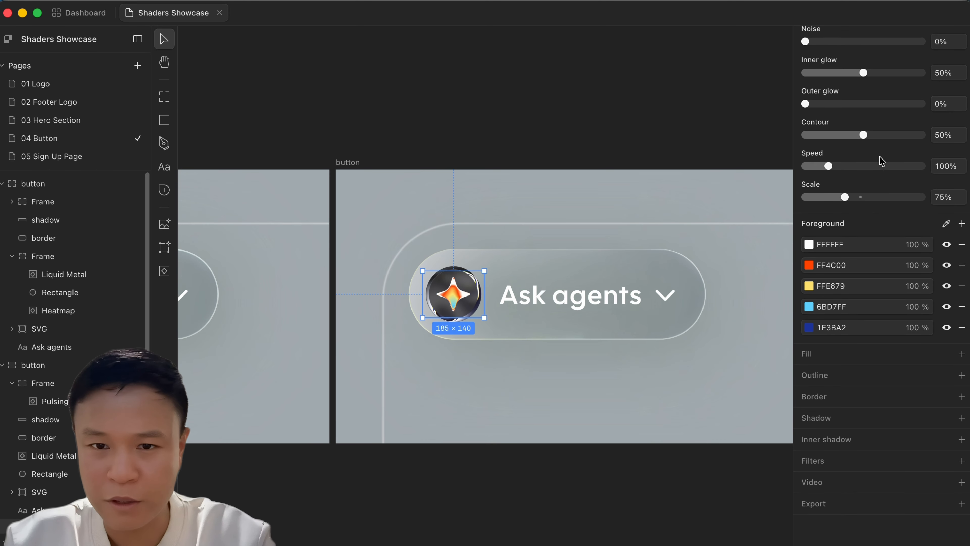
pyautogui.moveTo(863, 194)
pyautogui.mouseDown()
pyautogui.moveTo(843, 193)
pyautogui.moveTo(880, 193)
pyautogui.moveTo(864, 194)
pyautogui.mouseUp()
pyautogui.click(693, 285)
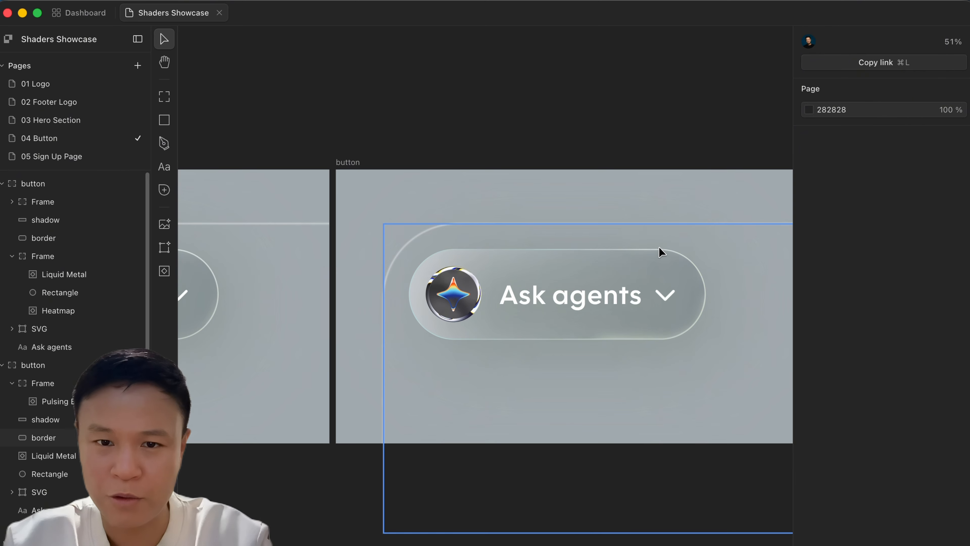
pyautogui.scroll(4, 657, 261)
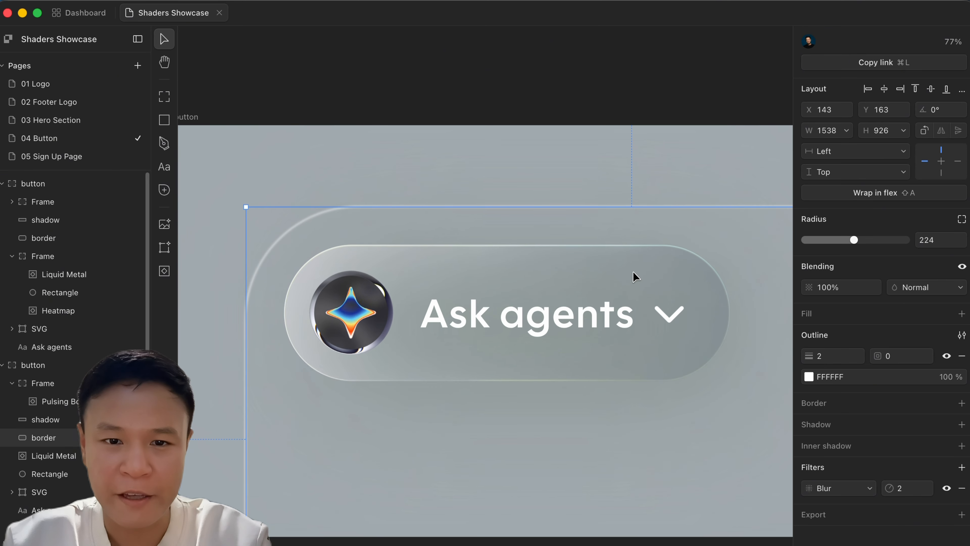
# - Insert a Pulsing Border shader, place it above the second button's frame and remove its black fill
pyautogui.click(169, 275)
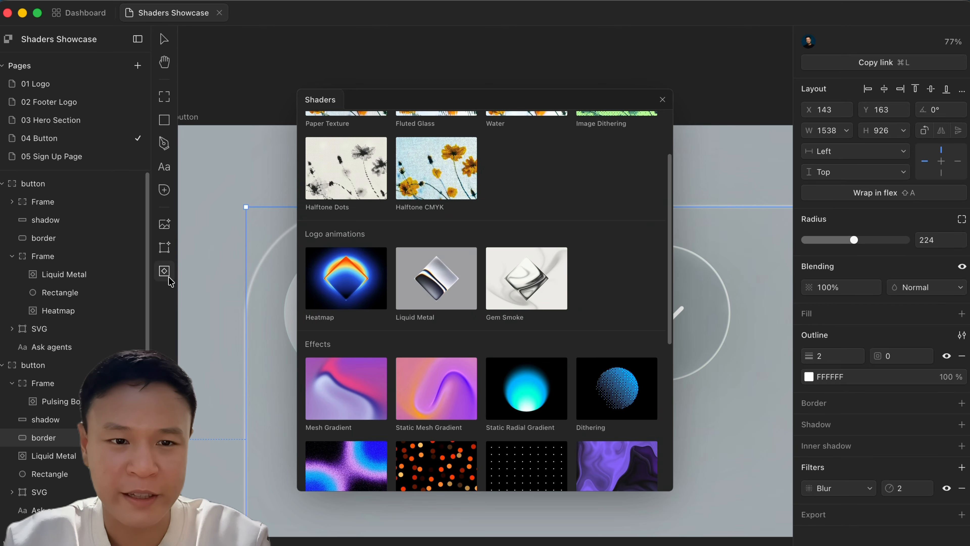
pyautogui.scroll(-5, 625, 324)
pyautogui.click(628, 355)
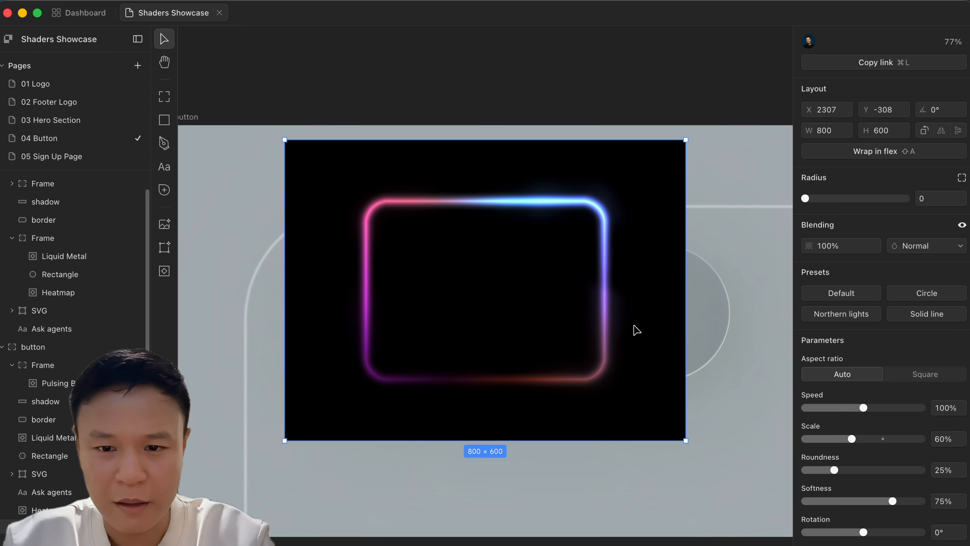
pyautogui.scroll(-5, 615, 382)
pyautogui.moveTo(614, 381); pyautogui.dragTo(584, 162)
pyautogui.scroll(-10, 927, 387)
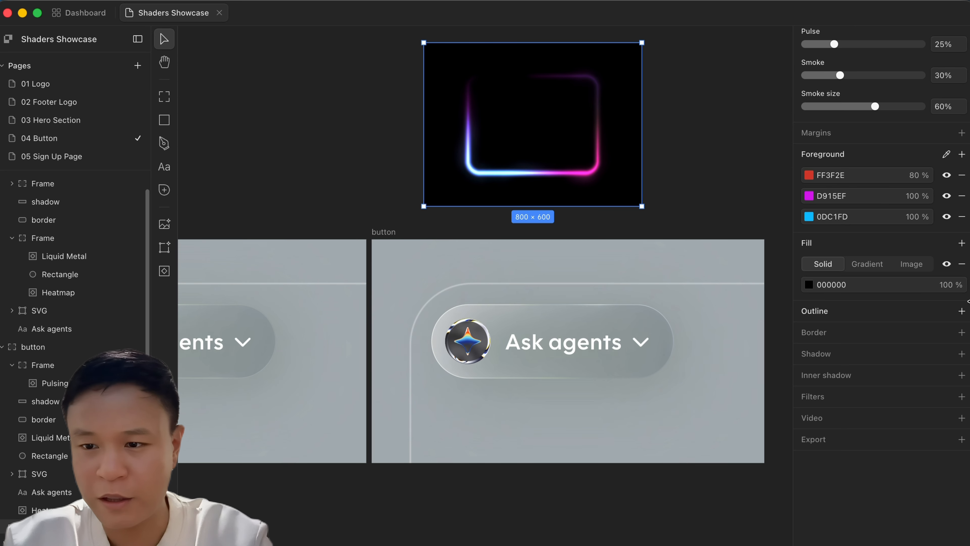
pyautogui.click(962, 263)
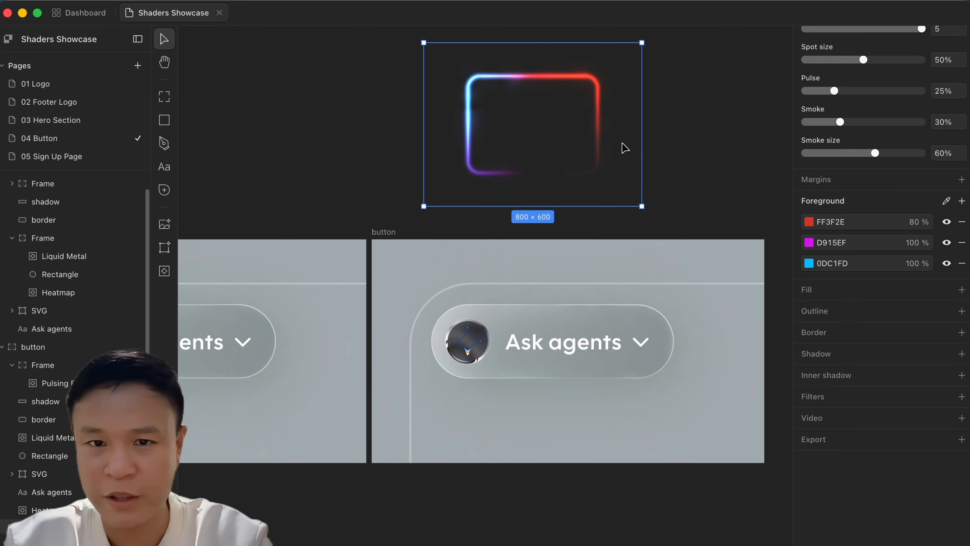
# - Remove the foreground colours FF3F2E and D915EF from the Pulsing Border and set the remaining one to FFFFFF
pyautogui.click(962, 222)
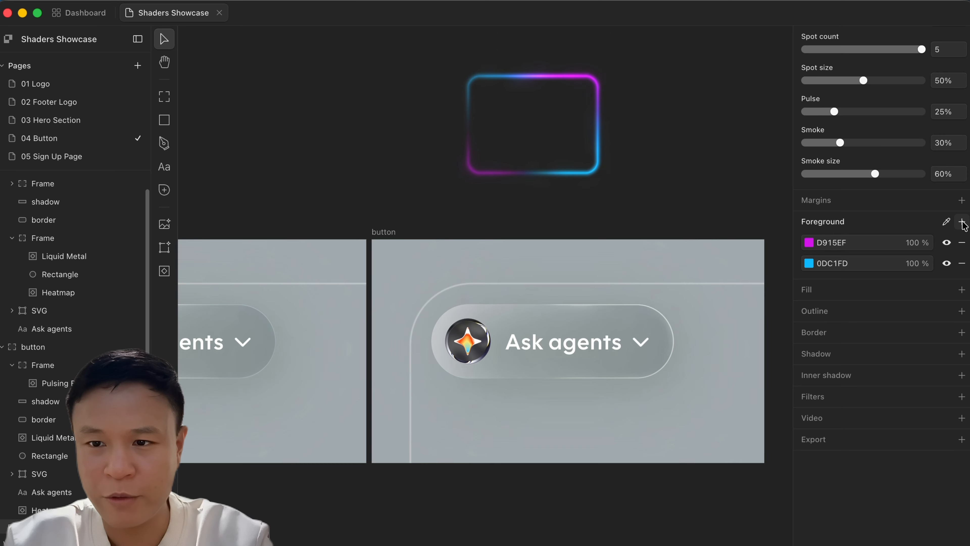
pyautogui.click(962, 223)
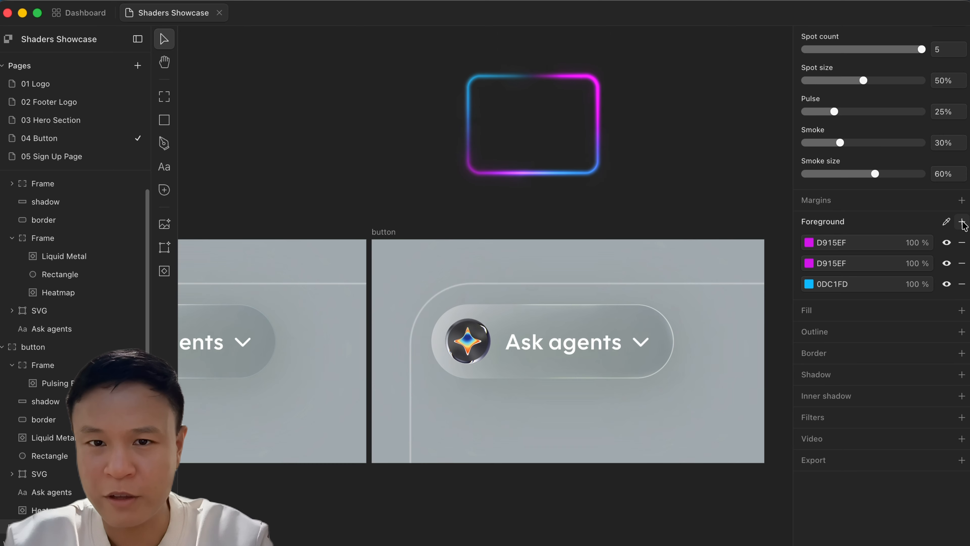
pyautogui.click(961, 242)
pyautogui.click(961, 242)
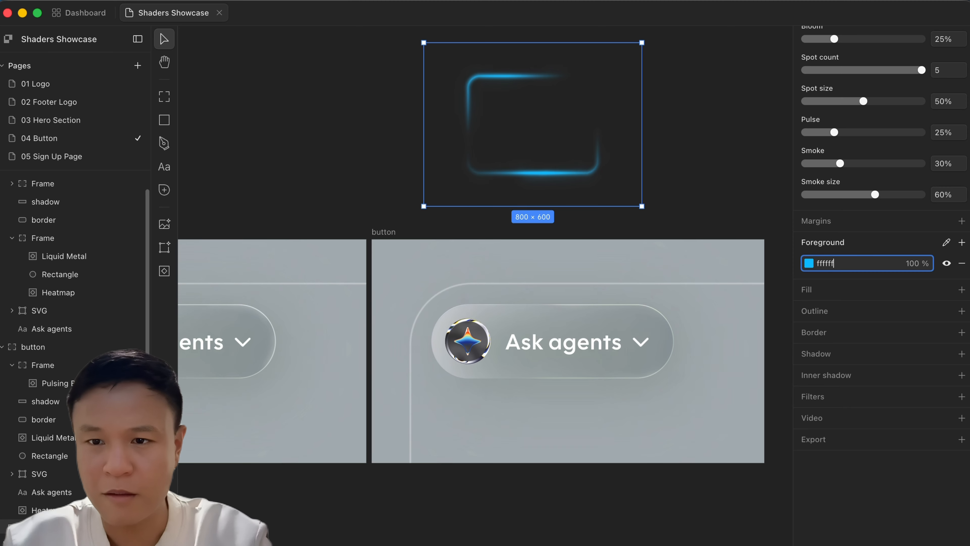
pyautogui.press('Return')
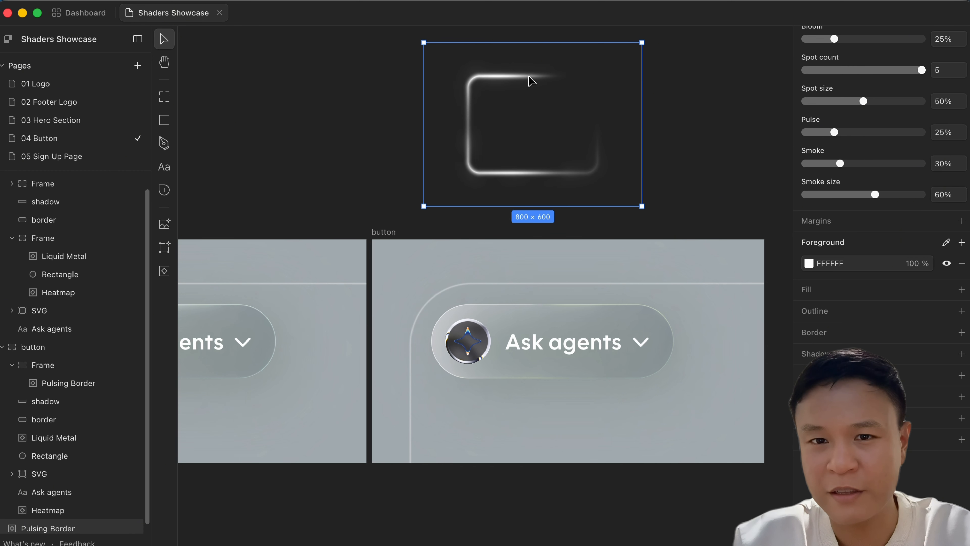
# - Set the Pulsing Border's Thickness to 2% and Roundness to 100%
pyautogui.scroll(3, 611, 168)
pyautogui.hscroll(2, 611, 168)
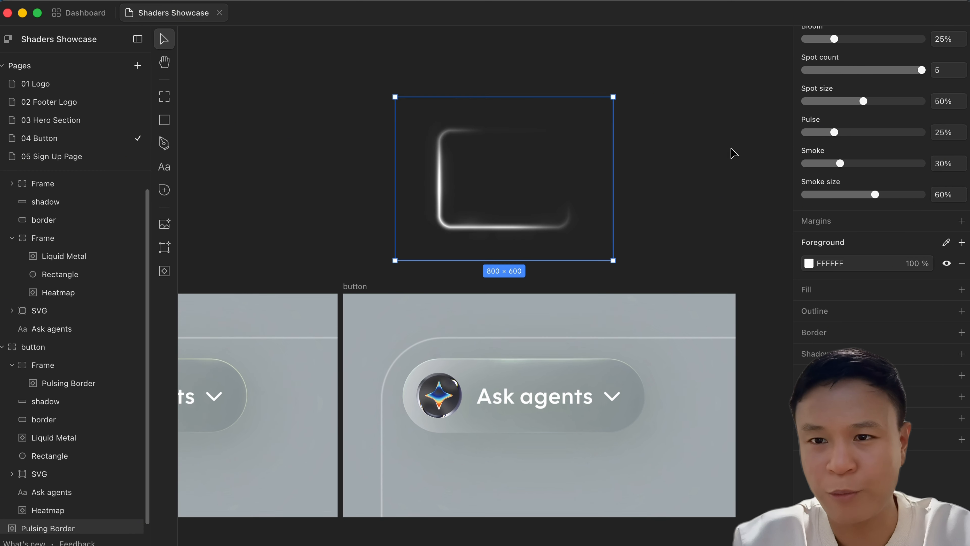
pyautogui.scroll(5, 834, 114)
pyautogui.scroll(2, 835, 122)
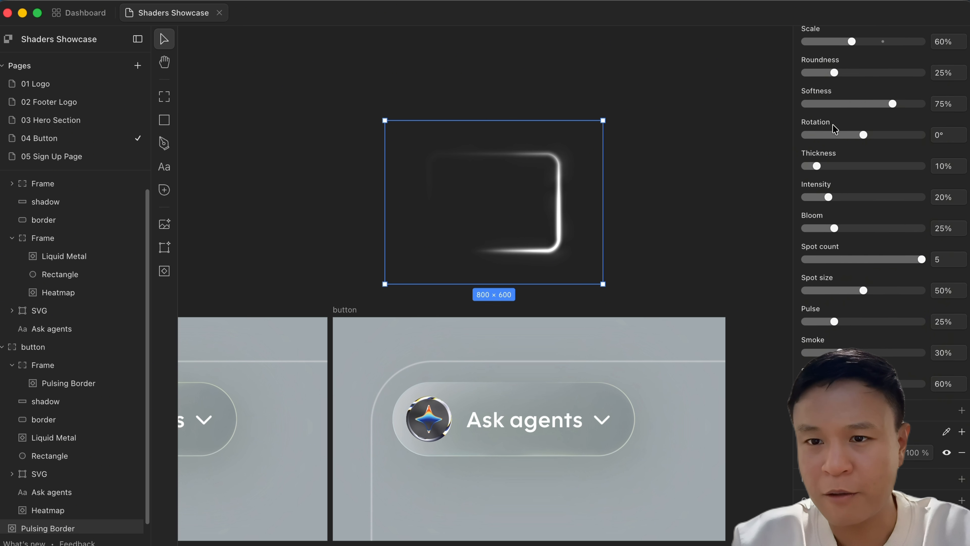
pyautogui.moveTo(816, 167); pyautogui.dragTo(807, 166)
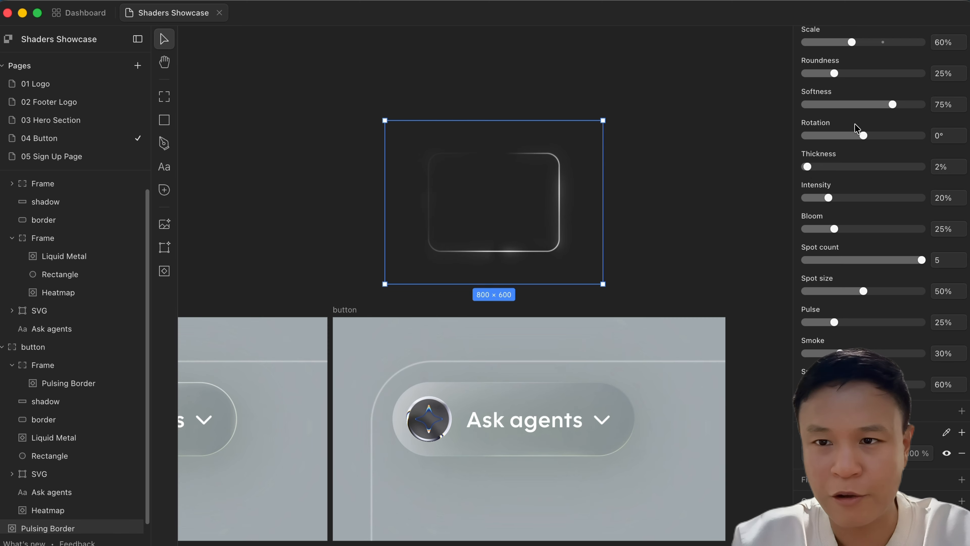
pyautogui.scroll(2, 837, 141)
pyautogui.moveTo(837, 141); pyautogui.dragTo(926, 141)
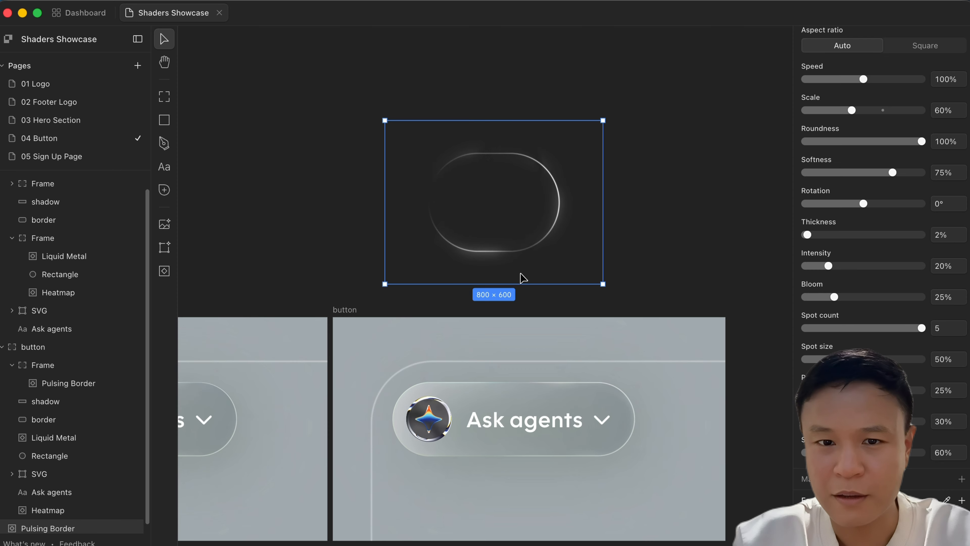
# - Move the Pulsing Border onto the second button and reduce its height to 450 to match the button's outline
pyautogui.moveTo(515, 204); pyautogui.dragTo(500, 439)
pyautogui.scroll(3, 496, 451)
pyautogui.scroll(-2, 474, 509)
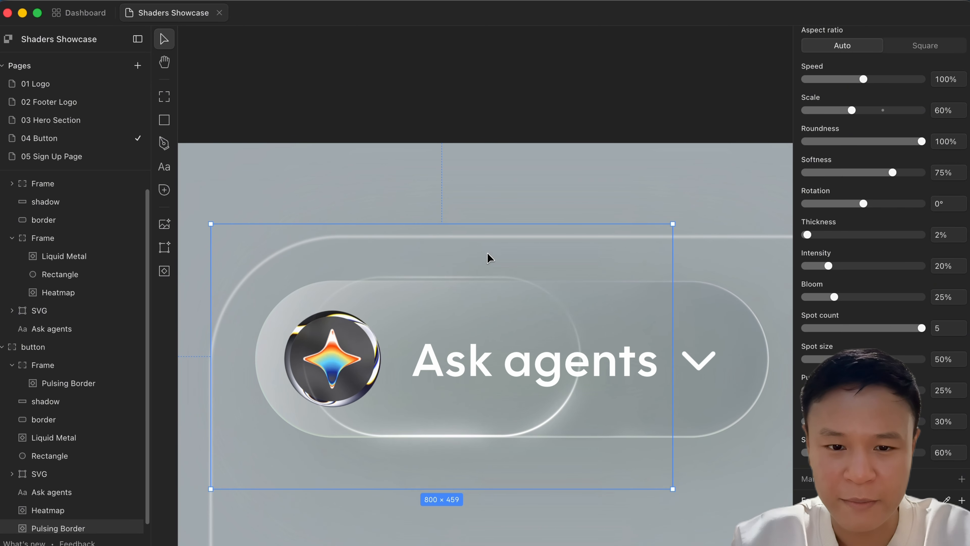
pyautogui.moveTo(492, 224); pyautogui.dragTo(492, 229)
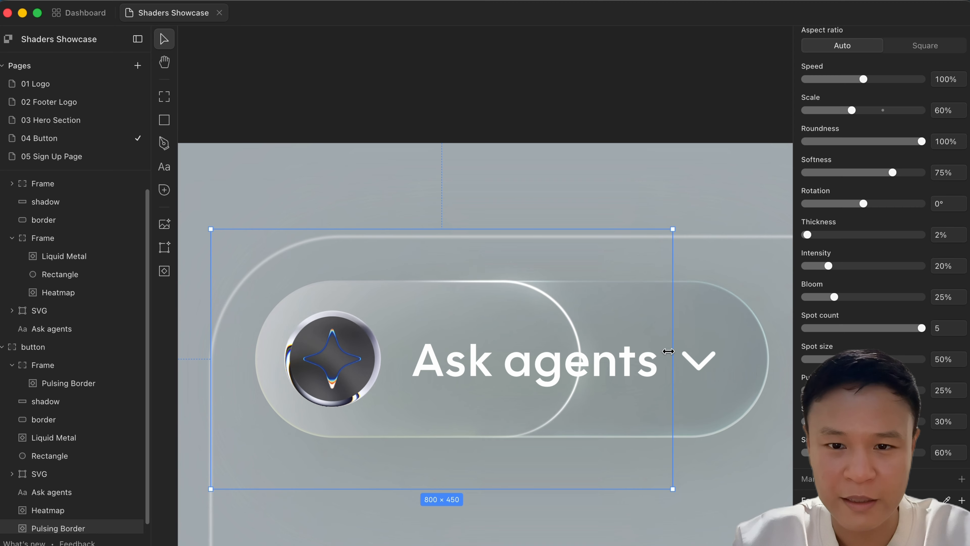
# - Stretch the Pulsing Border on both sides to a width of 1408 around the Ask agents button
pyautogui.moveTo(668, 351); pyautogui.dragTo(427, 357)
pyautogui.hscroll(-10, 426, 360)
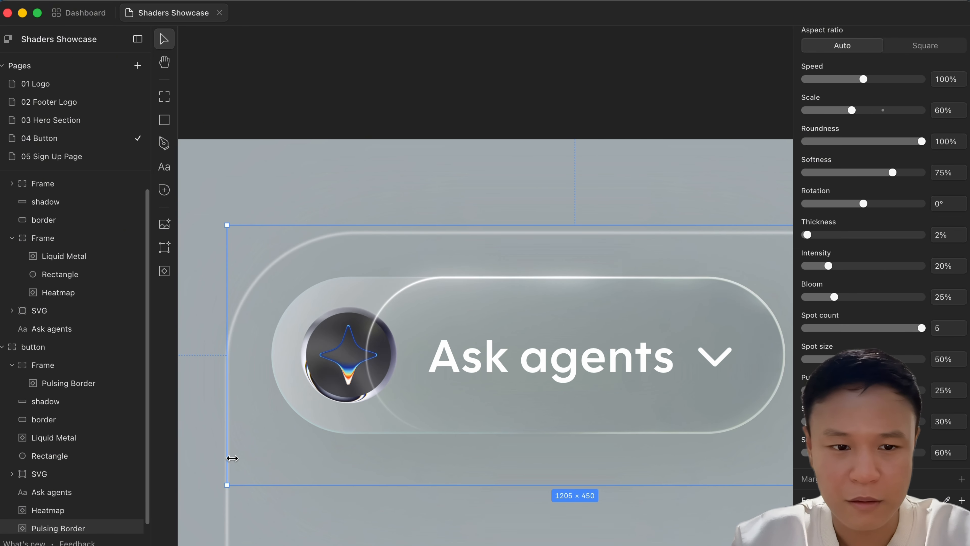
pyautogui.scroll(-2, 232, 460)
pyautogui.moveTo(229, 459); pyautogui.dragTo(521, 459)
pyautogui.hscroll(9, 528, 421)
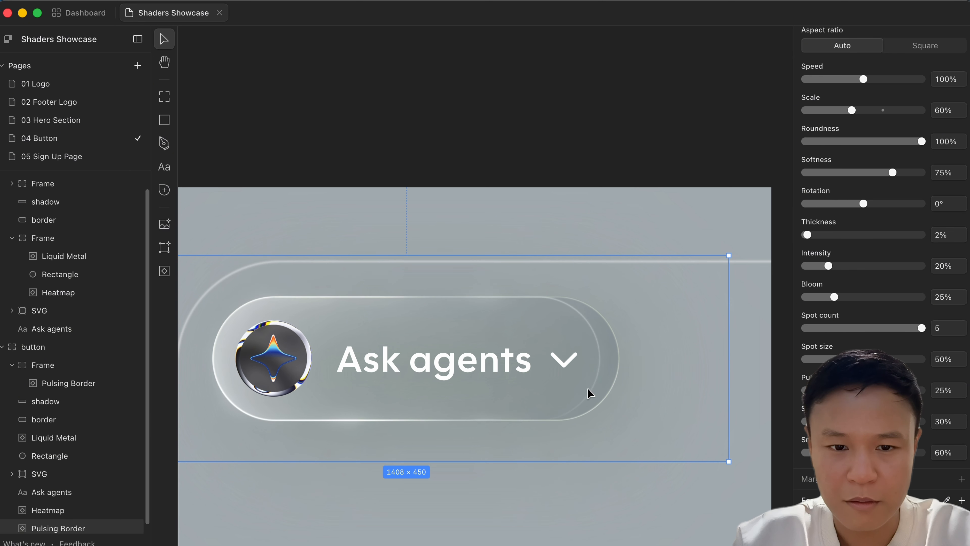
# - Delete the second button's original Frame containing the old Pulsing Border
pyautogui.scroll(-3, 587, 375)
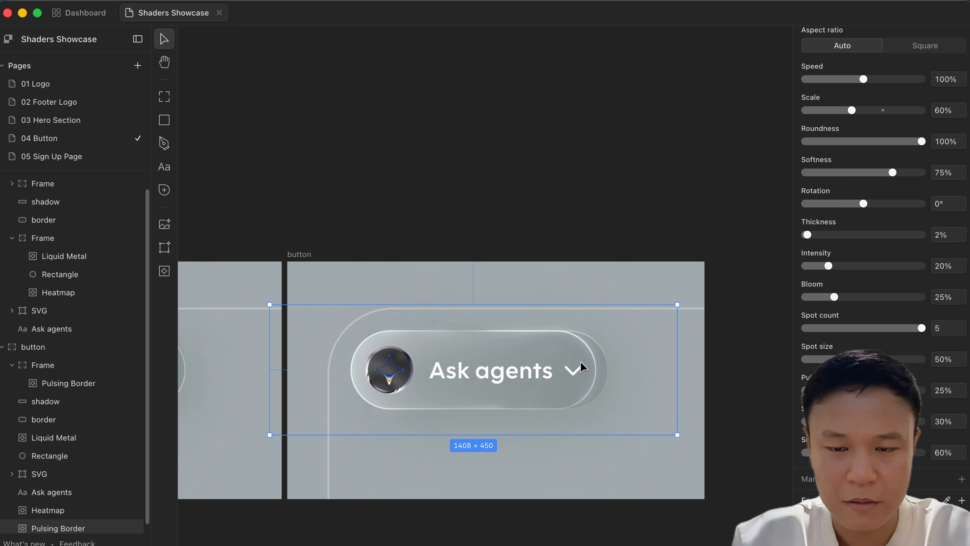
pyautogui.scroll(-1, 64, 483)
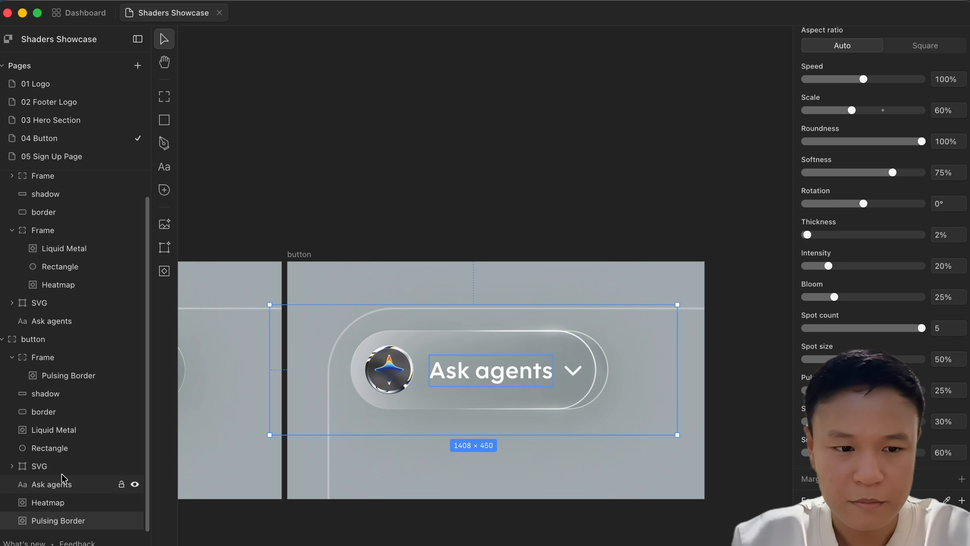
pyautogui.click(78, 357)
pyautogui.press('BackSpace')
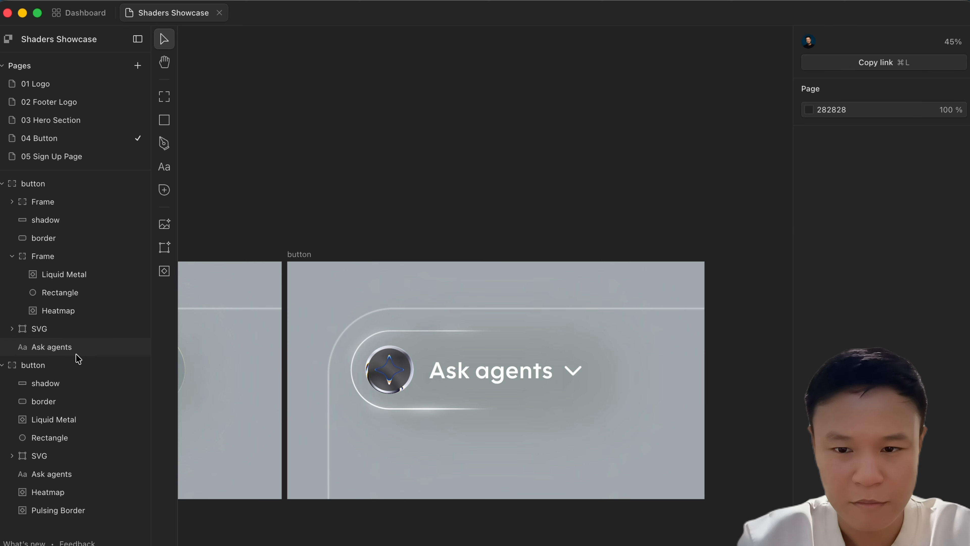
# - Extend the second button's Pulsing Border on its right side to a width of 1470 around the chevron
pyautogui.click(57, 508)
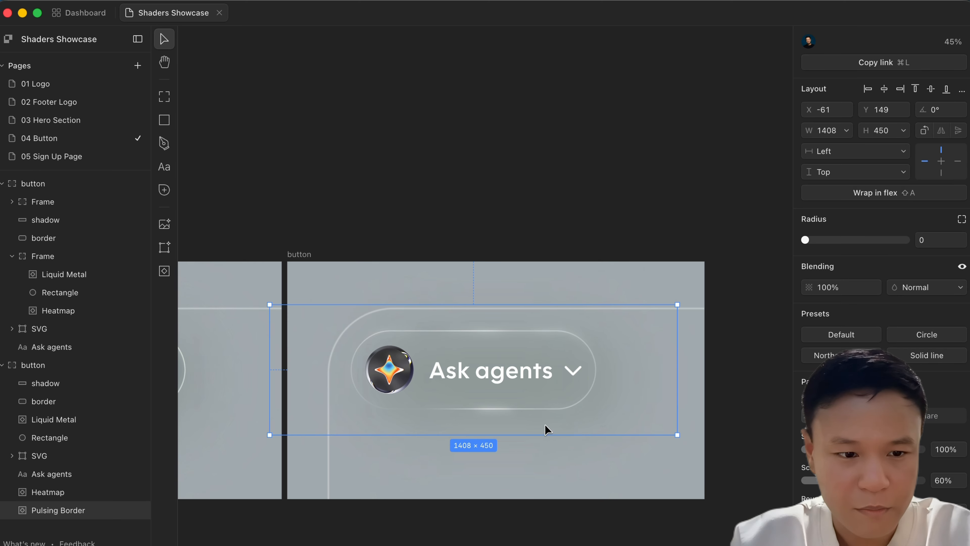
pyautogui.moveTo(681, 375); pyautogui.dragTo(697, 375)
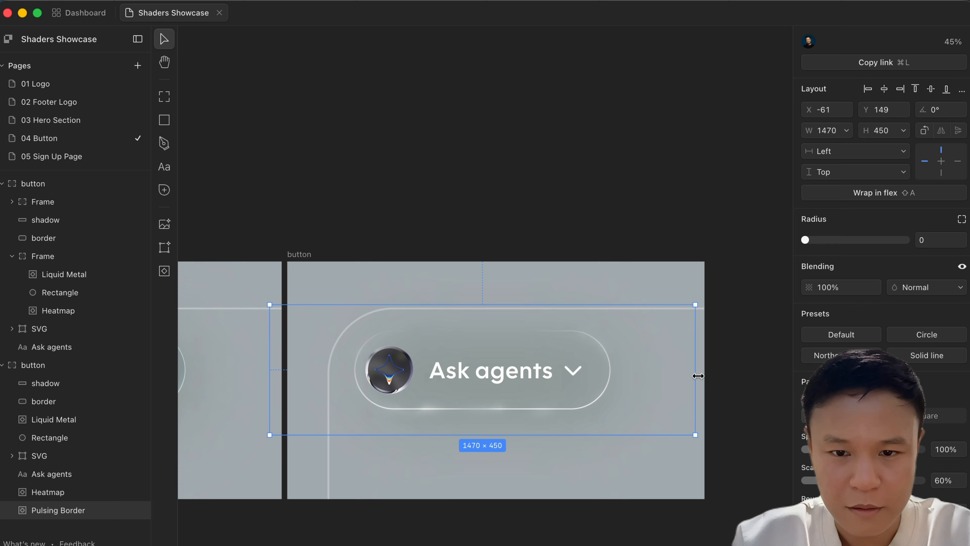
pyautogui.click(669, 191)
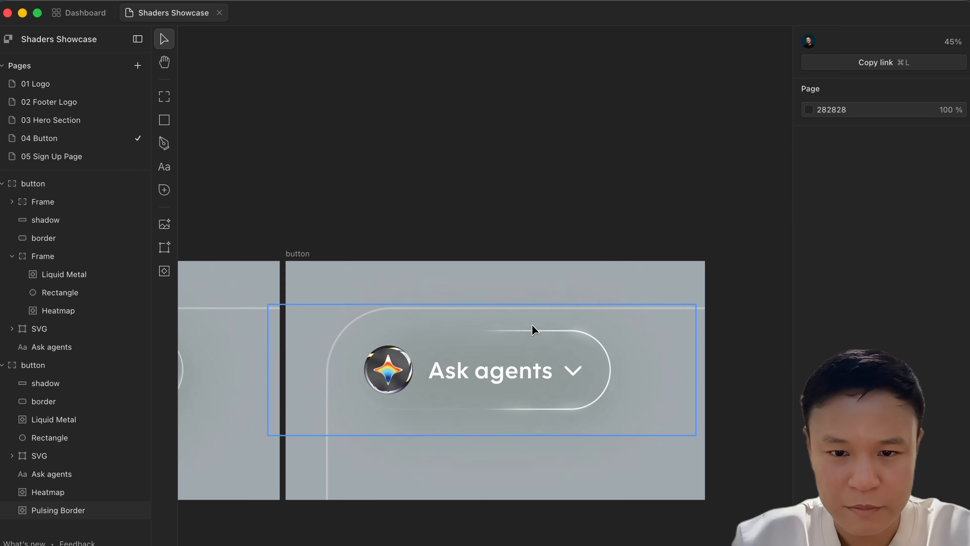
# - Compare the recreated Ask agents button's outline and icon with the original button
pyautogui.scroll(3, 559, 382)
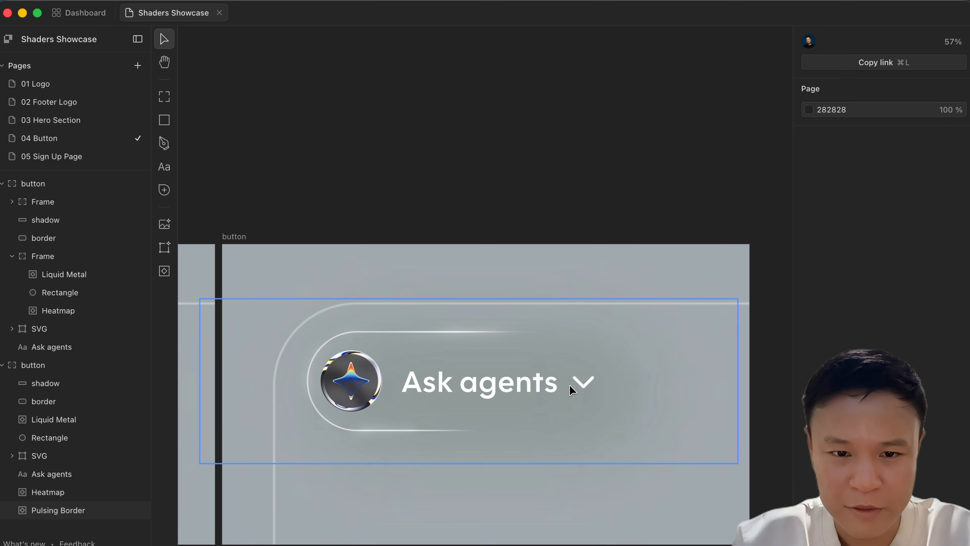
pyautogui.scroll(-2, 591, 253)
pyautogui.hscroll(5, 597, 234)
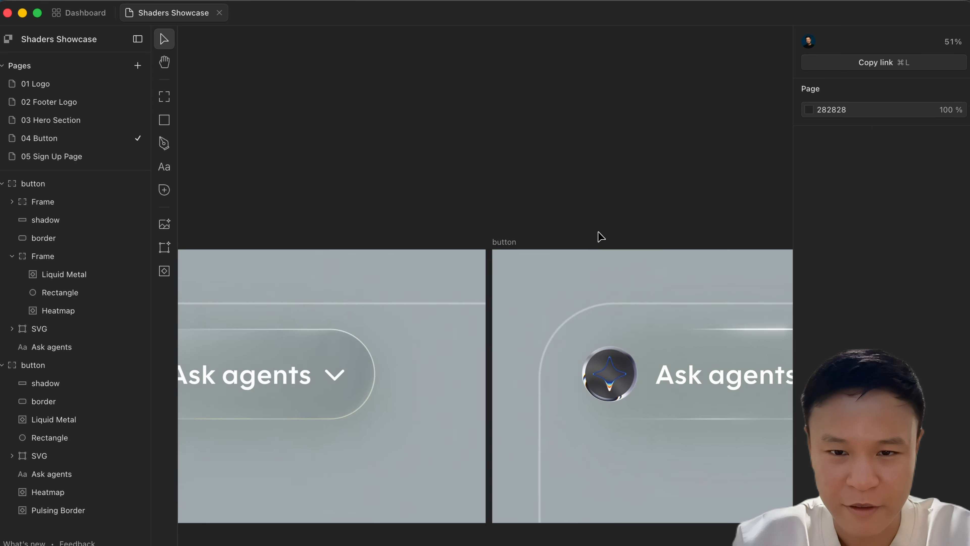
pyautogui.hscroll(-4, 602, 236)
pyautogui.scroll(1, 493, 413)
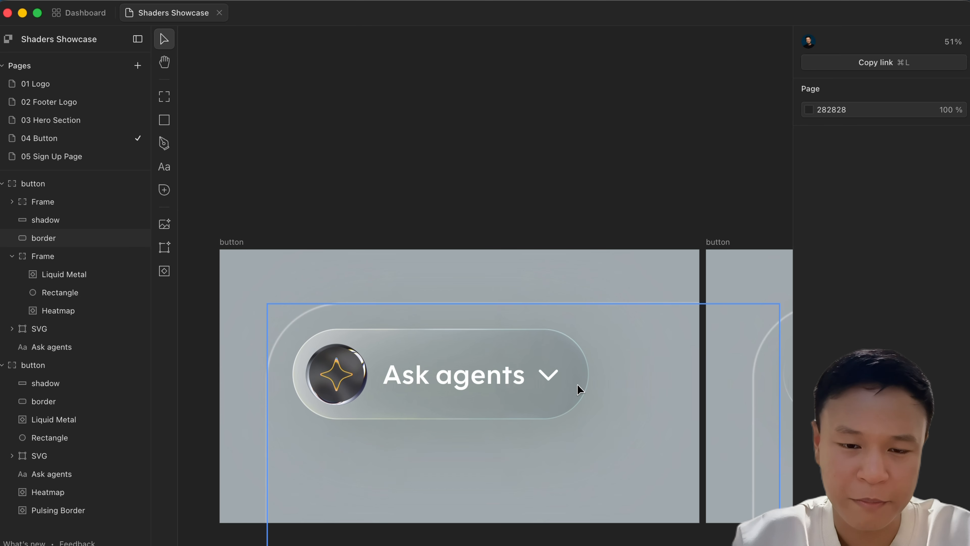
pyautogui.hscroll(10, 578, 385)
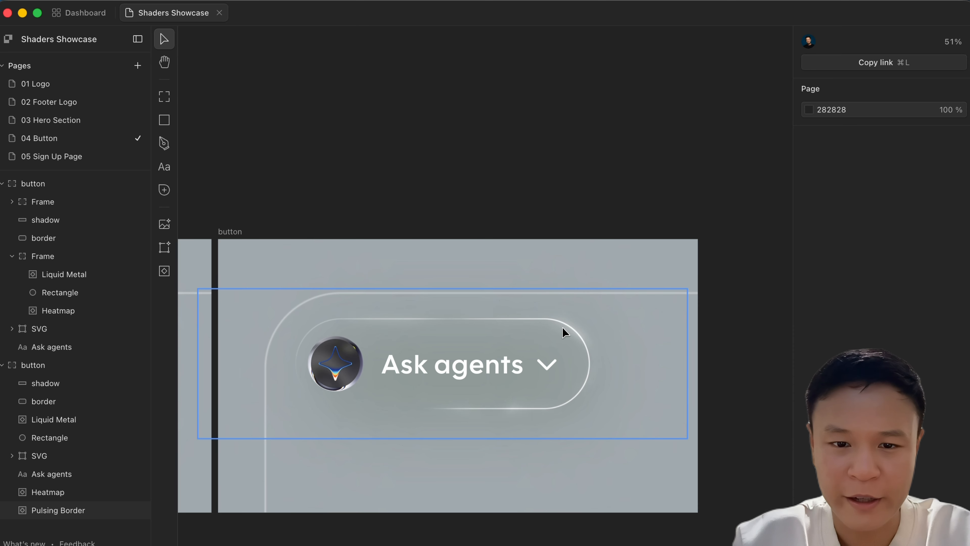
pyautogui.hscroll(-8, 559, 346)
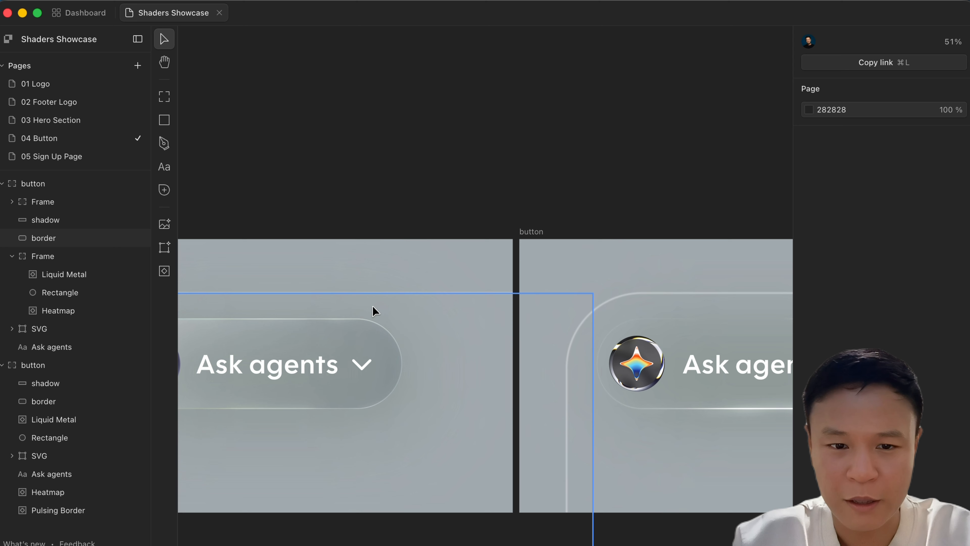
pyautogui.hscroll(9, 376, 401)
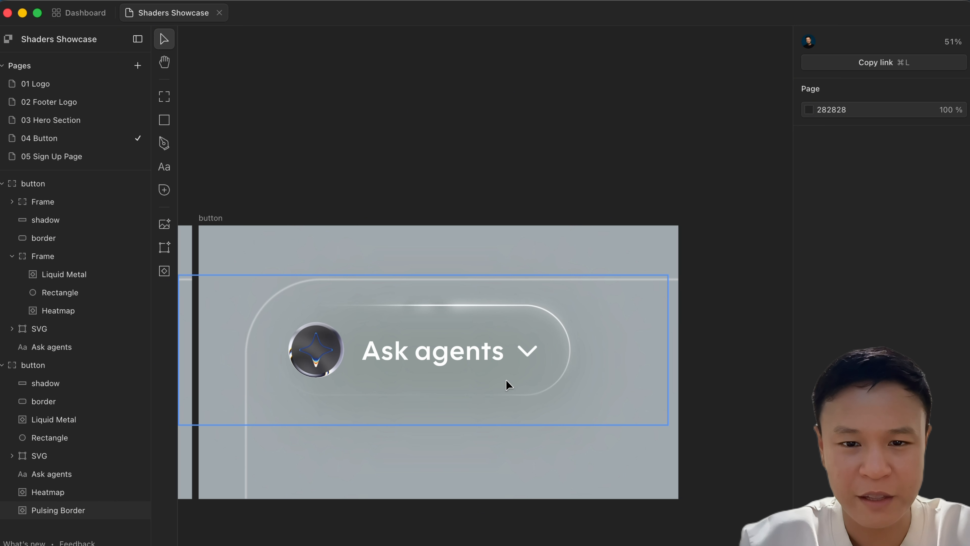
pyautogui.scroll(-2, 362, 350)
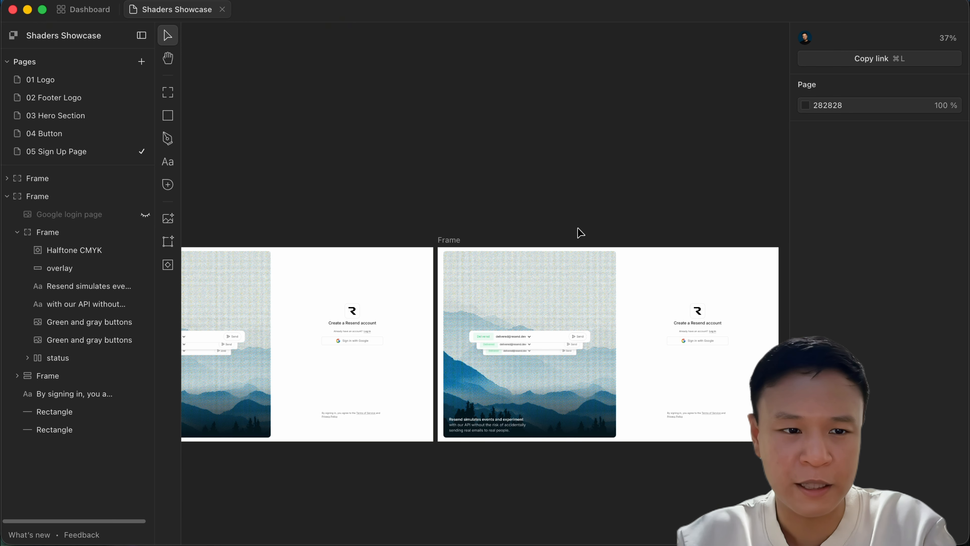
# - Hide the Halftone CMYK layer in the second frame of the 05 Sign Up Page
pyautogui.click(584, 304)
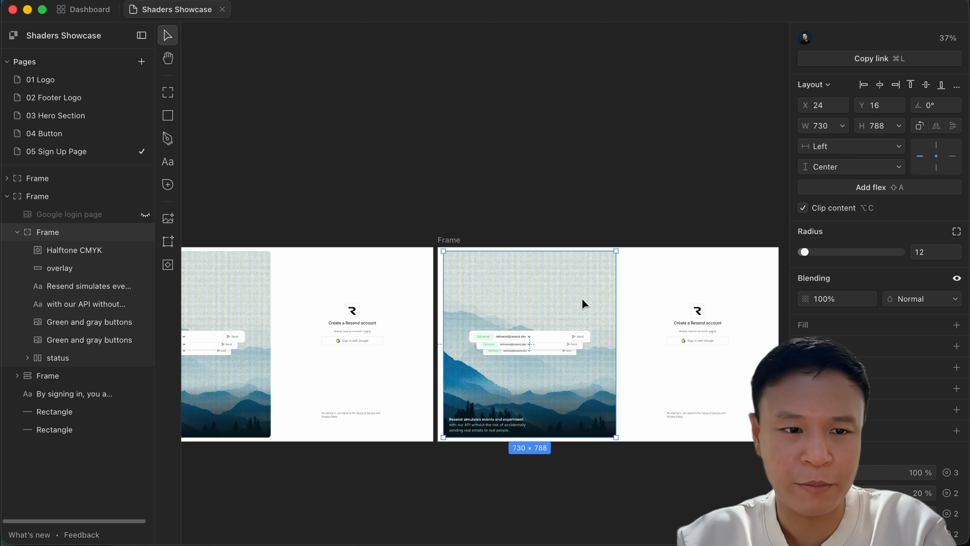
pyautogui.click(123, 252)
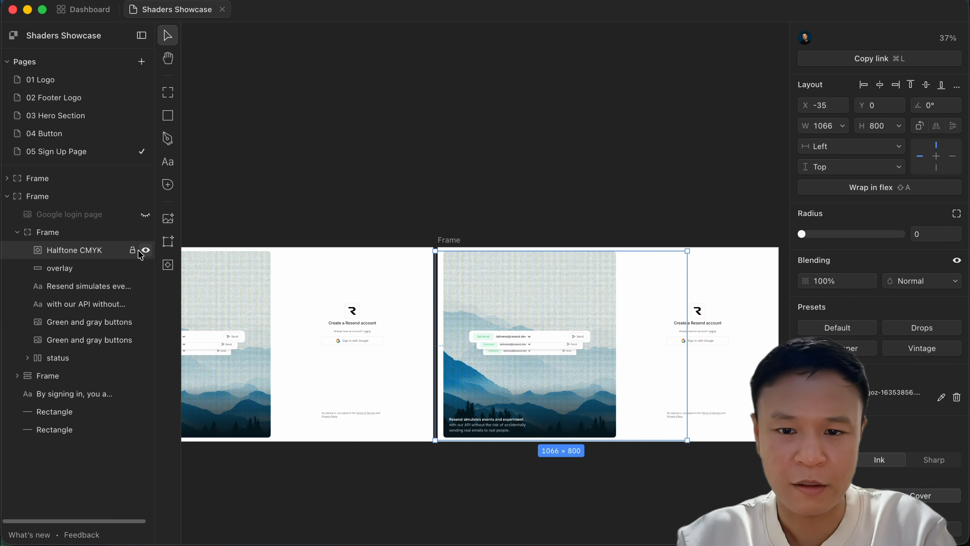
pyautogui.click(146, 250)
pyautogui.click(505, 184)
pyautogui.scroll(-3, 526, 181)
pyautogui.hscroll(3, 526, 181)
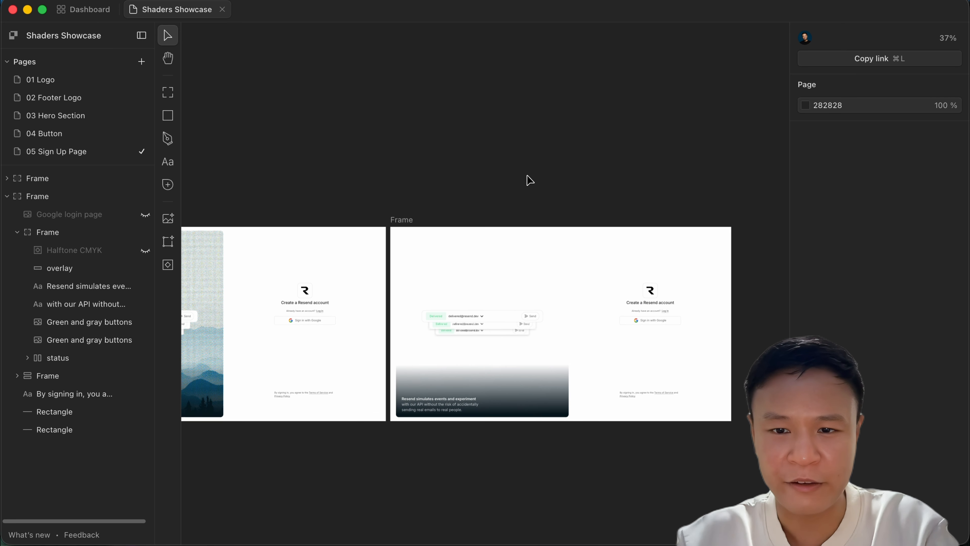
# - Examine the second sign-up frame's layout without its background image, with the editor interface hidden
pyautogui.scroll(5, 581, 282)
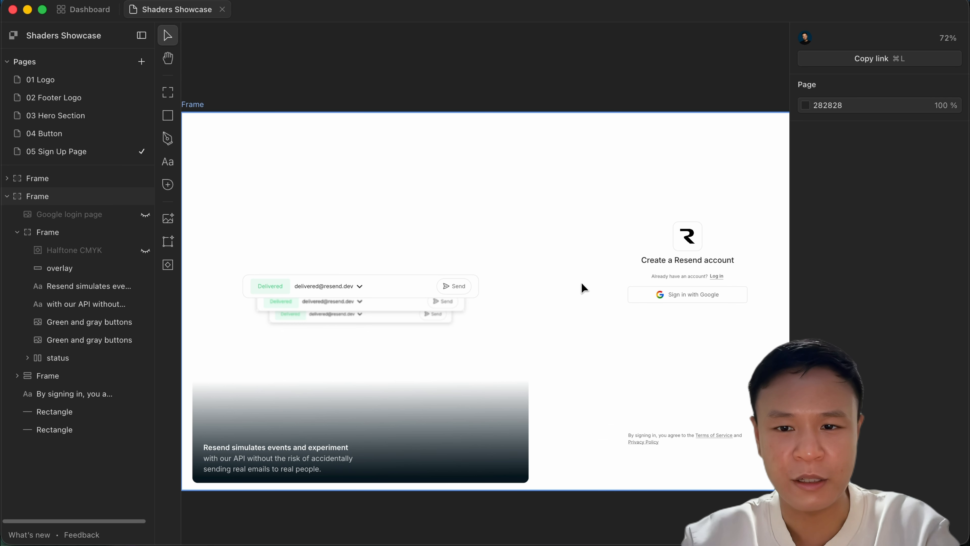
pyautogui.press('super+backslash')
pyautogui.scroll(-2, 581, 282)
pyautogui.hscroll(1, 582, 282)
pyautogui.scroll(3, 585, 276)
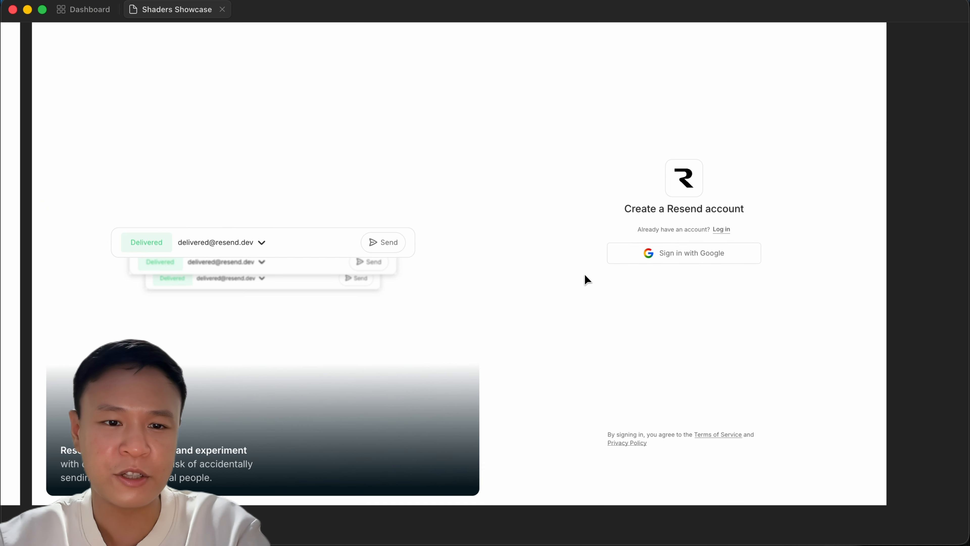
pyautogui.scroll(2, 449, 233)
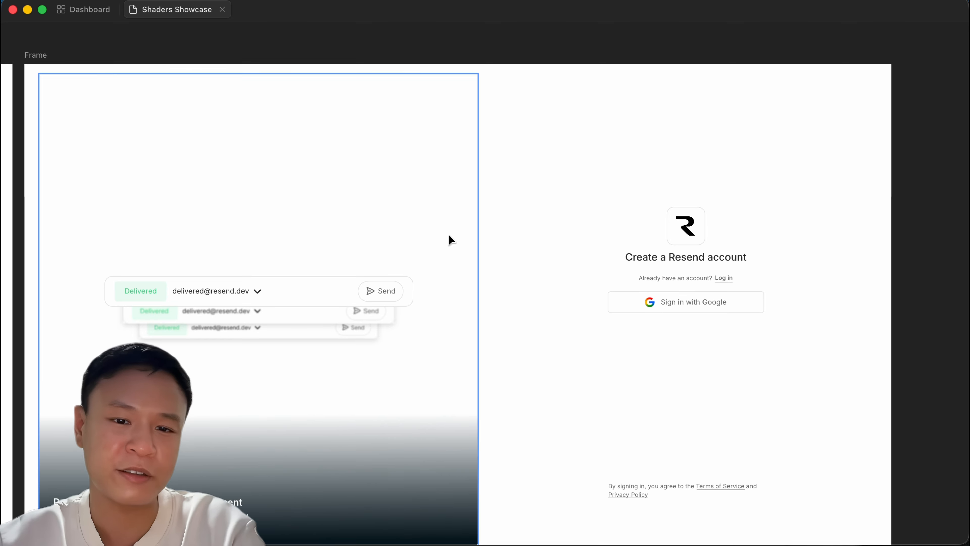
pyautogui.scroll(-1, 449, 235)
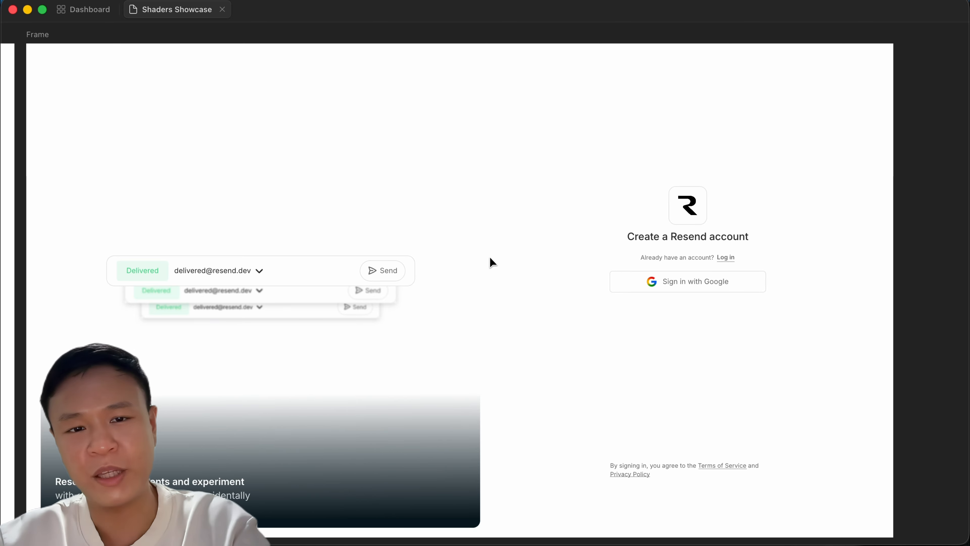
pyautogui.click(355, 219)
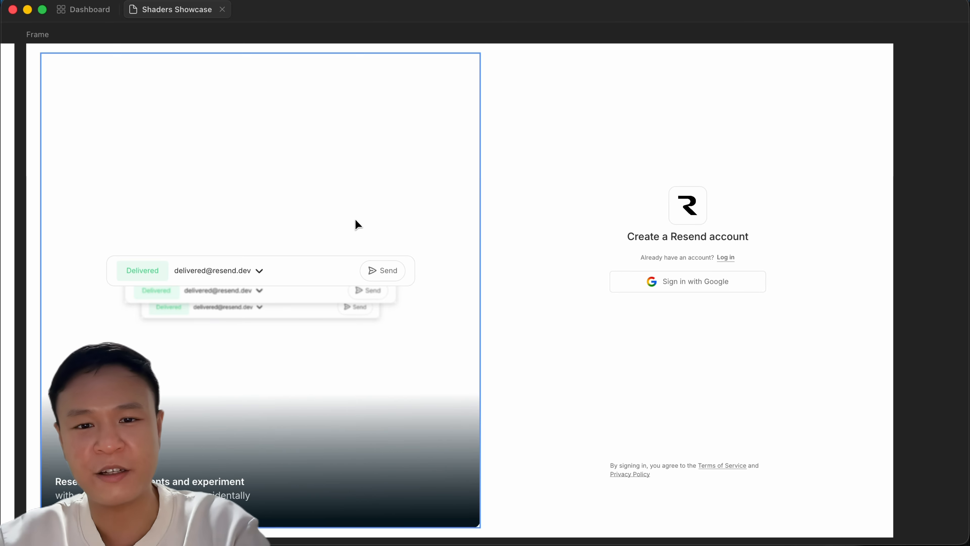
pyautogui.click(578, 213)
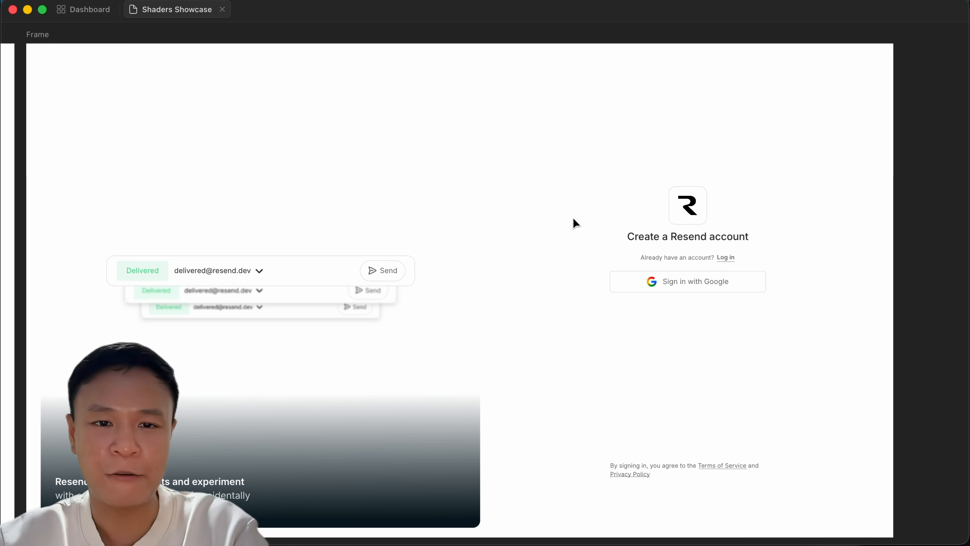
pyautogui.scroll(-3, 544, 245)
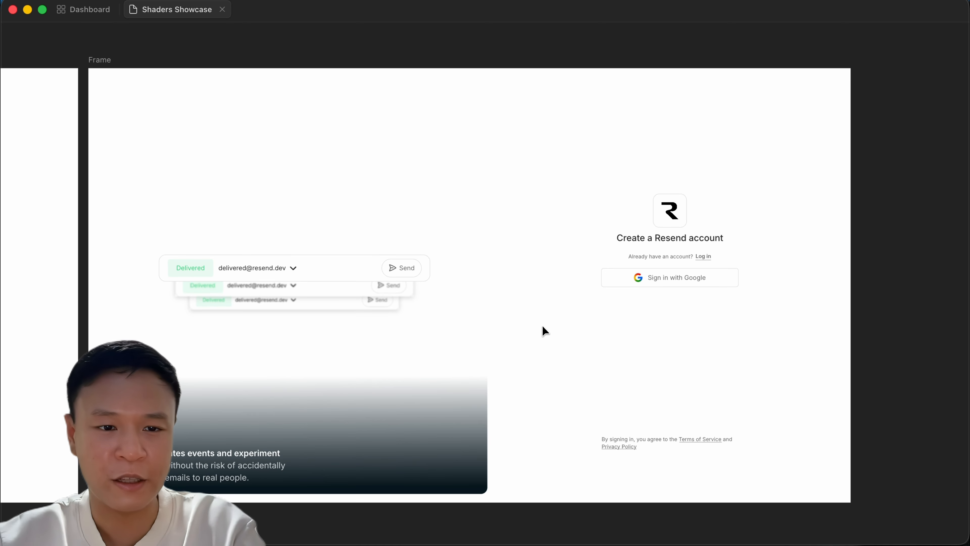
pyautogui.scroll(-5, 519, 252)
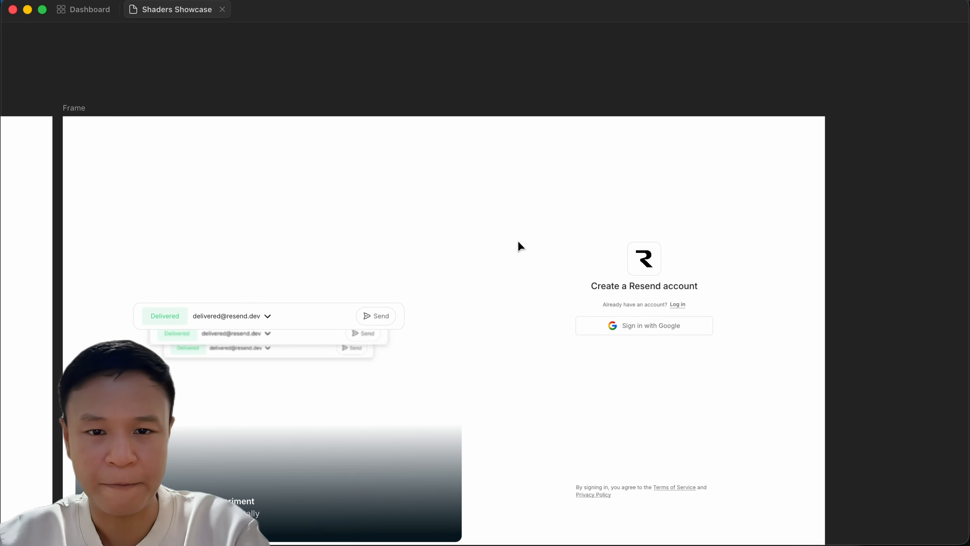
pyautogui.press('super+backslash')
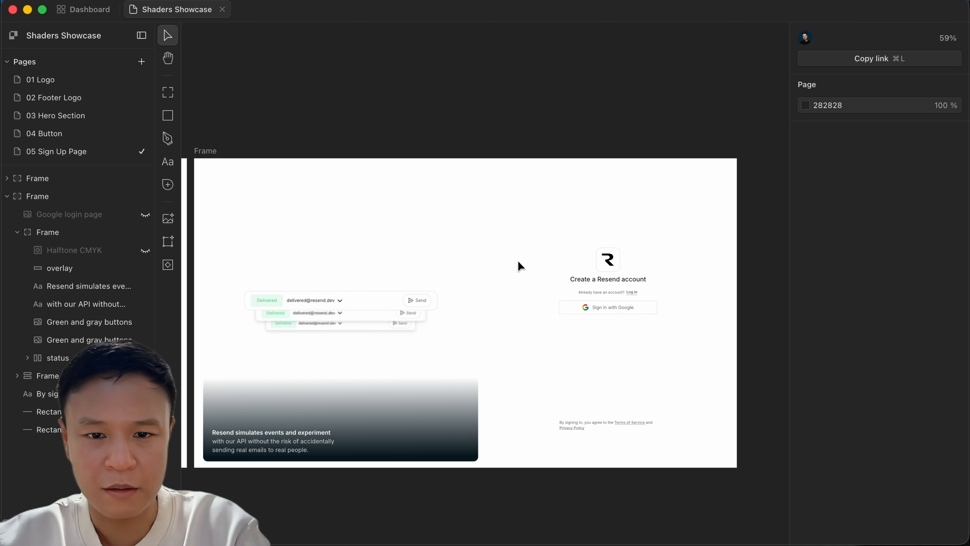
# - Insert a Halftone CMYK shader over the upper edge of the second sign-up frame
pyautogui.click(167, 265)
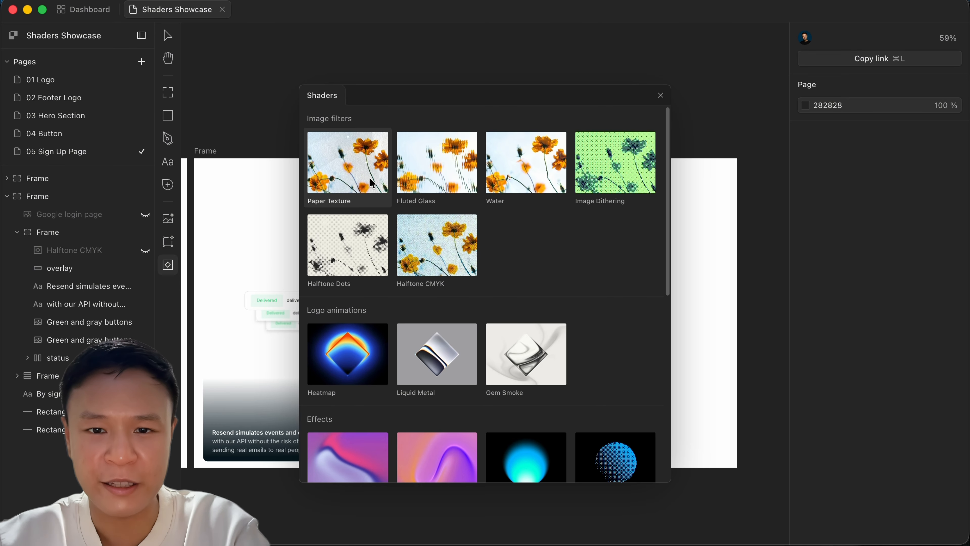
pyautogui.click(417, 240)
pyautogui.moveTo(568, 269); pyautogui.dragTo(530, 24)
pyautogui.scroll(3, 528, 65)
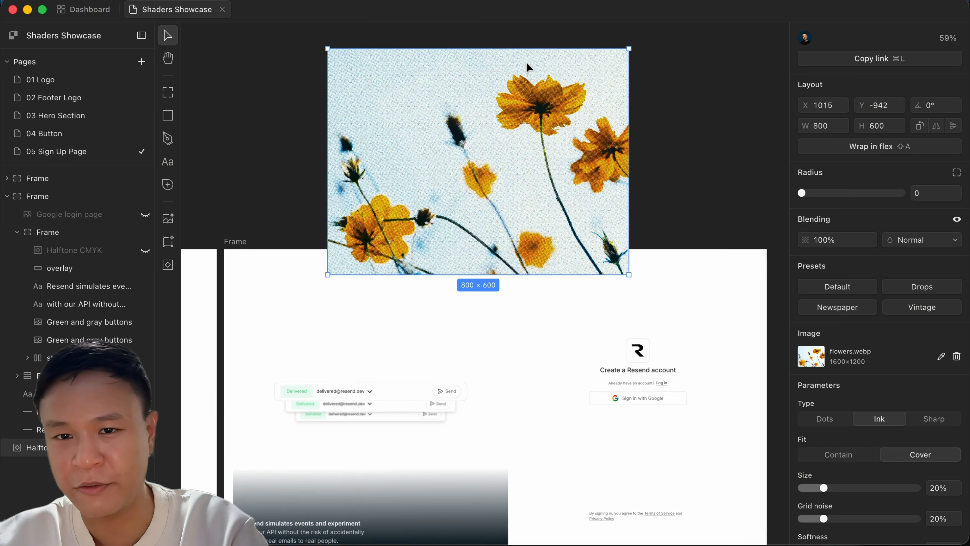
# - Replace the Halftone CMYK shader's flowers image with the misty mountain Pexels photo from the public folder
pyautogui.scroll(5, 497, 95)
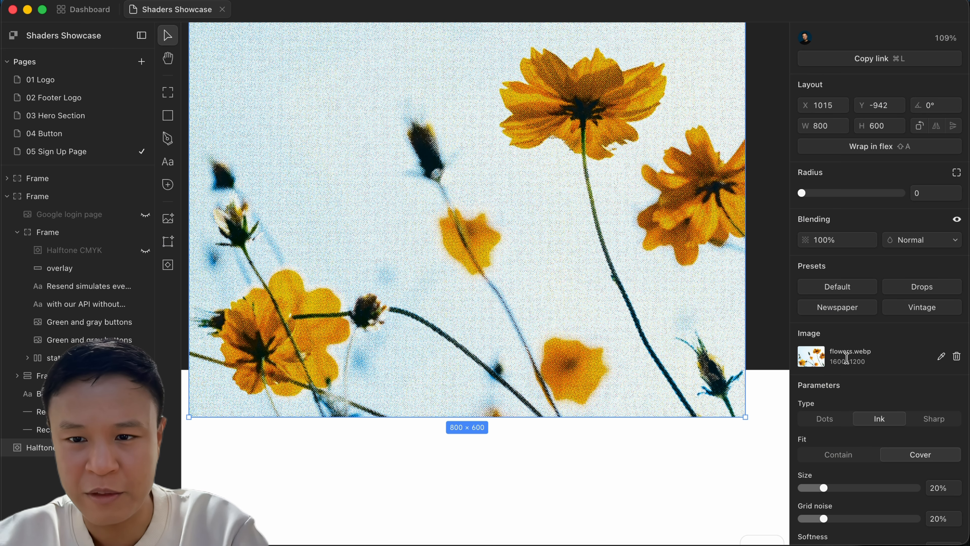
pyautogui.moveTo(821, 365)
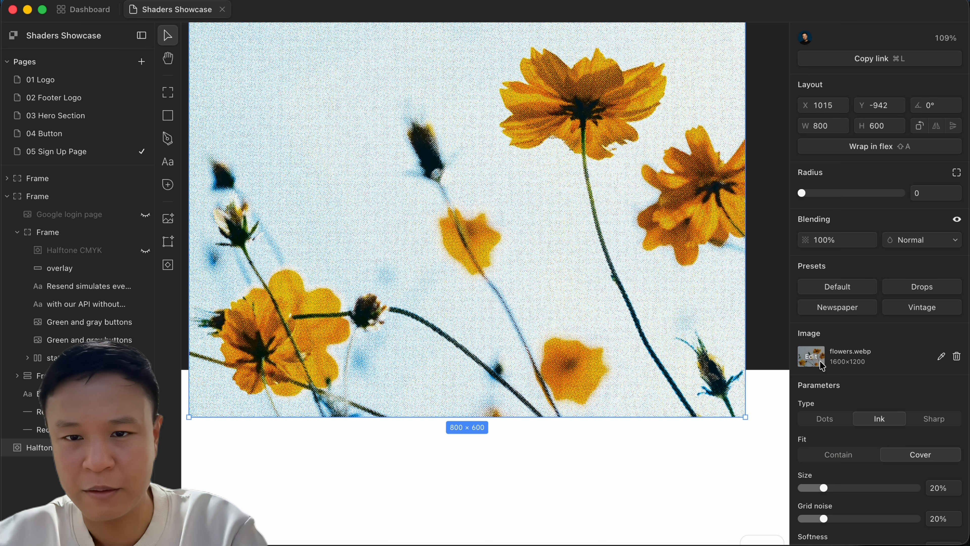
pyautogui.click(821, 364)
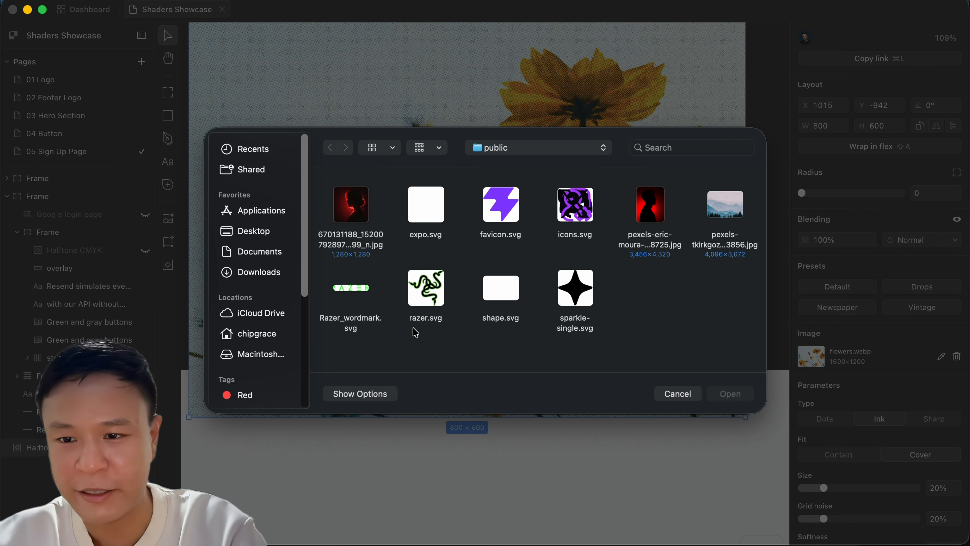
pyautogui.click(725, 206)
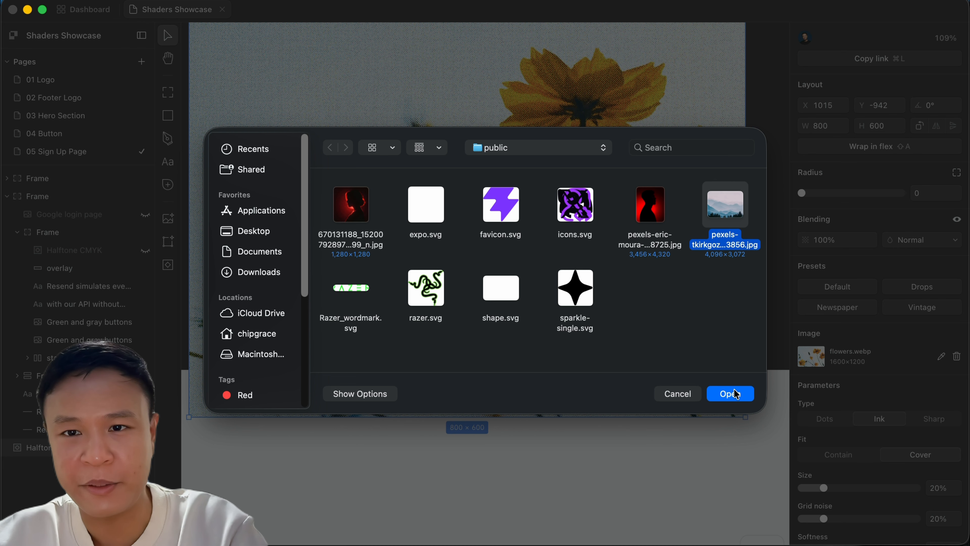
pyautogui.click(731, 393)
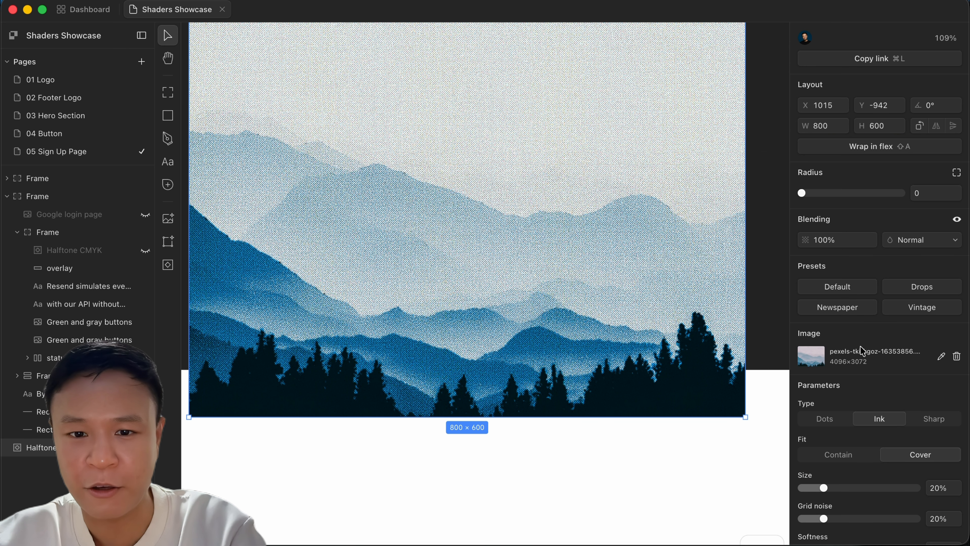
# - Try the Dots and Sharp types on the Halftone CMYK shader and return it to Ink
pyautogui.scroll(-10, 861, 350)
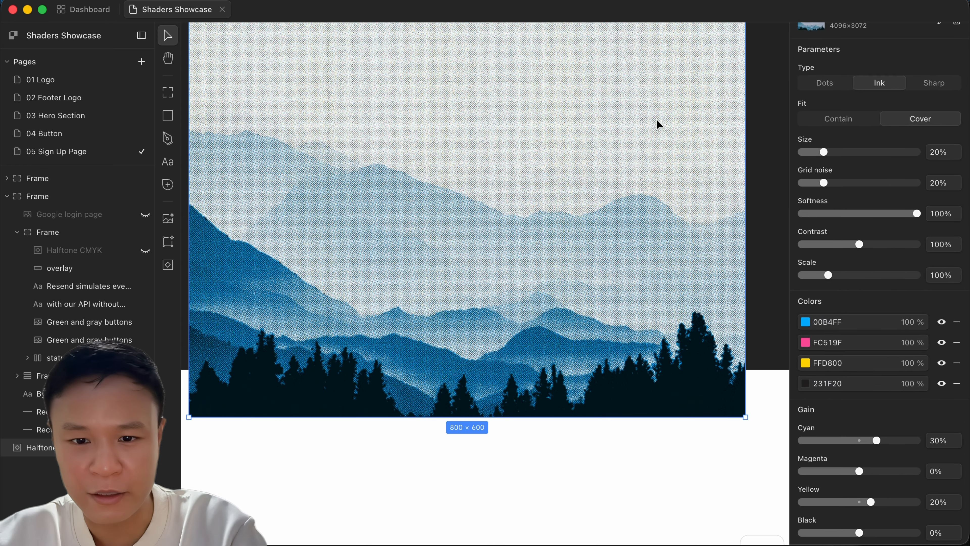
pyautogui.scroll(3, 657, 124)
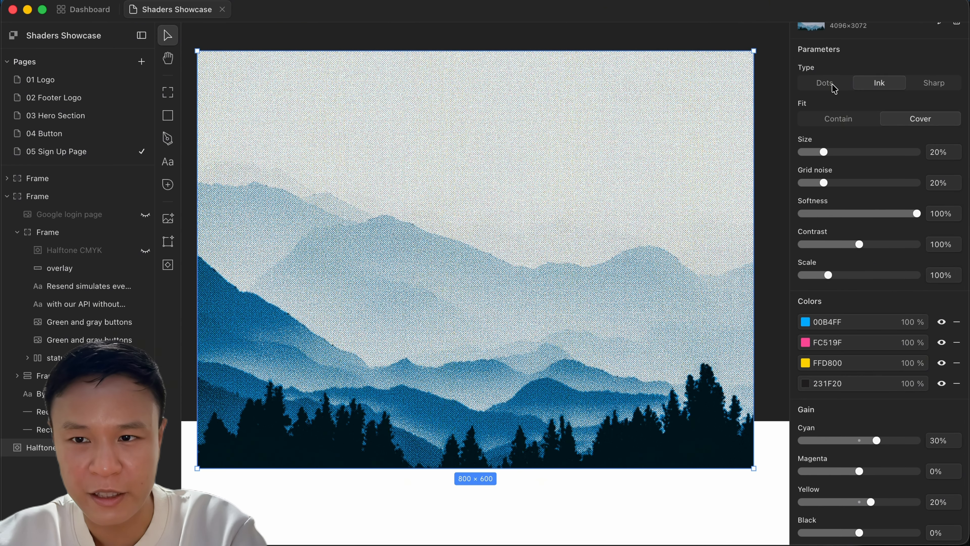
pyautogui.click(825, 83)
pyautogui.click(867, 88)
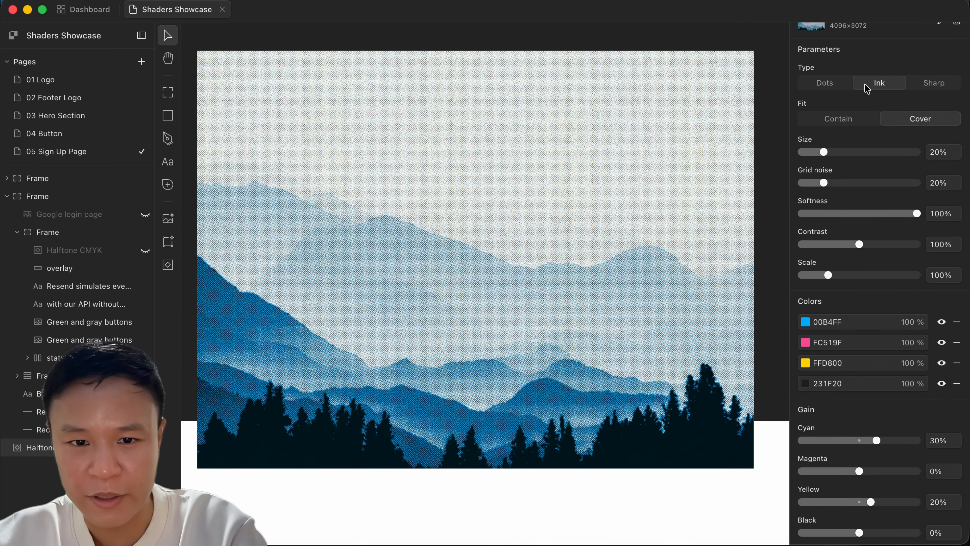
pyautogui.click(932, 87)
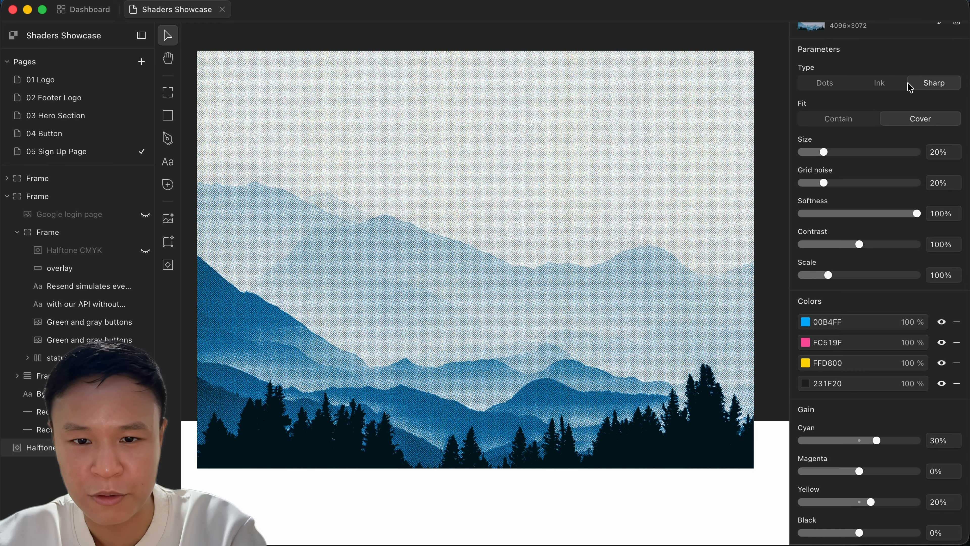
pyautogui.click(890, 88)
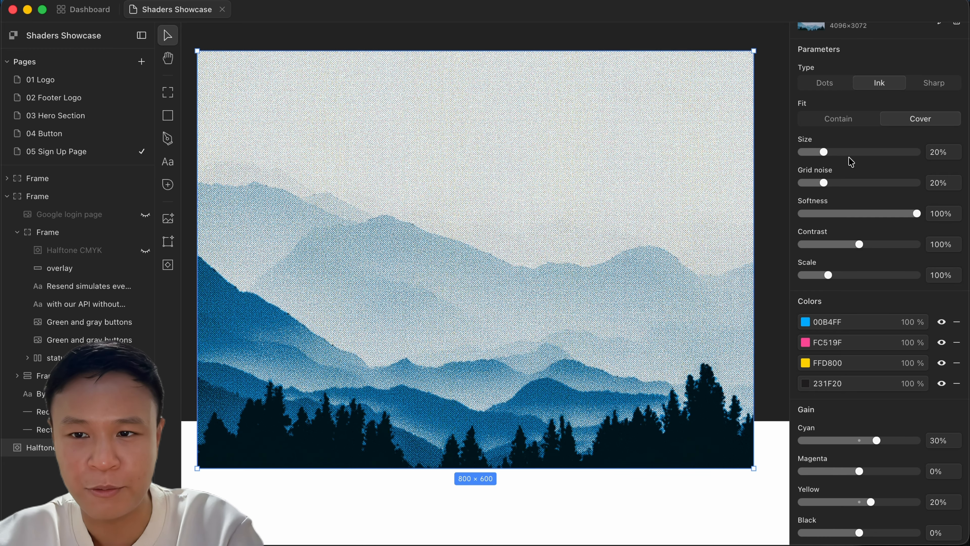
# - Try a size of 63% on the Halftone CMYK shader and undo the change
pyautogui.moveTo(826, 152); pyautogui.dragTo(878, 153)
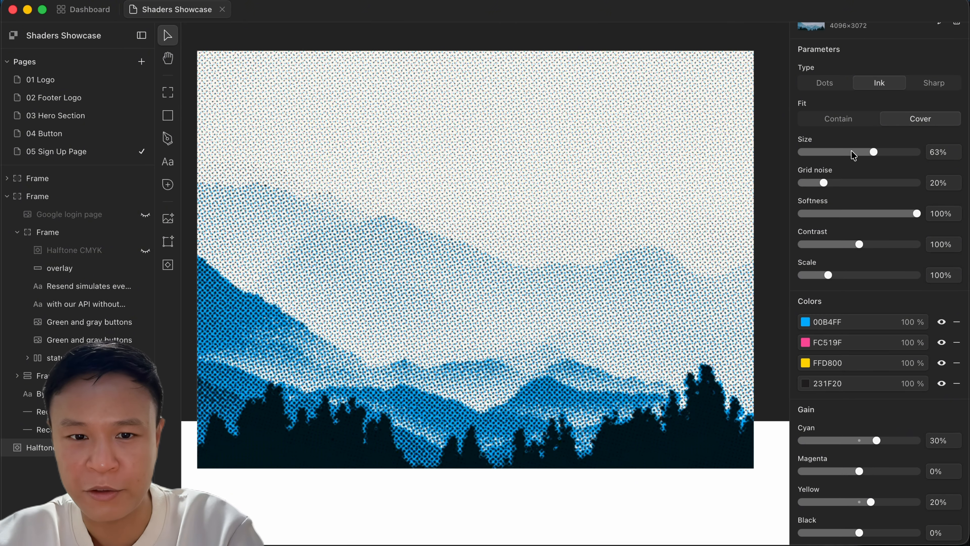
pyautogui.press('cmd+z')
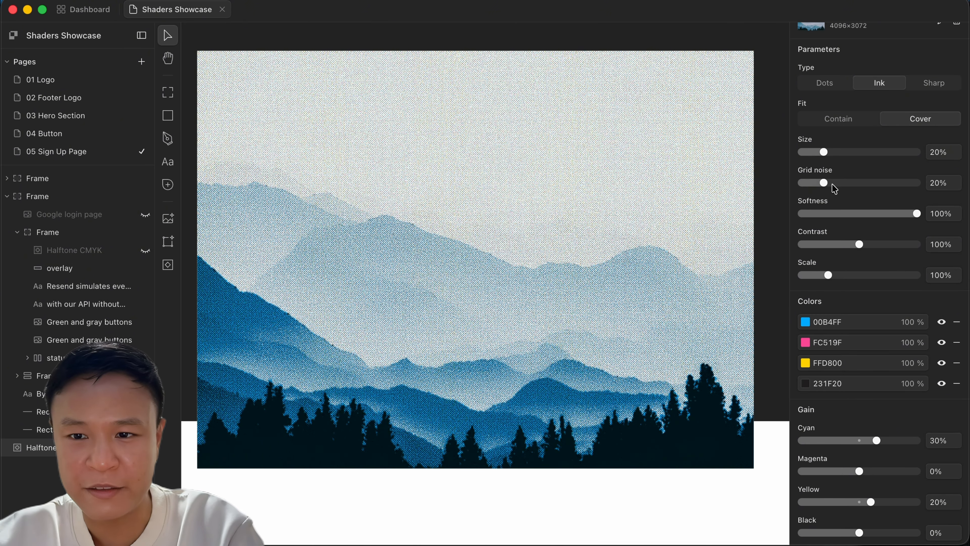
pyautogui.moveTo(824, 184)
pyautogui.mouseDown()
pyautogui.moveTo(877, 183)
pyautogui.moveTo(825, 185)
pyautogui.mouseUp()
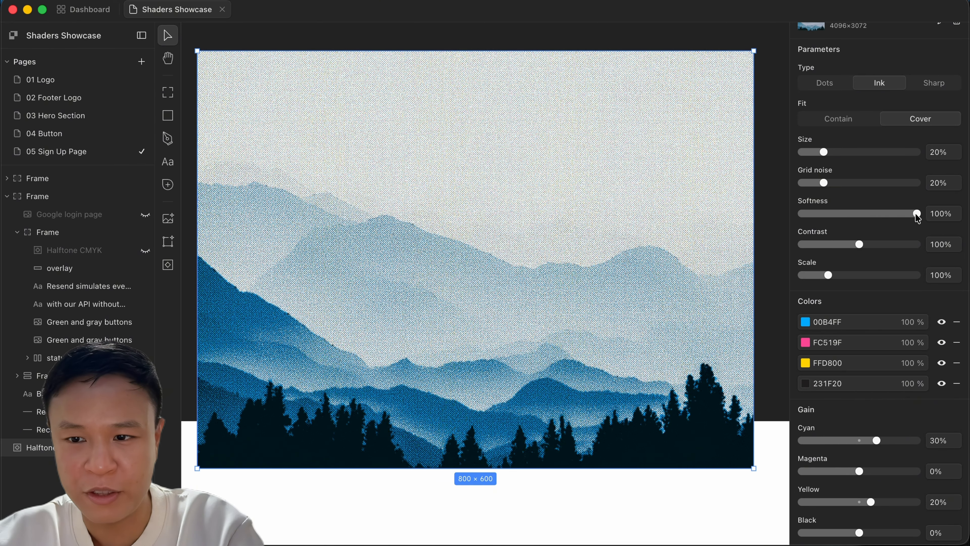
# - Toggle the visibility of the shader's pink, blue and yellow colors to compare their effect, leaving yellow FFD800 hidden
pyautogui.click(941, 342)
pyautogui.click(941, 342)
pyautogui.click(942, 343)
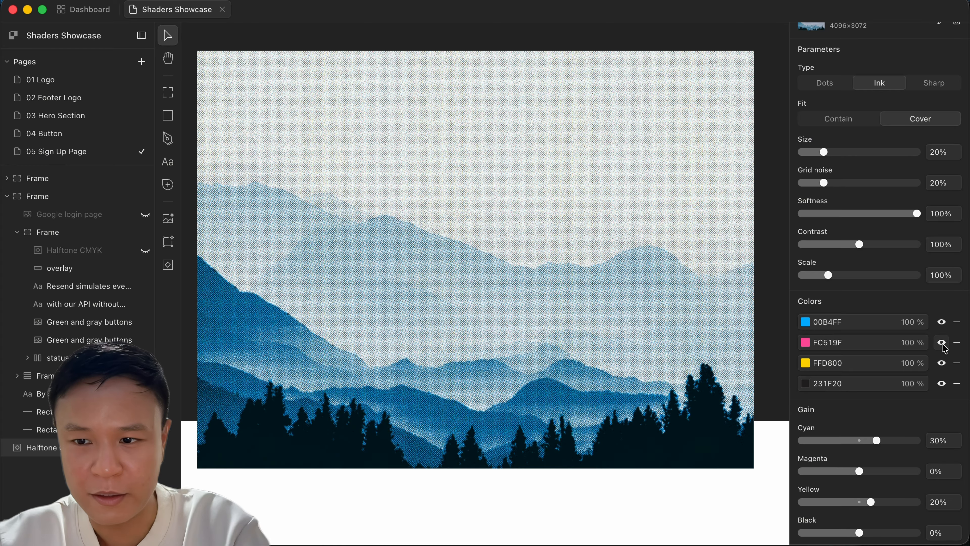
pyautogui.click(942, 322)
pyautogui.click(941, 322)
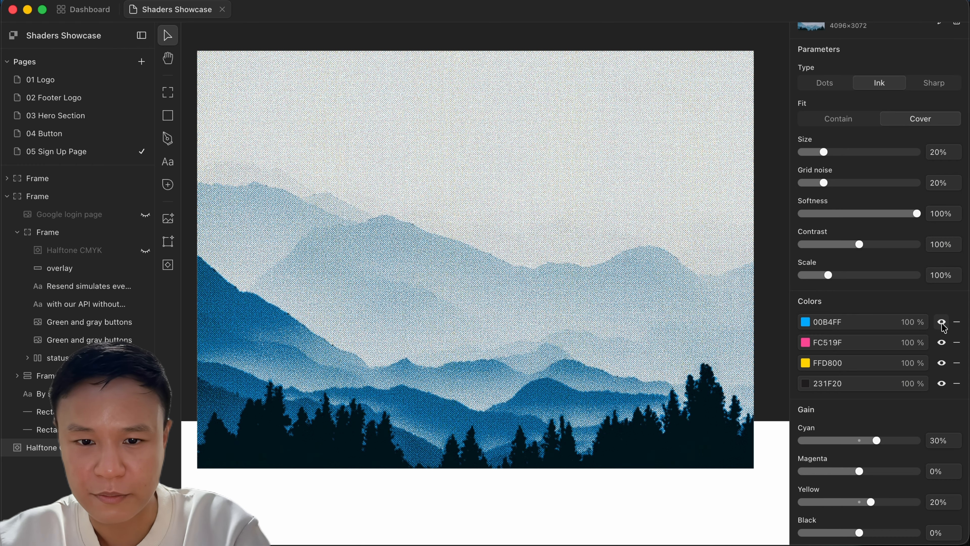
pyautogui.click(942, 342)
pyautogui.click(942, 342)
pyautogui.click(942, 363)
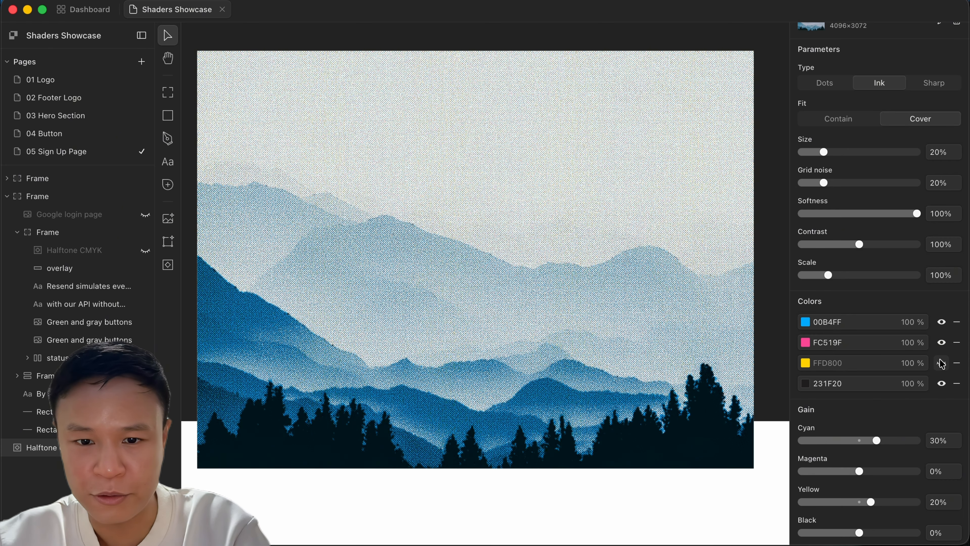
pyautogui.click(942, 363)
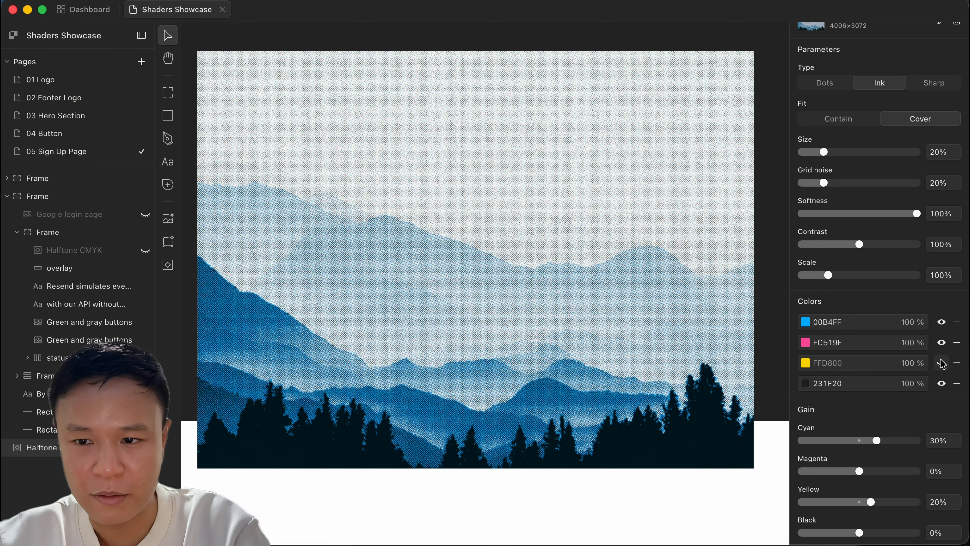
# - Hide the shader's pink color FC519F and show its yellow color FFD800
pyautogui.click(942, 342)
pyautogui.click(941, 343)
pyautogui.click(941, 343)
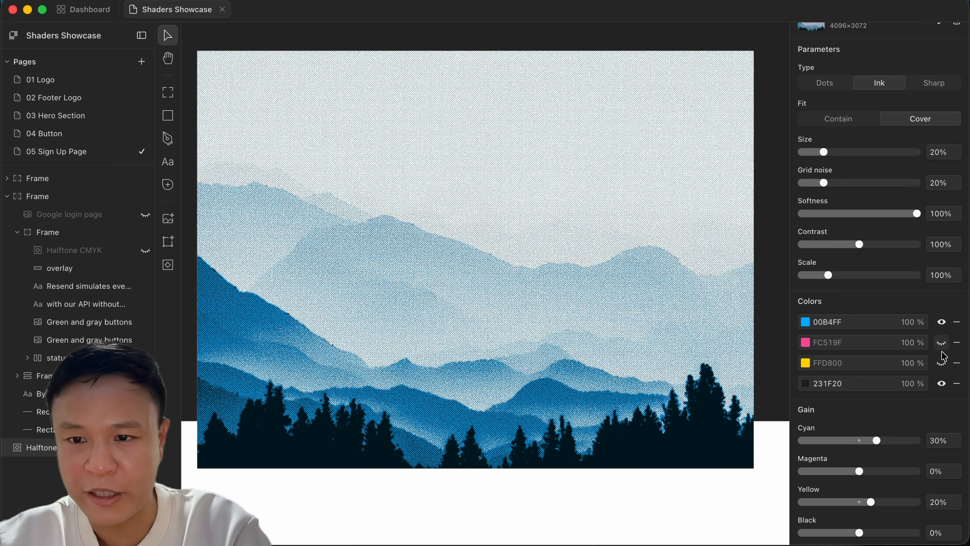
pyautogui.click(942, 363)
pyautogui.click(942, 363)
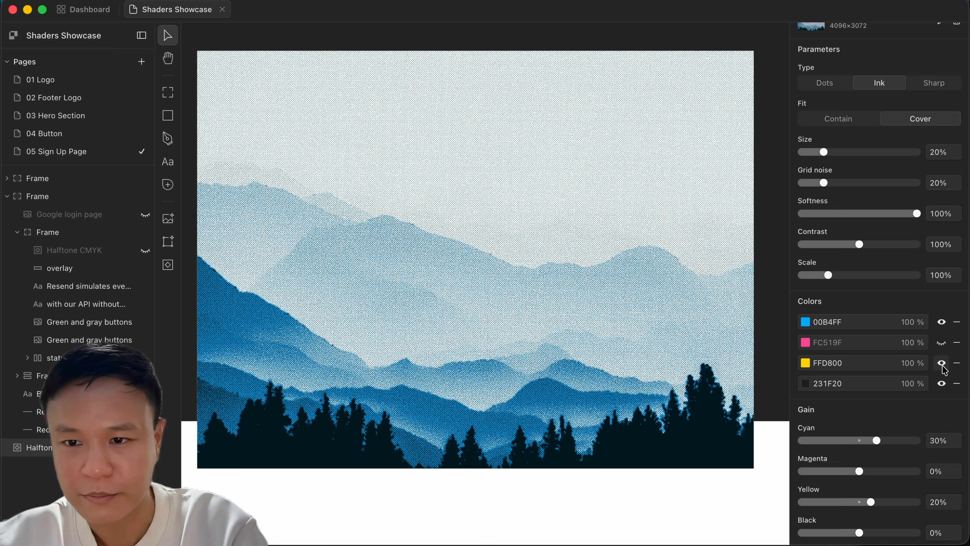
# - Try a Cyan gain of 53% on the Halftone CMYK shader and undo the change
pyautogui.scroll(-5, 940, 381)
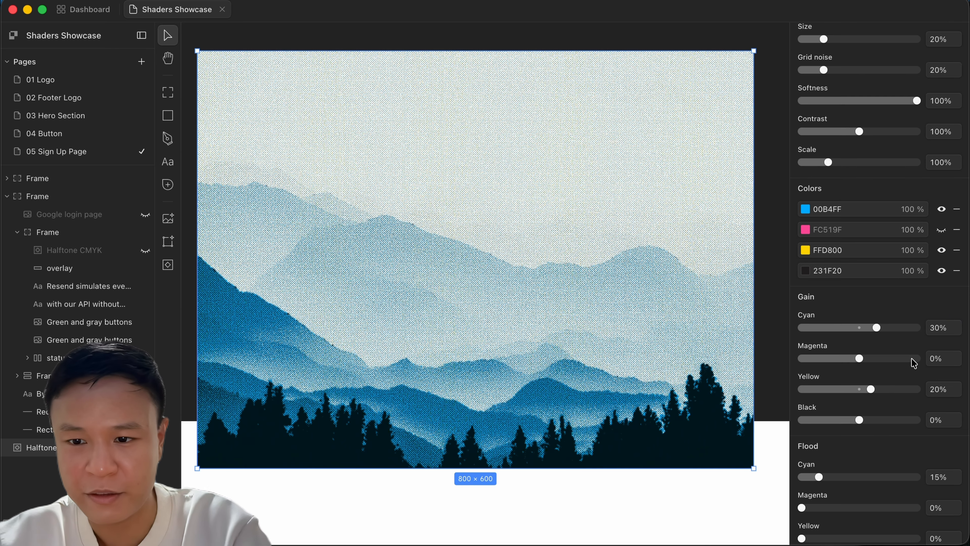
pyautogui.moveTo(878, 307); pyautogui.dragTo(892, 307)
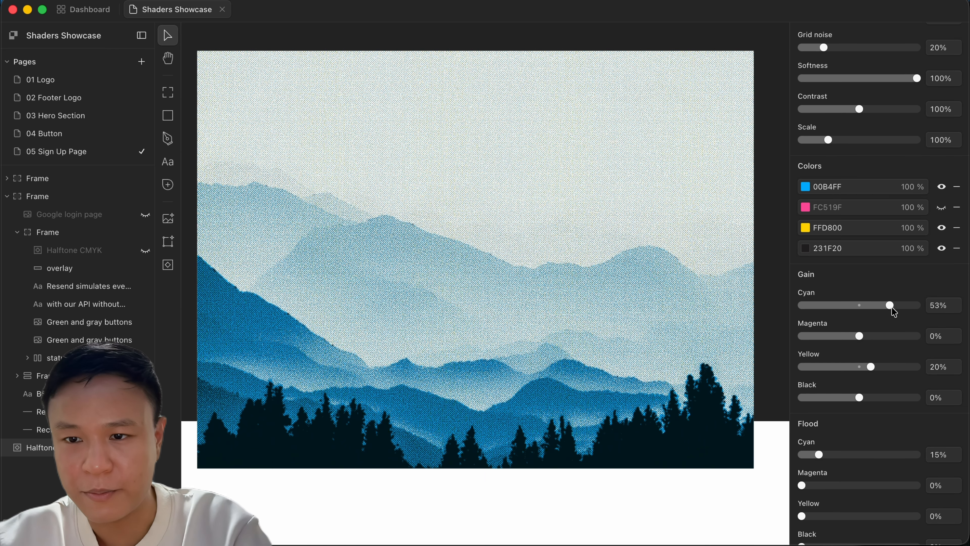
pyautogui.press('super+z')
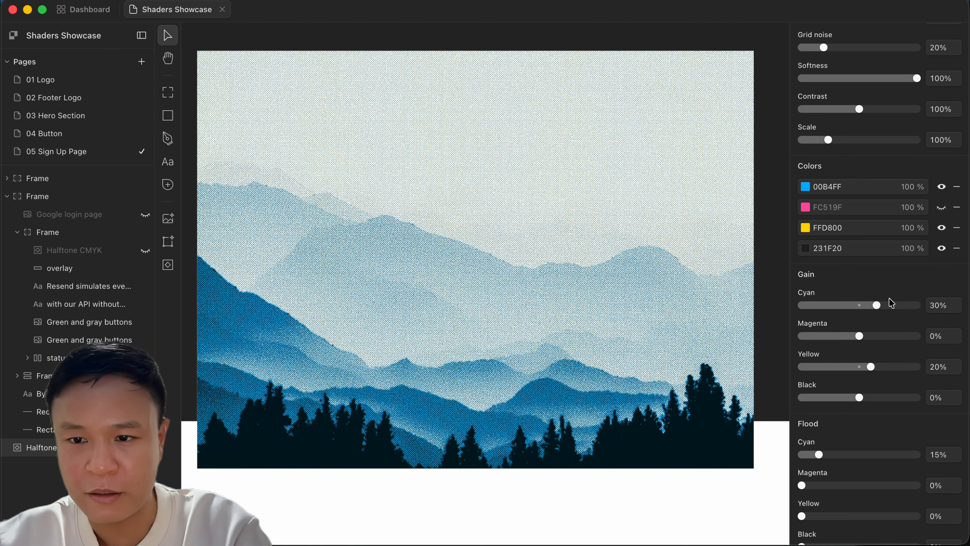
# - Try the Drops and Newspaper presets on the Halftone CMYK shader and return it to the Default preset
pyautogui.scroll(-12, 871, 324)
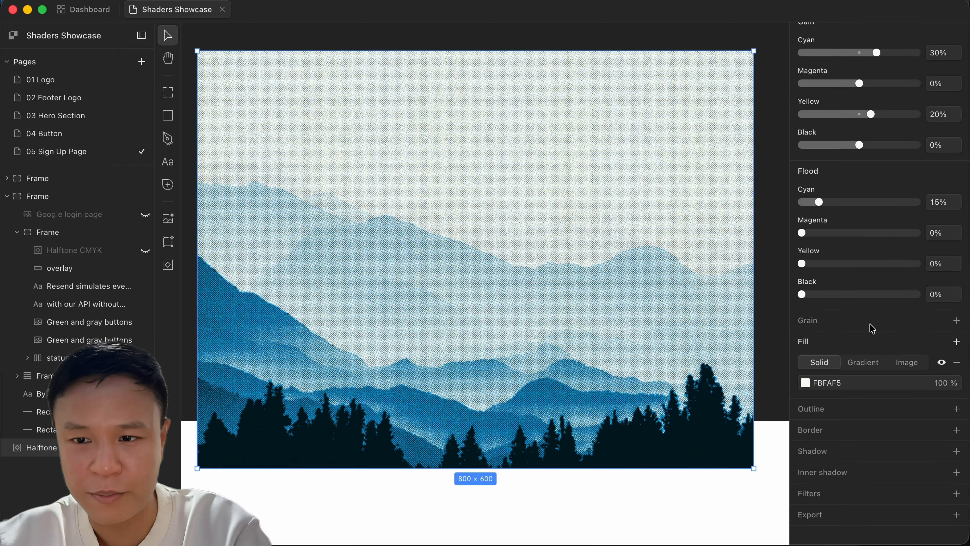
pyautogui.scroll(12, 872, 328)
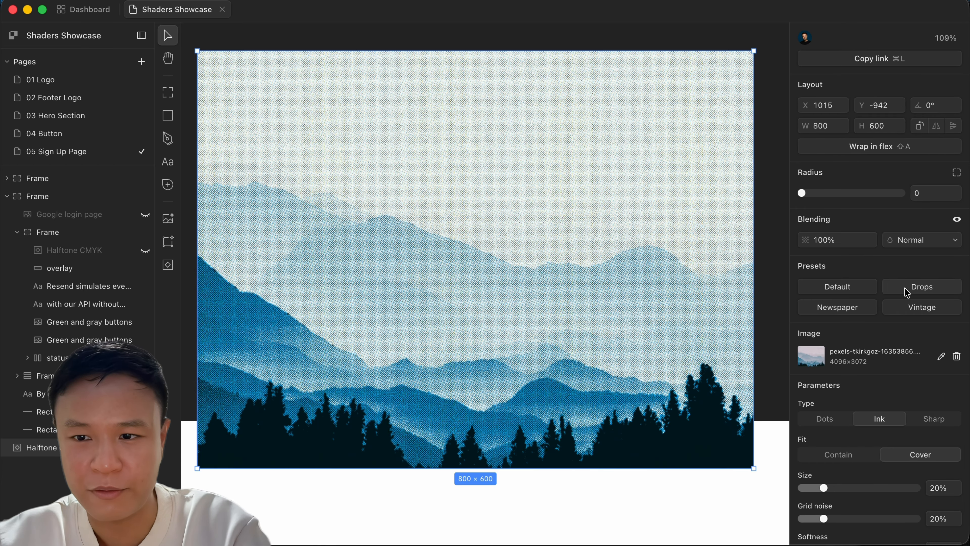
pyautogui.click(907, 291)
pyautogui.click(874, 287)
pyautogui.click(865, 308)
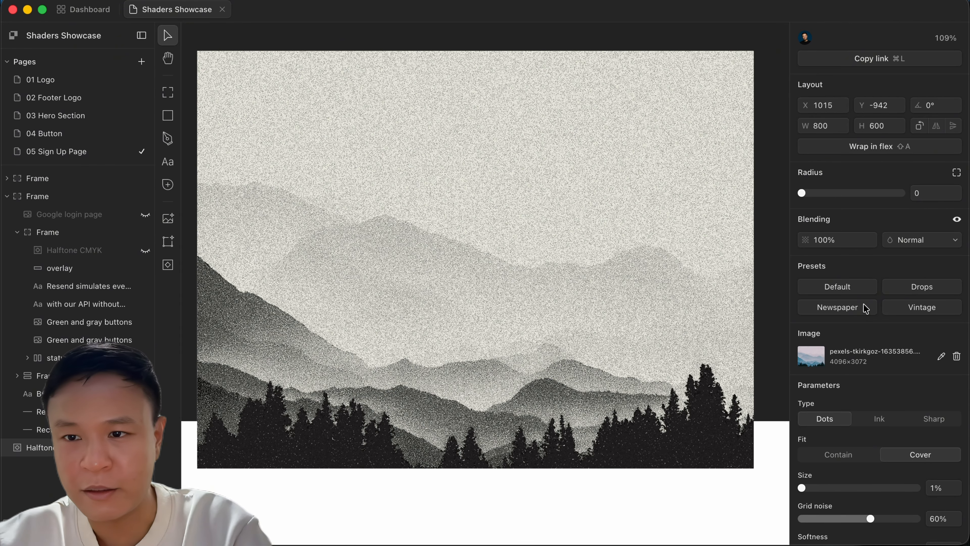
pyautogui.click(864, 292)
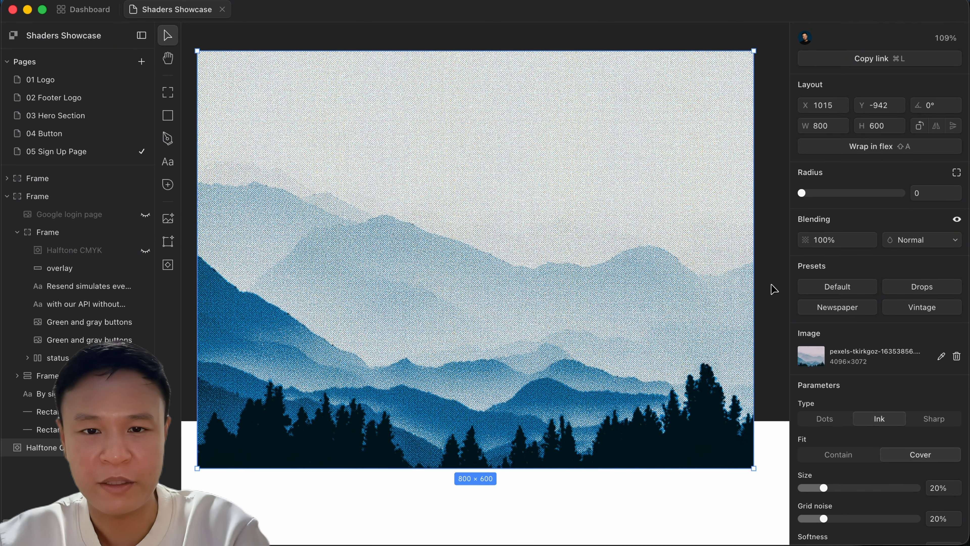
# - Cut the Halftone CMYK shader from the canvas and paste it into the 730 × 788 image frame of the second sign-up page
pyautogui.scroll(-5, 768, 394)
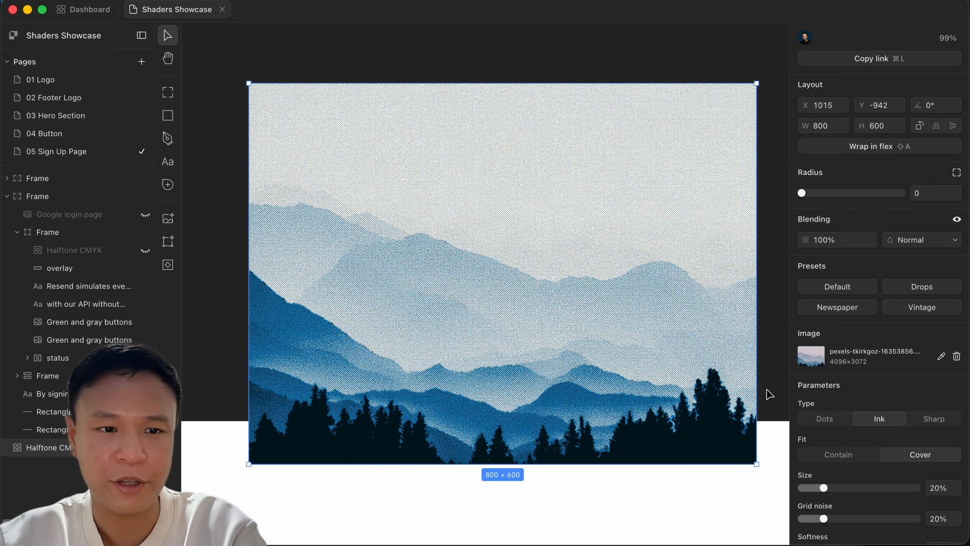
pyautogui.click(772, 396)
pyautogui.click(579, 257)
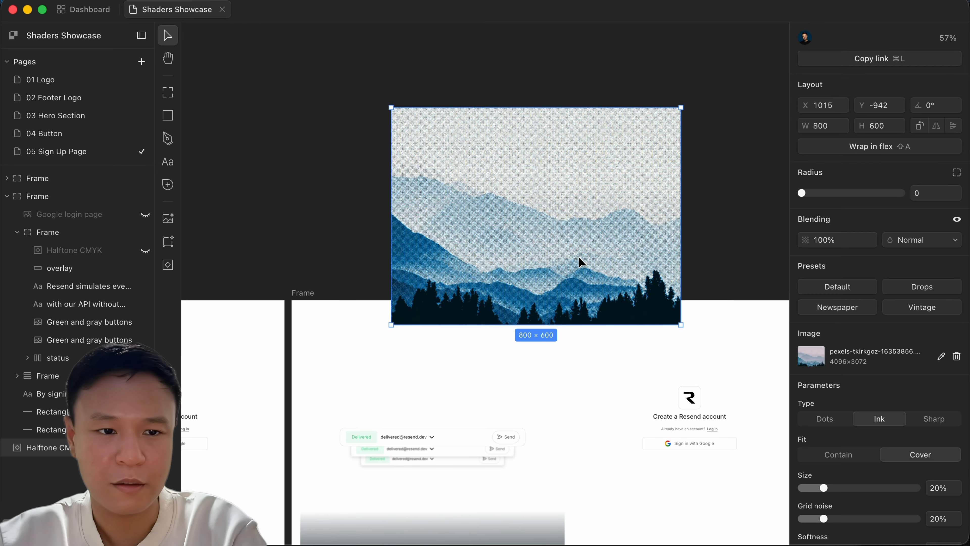
pyautogui.press('Delete')
pyautogui.scroll(-7, 578, 259)
pyautogui.scroll(2, 578, 260)
pyautogui.click(512, 183)
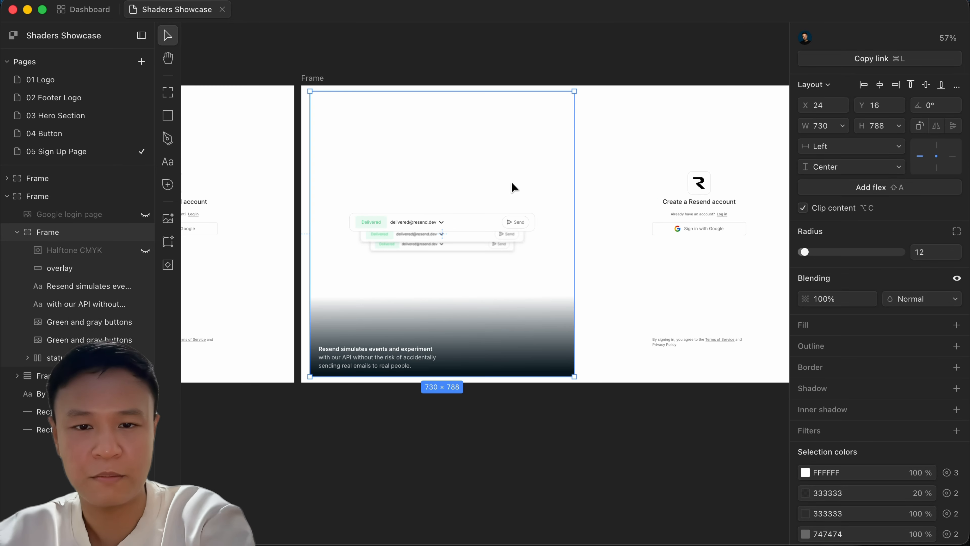
pyautogui.press('super+z')
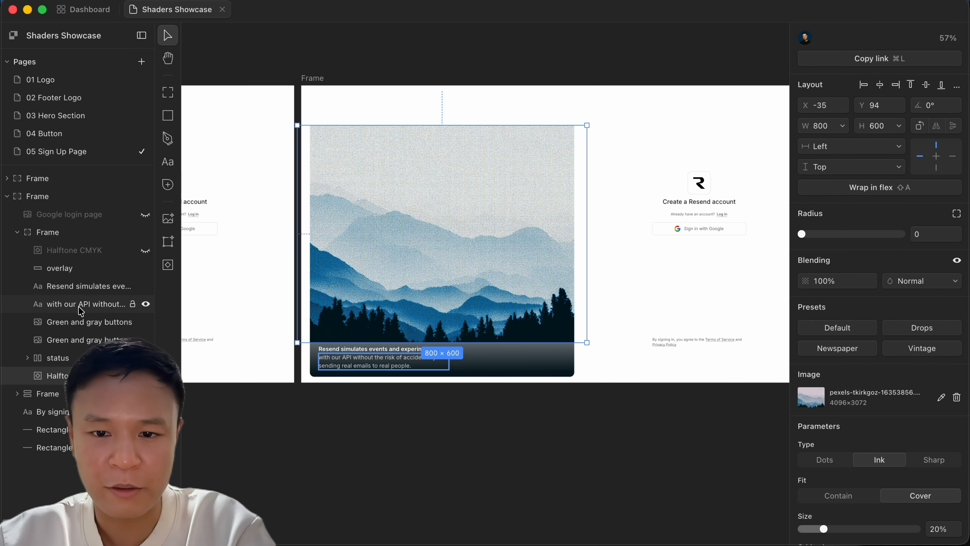
# - Send the new Halftone CMYK layer behind the overlay, text and status elements, and delete the old hidden Halftone CMYK layer
pyautogui.moveTo(67, 337); pyautogui.dragTo(67, 248)
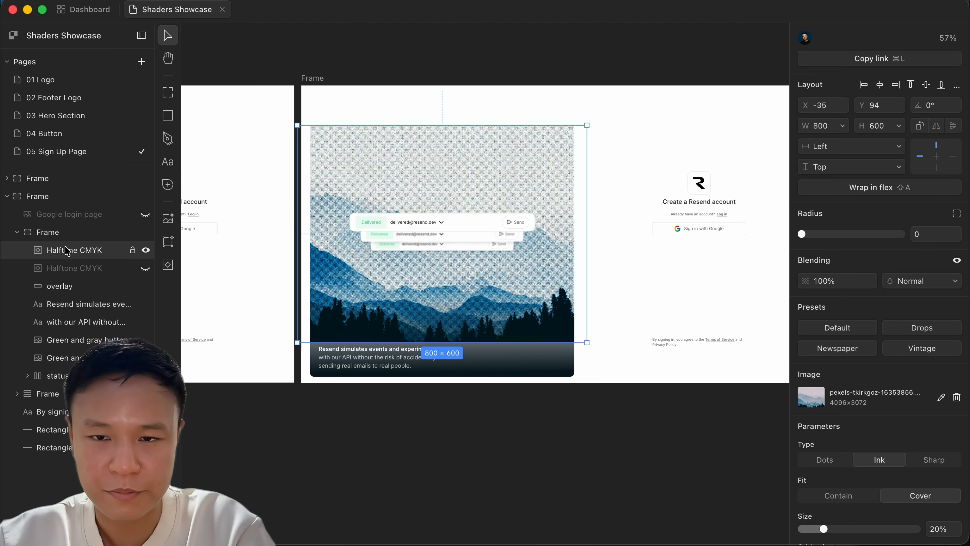
pyautogui.click(76, 269)
pyautogui.press('Delete')
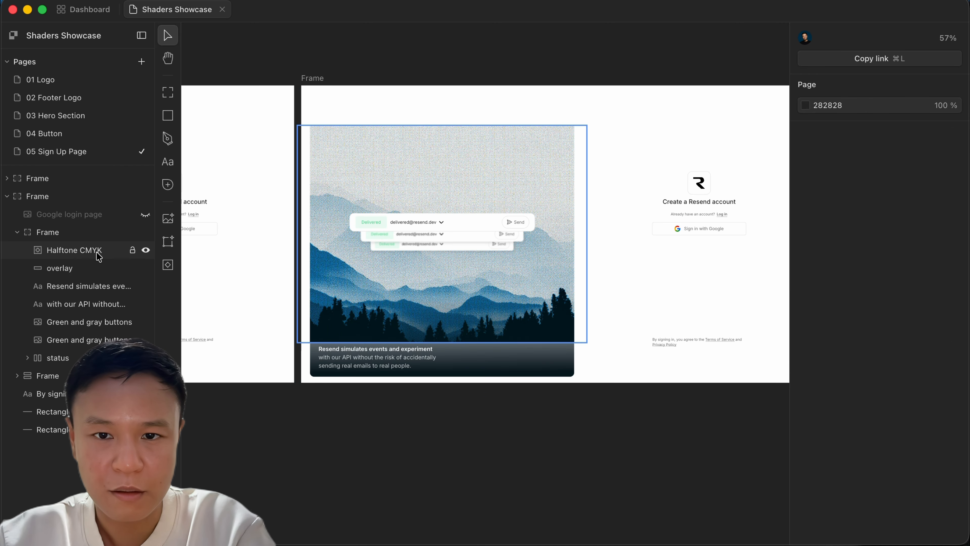
# - Enlarge the Halftone CMYK shader to 1050 × 788 to fill the image frame's height and center it horizontally in the frame
pyautogui.click(98, 251)
pyautogui.moveTo(590, 347); pyautogui.dragTo(634, 382)
pyautogui.moveTo(622, 132); pyautogui.dragTo(639, 117)
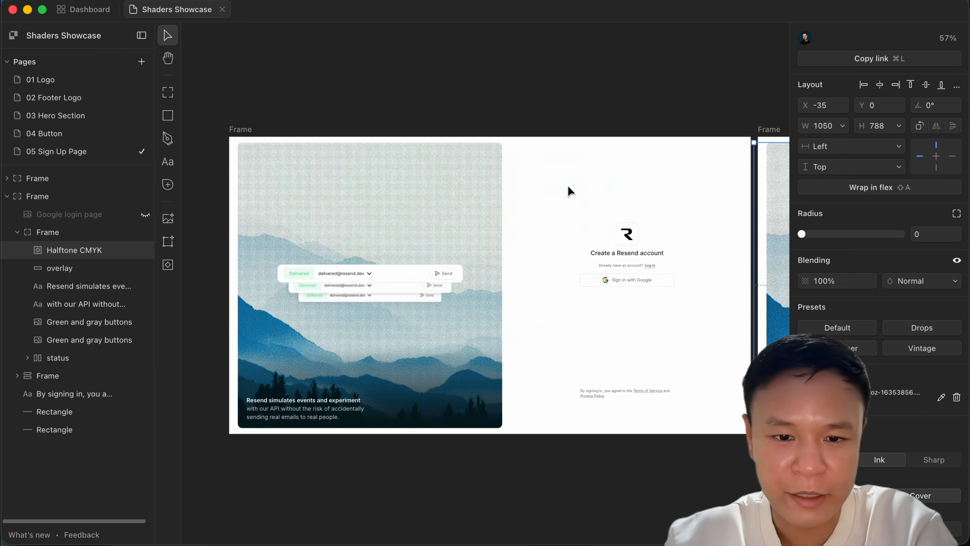
pyautogui.hscroll(-6, 569, 191)
pyautogui.hscroll(5, 570, 191)
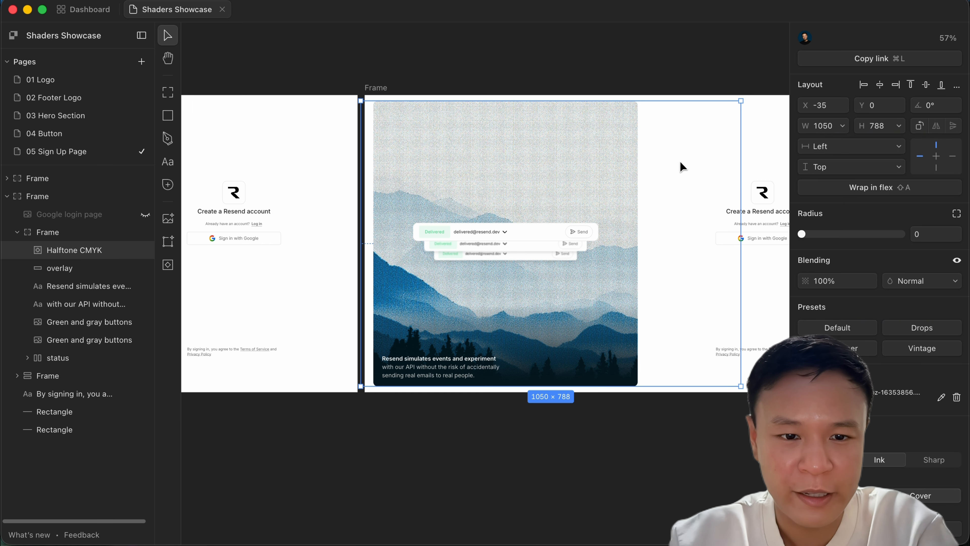
pyautogui.click(881, 85)
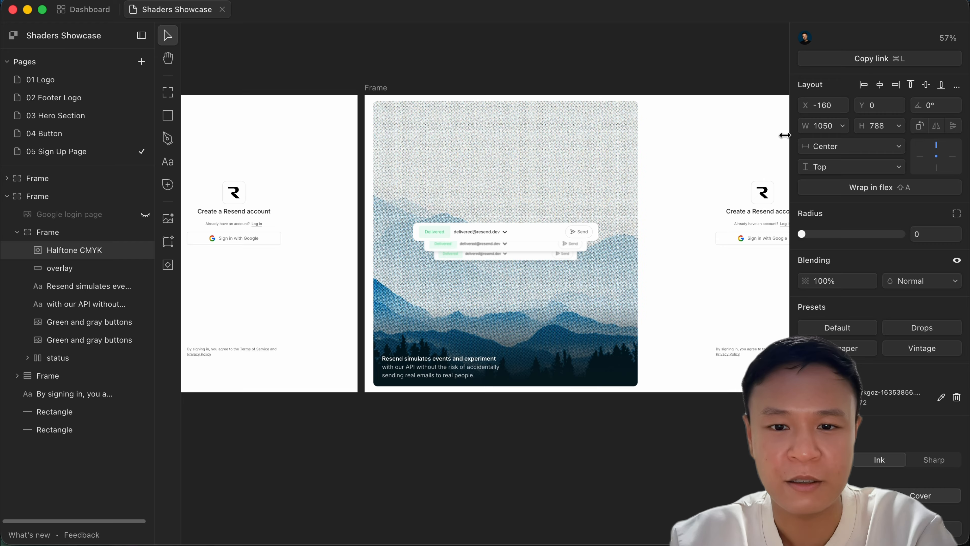
# - Examine the halftone mountain background and its ink texture up close on the second sign-up page, with the editor interface hidden
pyautogui.scroll(5, 651, 309)
pyautogui.click(564, 471)
pyautogui.press('super+backslash')
pyautogui.scroll(5, 485, 407)
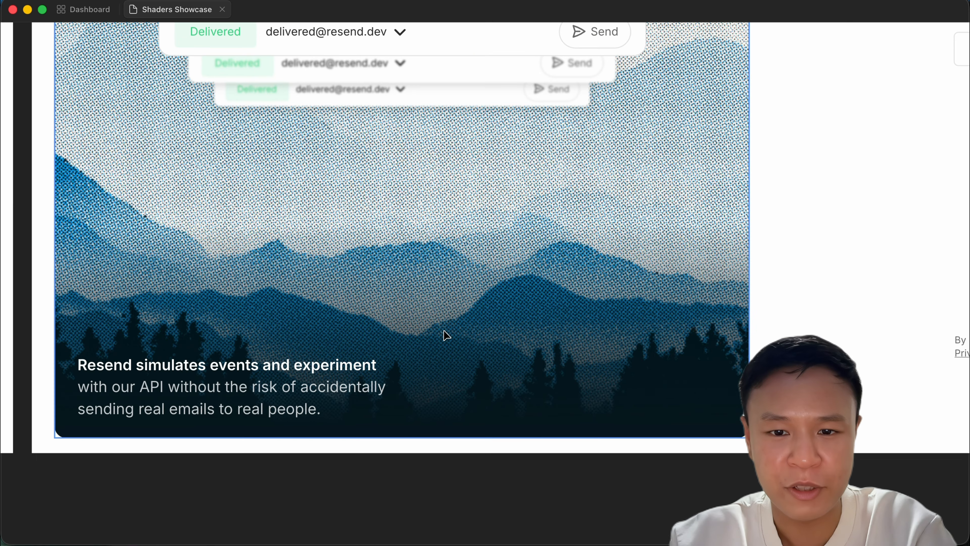
pyautogui.scroll(-2, 460, 361)
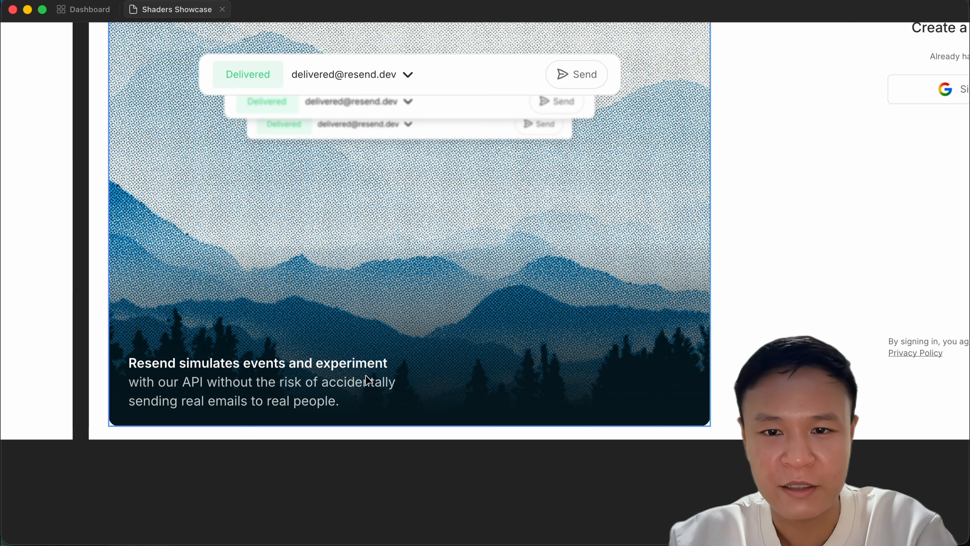
pyautogui.scroll(10, 430, 375)
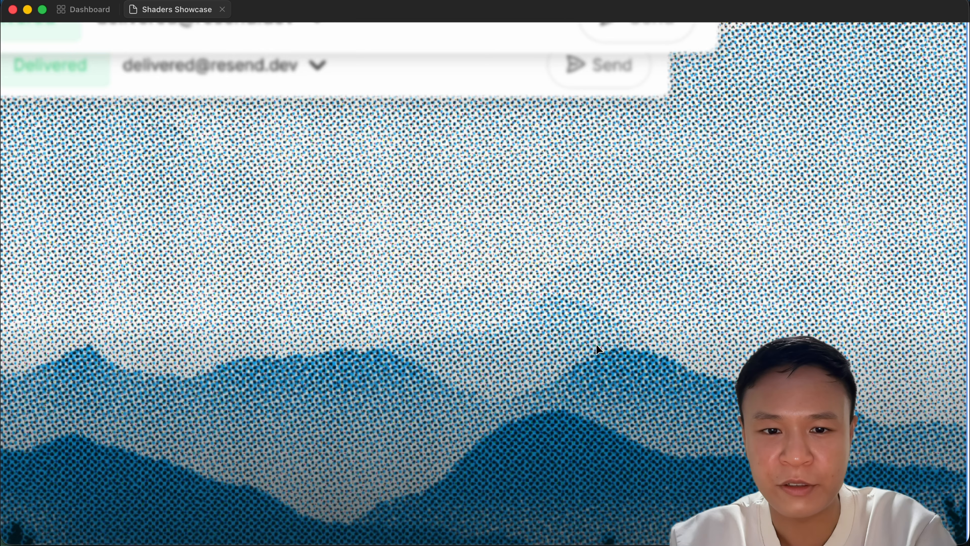
pyautogui.scroll(-10, 597, 344)
pyautogui.scroll(-5, 557, 263)
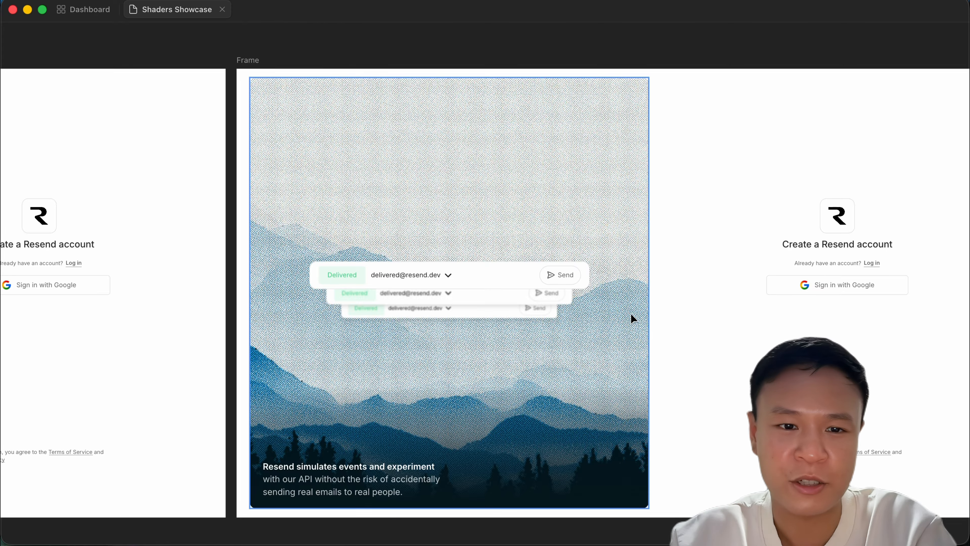
pyautogui.hscroll(5, 626, 308)
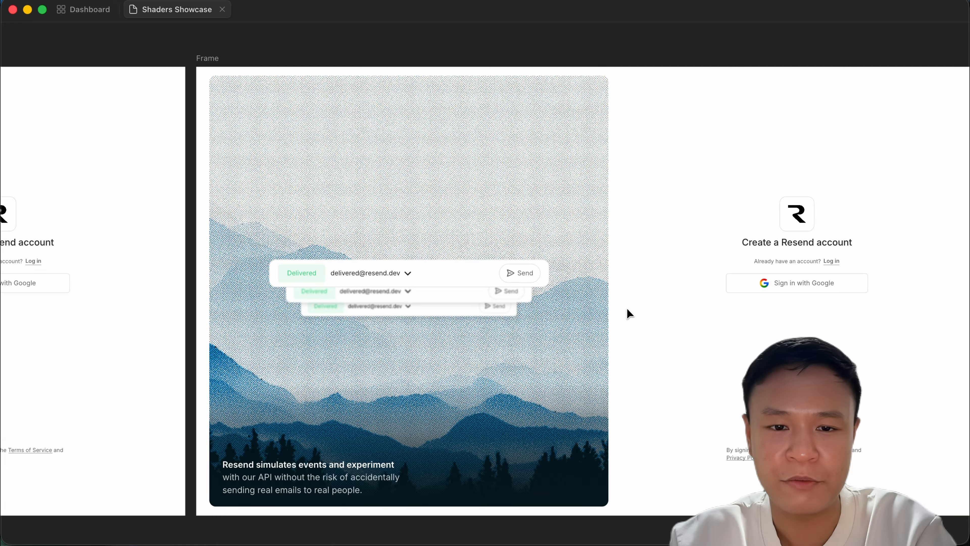